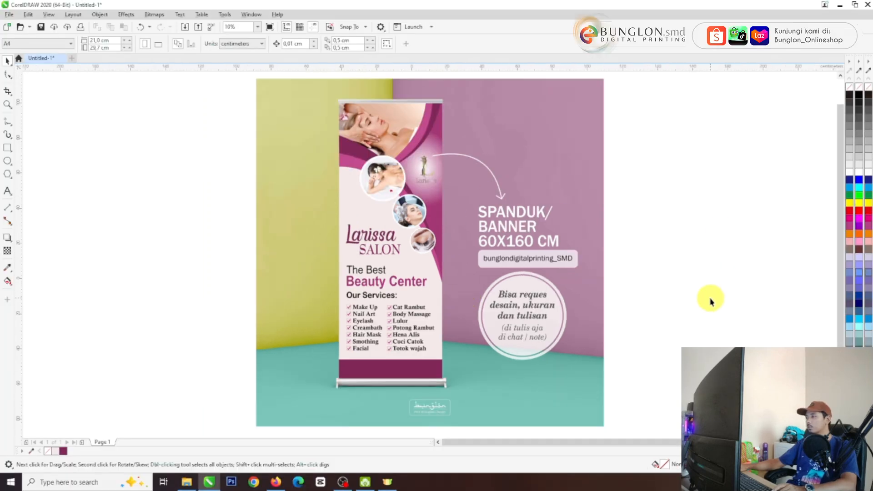
Step: Examine the reference roll-up banner mockup and the source photos, checkmark and logo placed beside it
scroll(272, 200, down, 2)
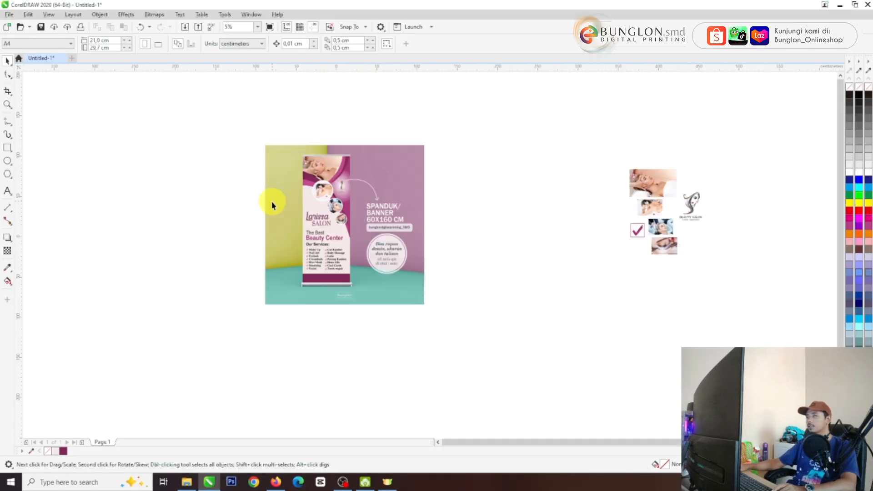
scroll(344, 197, up, 2)
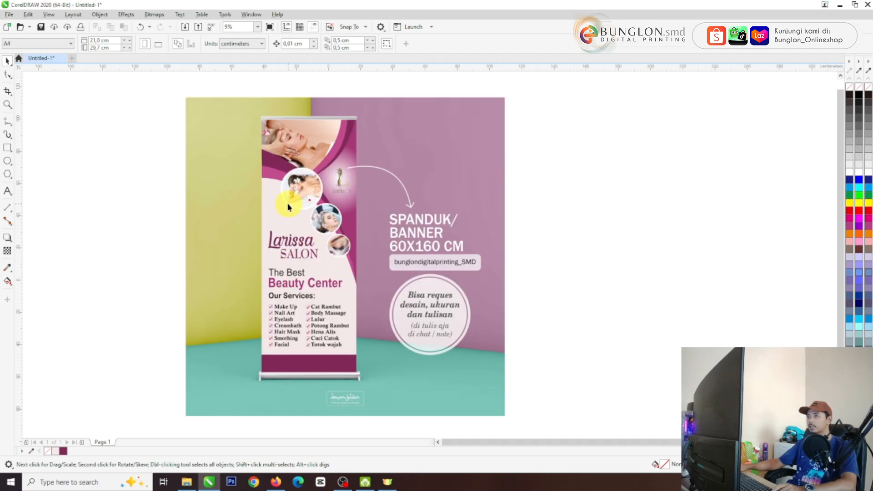
scroll(287, 207, down, 2)
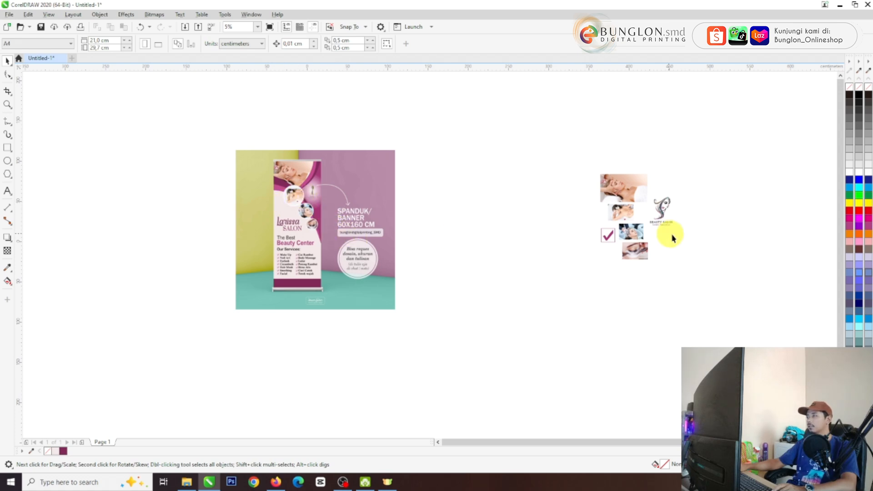
scroll(635, 220, up, 3)
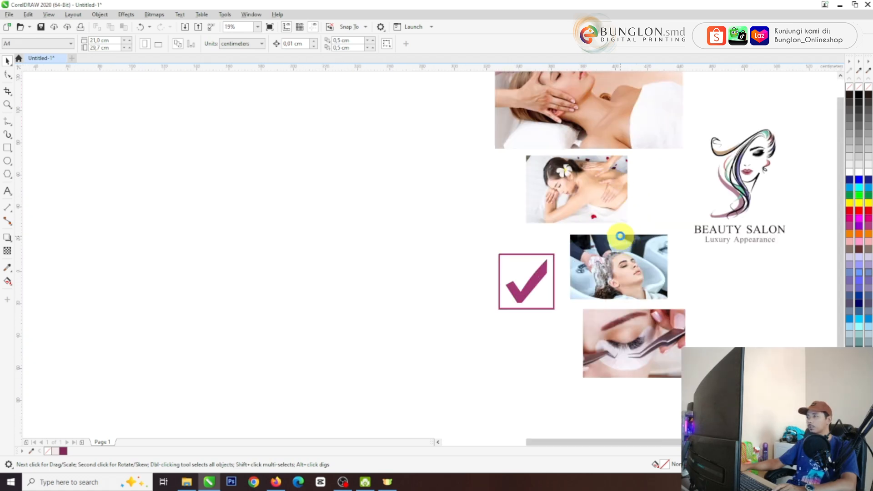
scroll(655, 240, down, 3)
scroll(656, 203, up, 3)
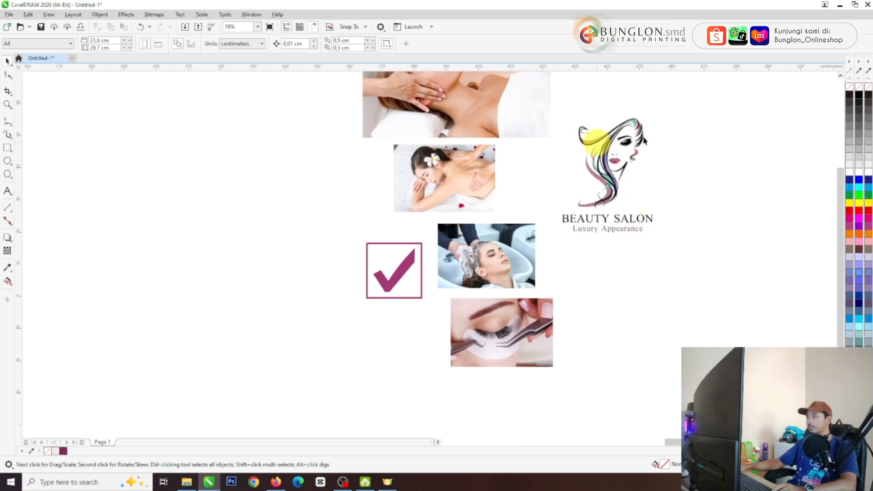
scroll(610, 175, down, 2)
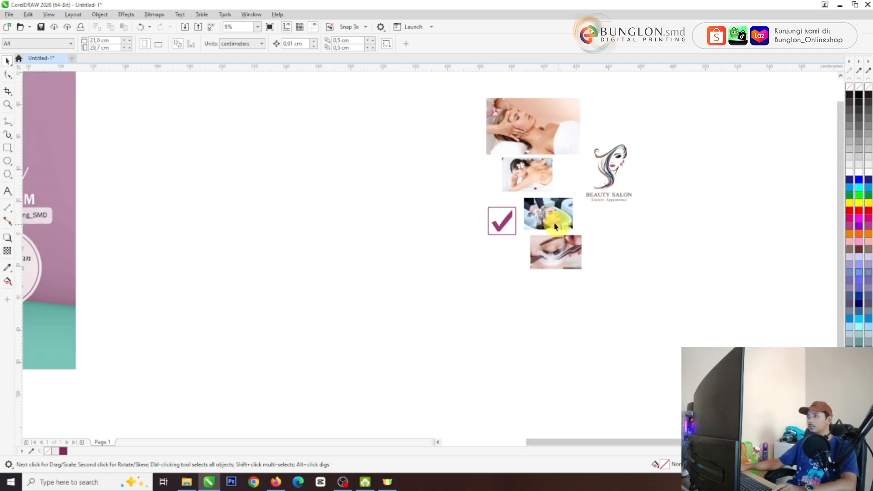
scroll(486, 218, up, 2)
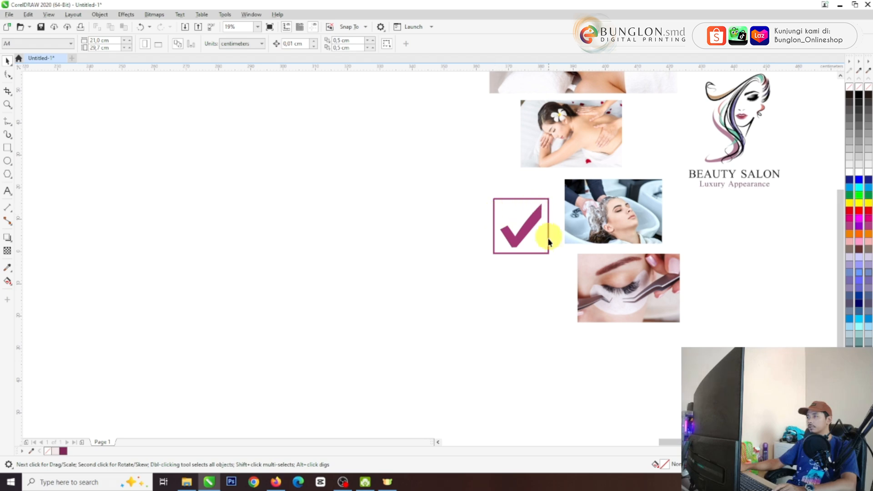
scroll(532, 234, down, 3)
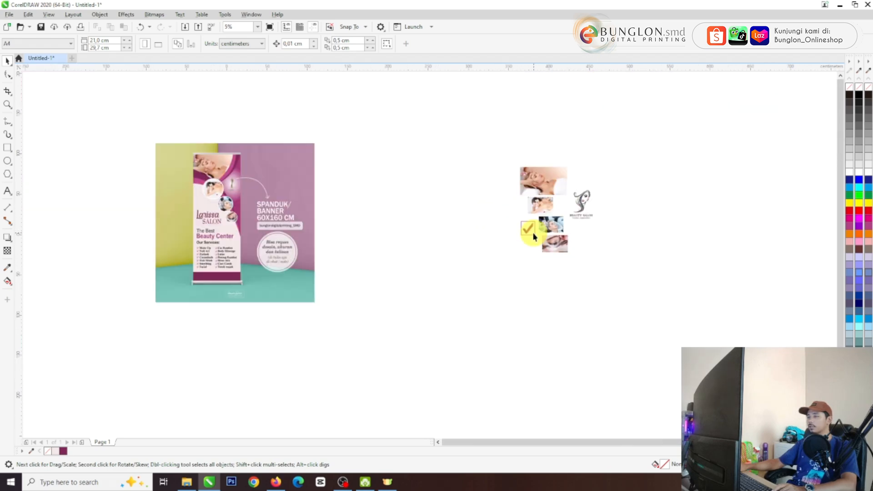
scroll(180, 230, up, 2)
scroll(318, 218, down, 2)
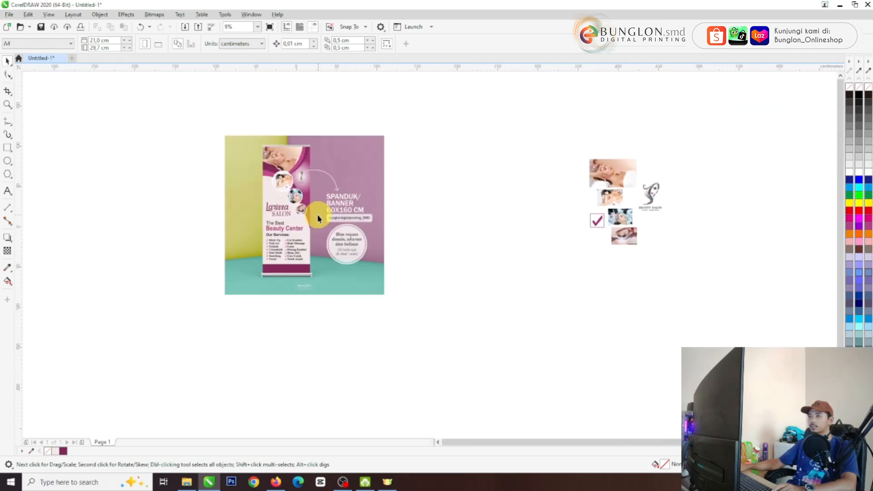
drag(539, 141, 693, 270)
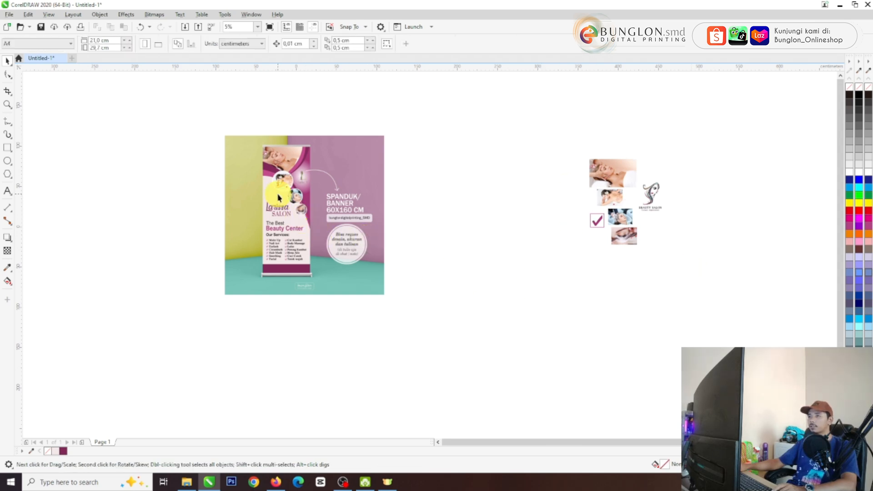
scroll(278, 198, up, 2)
scroll(284, 175, up, 2)
scroll(284, 175, down, 2)
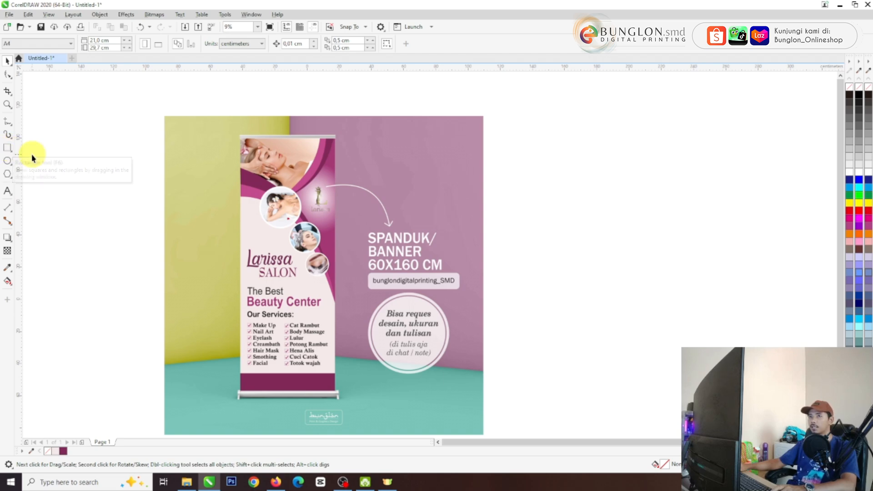
Step: Draw several trial rectangles in the empty area beside the reference mockup, including one about 37 by 47 cm
click(9, 148)
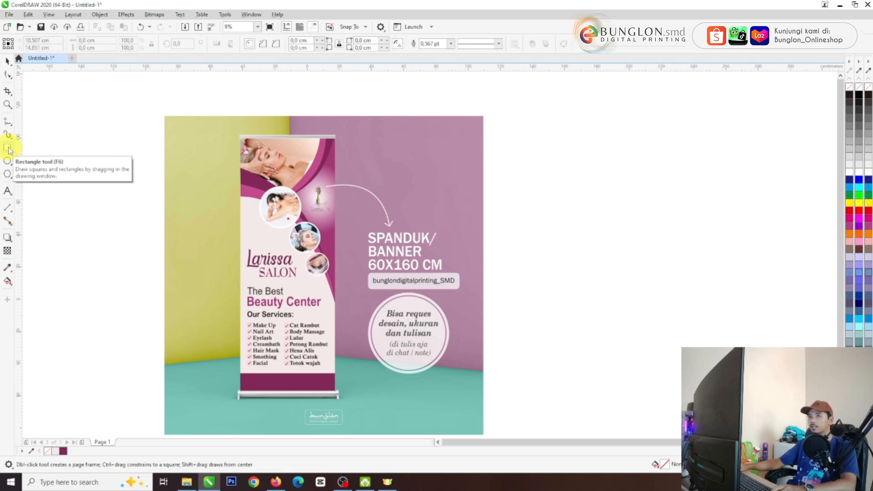
mouse_move(521, 156)
mouse_down()
mouse_move(635, 283)
mouse_move(604, 326)
mouse_up()
key(space)
drag(633, 201, 698, 274)
key(space)
drag(661, 193, 720, 268)
drag(510, 259, 559, 318)
Step: Delete the extra trial rectangles and move the one about 37 by 47 cm closer to the reference mockup
key(space)
drag(639, 334, 439, 74)
key(Delete)
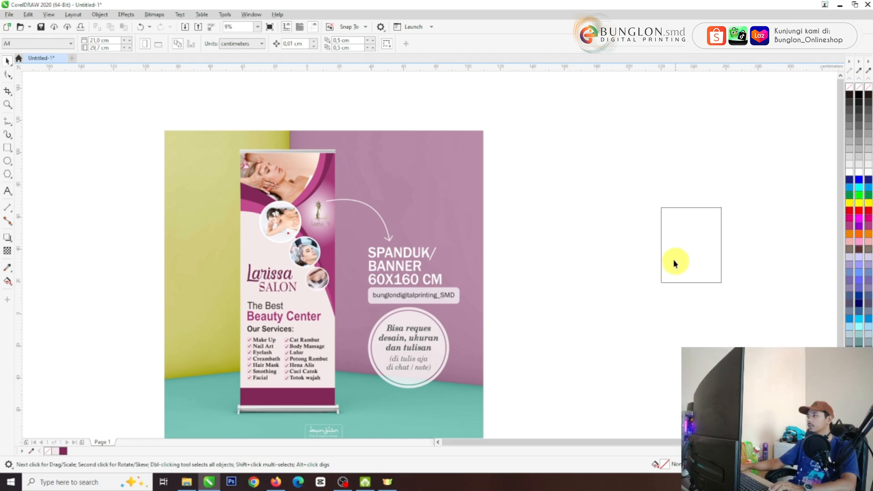
click(686, 228)
drag(686, 228, 571, 206)
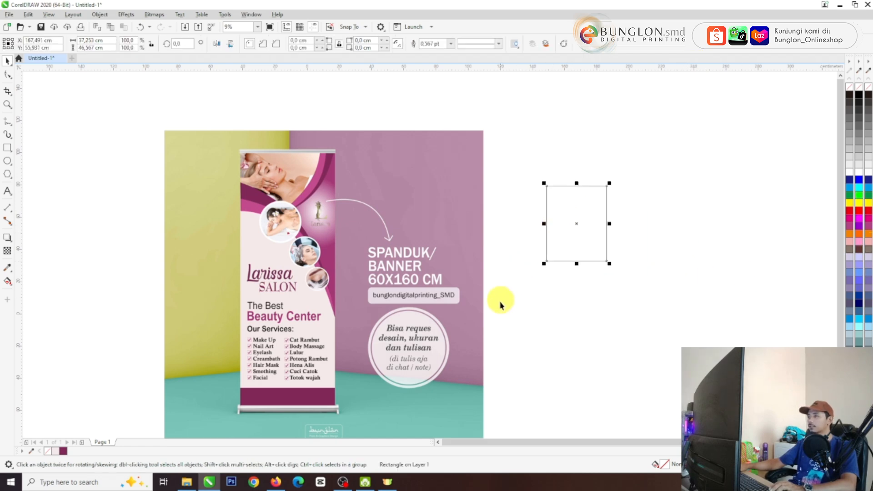
Step: Check the banner size stated on the reference mockup and set the rectangle to 60 cm wide and 160 cm high
click(390, 272)
scroll(390, 271, down, 2)
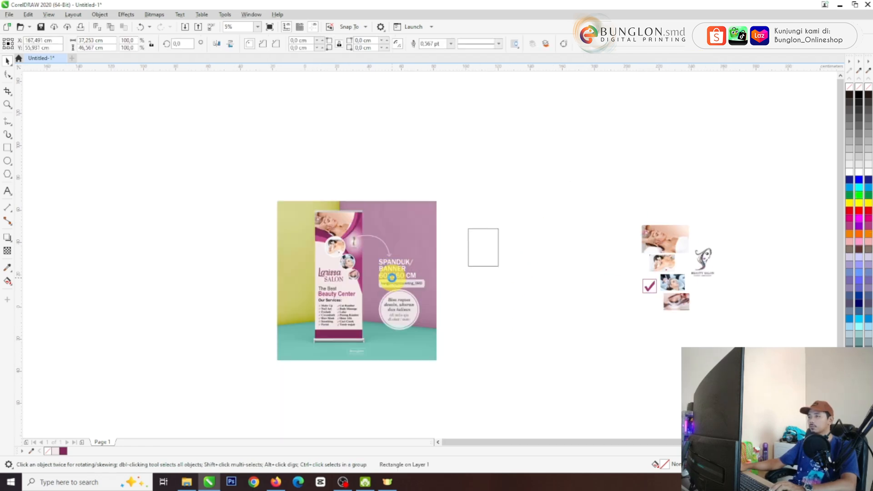
scroll(390, 277, up, 5)
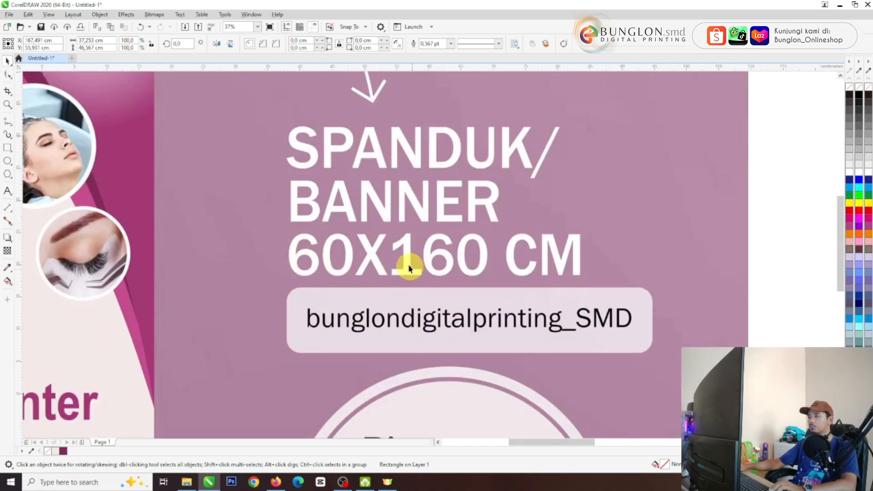
scroll(491, 234, down, 4)
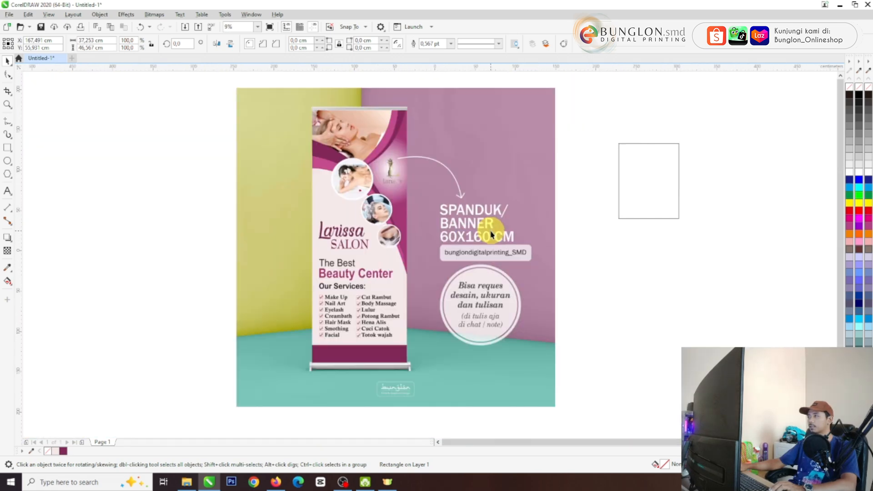
scroll(502, 230, down, 2)
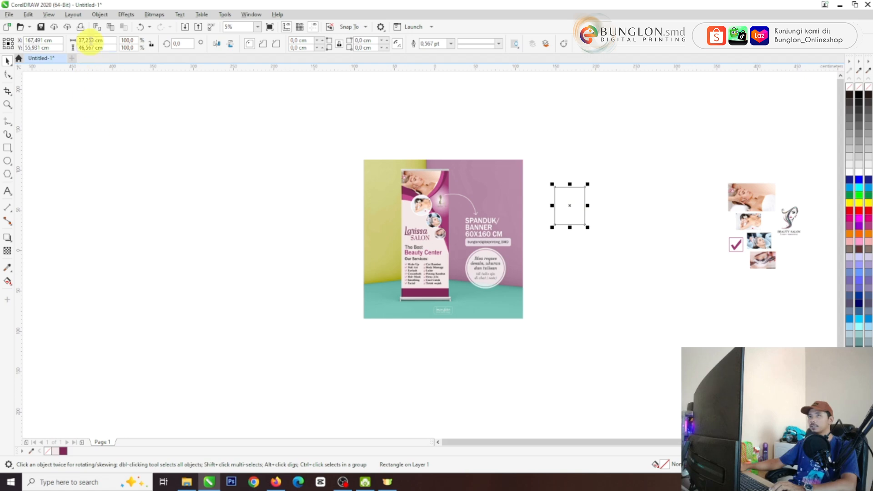
double_click(105, 40)
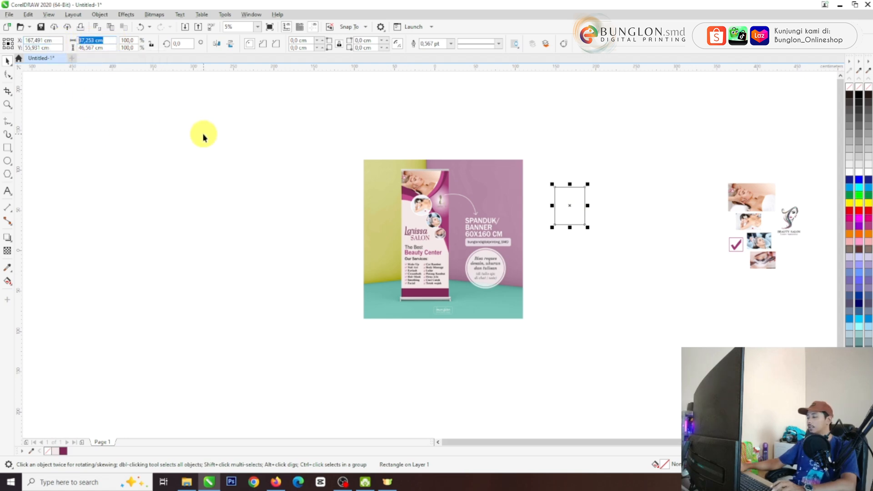
text(60)
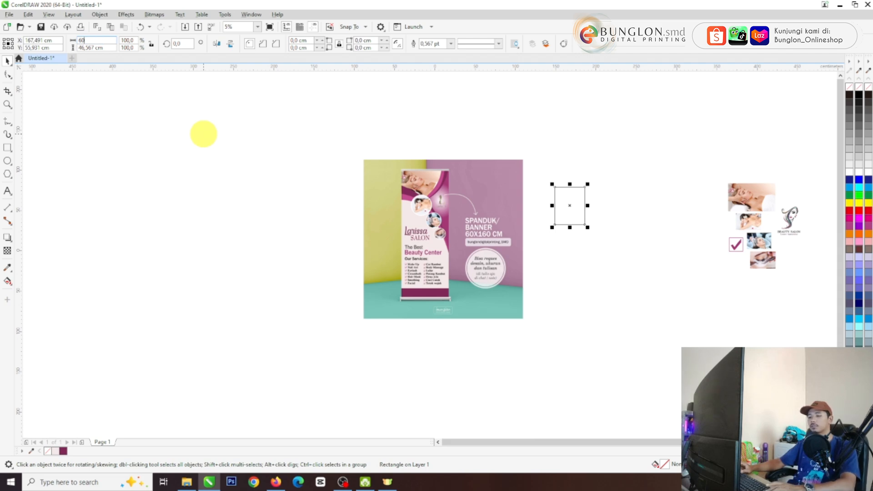
key(Tab)
text(160)
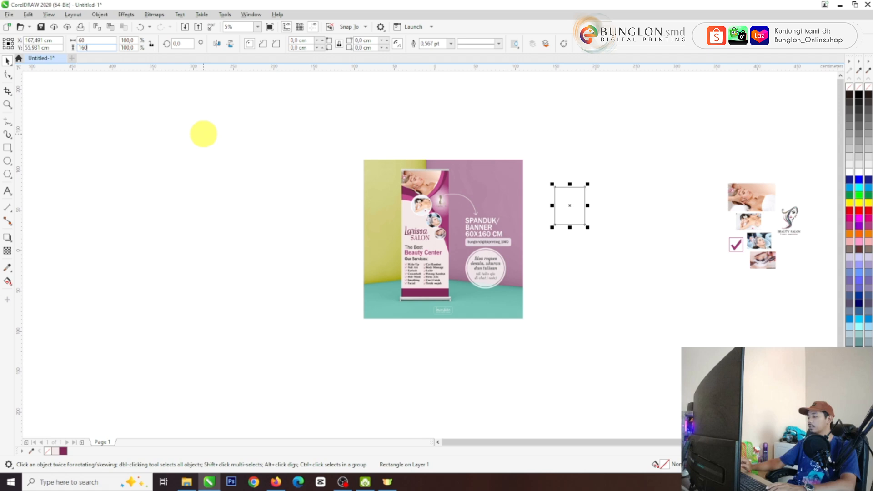
key(Return)
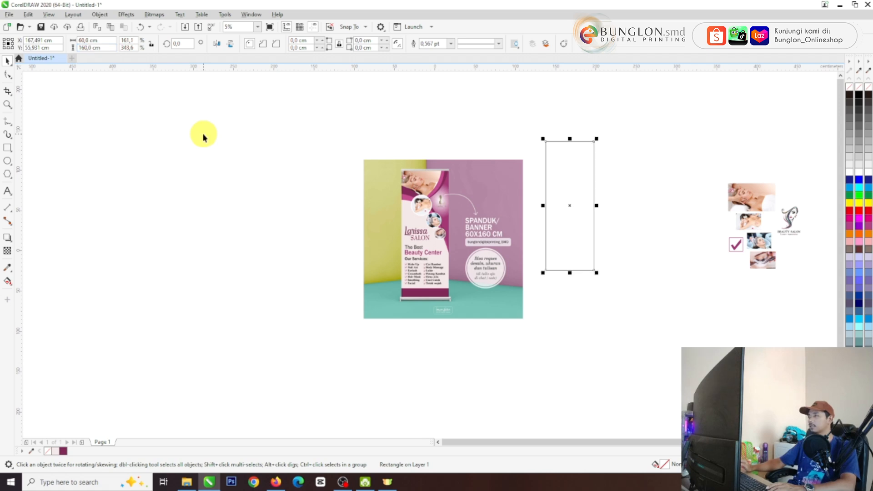
Step: Move the 60 by 160 cm rectangle down and closer to the reference mockup, roughly level with its banner
scroll(506, 265, up, 2)
scroll(530, 224, down, 2)
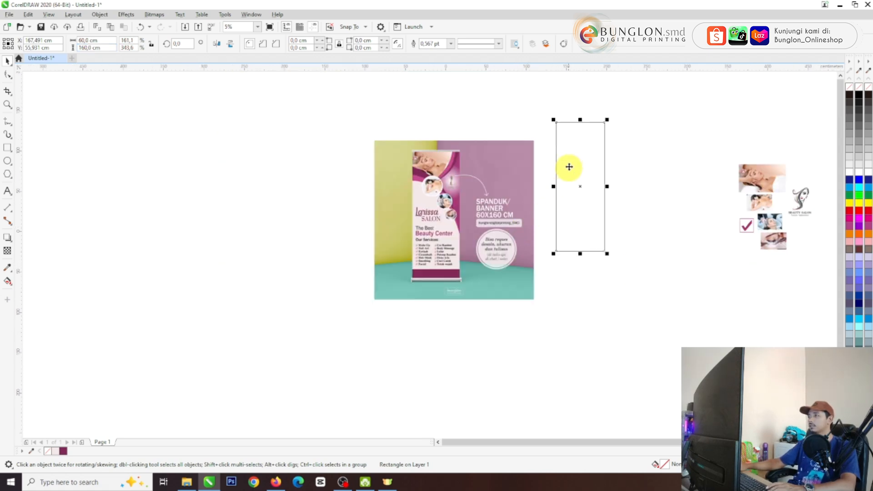
drag(572, 146, 544, 195)
scroll(541, 195, up, 2)
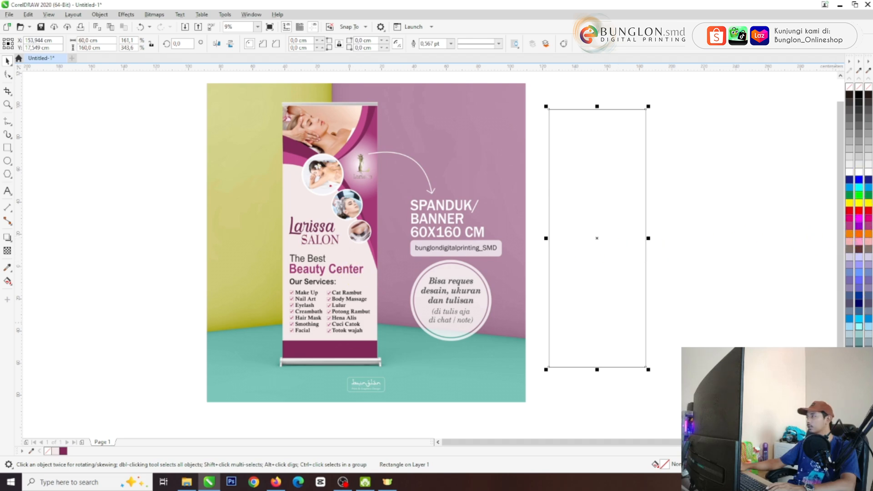
Step: Sample the pale pink background of the reference banner with the Color Eyedropper and fill the 60 by 160 cm rectangle with it
click(849, 443)
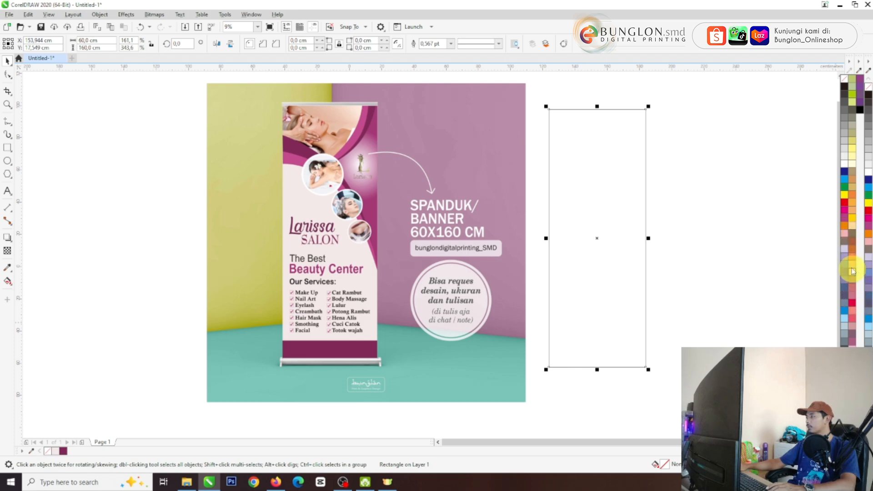
click(8, 271)
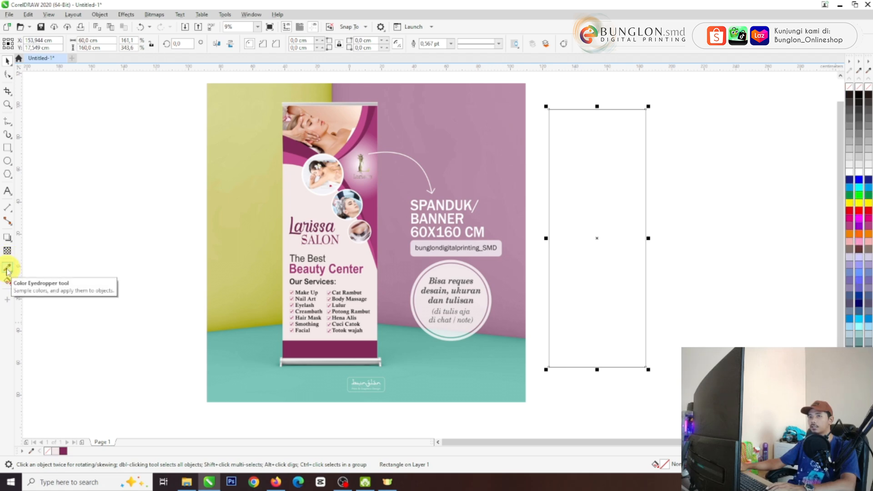
click(7, 269)
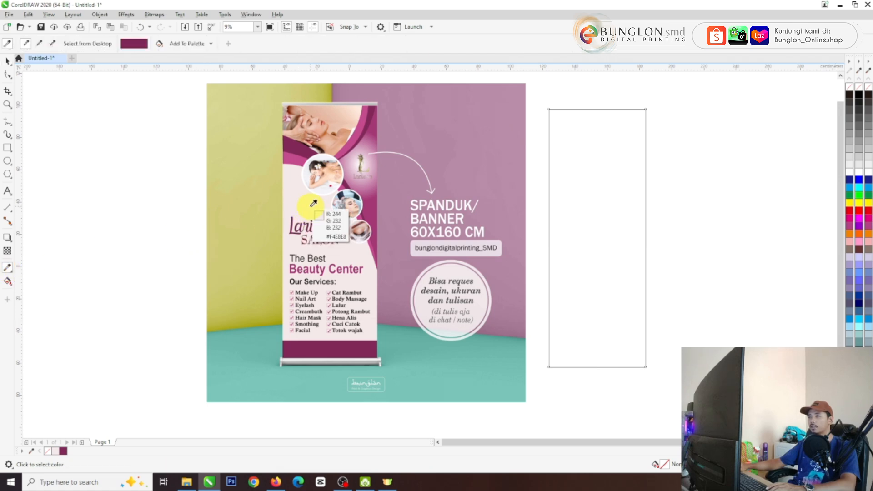
click(313, 203)
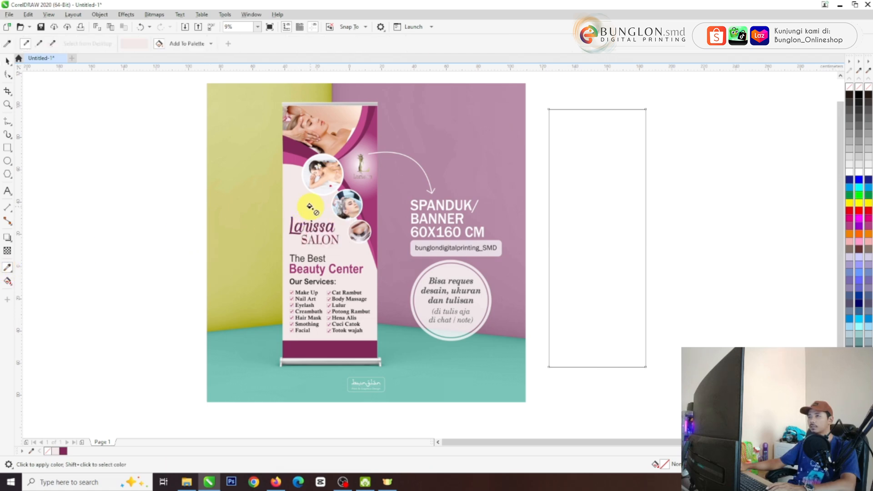
click(596, 204)
key(space)
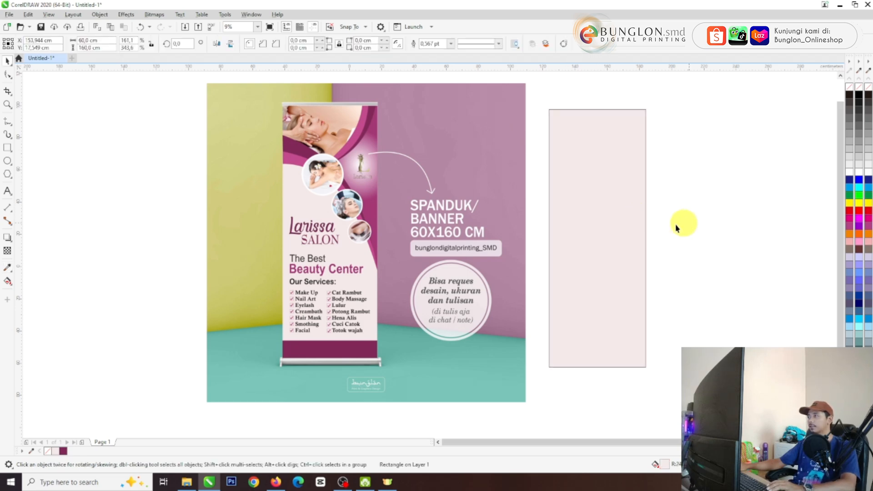
click(676, 227)
Step: Duplicate the pale pink banner rectangle and place the copy to its right, slightly lower and partly overlapping the original
scroll(452, 273, down, 2)
scroll(418, 286, up, 4)
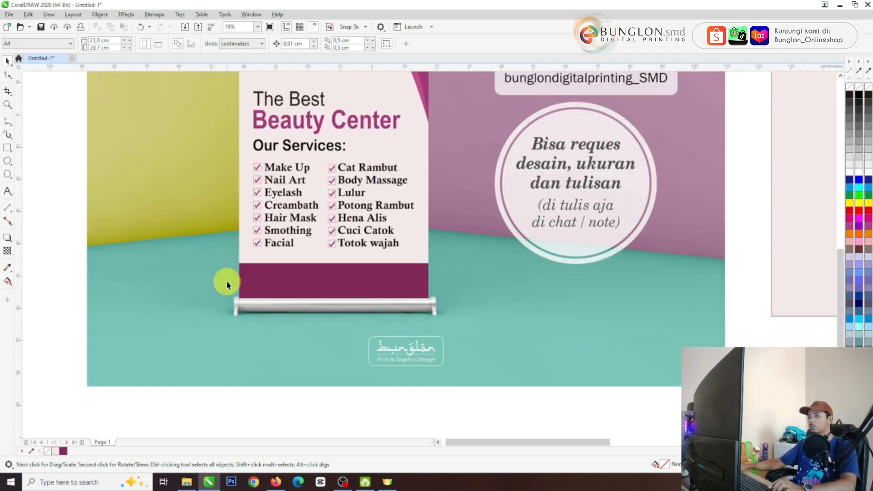
scroll(415, 271, down, 2)
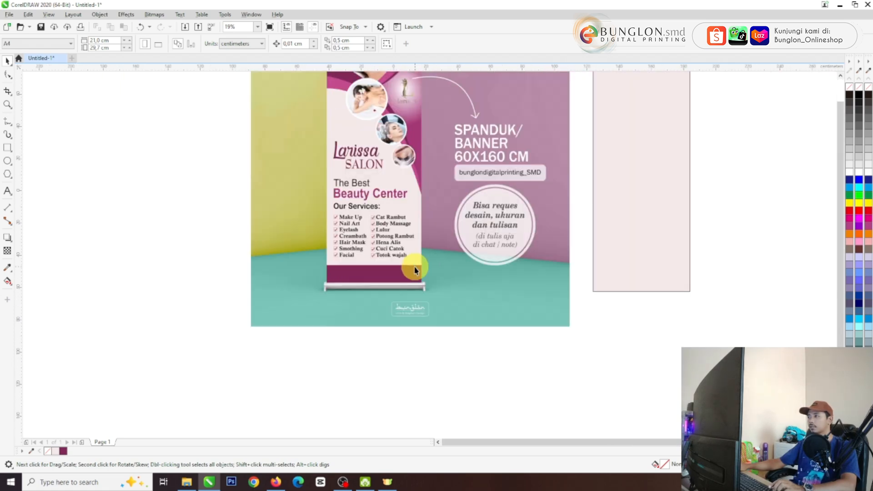
scroll(513, 254, down, 2)
click(584, 198)
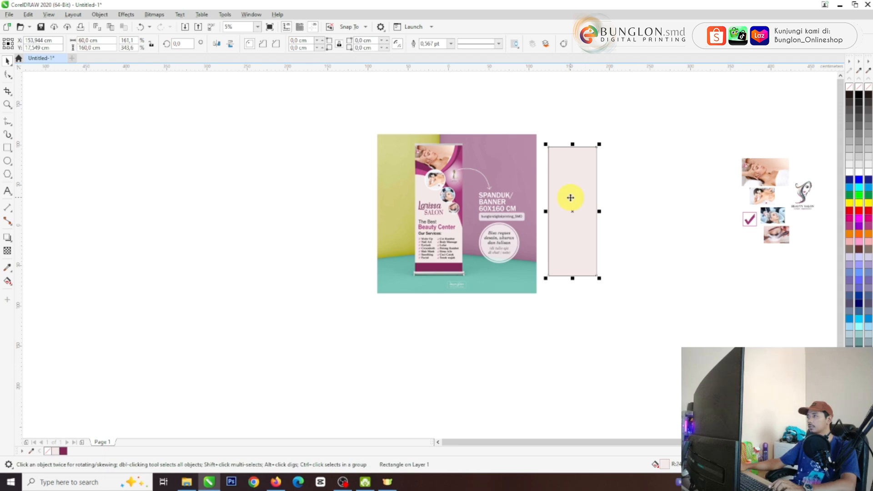
scroll(570, 198, up, 2)
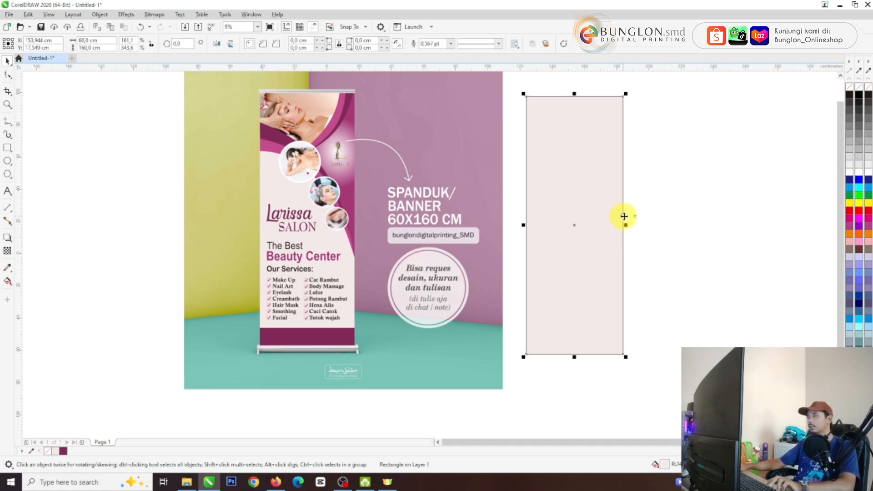
key(Right)
key(Up)
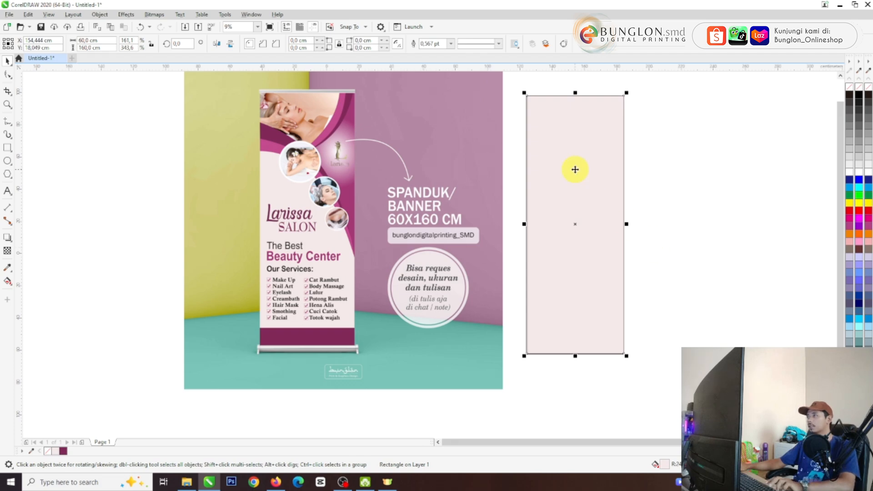
drag(575, 169, 657, 183)
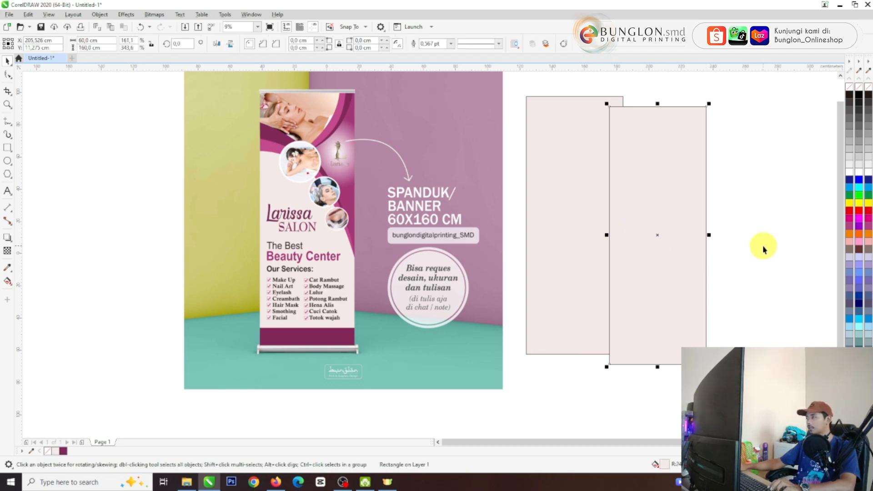
Step: Move the duplicated pale pink rectangle over the original's lower part and shrink it from the top edge to a strip about 16.5 cm high
drag(670, 203, 631, 196)
click(697, 267)
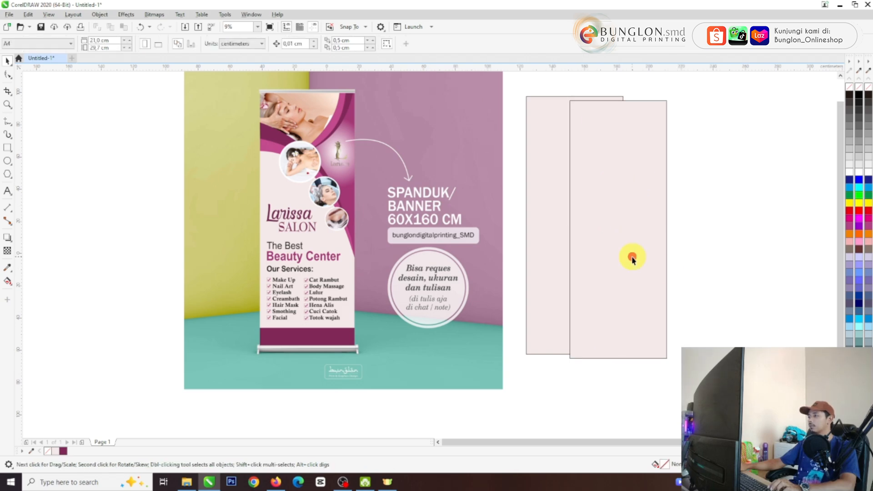
click(632, 258)
drag(615, 228, 617, 248)
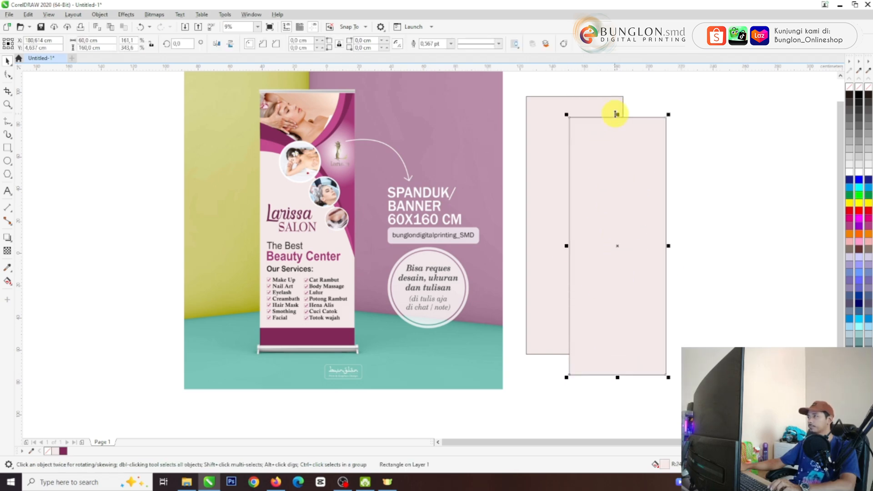
drag(617, 114, 633, 347)
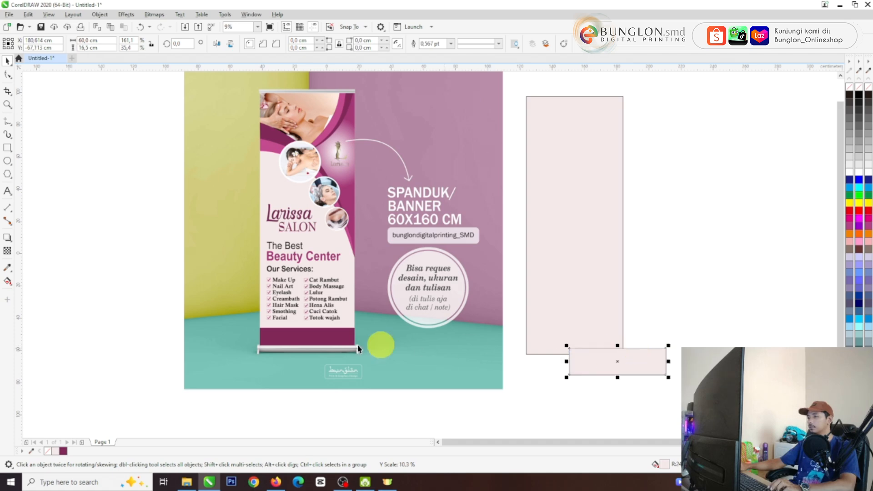
scroll(343, 347, up, 3)
scroll(423, 311, down, 3)
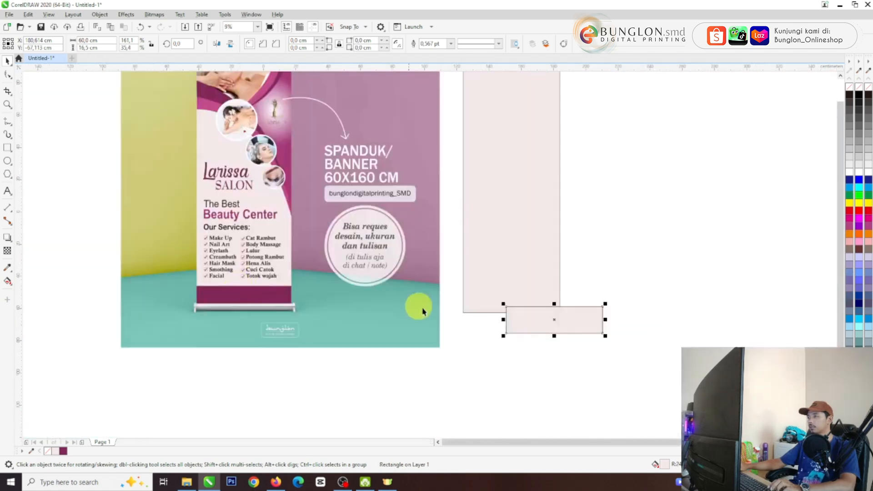
Step: Align the 16.5 cm high strip with the 60 by 160 cm banner rectangle, centred horizontally and flush with its bottom edge
drag(545, 317, 511, 286)
scroll(509, 287, up, 2)
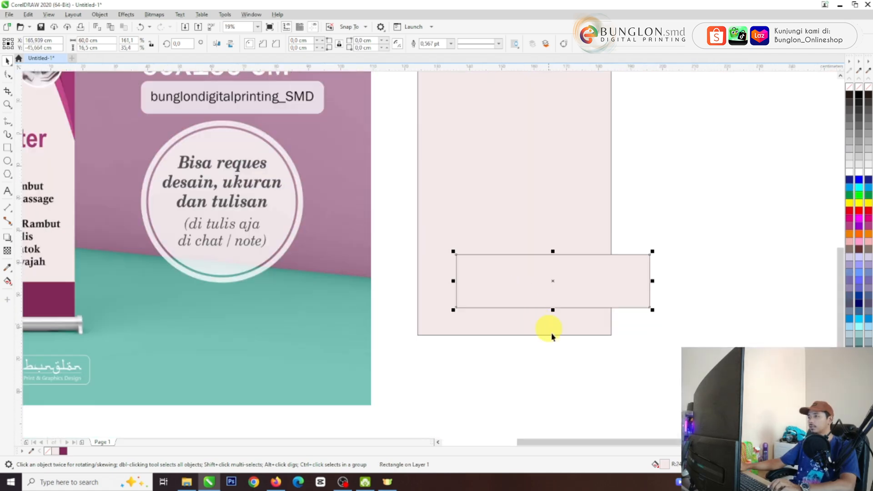
click(615, 336)
click(587, 286)
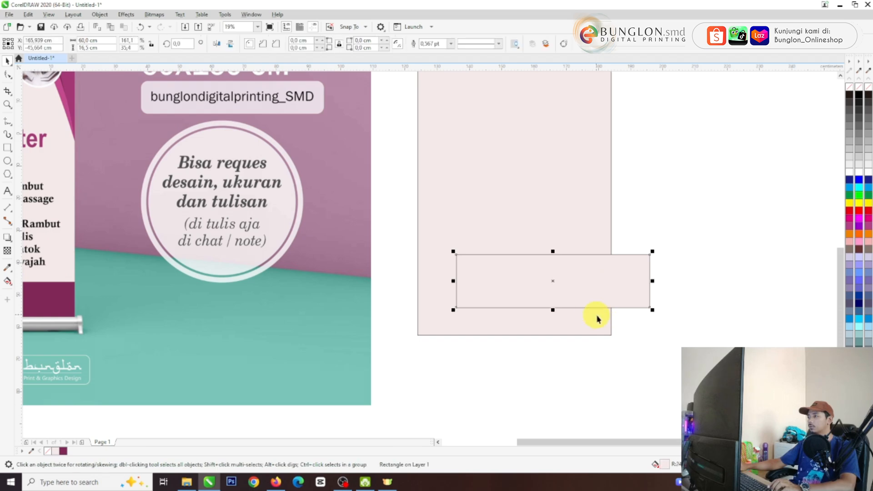
click(713, 303)
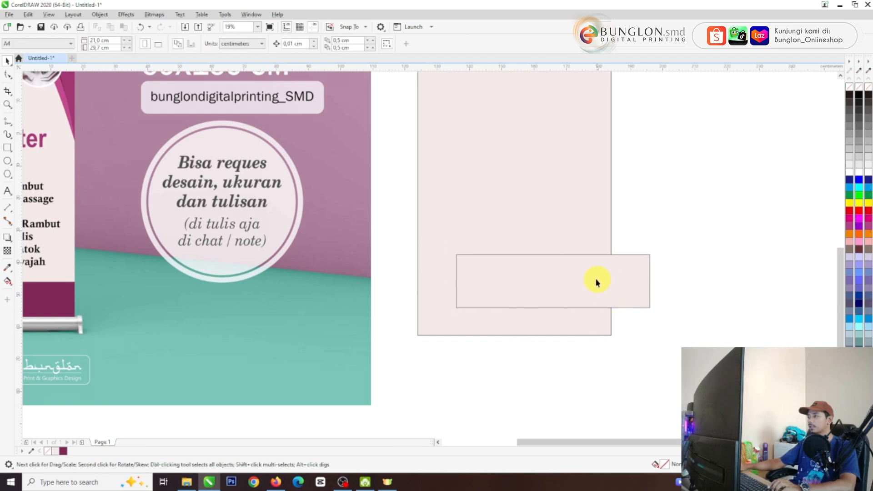
click(559, 282)
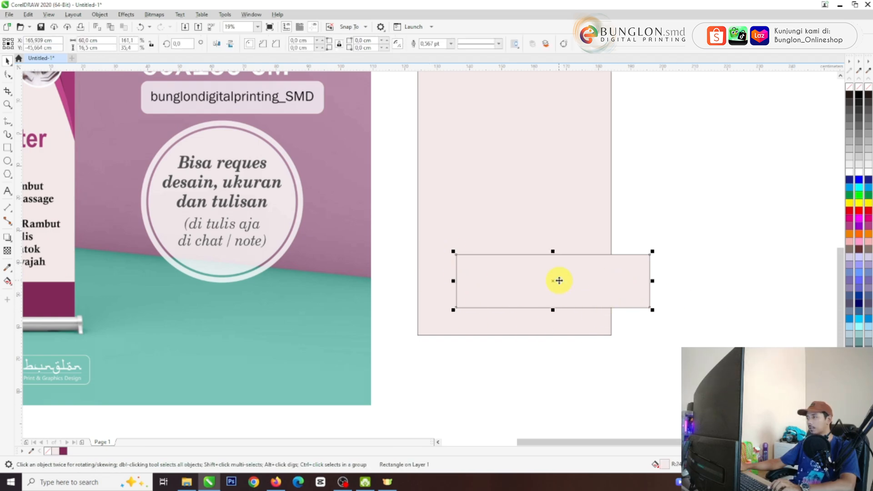
shift+click(518, 214)
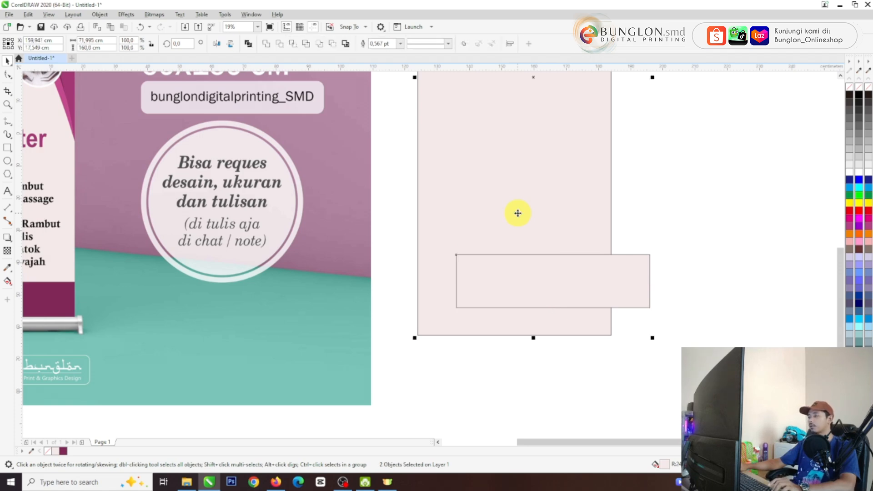
key(c)
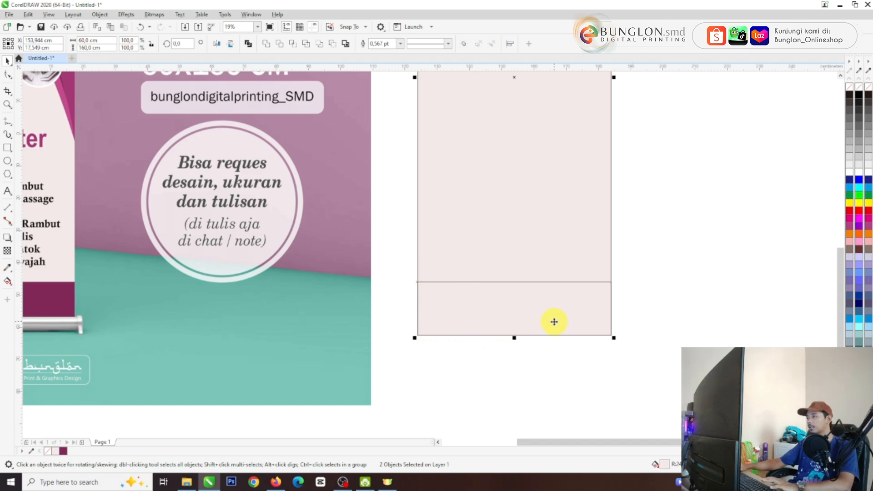
click(648, 296)
Step: Sample the dark maroon of the reference banner's bottom band with the Color Eyedropper and fill the bottom strip with it
scroll(420, 294, down, 2)
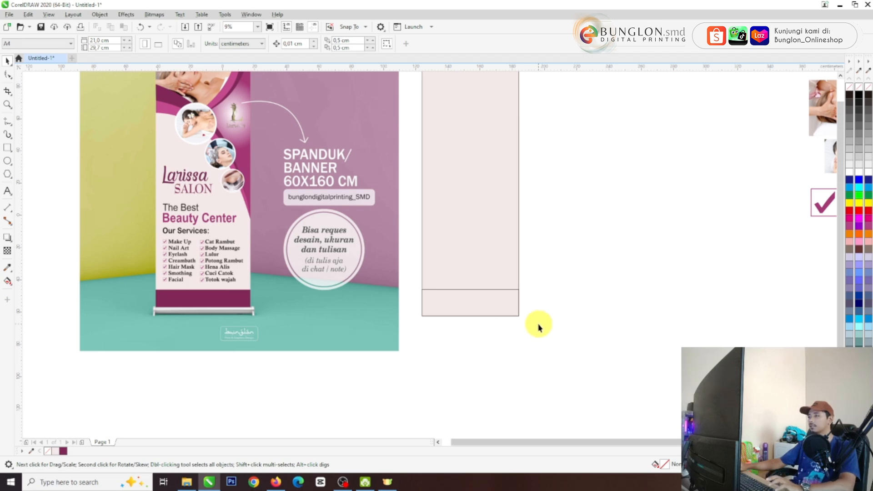
click(484, 312)
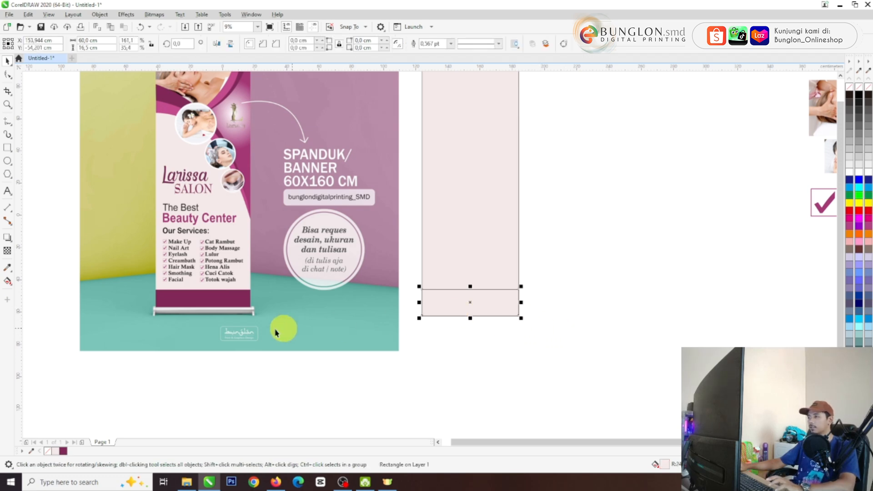
scroll(207, 322, up, 2)
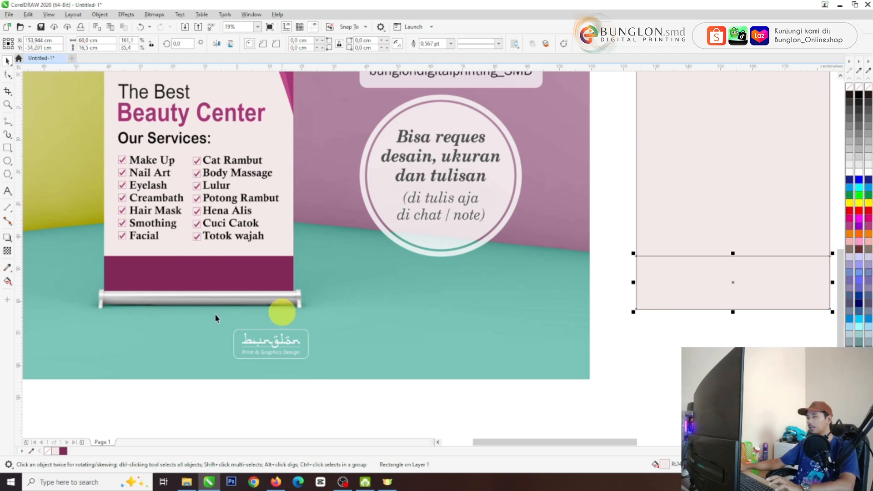
click(8, 268)
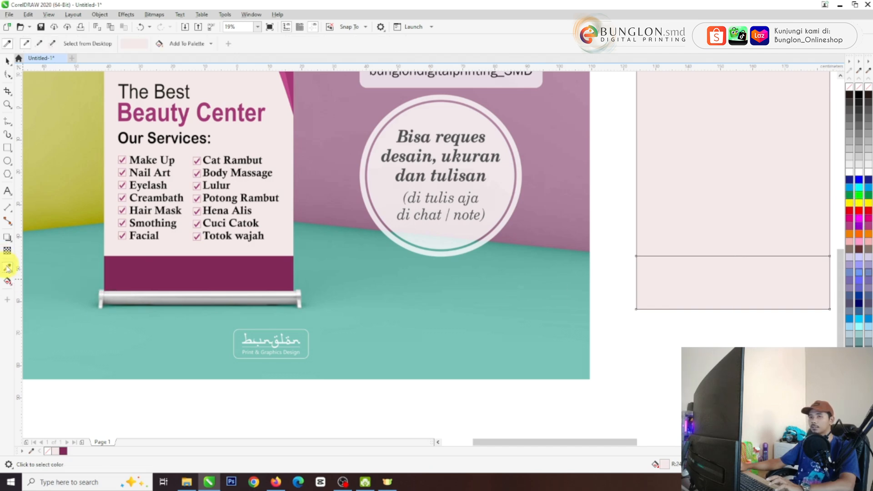
click(176, 265)
click(639, 275)
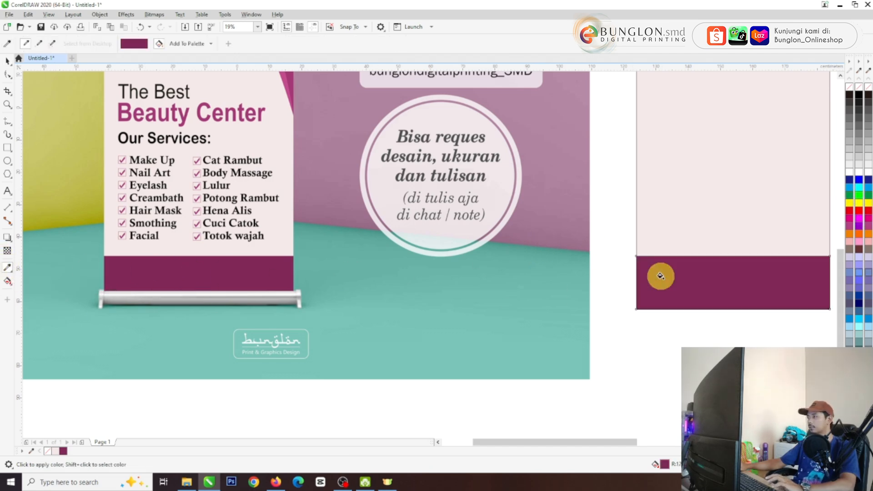
key(space)
Step: Set the maroon bottom strip's outline width to None and deselect the strip
scroll(600, 275, down, 2)
scroll(672, 282, up, 2)
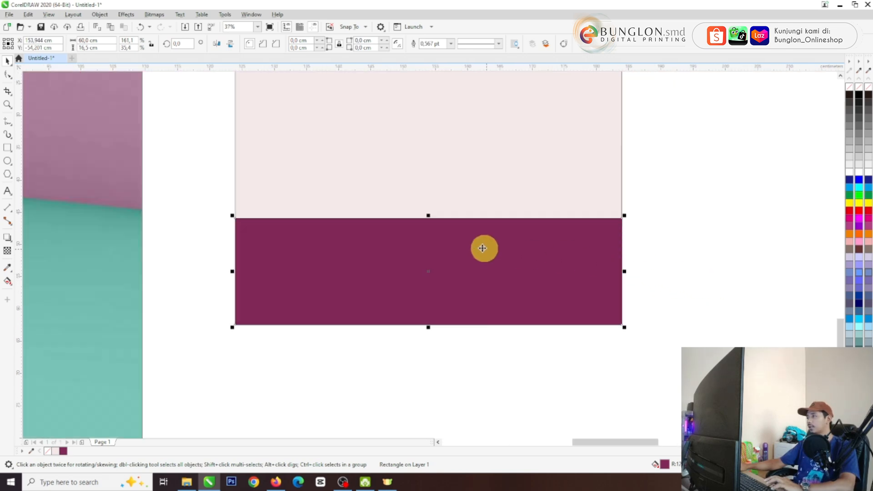
scroll(483, 247, up, 2)
scroll(448, 211, down, 4)
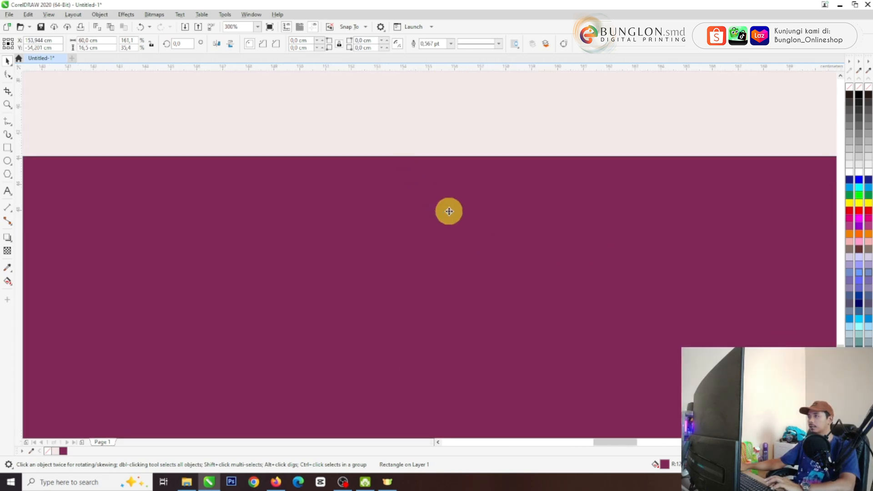
click(452, 44)
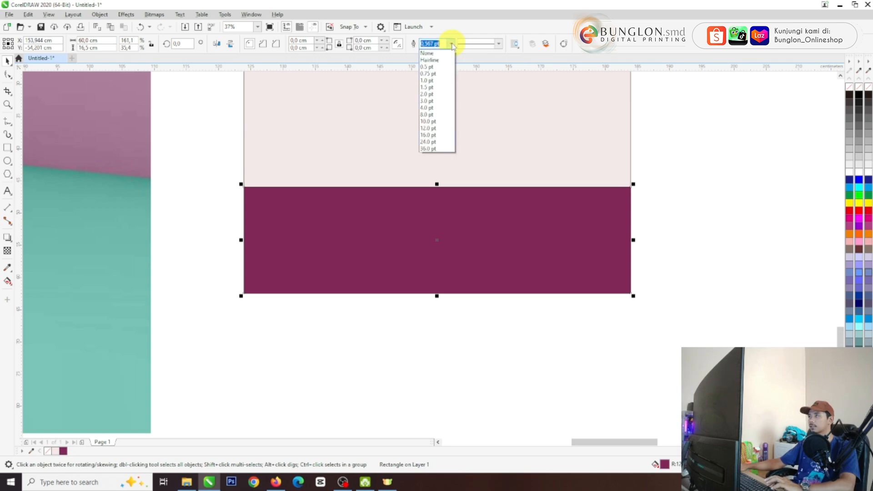
click(446, 53)
key(Escape)
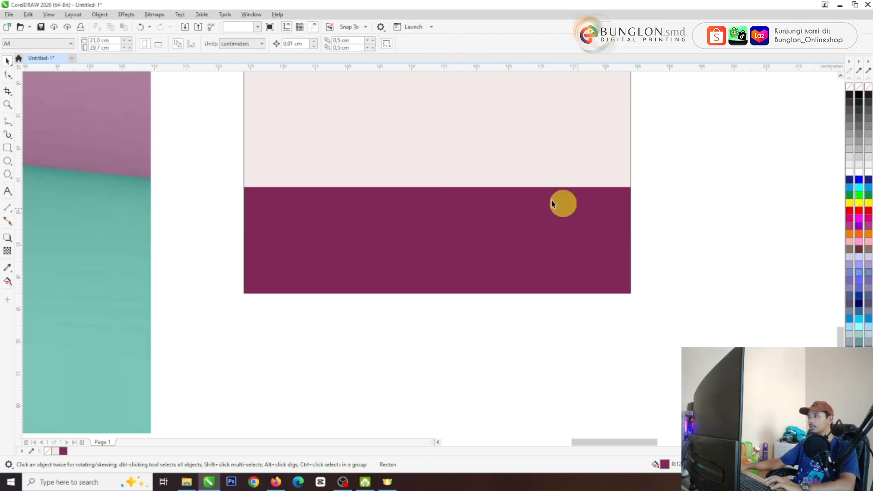
Step: Compare the new banner with the reference mockup and examine the curved magenta shapes around its upper photos
scroll(512, 348, down, 2)
scroll(639, 339, down, 3)
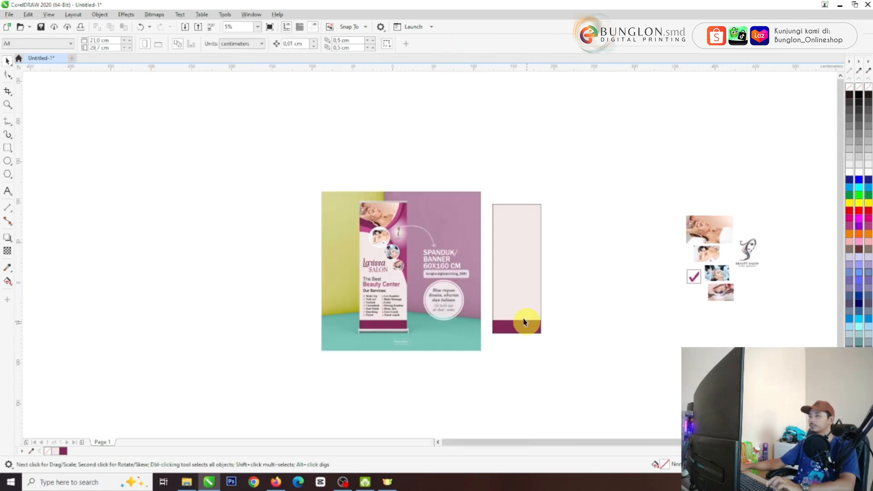
scroll(435, 278, up, 2)
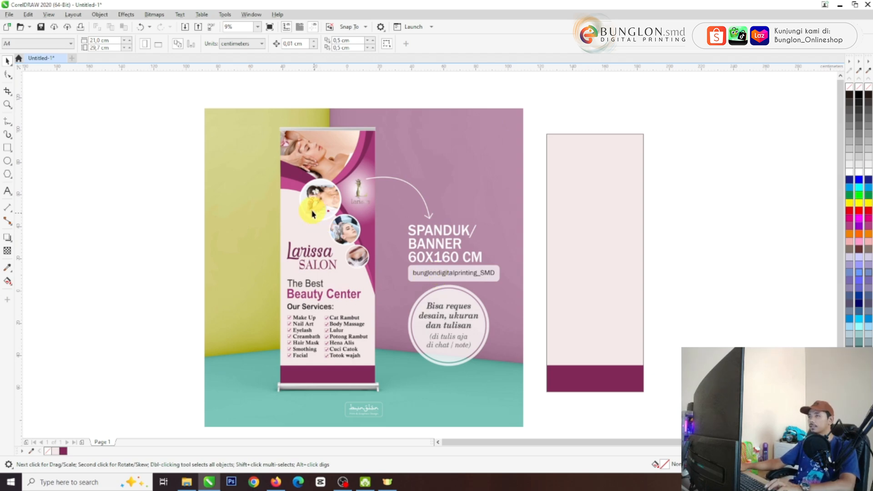
scroll(278, 173, up, 2)
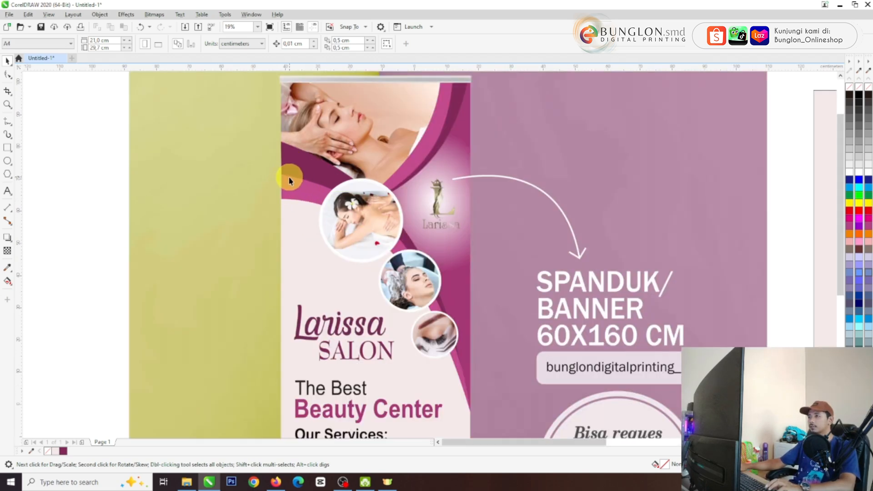
scroll(311, 212, down, 2)
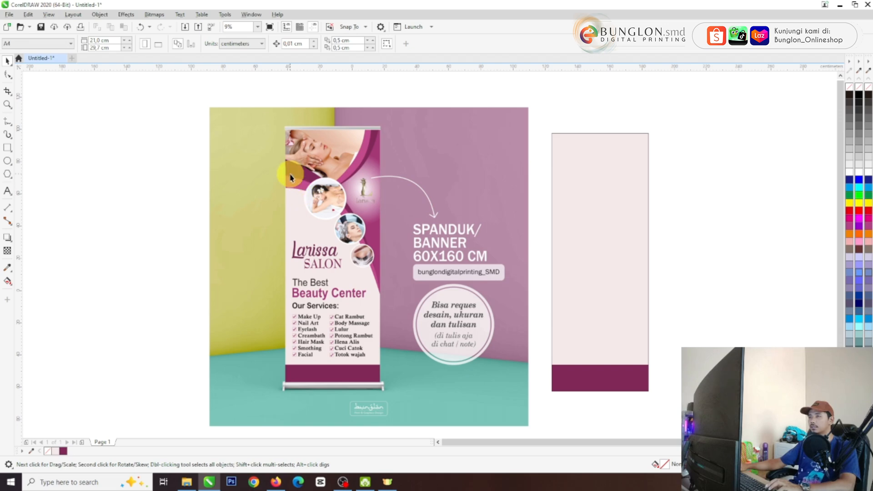
scroll(290, 177, up, 3)
scroll(391, 211, down, 3)
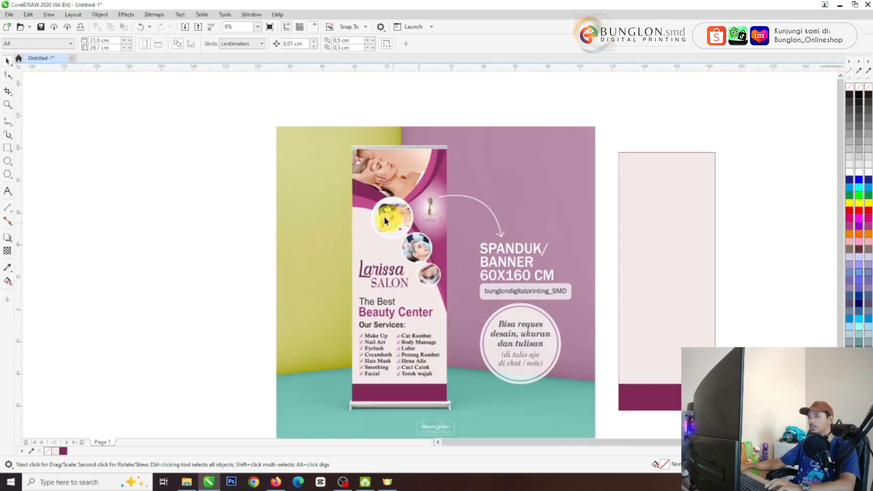
Step: Draw an unfilled rectangle about 58.6 by 114.6 cm over the reference banner, from its top edge down to just below "Our Services"
click(8, 148)
scroll(351, 150, up, 4)
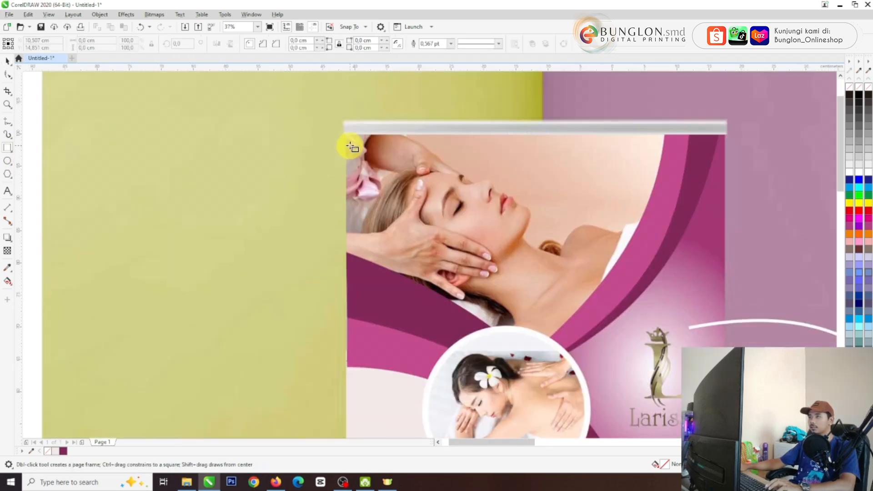
scroll(348, 137, down, 2)
drag(346, 135, 530, 391)
key(space)
scroll(458, 249, down, 2)
scroll(458, 244, up, 3)
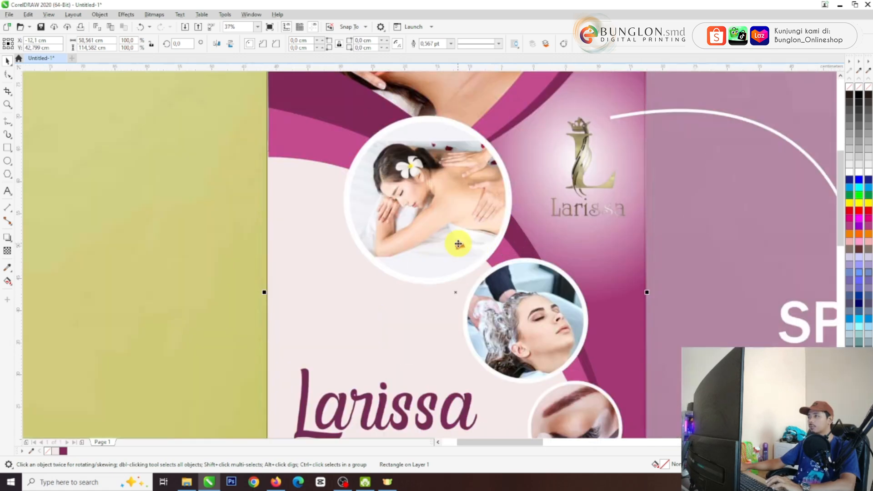
scroll(454, 241, down, 2)
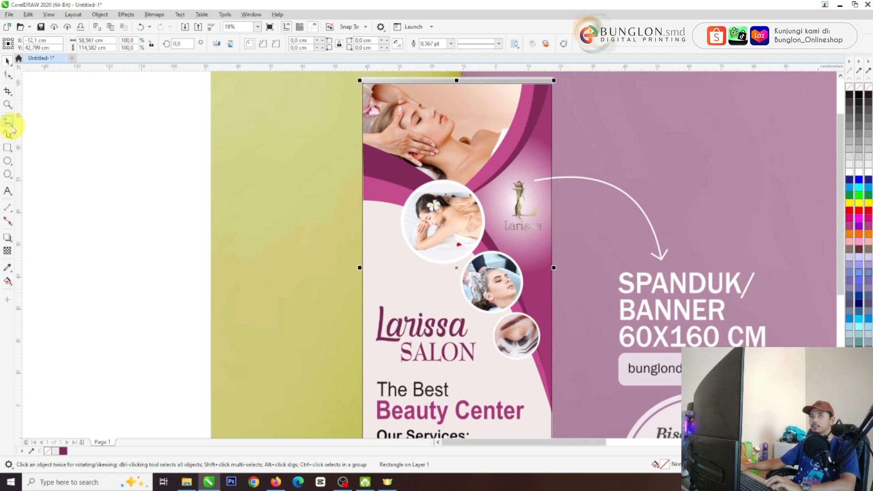
Step: Start a Bézier curve along the magenta band's lower edge, from just outside the reference banner's left edge to the massage photo circle
click(10, 122)
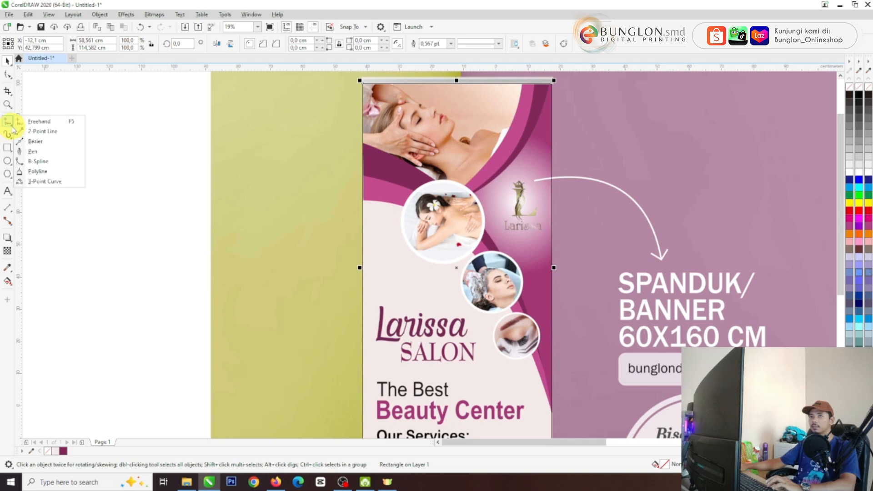
click(39, 143)
scroll(335, 152, down, 2)
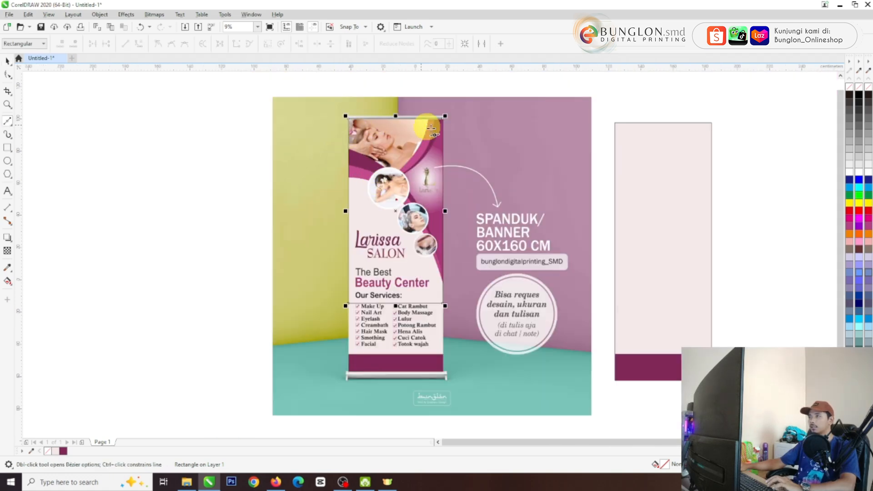
scroll(356, 172, up, 2)
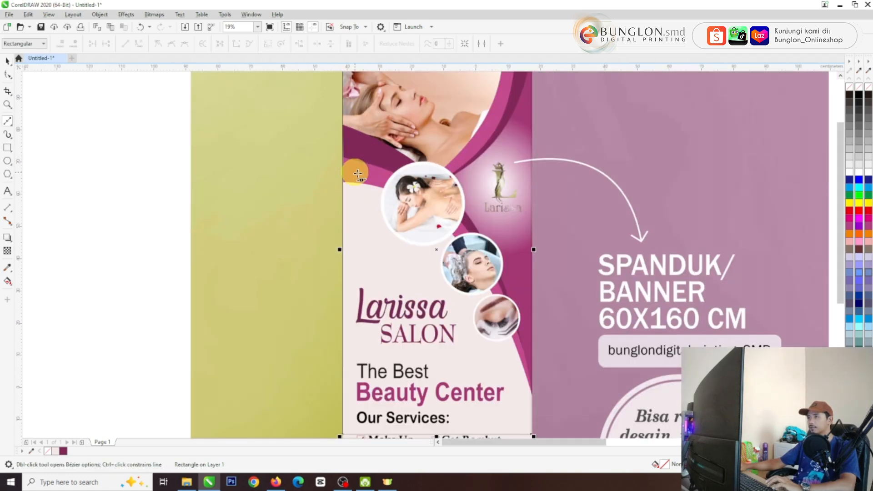
scroll(355, 178, up, 2)
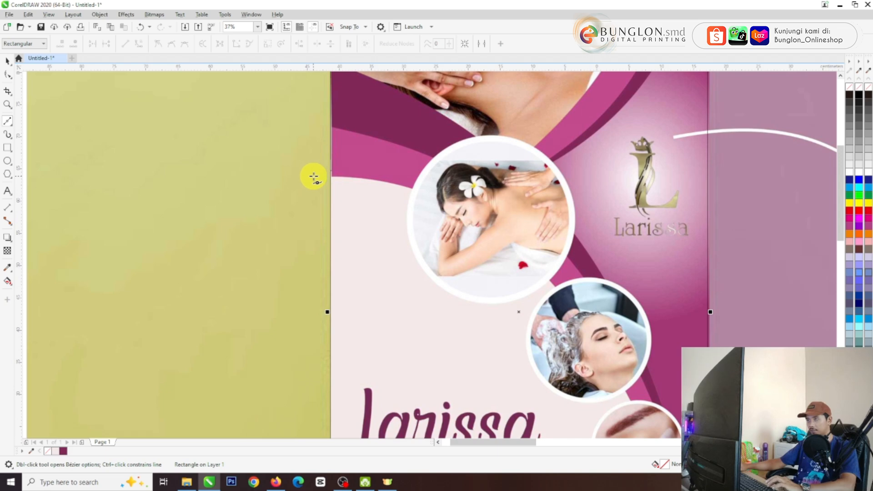
scroll(331, 177, up, 4)
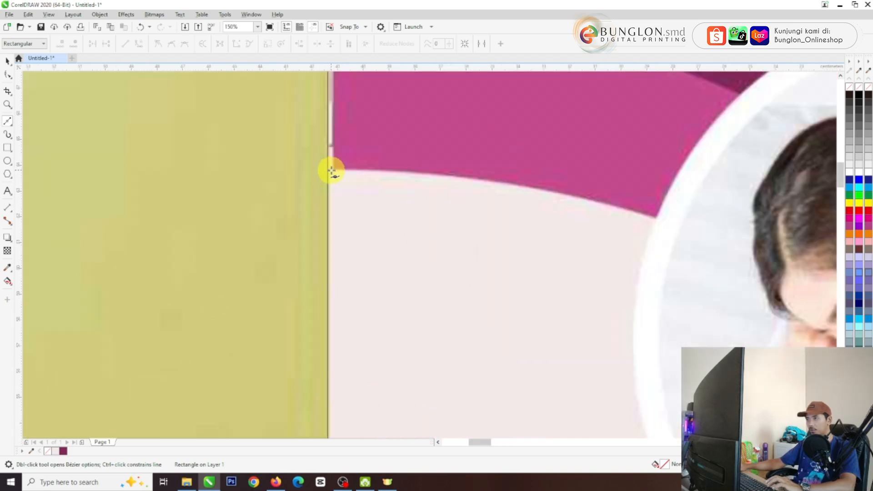
scroll(326, 173, down, 2)
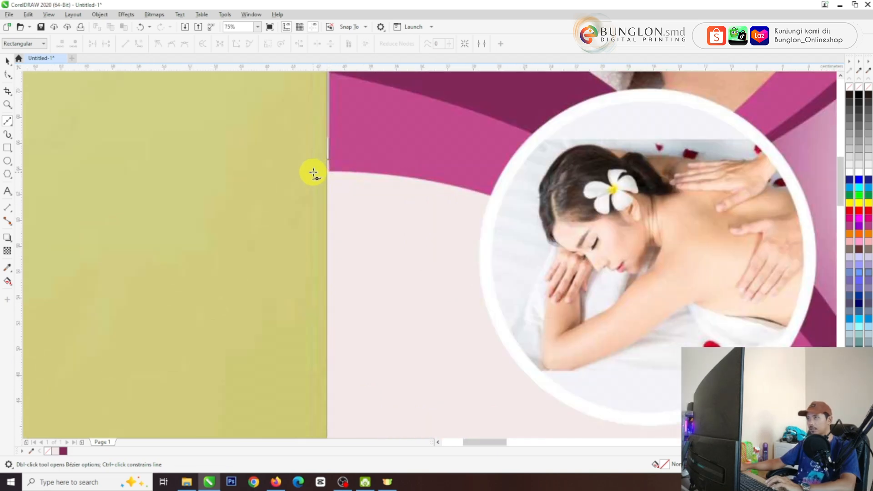
click(313, 173)
drag(490, 197, 569, 224)
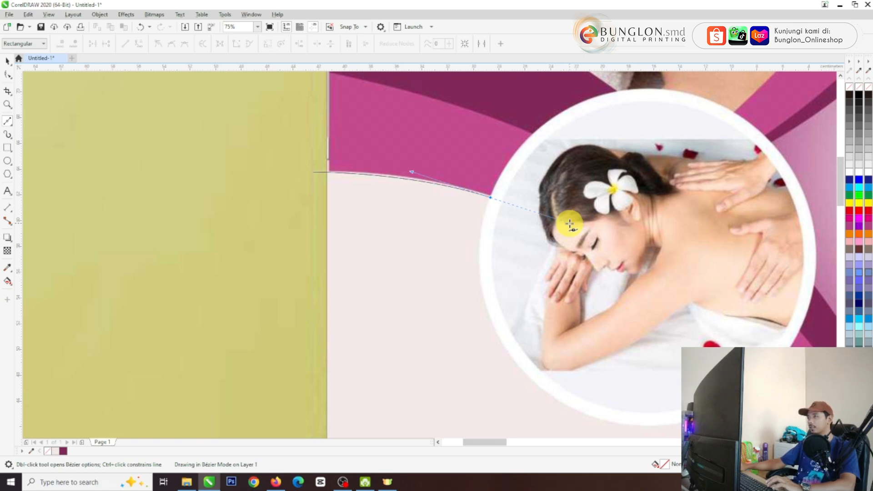
drag(569, 224, 569, 223)
Step: Extend the Bézier curve along the magenta band's lower edge to a tip just past the banner's right edge, beside "Beauty Center"
scroll(390, 156, down, 1)
scroll(561, 239, down, 1)
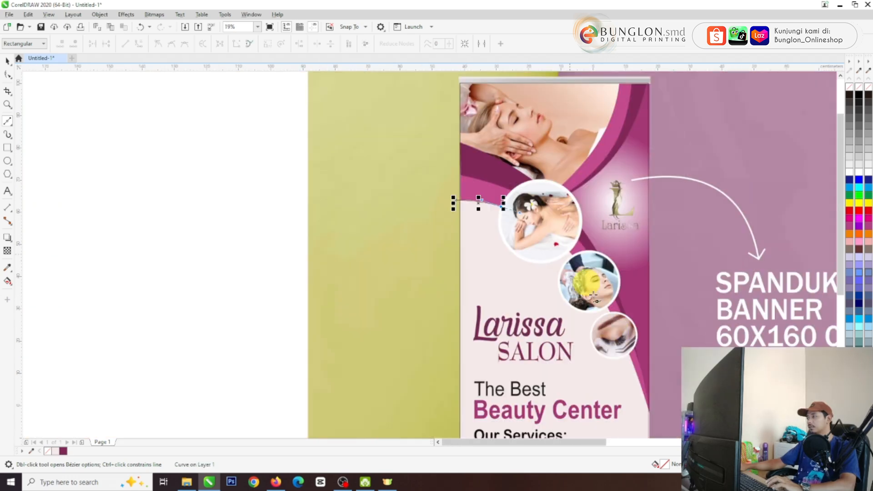
scroll(629, 361, up, 1)
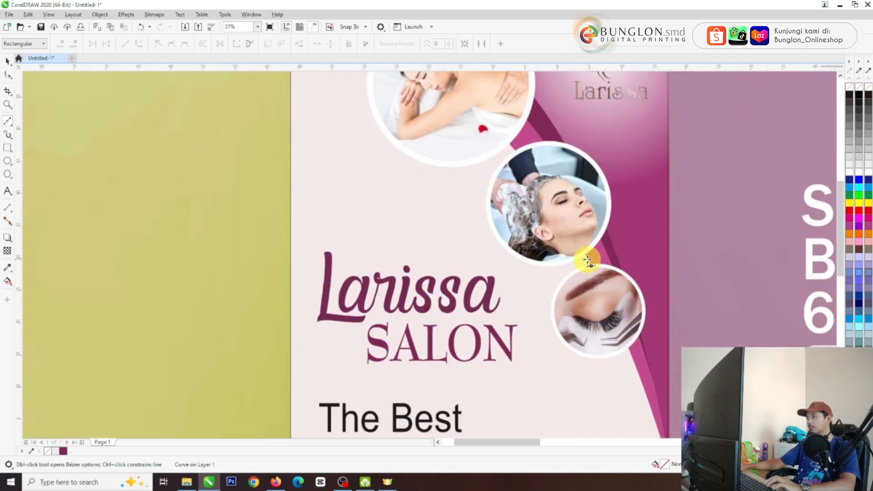
drag(588, 260, 642, 390)
scroll(595, 275, down, 1)
scroll(646, 377, up, 1)
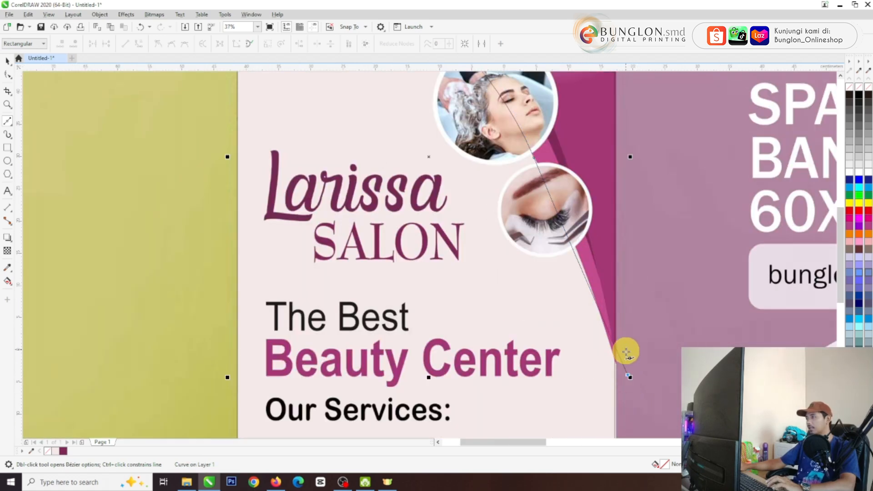
Step: Trace back along the dark maroon band's upper edge and close the curve outside the banner's left edge, about 64.6 by 87.8 cm overall
scroll(625, 350, down, 1)
scroll(574, 241, down, 1)
scroll(548, 200, up, 1)
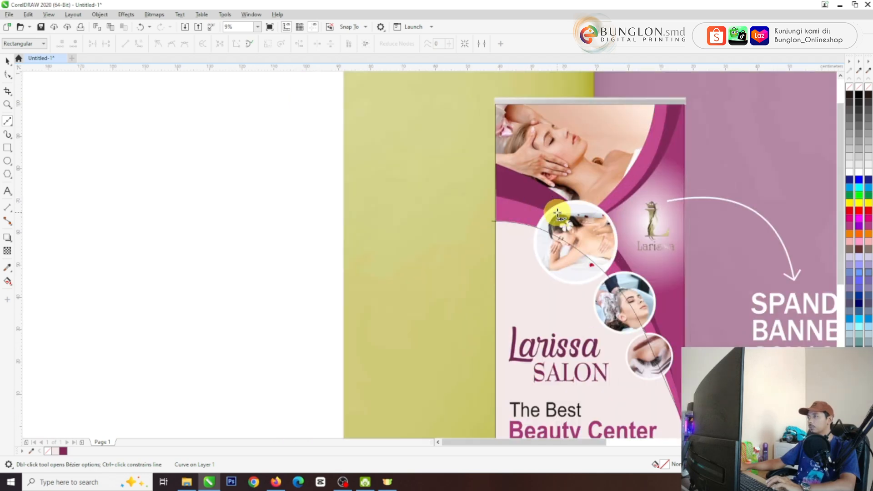
drag(621, 257, 573, 193)
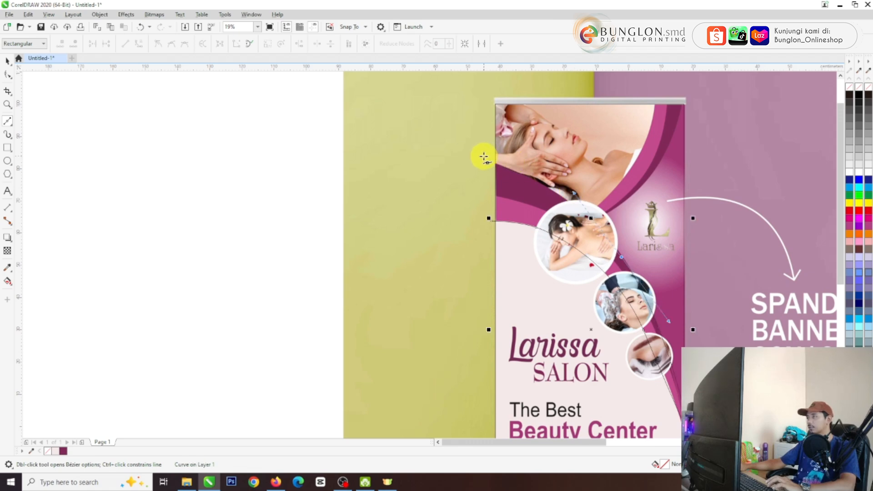
click(483, 156)
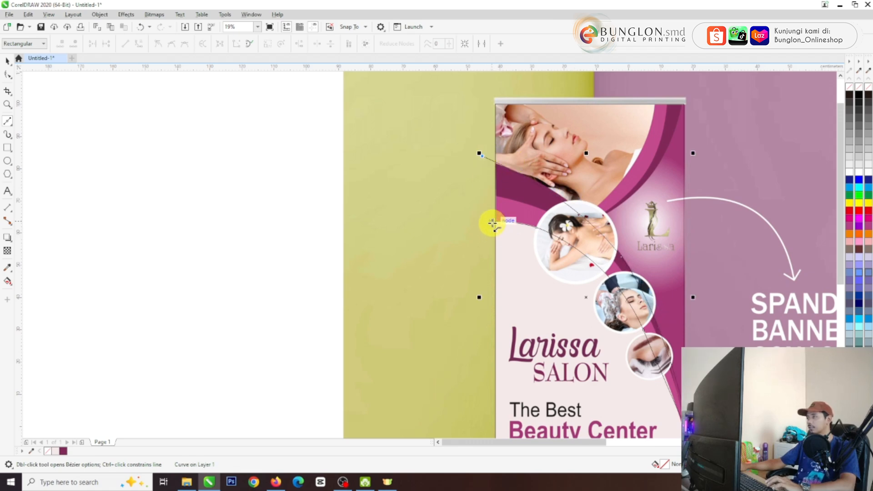
scroll(482, 200, up, 2)
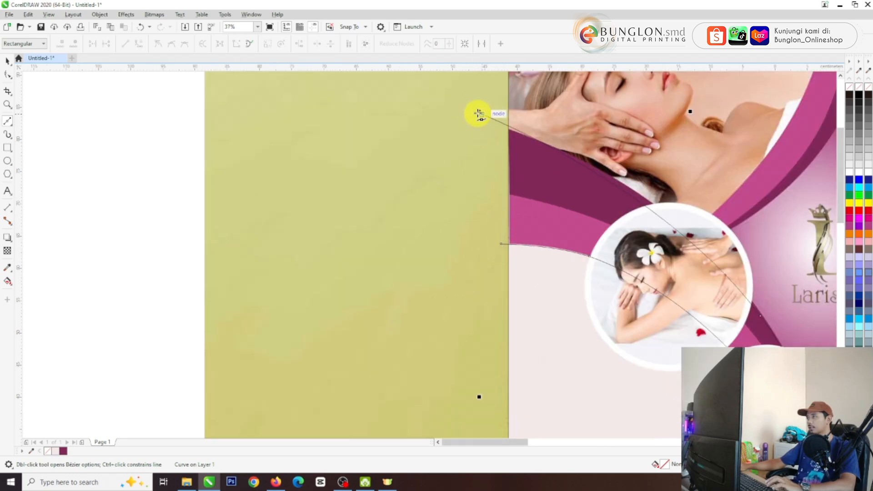
click(500, 245)
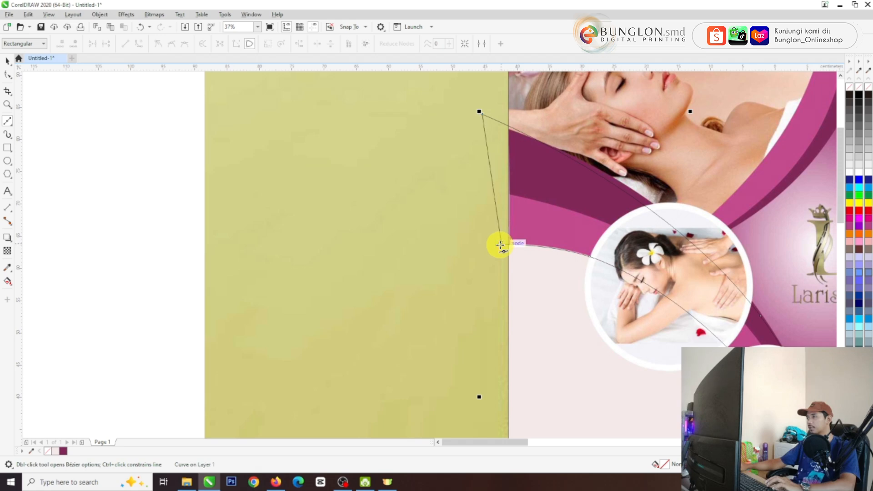
key(space)
Step: Select all nodes of the traced band shape with the Shape tool and convert its segments to curves
scroll(466, 184, down, 2)
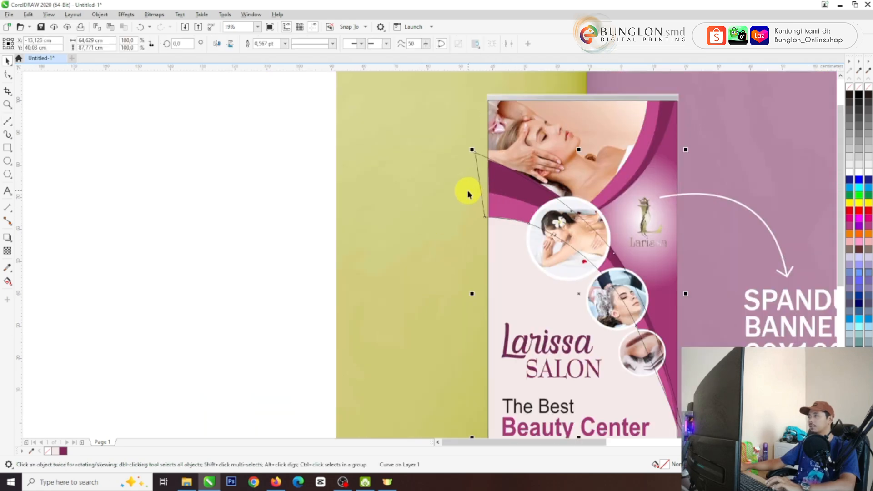
scroll(509, 273, down, 2)
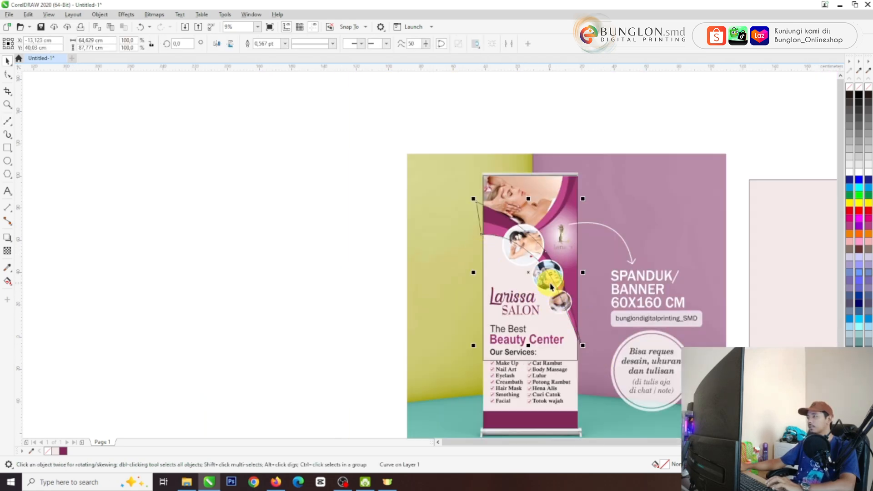
scroll(562, 320, up, 2)
scroll(562, 320, up, 2)
scroll(583, 326, down, 2)
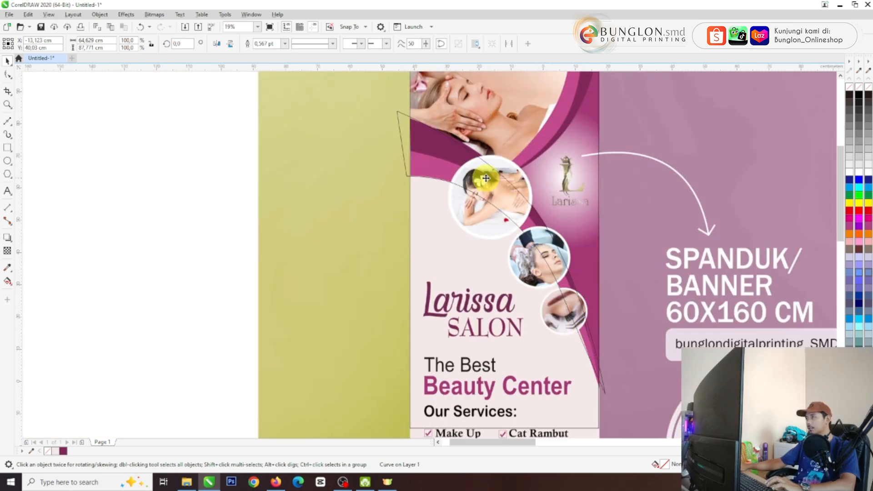
scroll(486, 173, up, 2)
scroll(512, 237, down, 2)
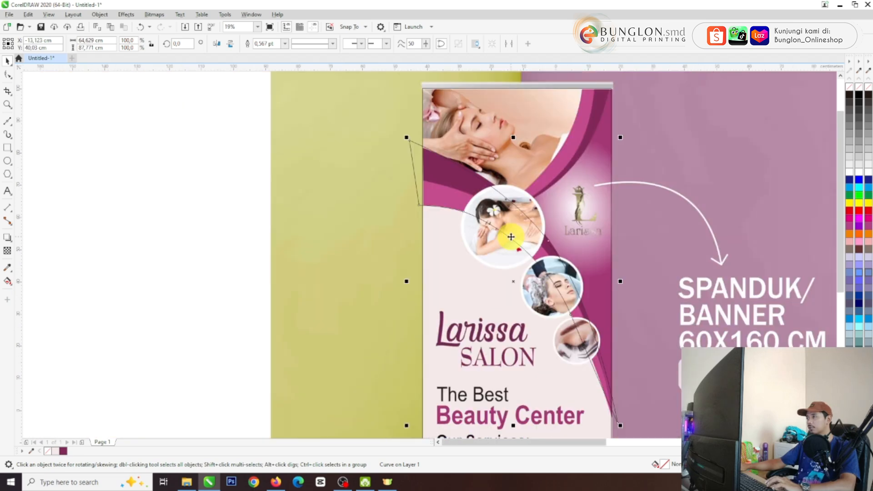
scroll(489, 218, down, 2)
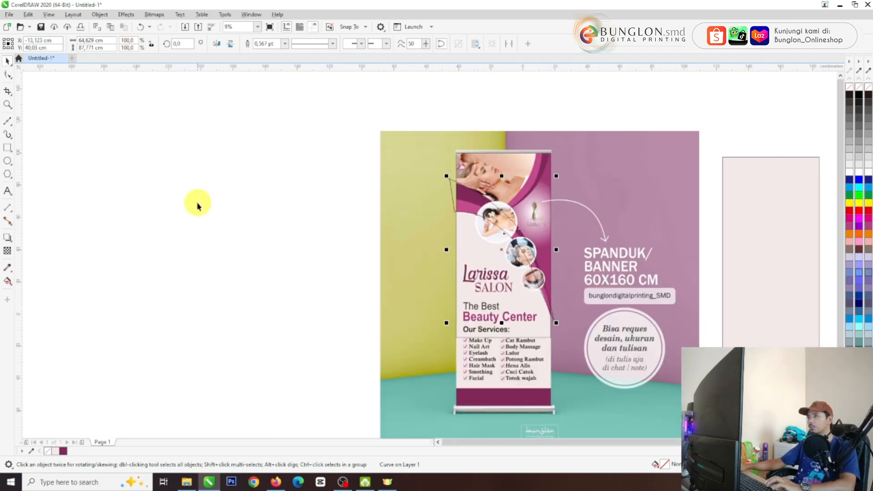
click(9, 75)
drag(357, 156, 567, 333)
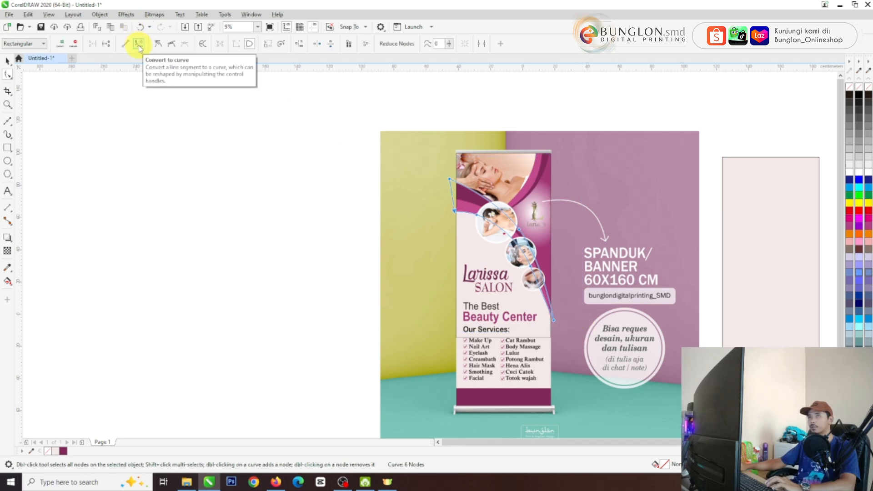
click(141, 45)
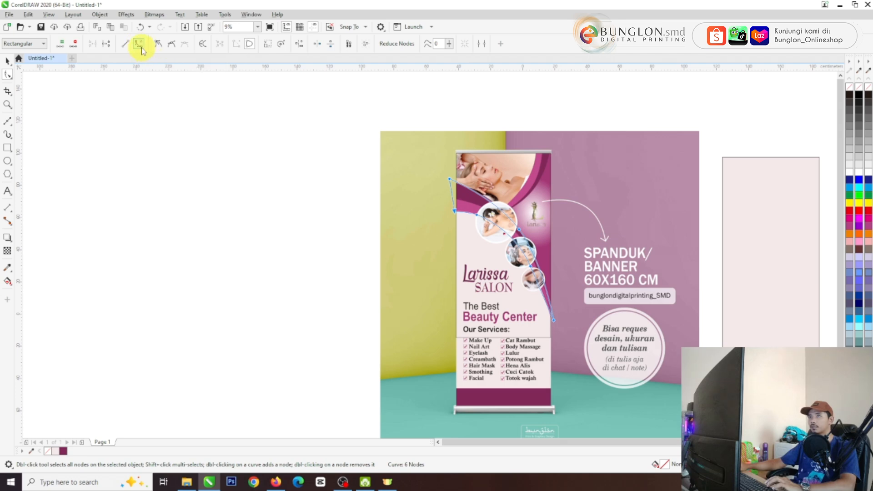
click(298, 162)
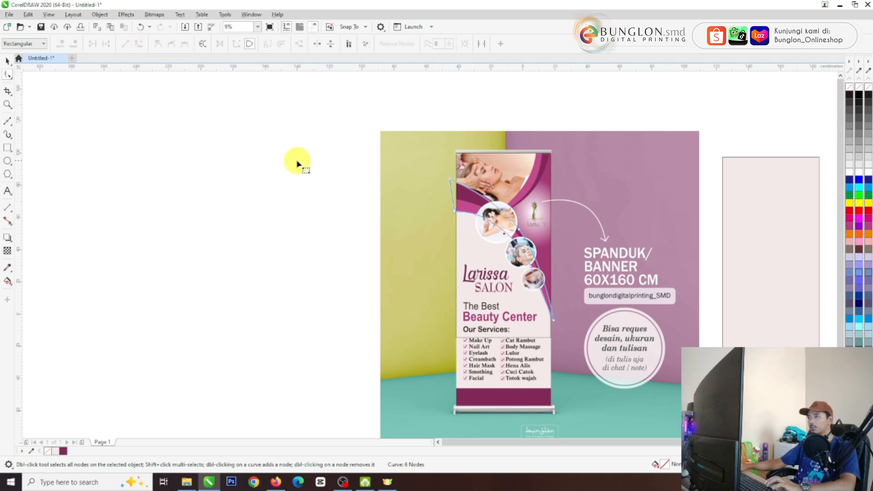
Step: Reshape the traced band's upper edge to follow the dark maroon band, adjusting the node beside the massage photo and lowering the upper-left corner
scroll(517, 225, up, 4)
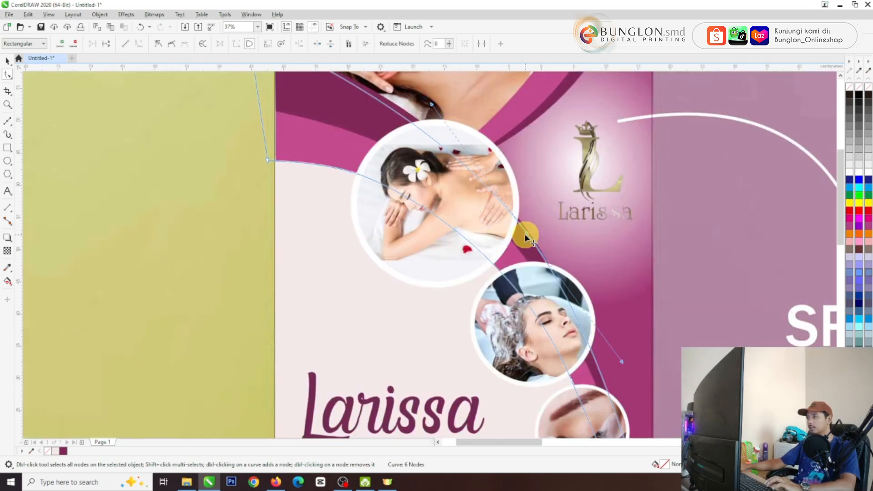
click(527, 233)
drag(528, 235, 528, 231)
scroll(487, 200, down, 3)
scroll(386, 114, up, 3)
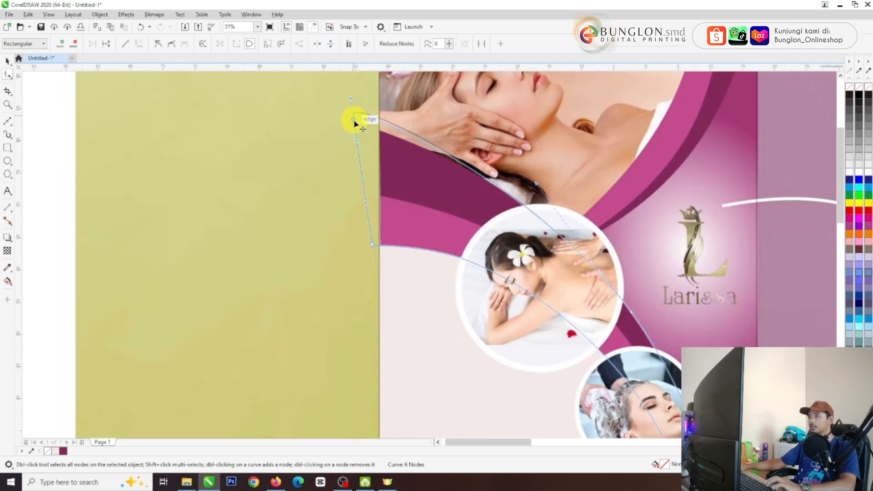
drag(353, 121, 352, 134)
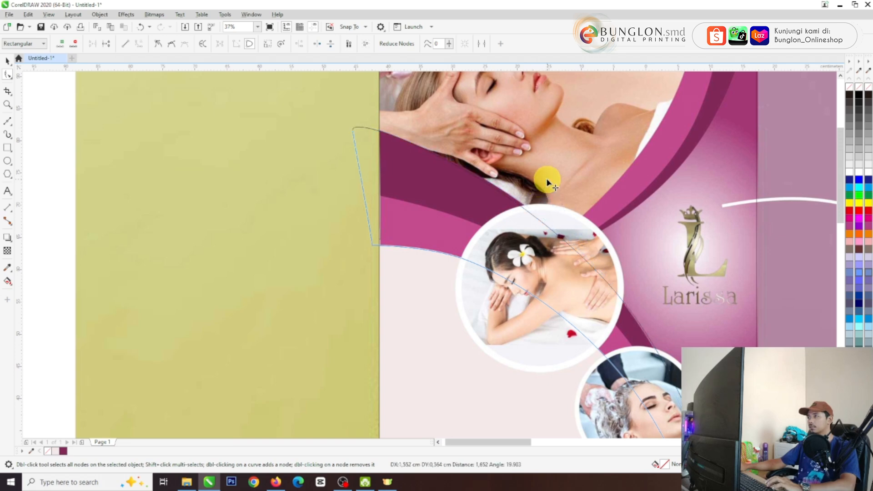
scroll(388, 84, down, 2)
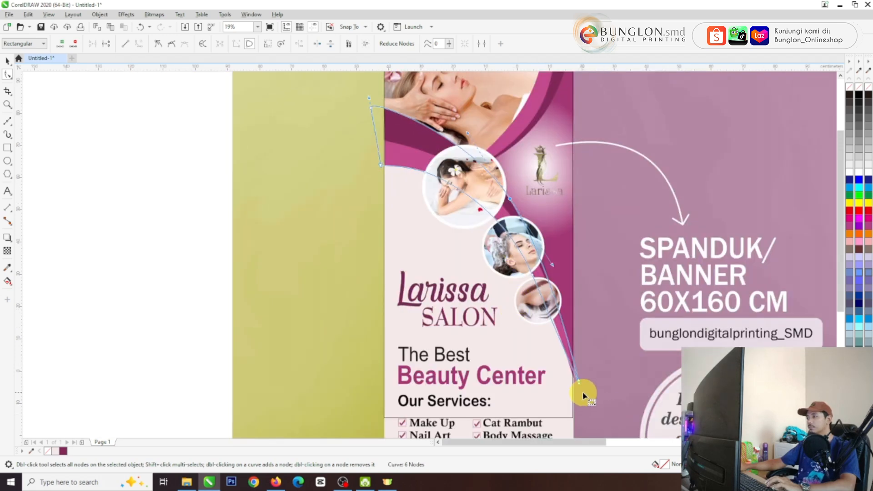
Step: Move the traced shape's lower-right tip closer to the banner edge and adjust the curve handle beside the hair-wash photo
scroll(580, 394, up, 2)
scroll(576, 379, up, 4)
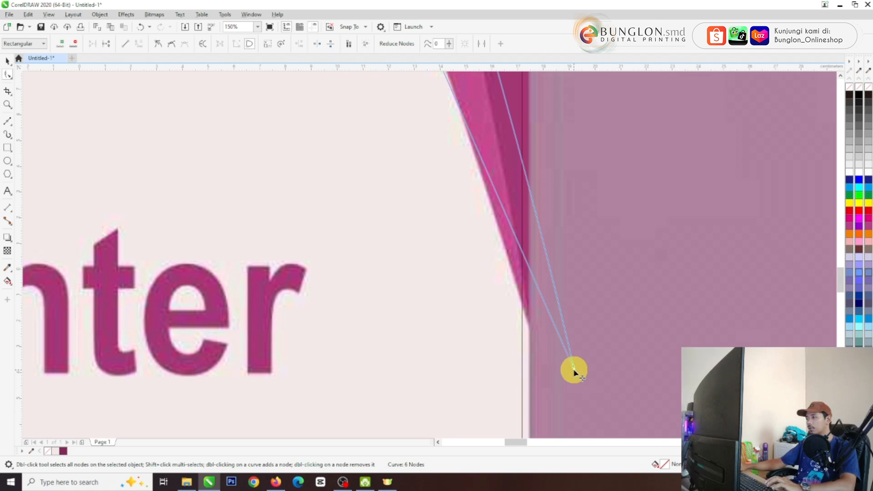
drag(574, 369, 553, 375)
scroll(572, 370, down, 2)
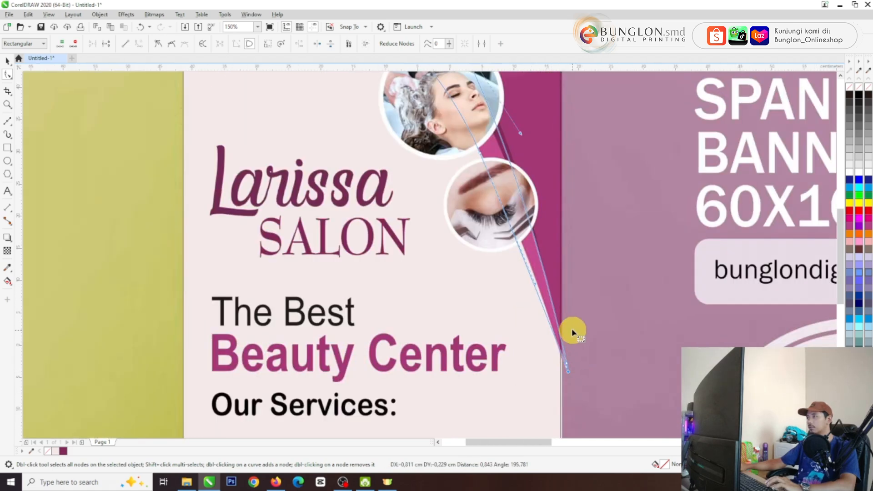
scroll(571, 332, down, 2)
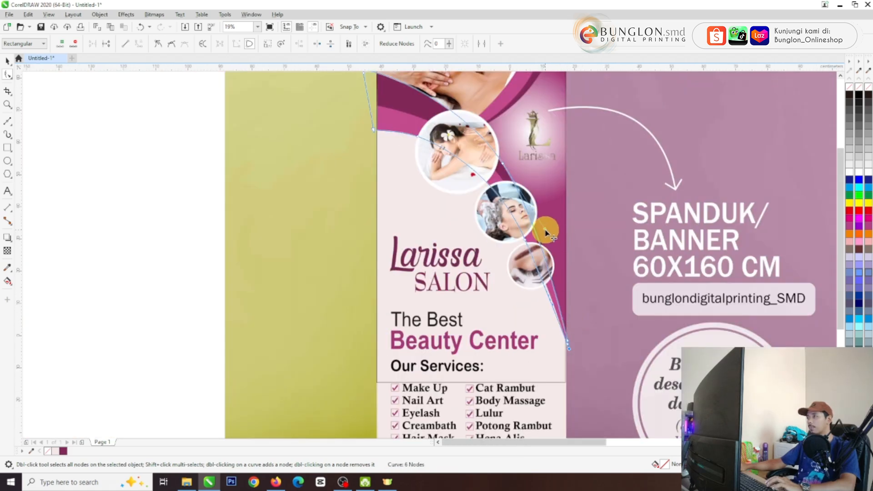
drag(546, 233, 564, 247)
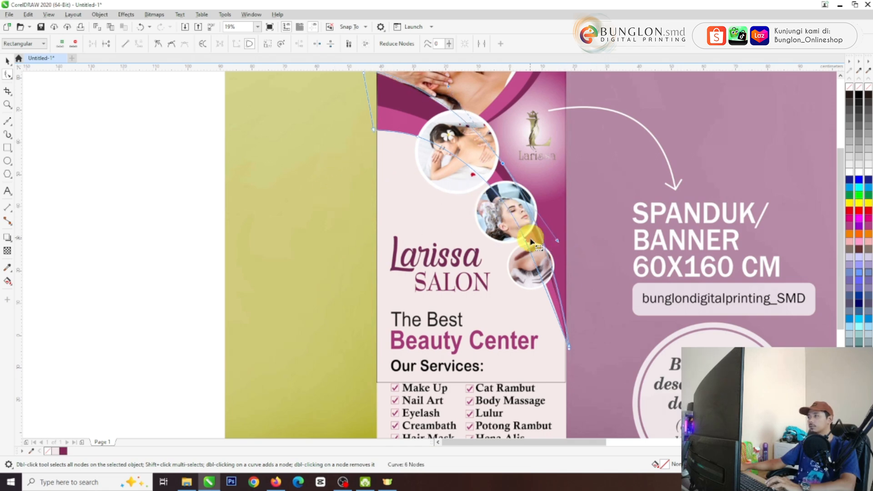
key(space)
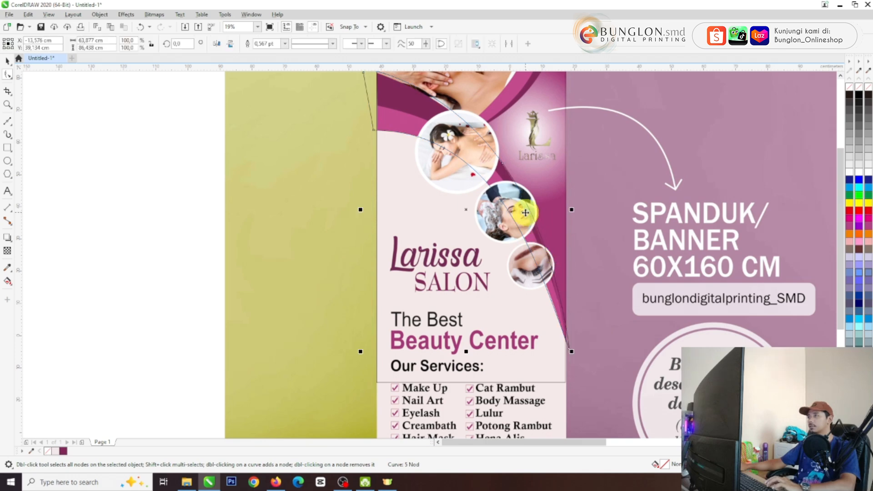
Step: Adjust the curve handle at the traced shape's upper-left corner to refine the upper edge, bringing the shape to about 64 by 86.3 cm
scroll(518, 211, down, 2)
scroll(445, 182, up, 2)
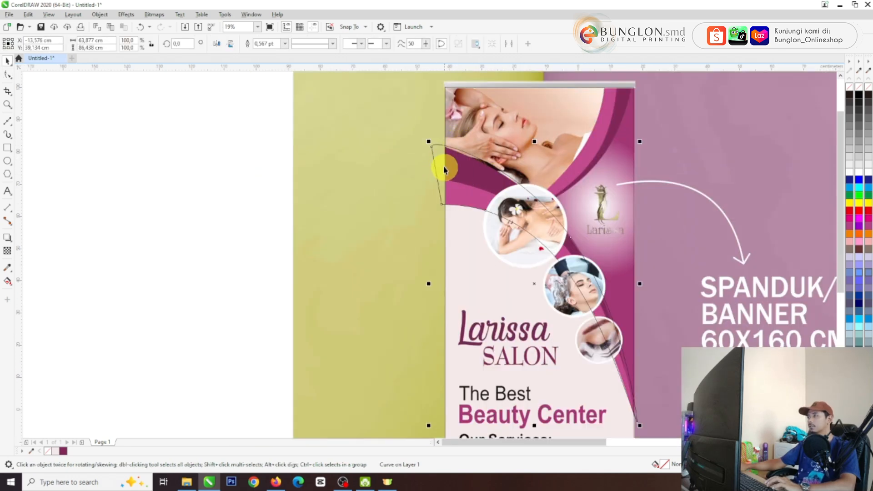
scroll(444, 165, up, 2)
key(space)
click(402, 122)
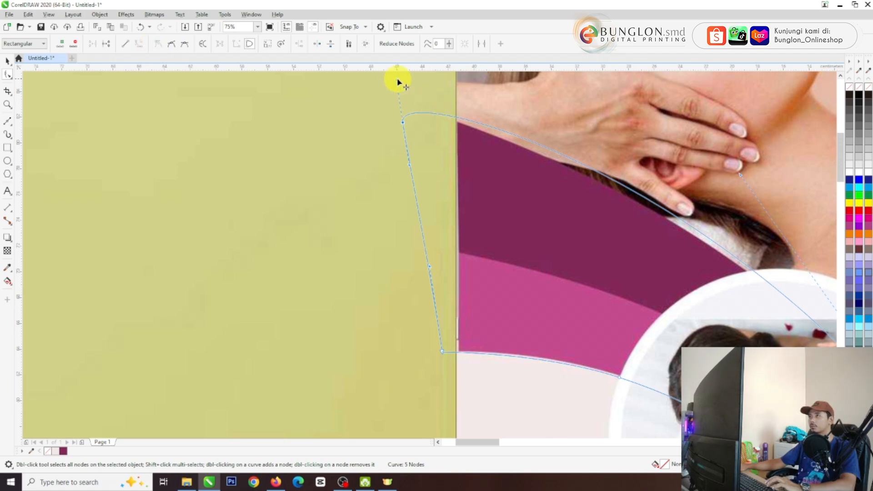
drag(397, 89, 374, 91)
scroll(400, 125, down, 5)
key(space)
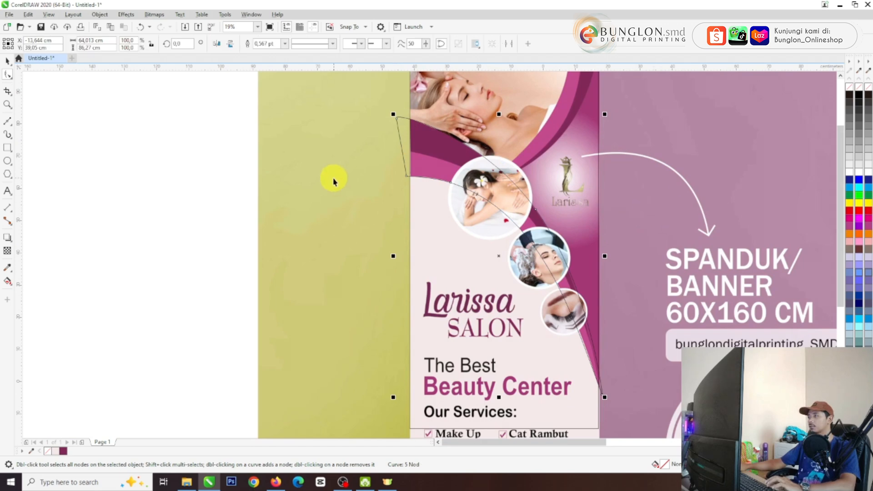
Step: Duplicate the traced band shape, offsetting the copy about 3.6 cm left and 8.8 cm down from the original
click(184, 165)
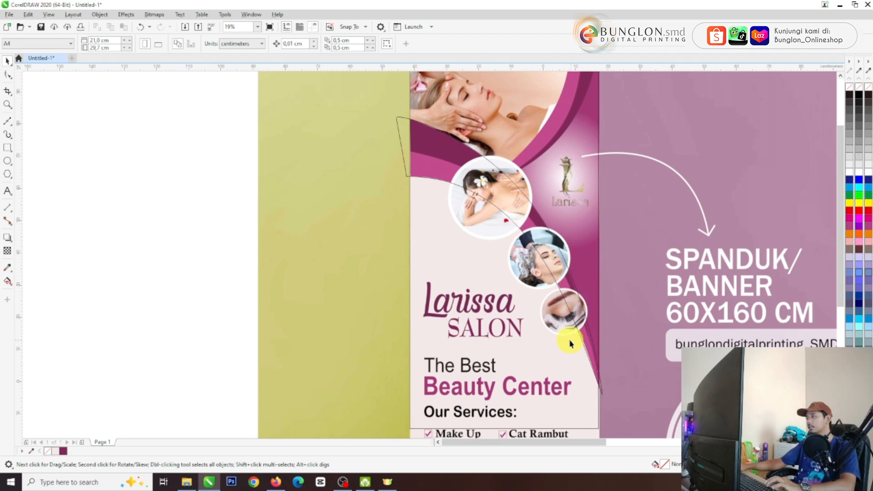
click(521, 221)
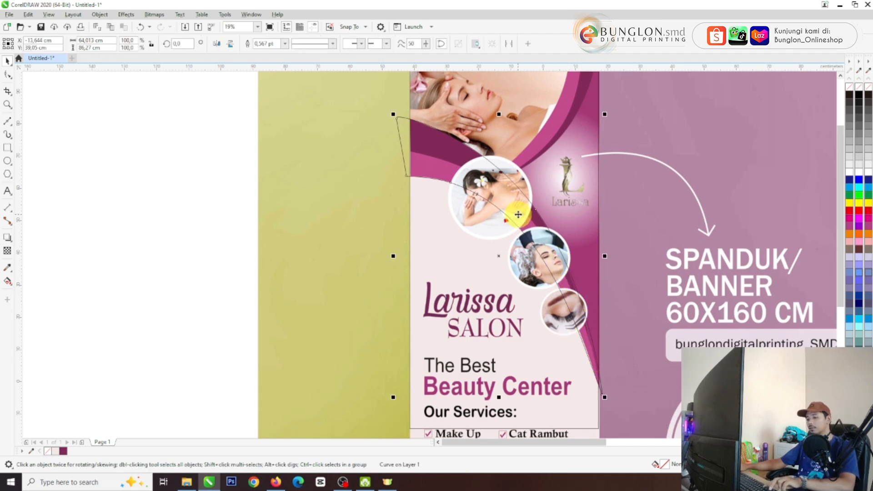
drag(518, 214, 505, 234)
scroll(476, 153, down, 1)
scroll(525, 276, up, 1)
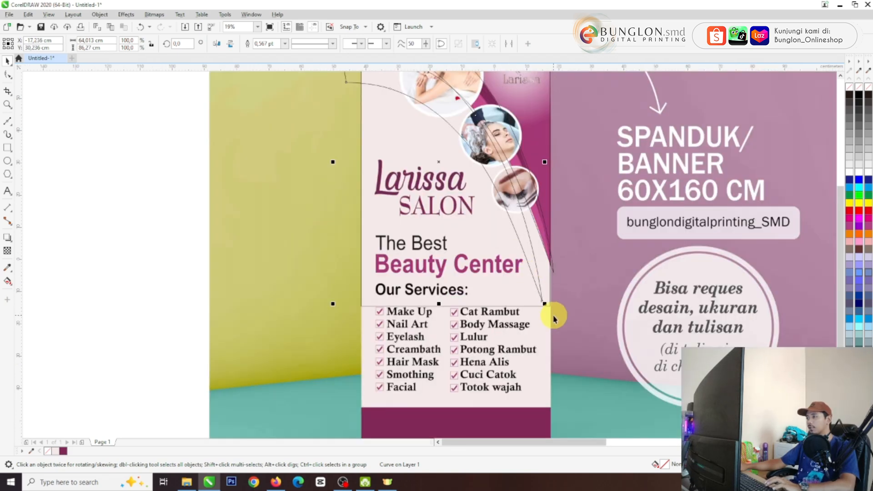
Step: Move the duplicate band shape's lower-right tip just beyond the banner's right edge by editing its node
click(8, 74)
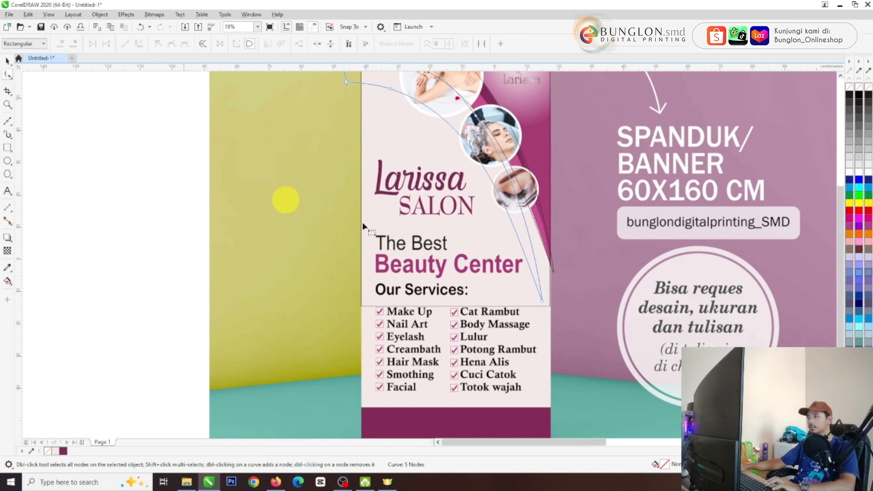
drag(544, 303, 560, 295)
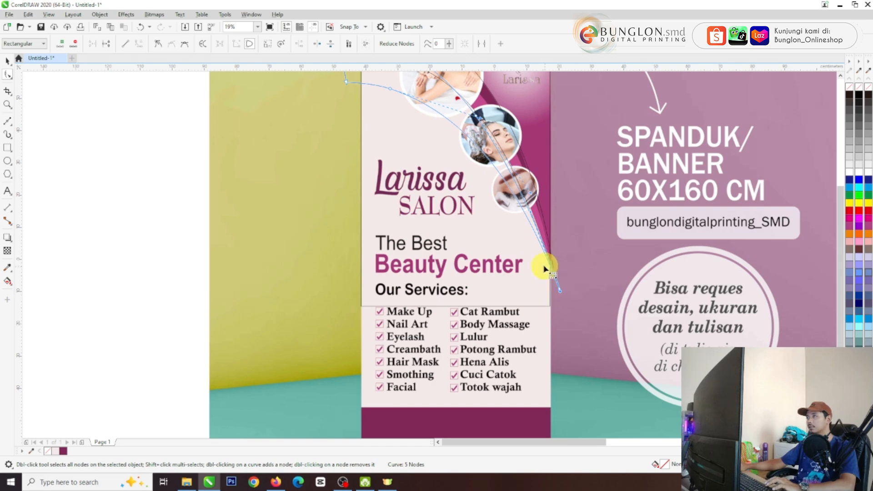
scroll(545, 268, down, 2)
scroll(504, 193, up, 2)
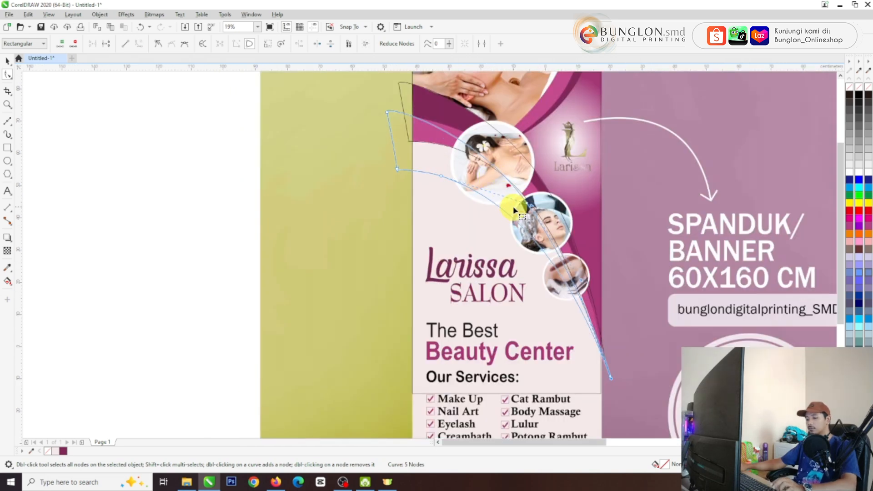
key(ctrl+z)
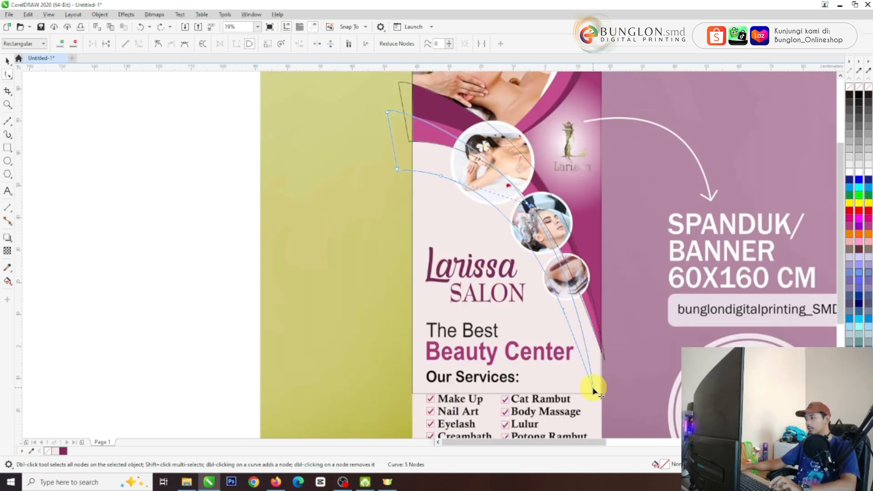
drag(593, 389, 610, 378)
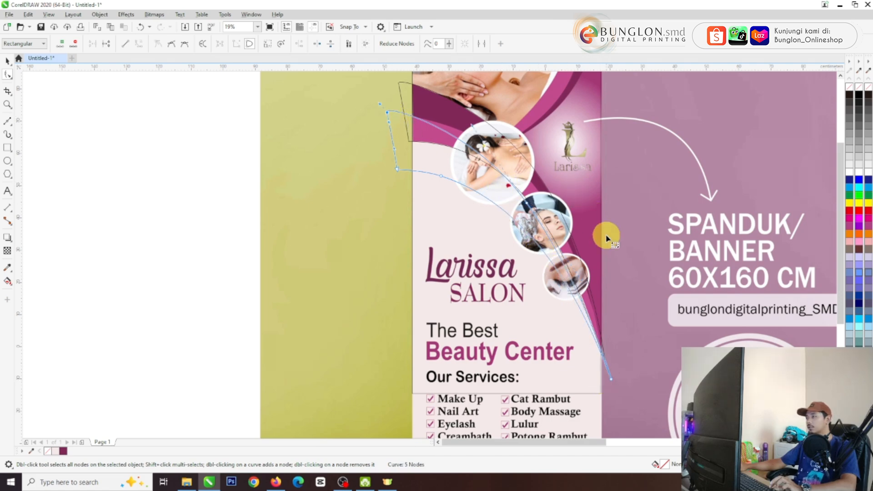
Step: Refine the duplicate's upper curve and tip and lower its upper-left corner to follow the magenta band, making the shape about 68.2 by 82.9 cm
drag(526, 206, 540, 198)
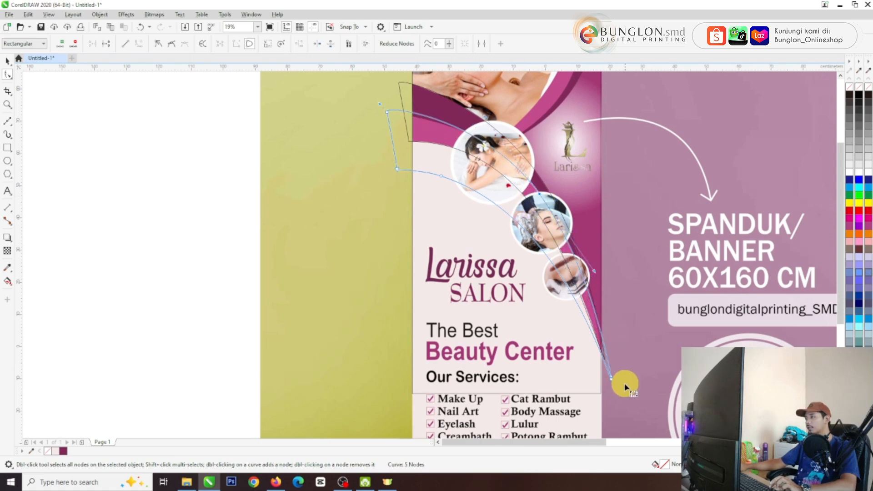
click(609, 383)
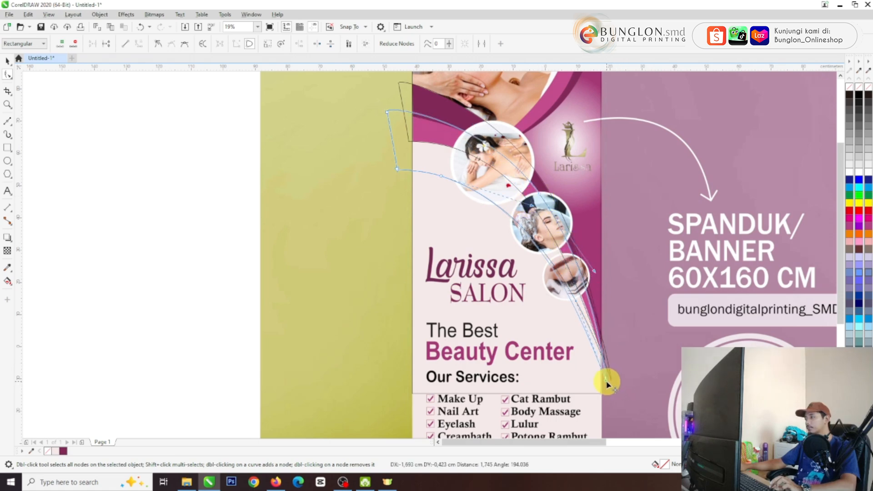
scroll(454, 113, up, 4)
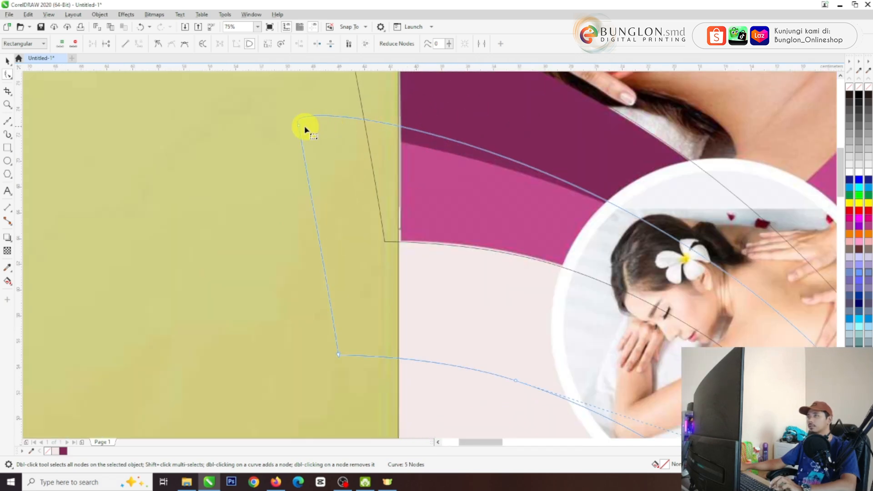
drag(298, 135, 298, 149)
scroll(541, 168, down, 4)
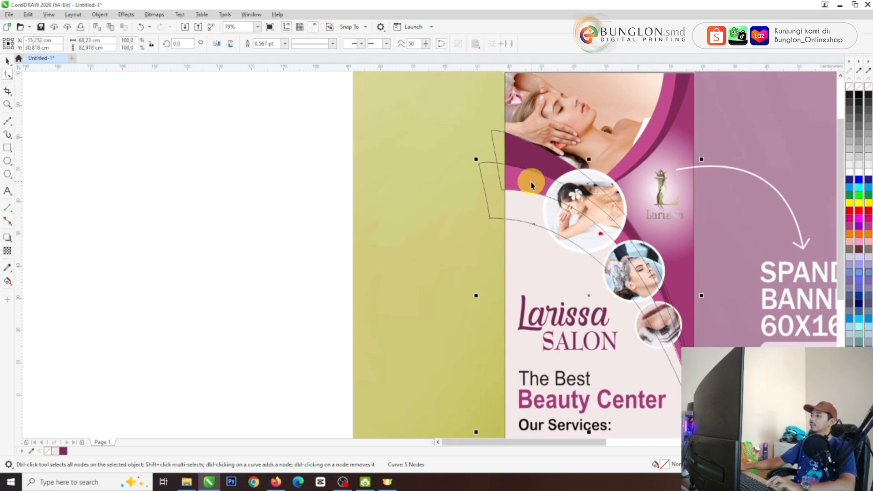
scroll(530, 184, down, 2)
key(space)
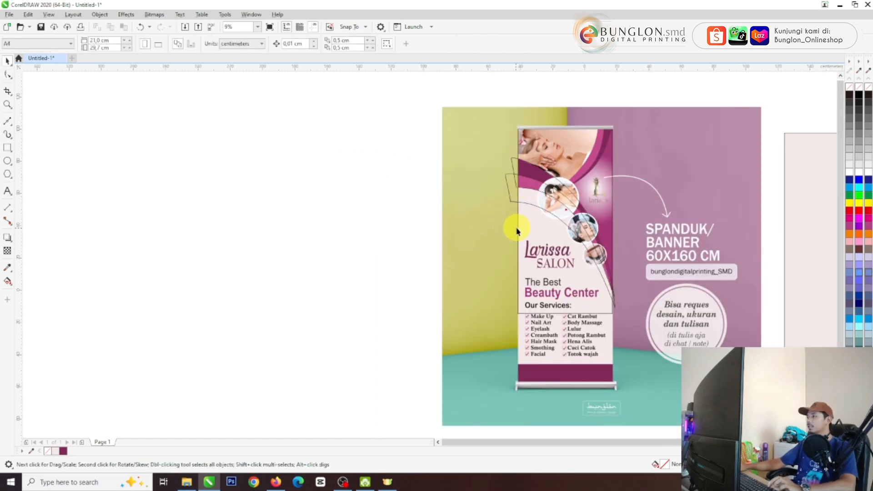
Step: Use Smart Fill to create separate filled shapes from the upper maroon and lower magenta band regions inside the banner outline
scroll(559, 199, up, 4)
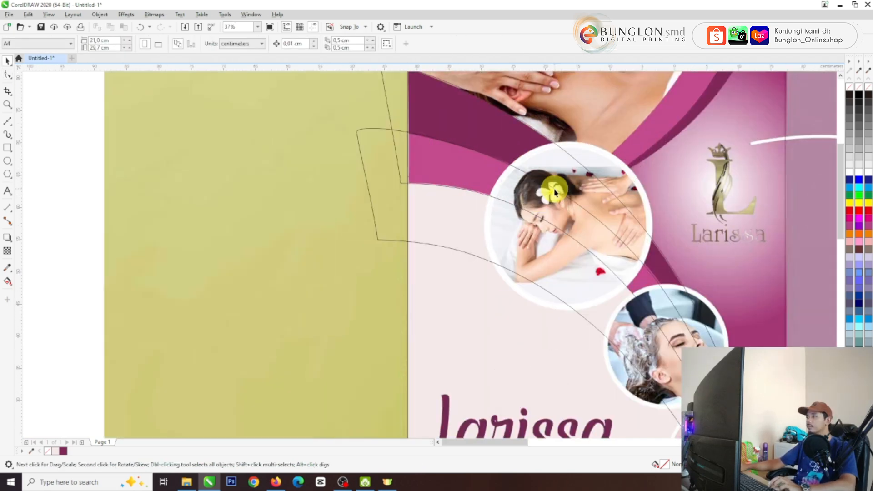
click(13, 287)
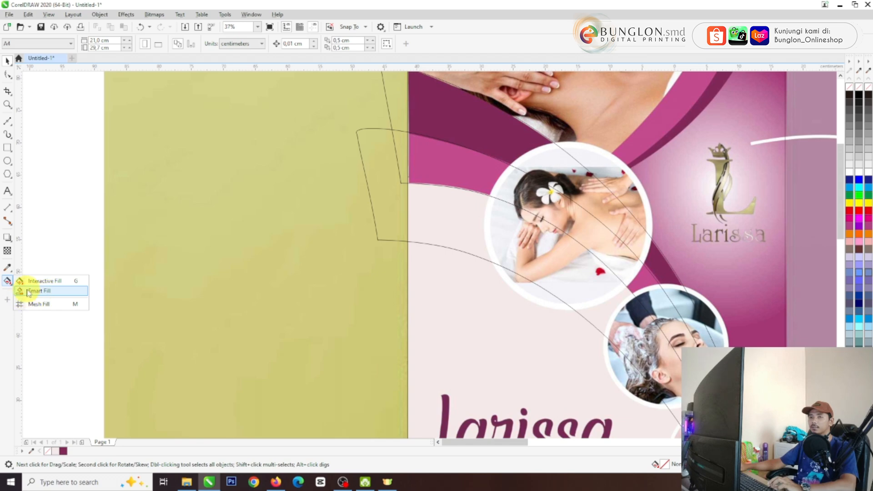
click(46, 292)
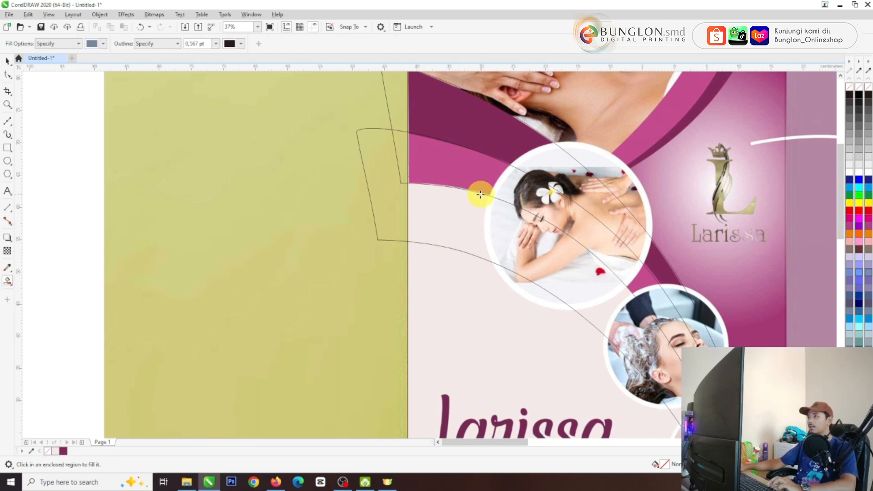
scroll(410, 169, down, 2)
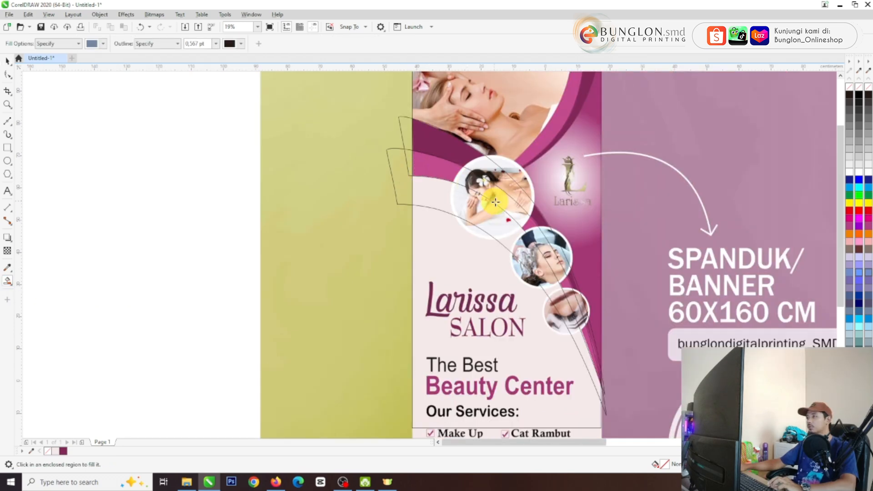
click(449, 170)
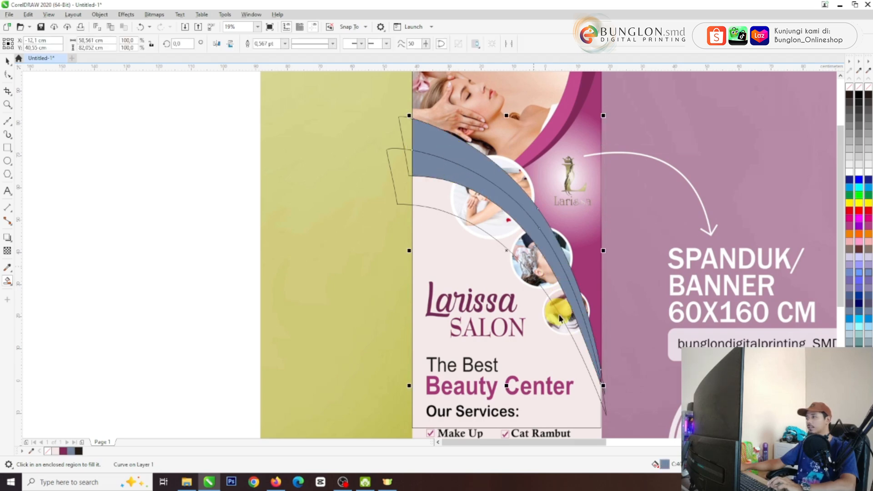
key(space)
key(Escape)
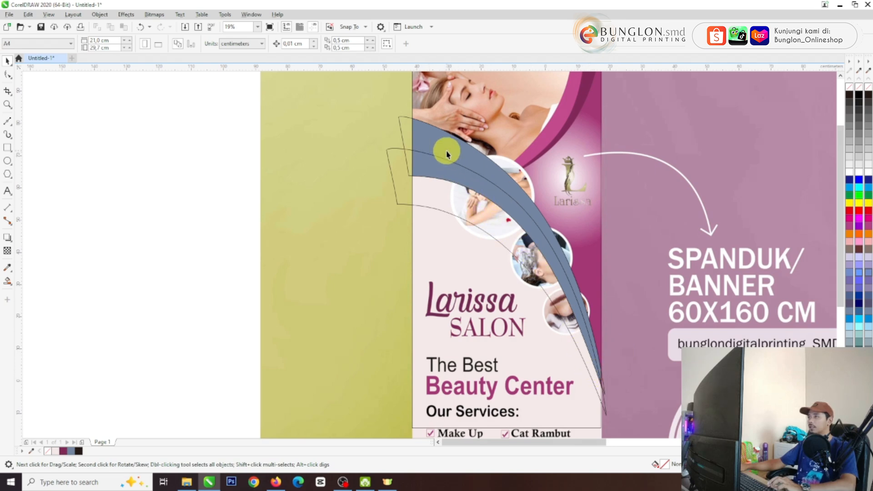
Step: Delete the two original band outlines that extend past the banner's left edge, keeping the smart-filled shapes
click(445, 166)
click(442, 170)
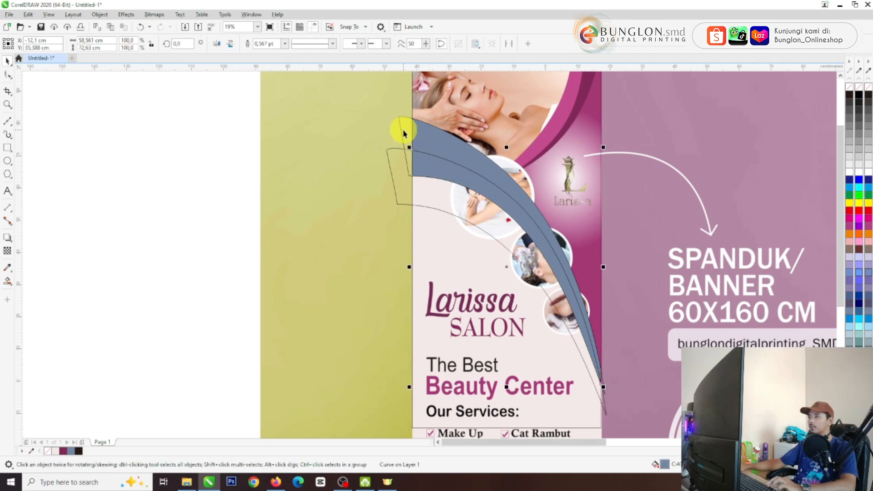
key(Delete)
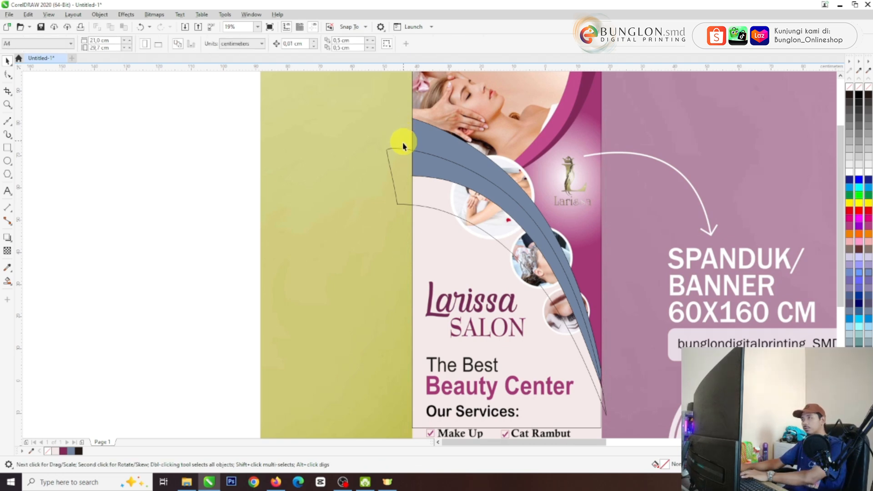
click(401, 156)
key(Delete)
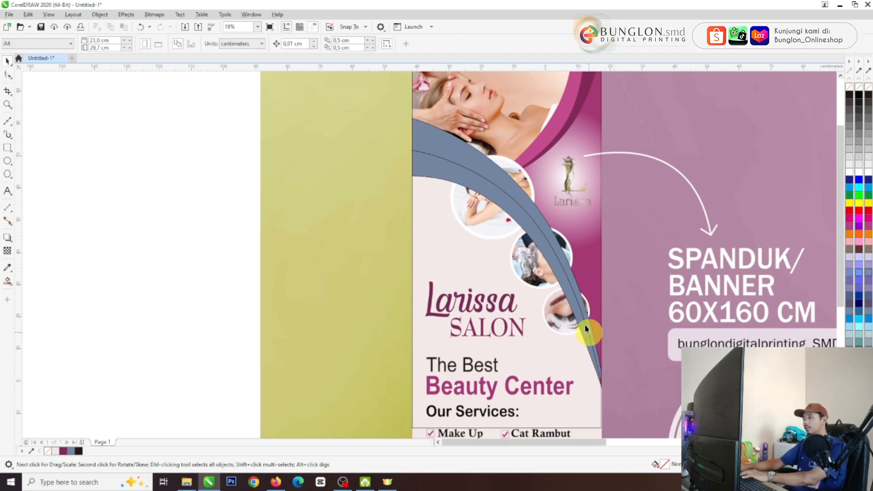
Step: Select both smart-filled band shapes together and remove their fill, leaving only the outlines over the reference
scroll(476, 203, down, 2)
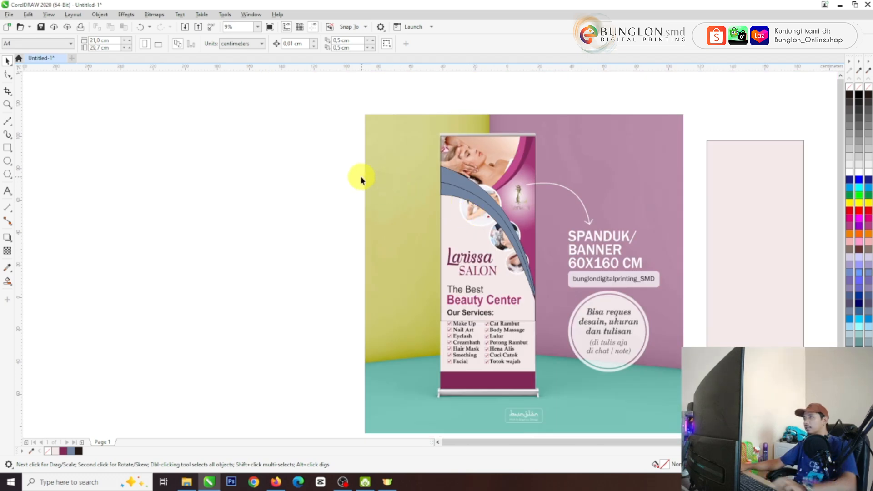
drag(325, 153, 547, 319)
click(269, 222)
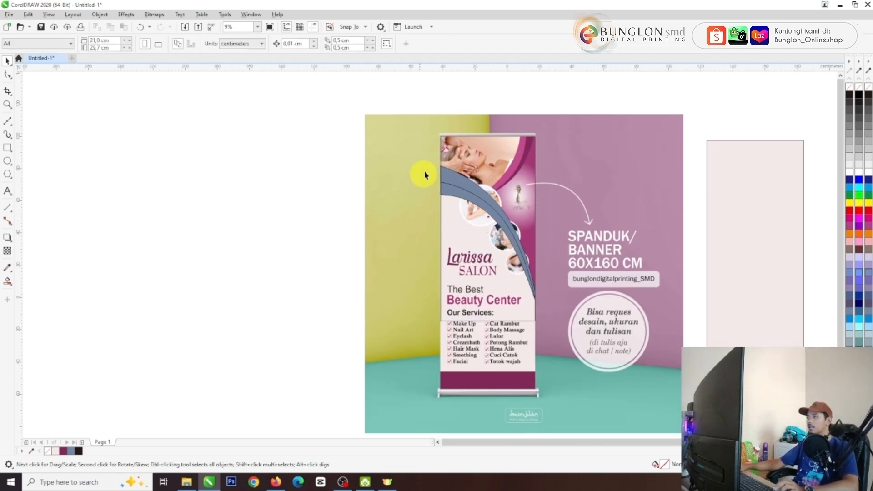
drag(311, 149, 575, 324)
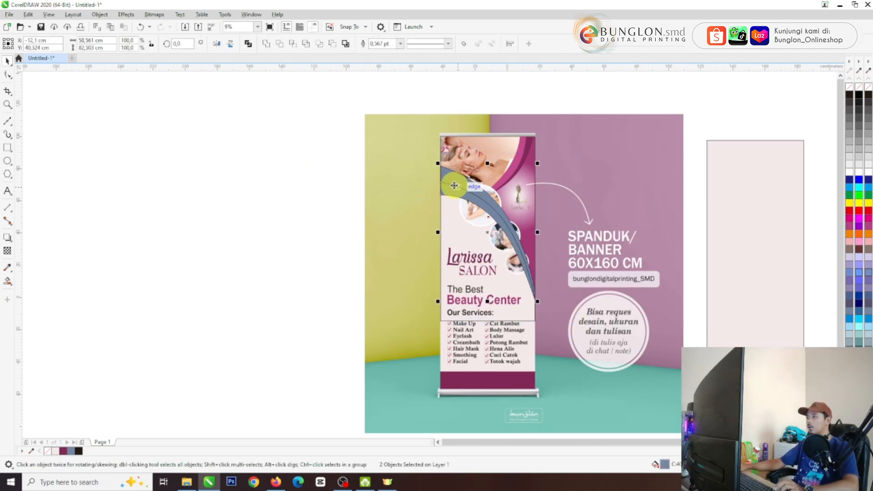
click(849, 87)
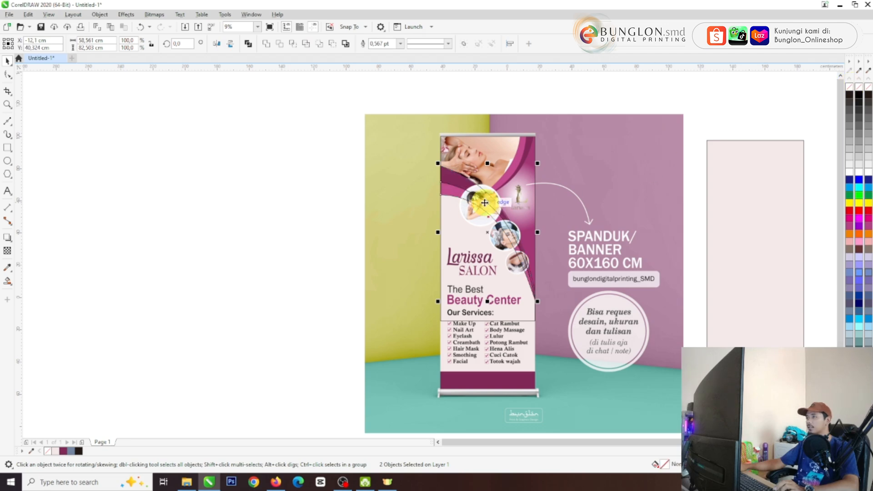
scroll(484, 202, up, 4)
scroll(427, 195, down, 4)
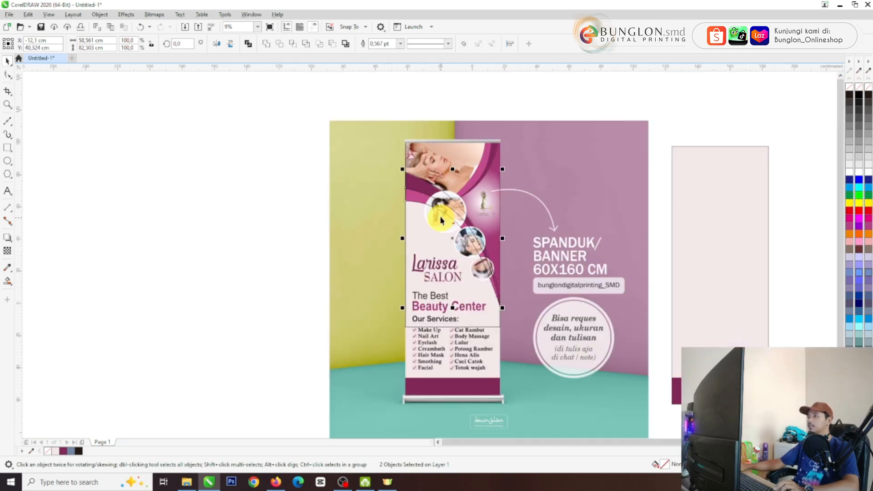
click(264, 166)
Step: Trace the magenta band's inner edge with the Bézier tool, from above the banner's top along the facial photo down into the massage photo
scroll(468, 161, up, 4)
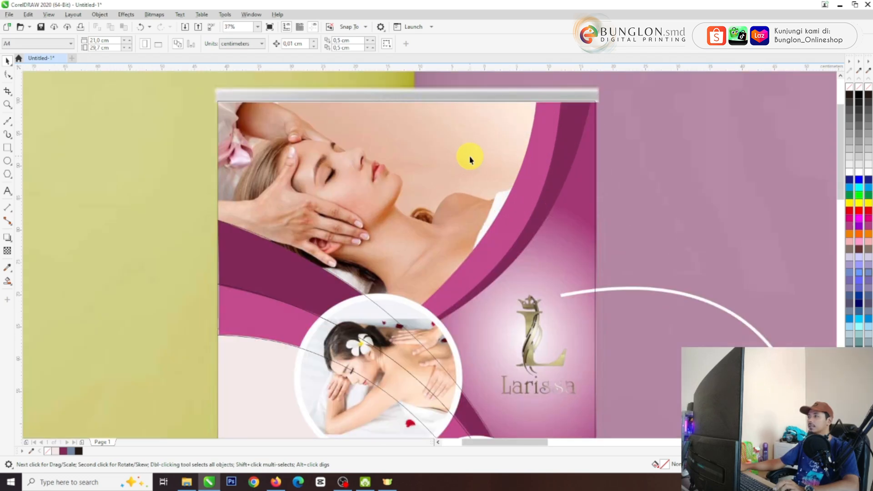
scroll(471, 160, down, 2)
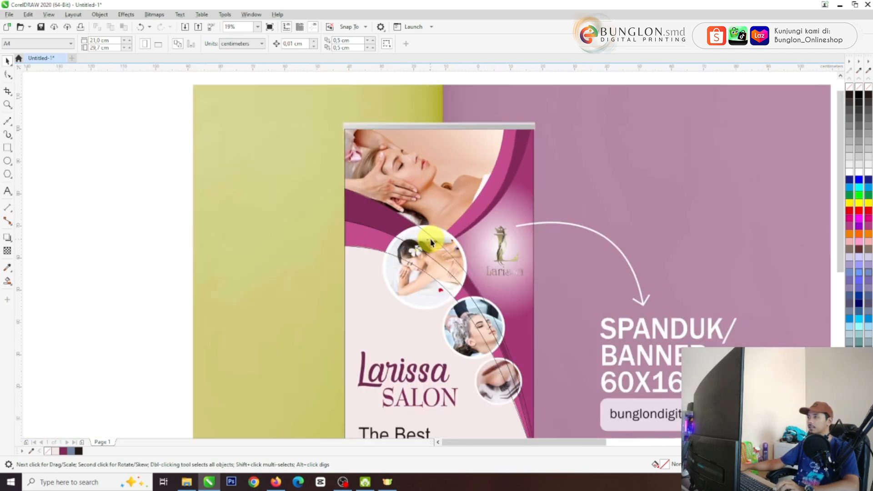
click(7, 122)
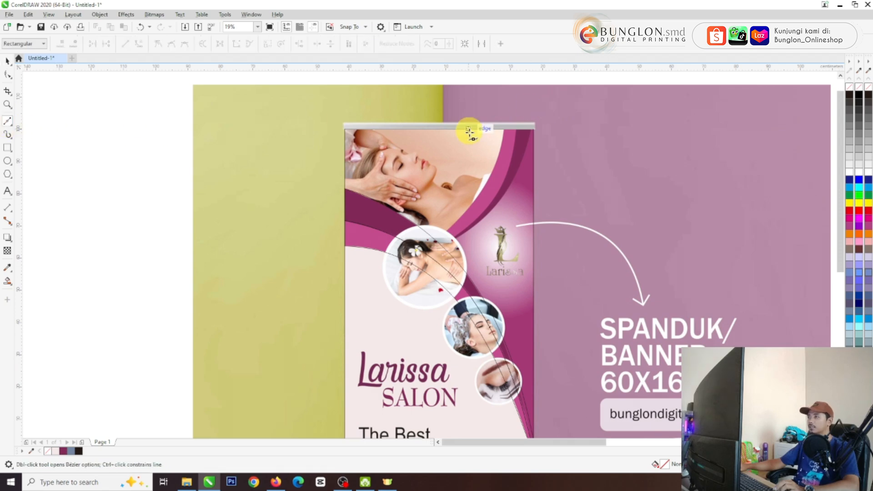
scroll(520, 131, up, 2)
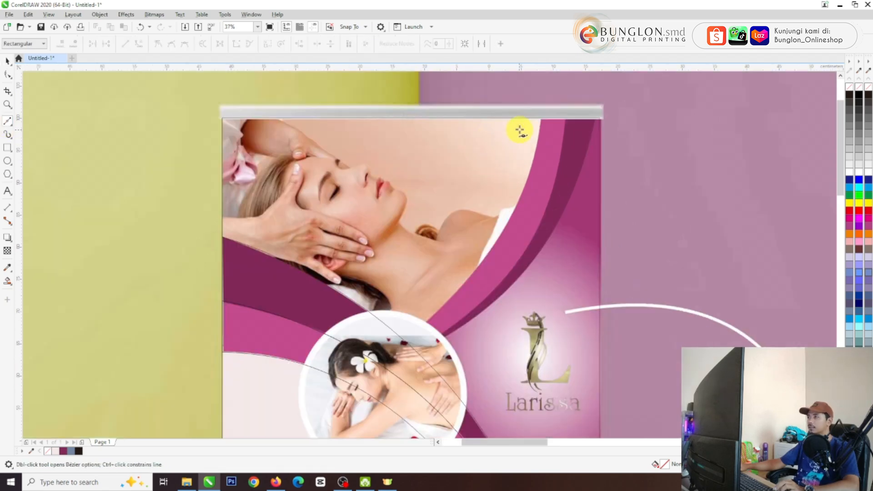
click(540, 107)
drag(501, 232, 460, 290)
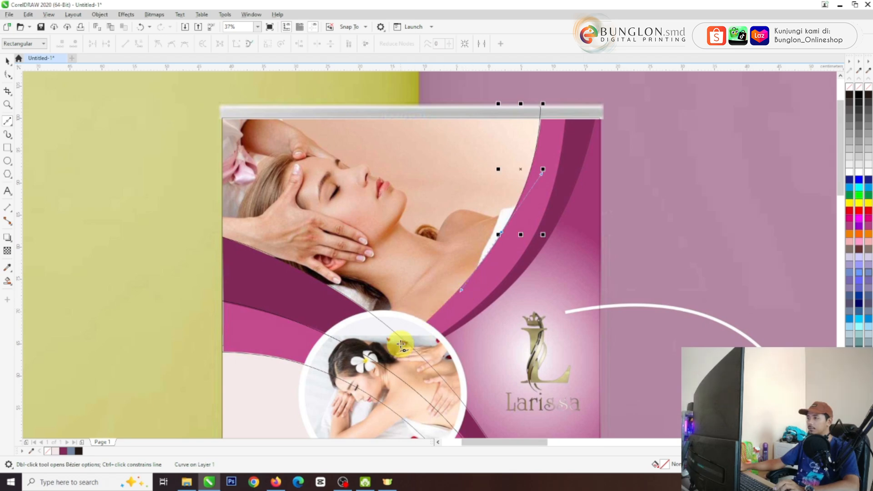
click(398, 346)
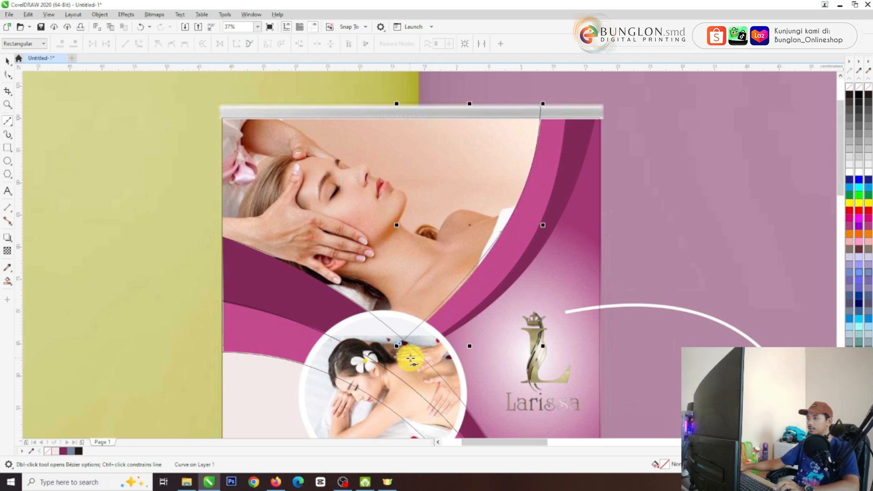
Step: Trace the maroon band's outer edge from the massage photo up past the banner's top and close the outline above the banner
scroll(410, 358, up, 2)
drag(410, 351, 655, 160)
scroll(588, 292, down, 2)
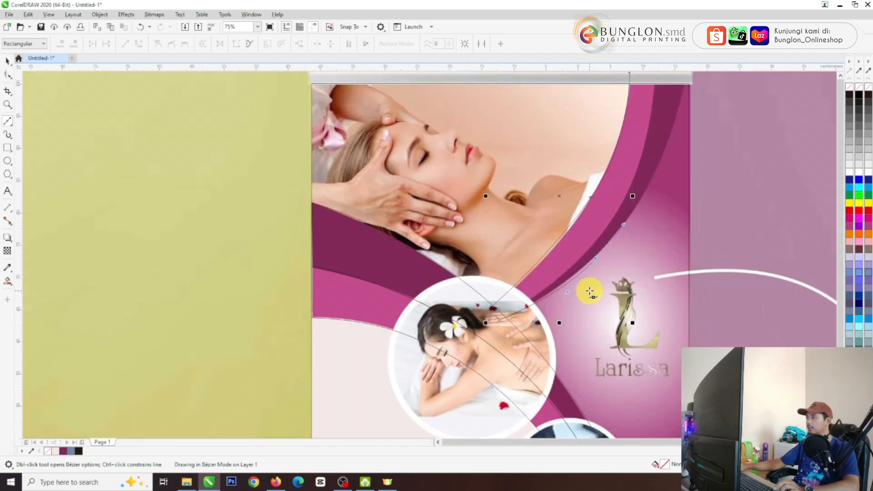
scroll(633, 220, down, 2)
scroll(673, 144, up, 2)
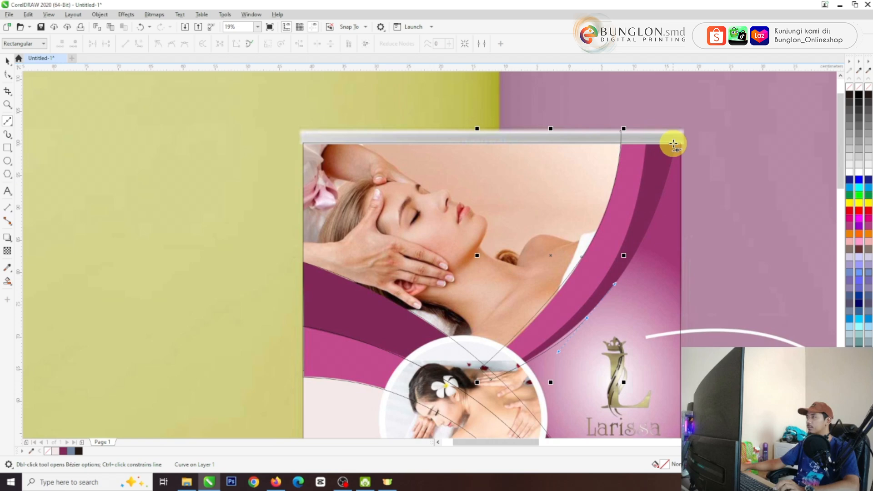
drag(681, 131, 702, 79)
click(681, 121)
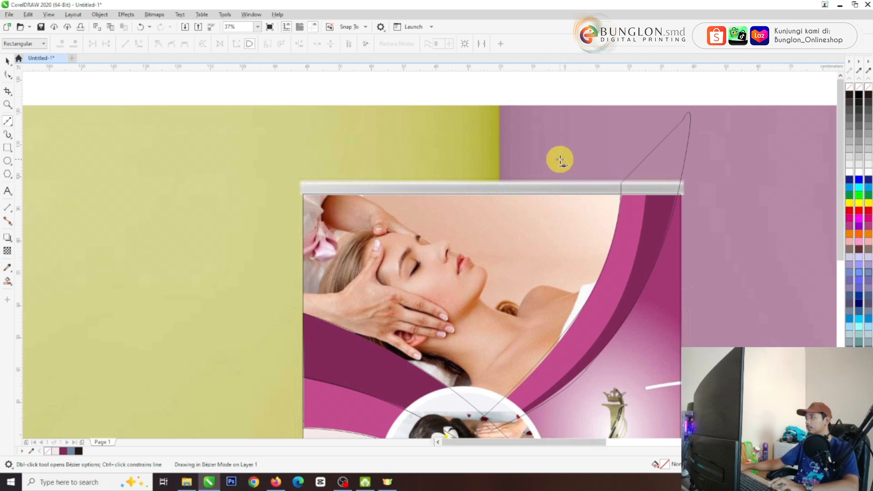
Step: Select all nodes of the closed band outline and convert its segments to curves
scroll(561, 159, down, 2)
scroll(585, 291, up, 2)
key(space)
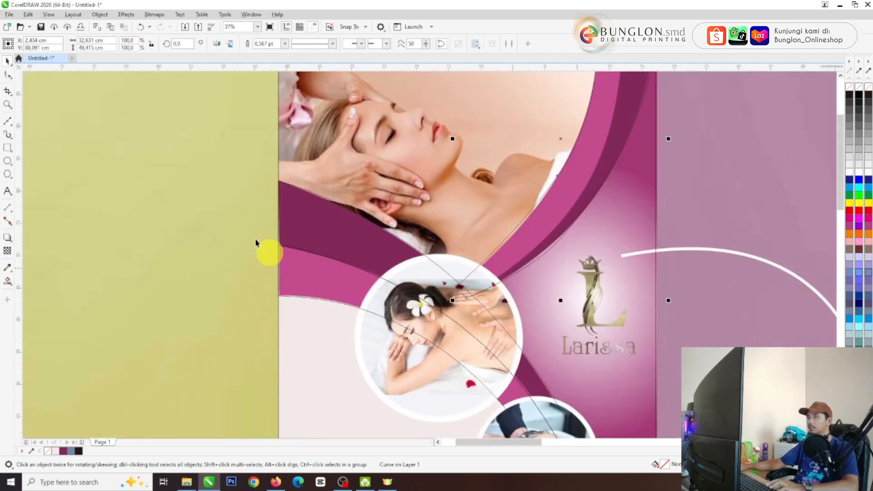
click(9, 76)
scroll(495, 300, down, 2)
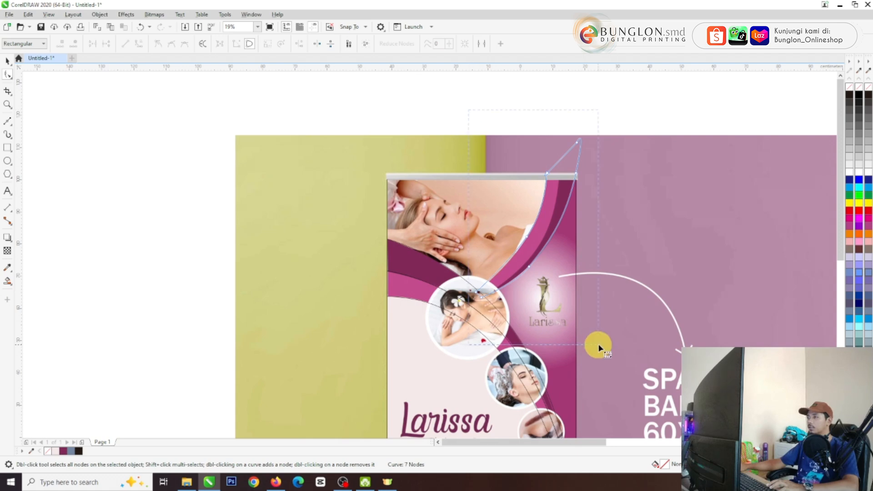
drag(643, 324, 643, 324)
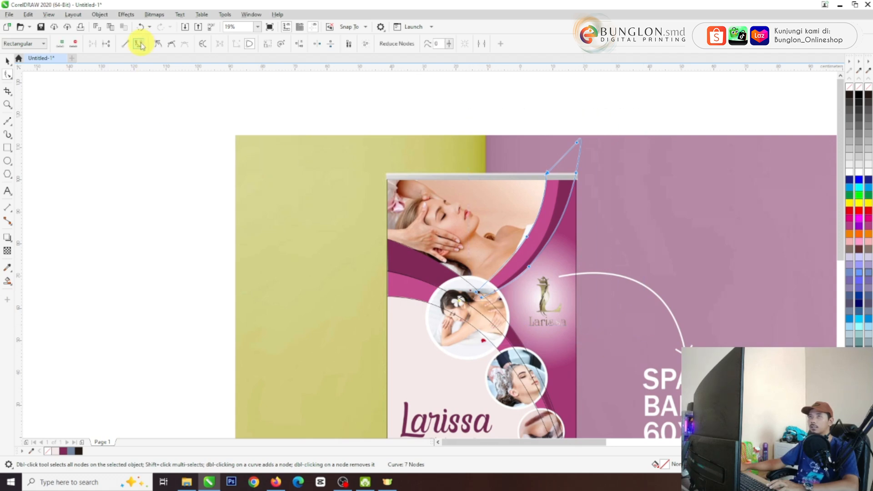
scroll(517, 282, up, 2)
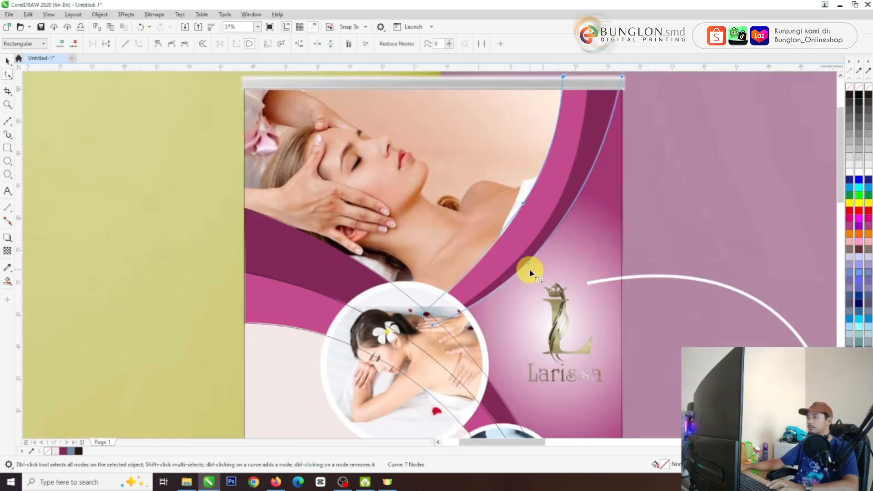
Step: Reshape the outline's inner edge to follow the facial photo's border, removing its middle node and adjusting the end nodes and handles
drag(527, 265, 431, 308)
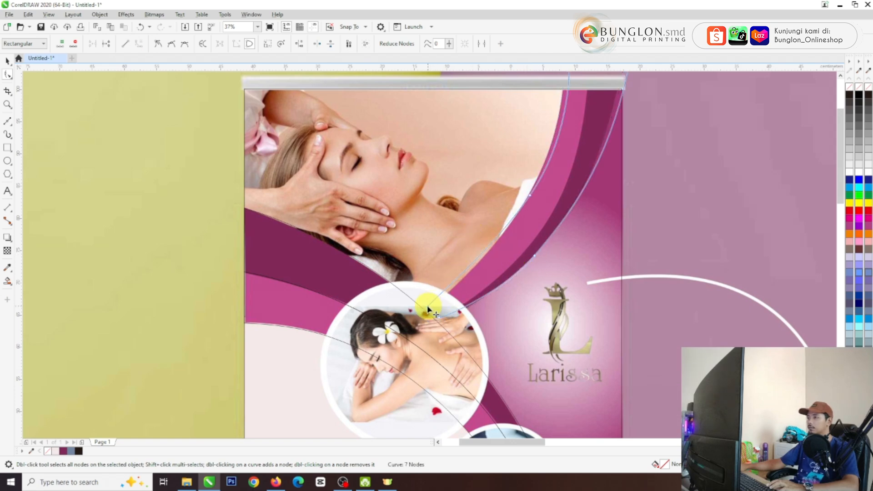
drag(530, 197, 453, 292)
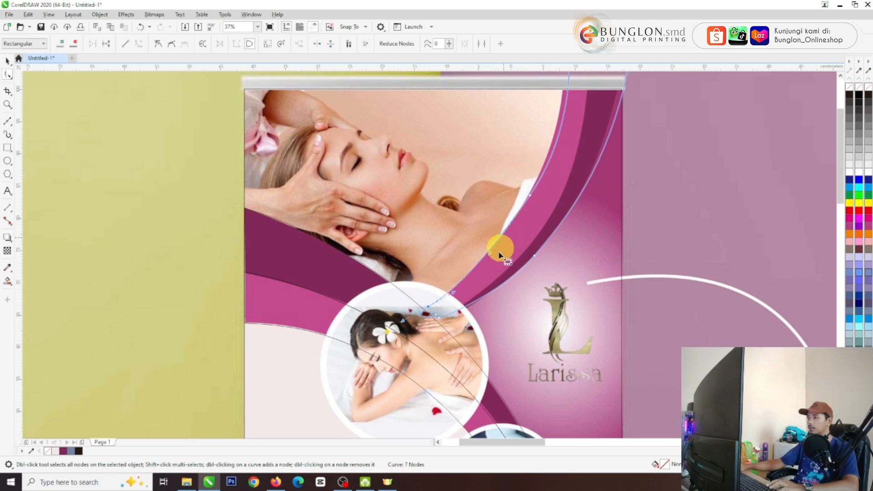
scroll(525, 227, down, 1)
scroll(540, 174, up, 1)
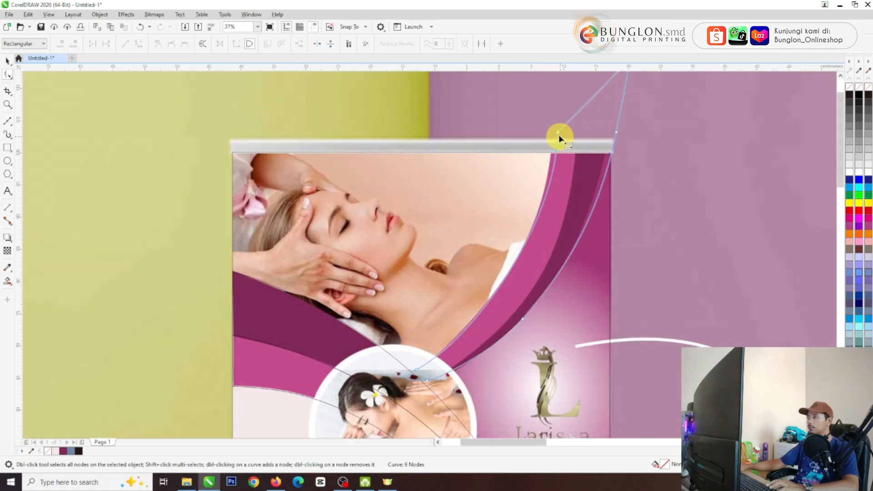
drag(558, 134, 551, 132)
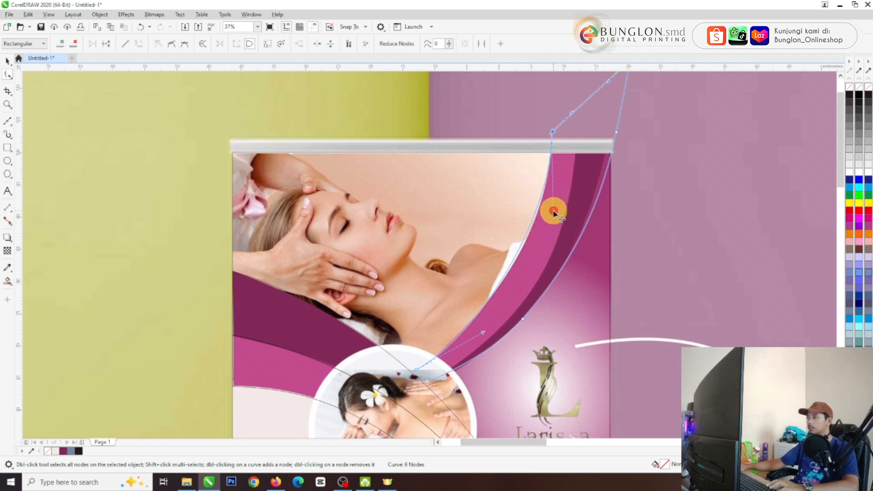
drag(552, 212, 549, 232)
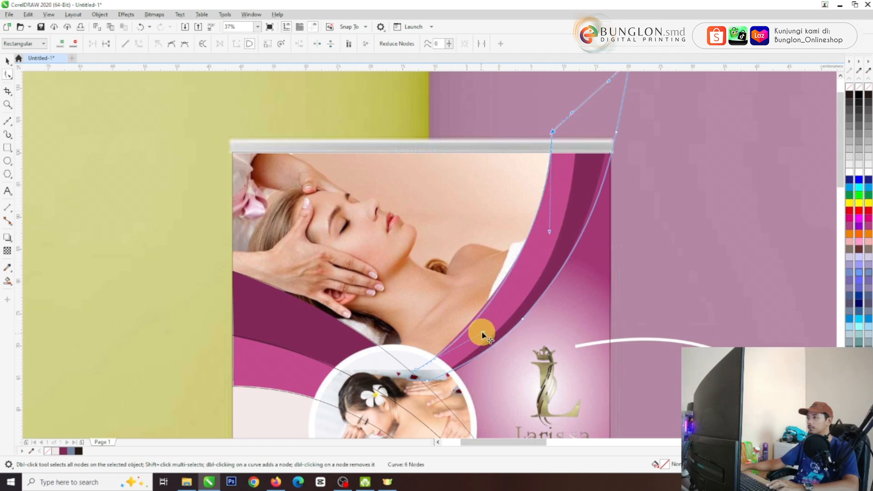
drag(483, 335, 477, 332)
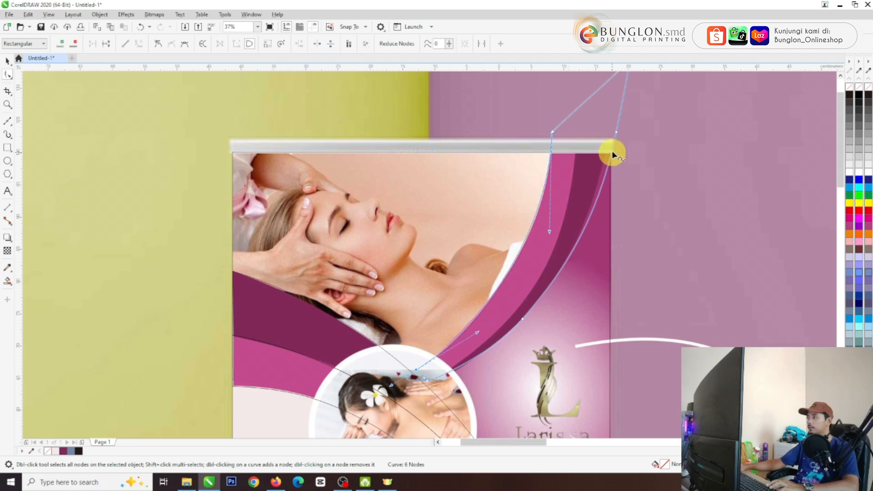
Step: Shift the outer edge's node above the banner to fit the maroon band, and undo the trial removal of its middle node
key(space)
scroll(523, 219, down, 1)
scroll(519, 265, up, 1)
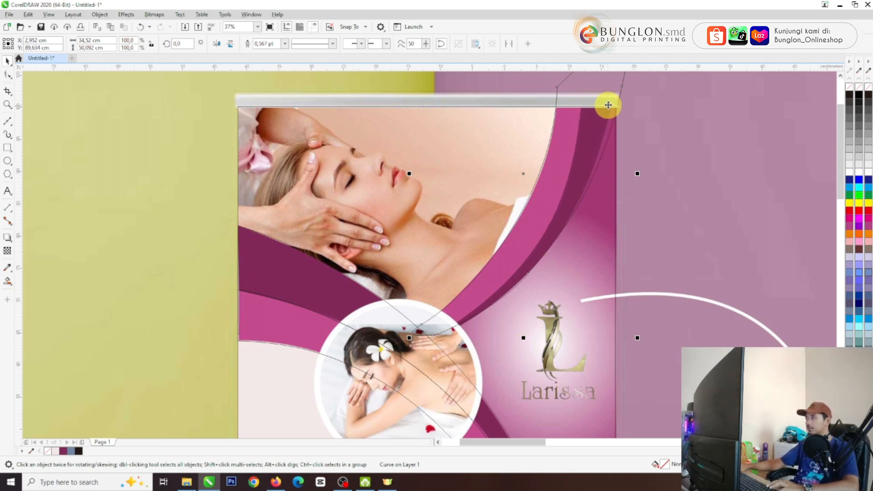
key(F10)
click(617, 86)
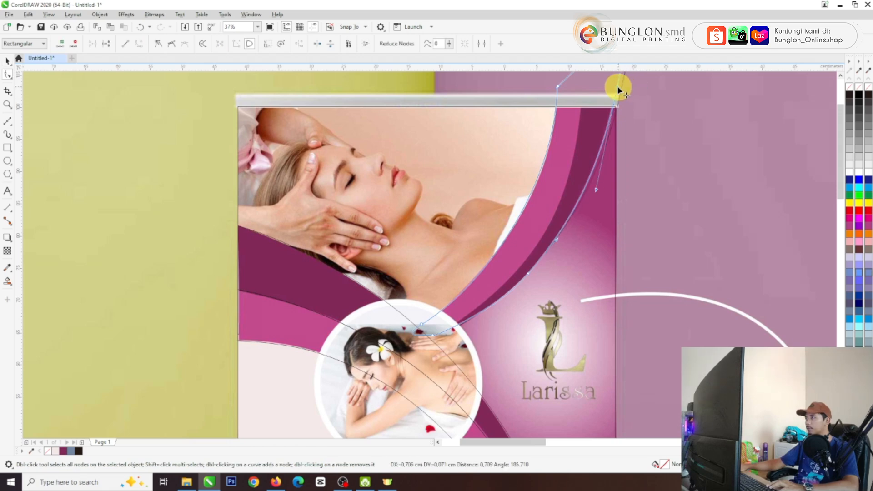
double_click(528, 274)
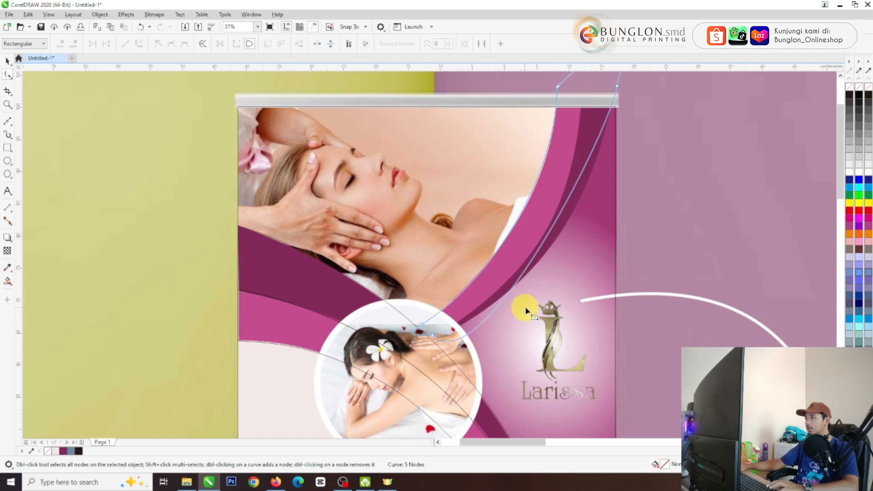
key(ctrl+z)
key(space)
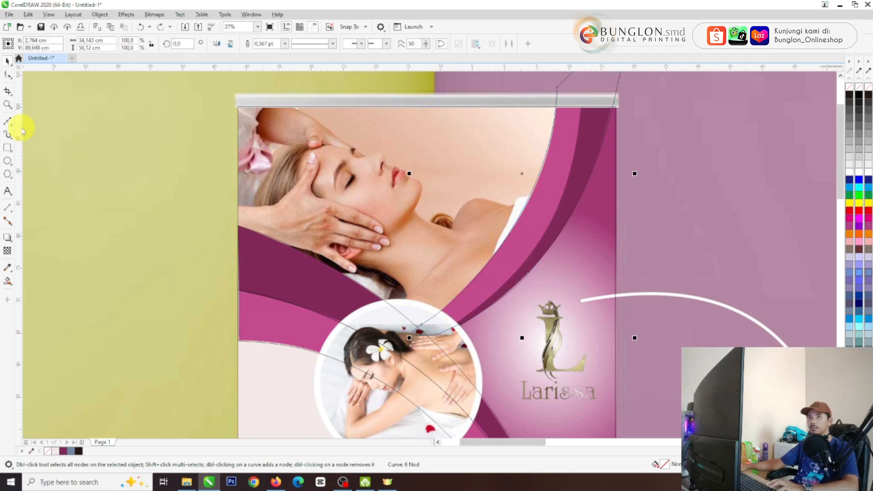
Step: Trace the boundary between the magenta and maroon stripes from the massage photo to above the banner, moving its middle node onto the edge
click(401, 344)
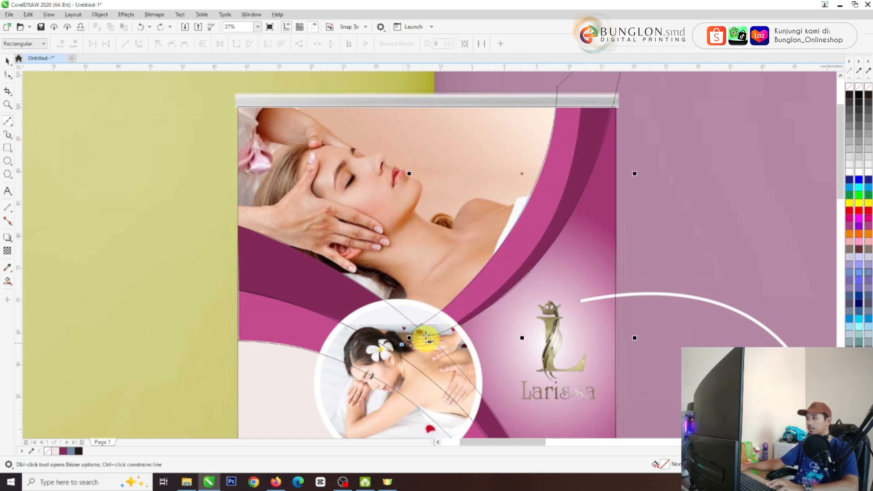
drag(534, 249, 575, 177)
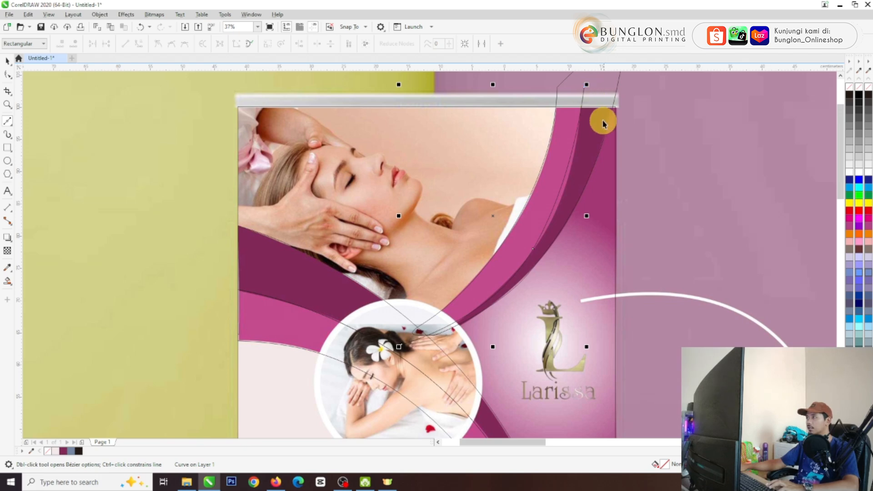
key(space)
click(9, 75)
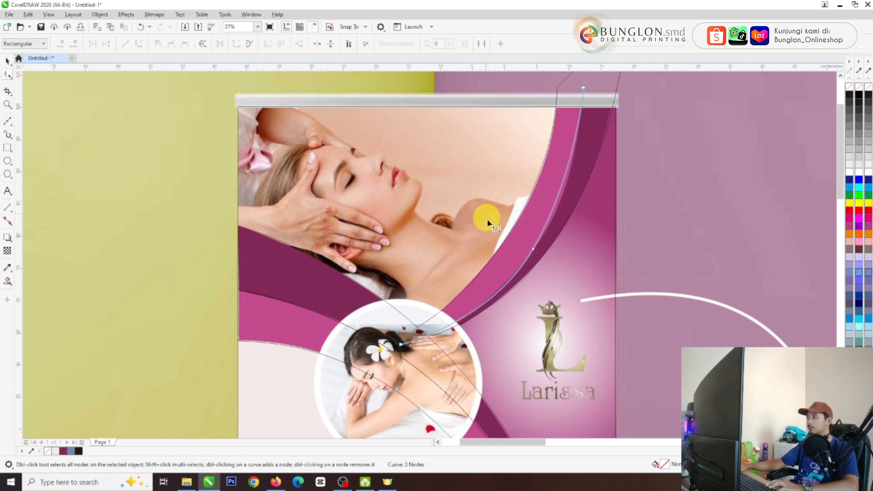
drag(533, 251, 543, 238)
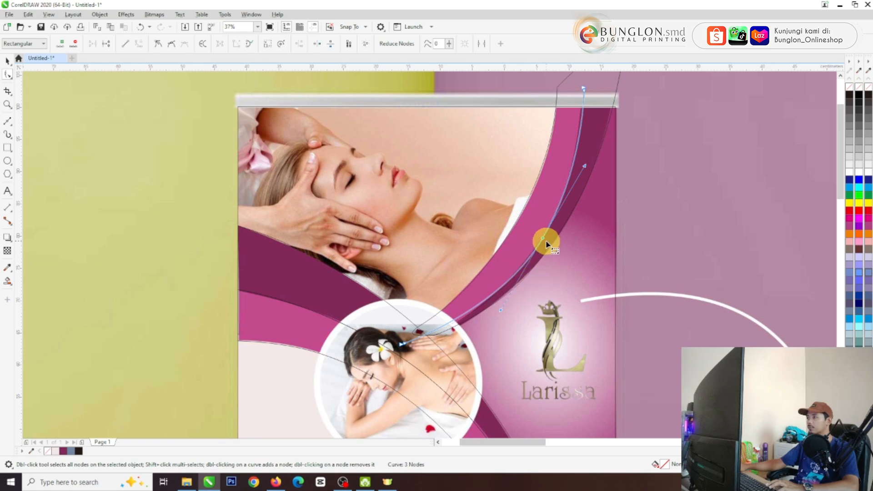
key(space)
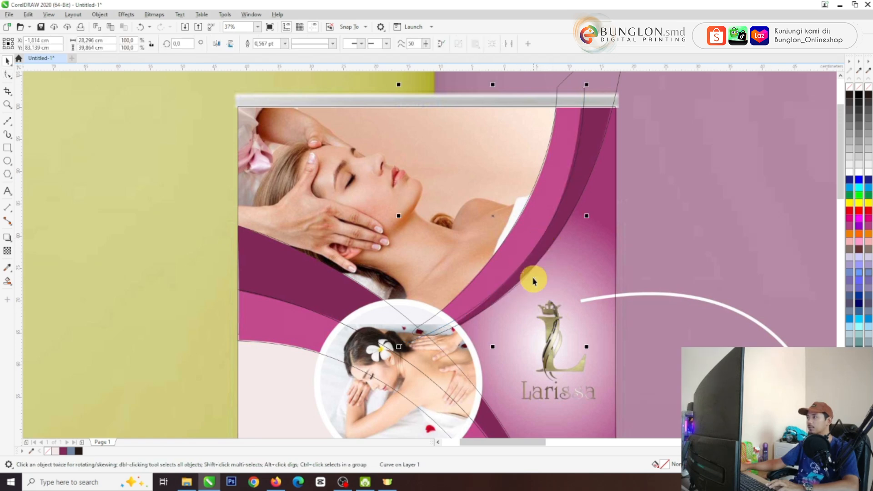
Step: Use Smart Fill to create separate filled shapes from the magenta and maroon stripes beside the facial photo
scroll(471, 225, down, 2)
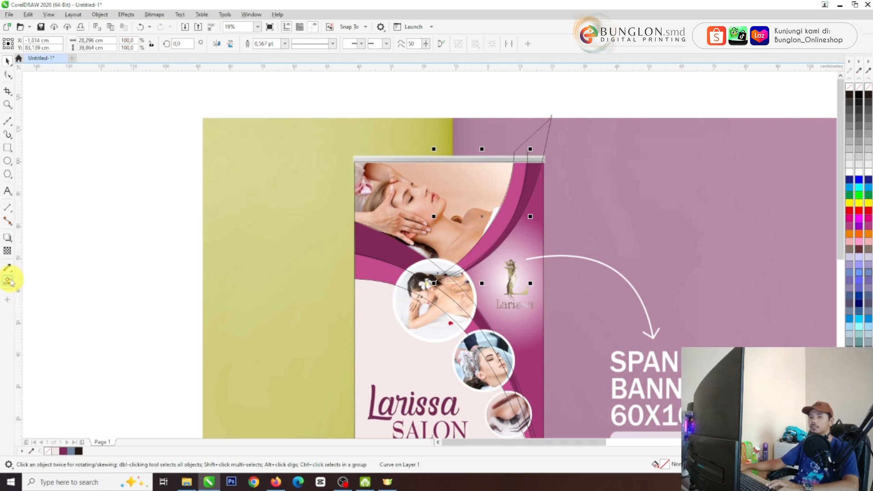
click(7, 282)
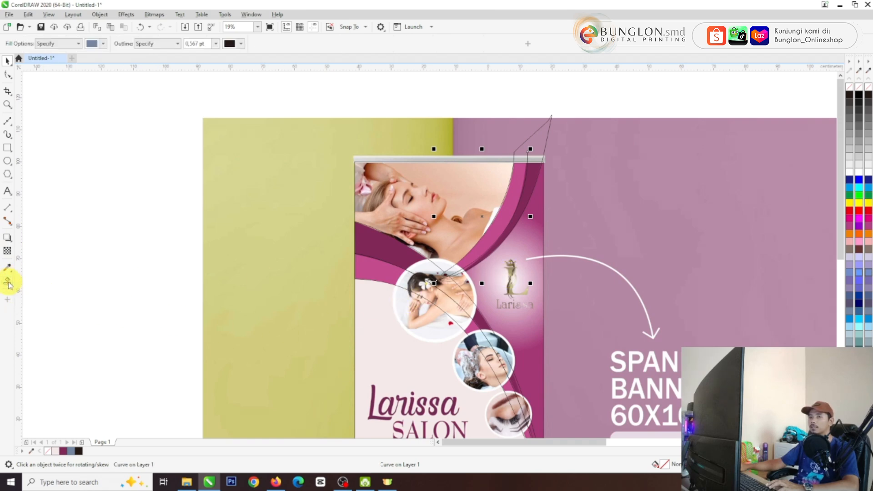
click(511, 209)
key(space)
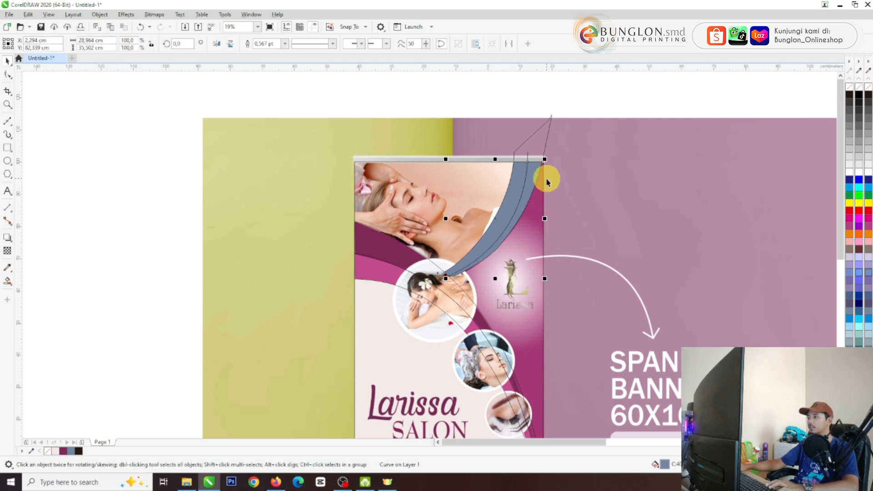
Step: Delete the original closed outline and dividing curve that extend above the banner, keeping the smart-filled stripes
scroll(541, 145, up, 2)
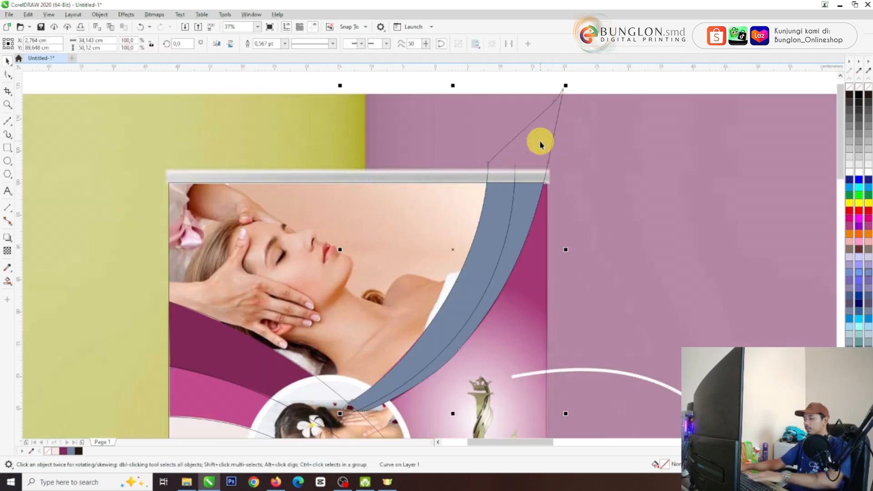
key(Escape)
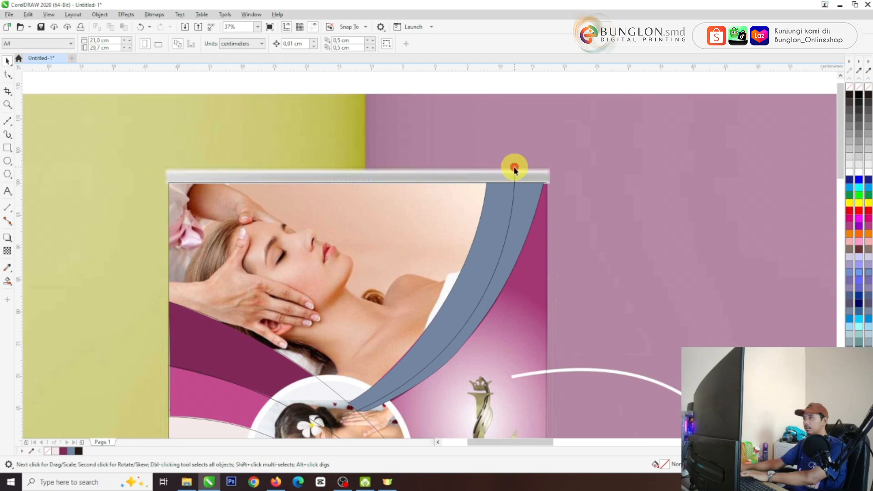
scroll(514, 170, down, 4)
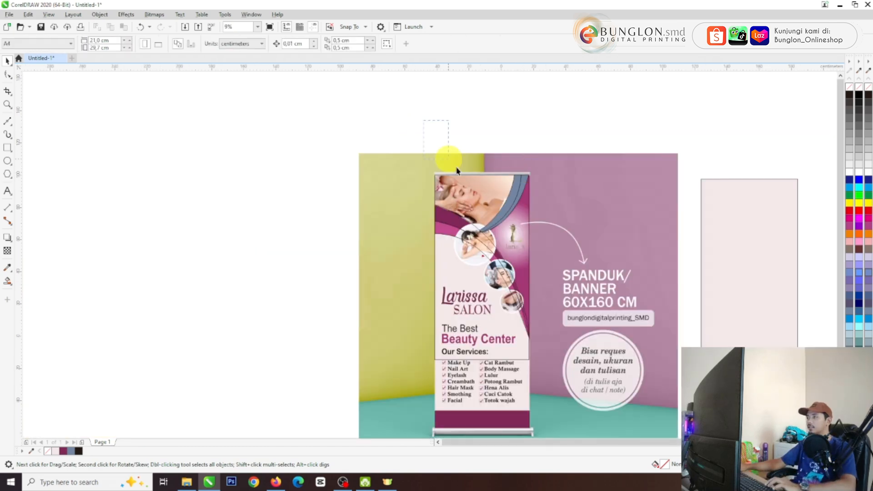
Step: Select both smart-filled stripes beside the facial photo and remove their fill
drag(457, 170, 586, 244)
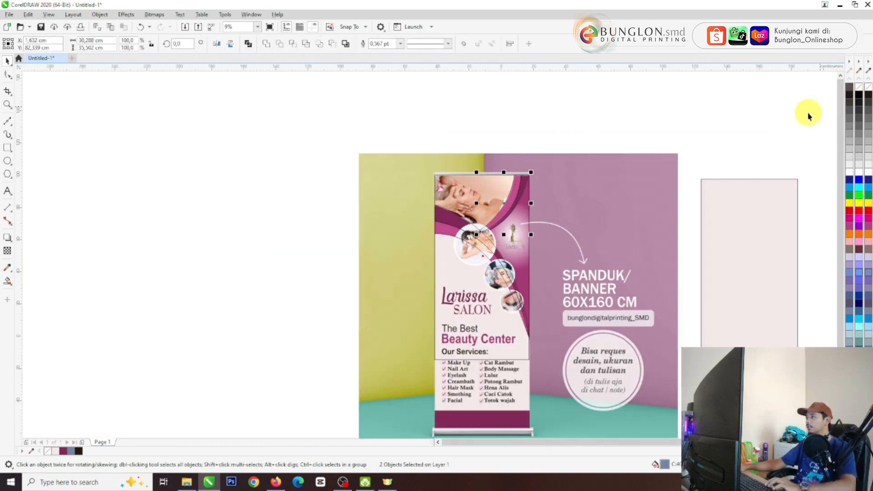
scroll(518, 255, up, 2)
scroll(500, 237, up, 1)
scroll(493, 230, down, 1)
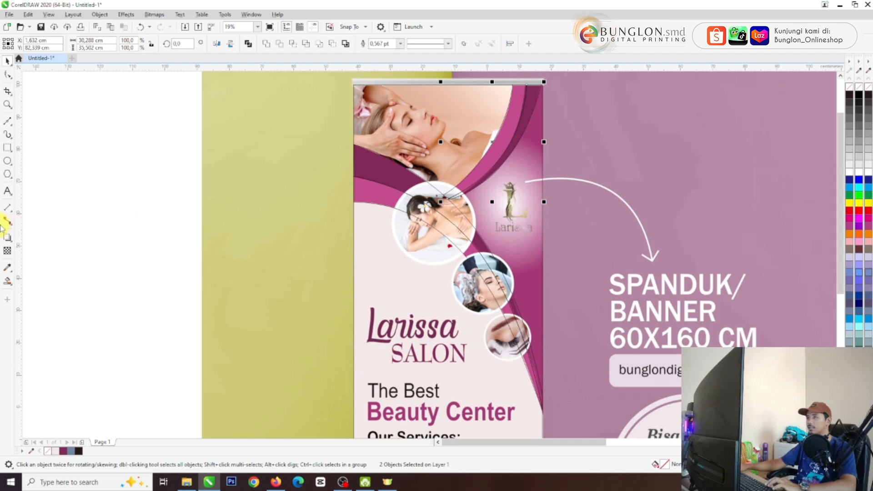
Step: Create a Smart Fill shape from the magenta gradient area around the Larissa logo and remove its fill
click(8, 284)
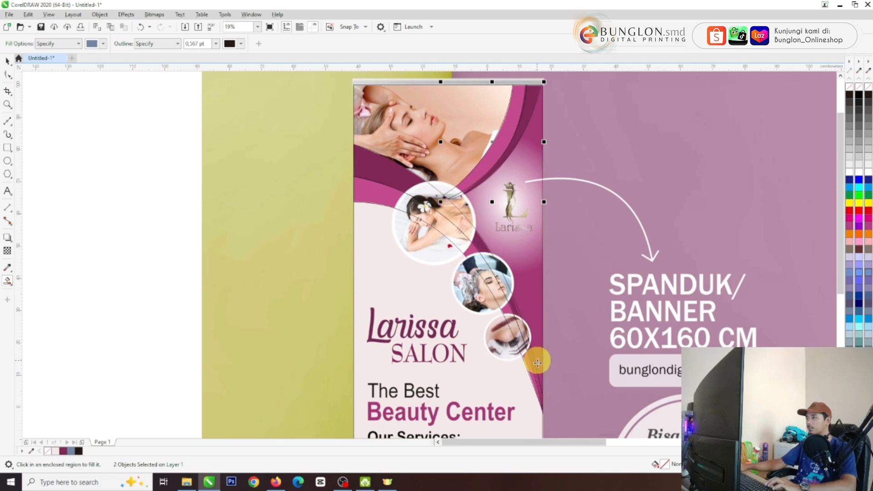
scroll(442, 116, down, 2)
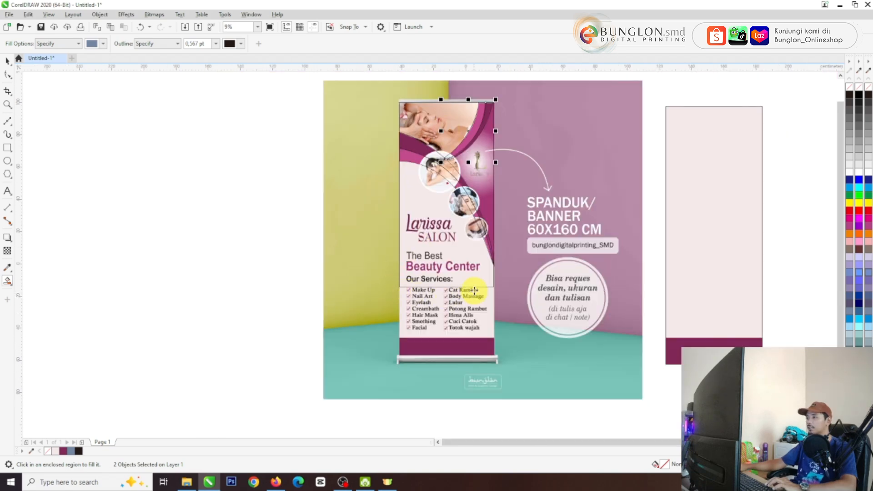
click(481, 180)
key(space)
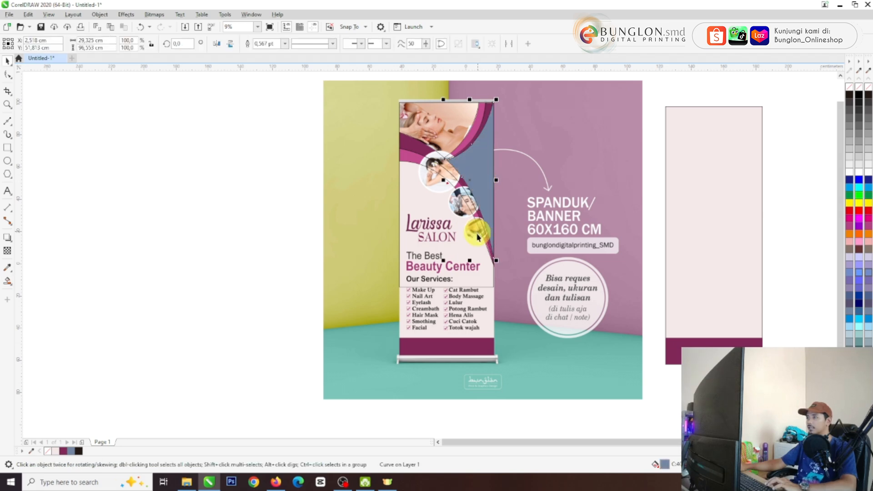
scroll(455, 177, down, 1)
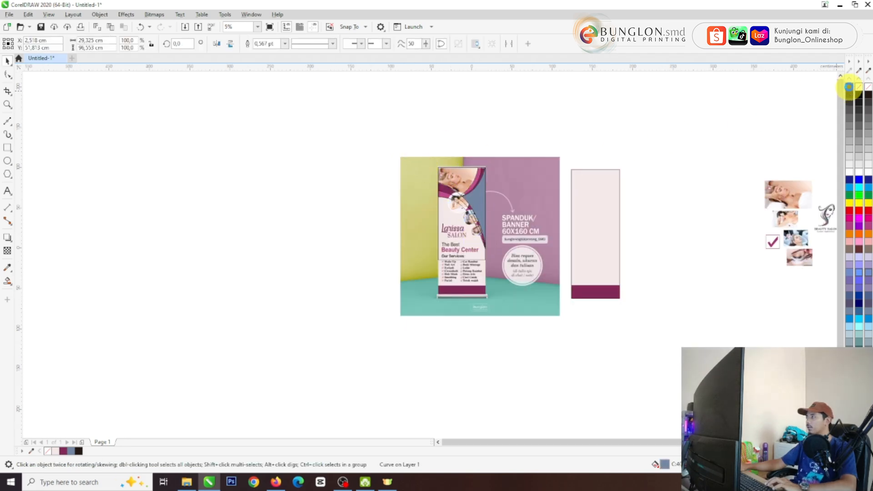
key(Delete)
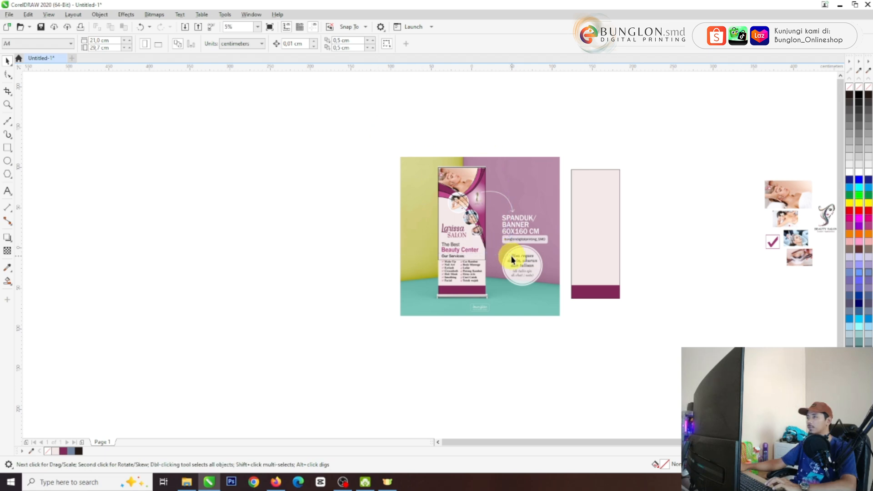
Step: Move the five traced banner shapes onto the blank canvas left of the mockup and delete the leftover rectangle over the mockup banner
drag(512, 260, 512, 260)
drag(464, 195, 366, 207)
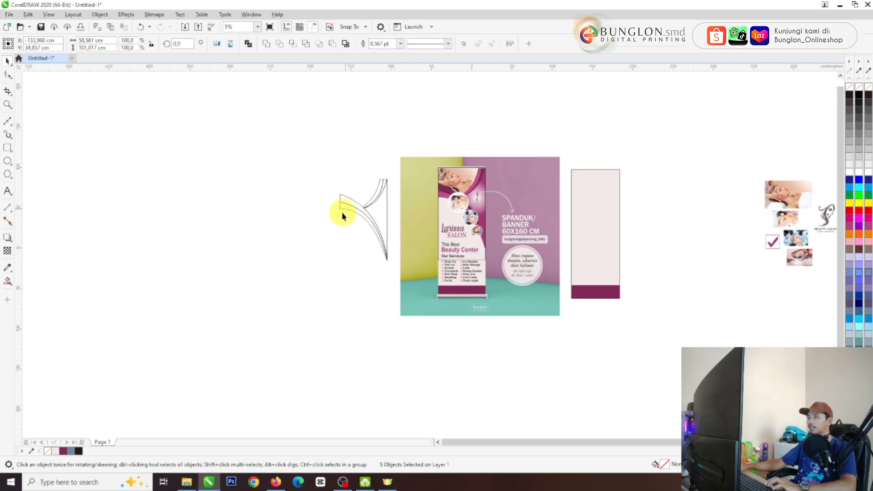
scroll(343, 216, up, 2)
click(267, 292)
click(581, 247)
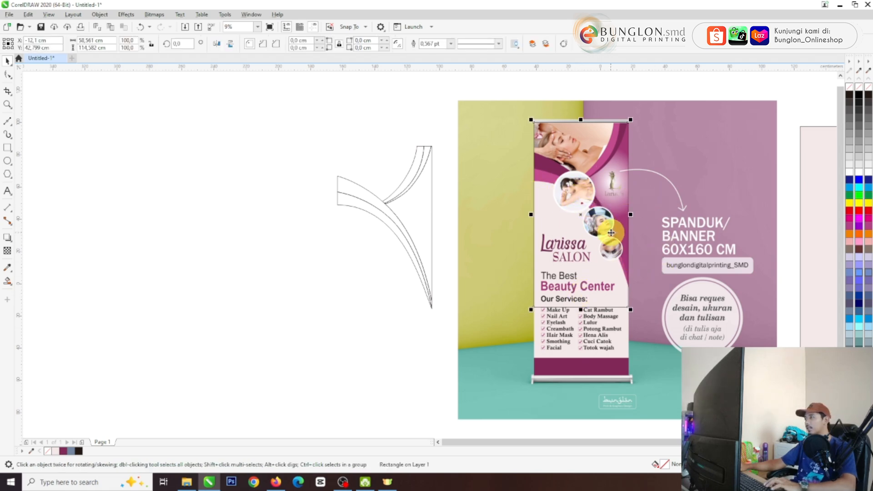
key(Escape)
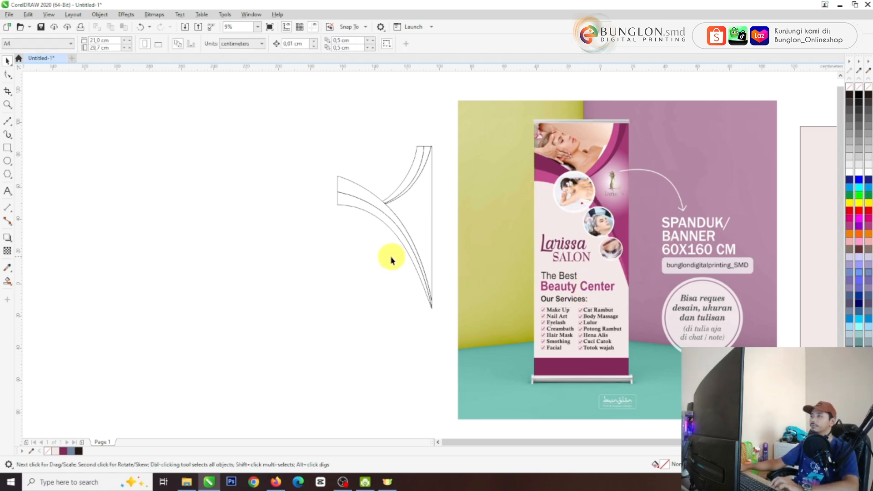
Step: Sample the maroon and magenta from the mockup's curved bands and fill the two lower traced bands with them
scroll(543, 203, up, 2)
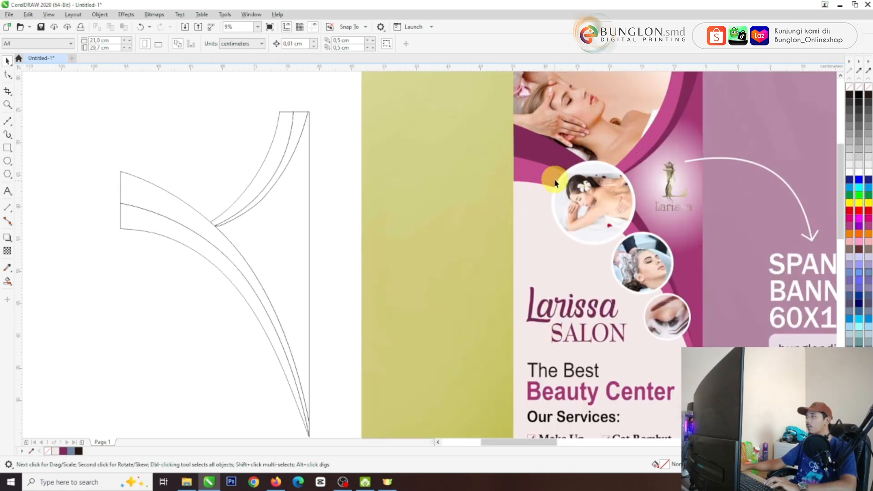
scroll(550, 182, down, 1)
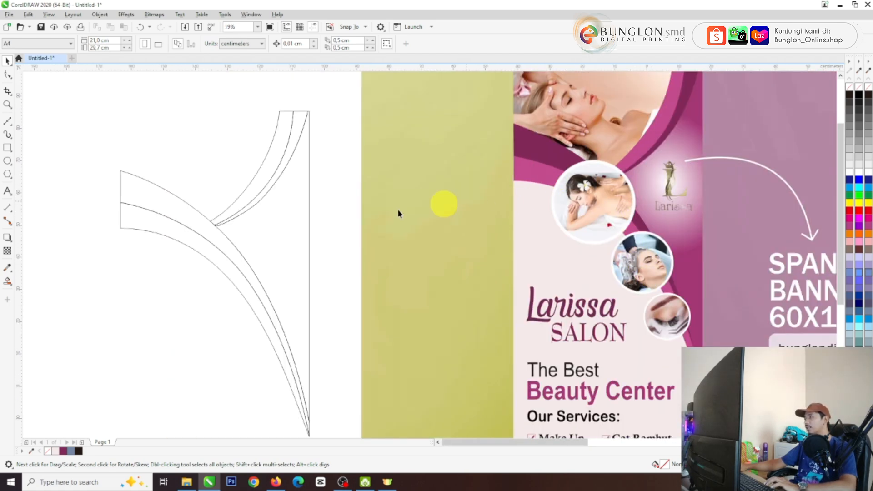
click(8, 268)
click(540, 151)
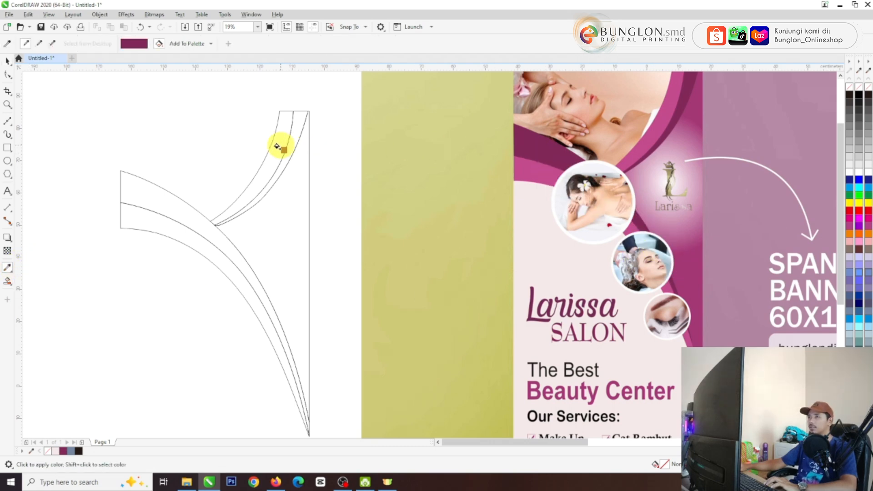
click(177, 201)
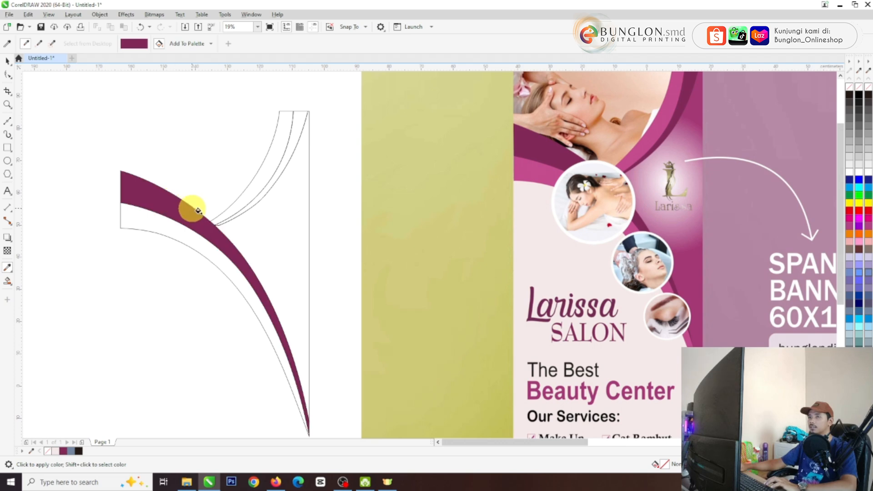
shift+click(540, 177)
click(172, 229)
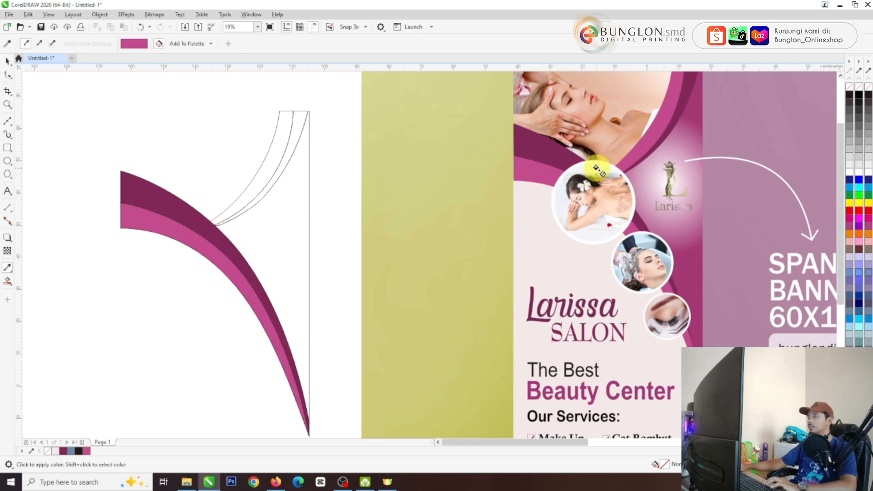
Step: Fill the two upper traced bands with the sampled colours, maroon for the inner stripe and magenta for the outer one
scroll(315, 250, down, 2)
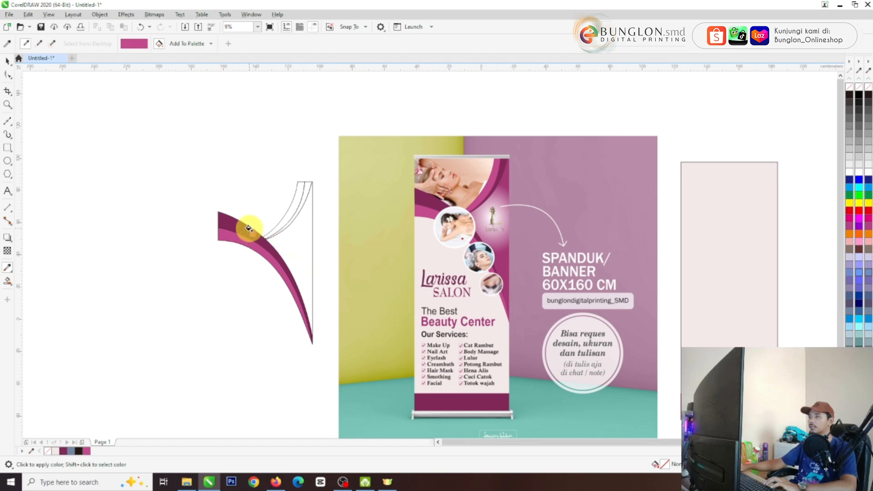
key(space)
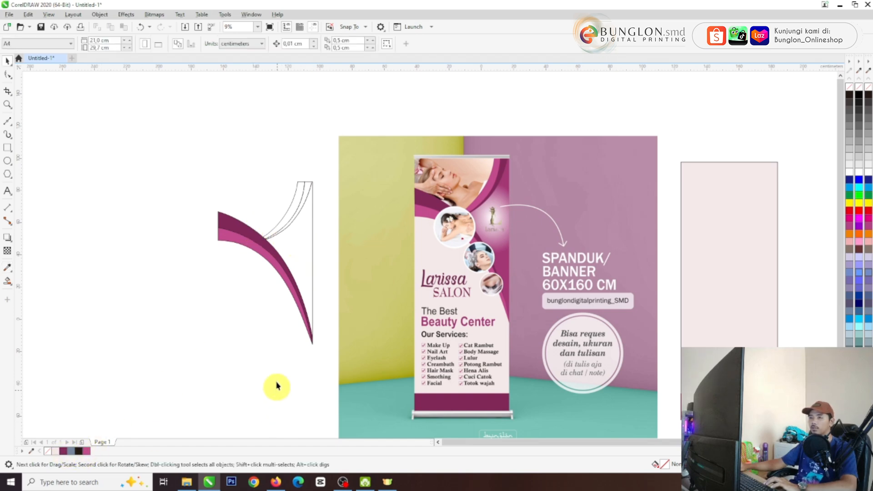
click(306, 189)
click(62, 451)
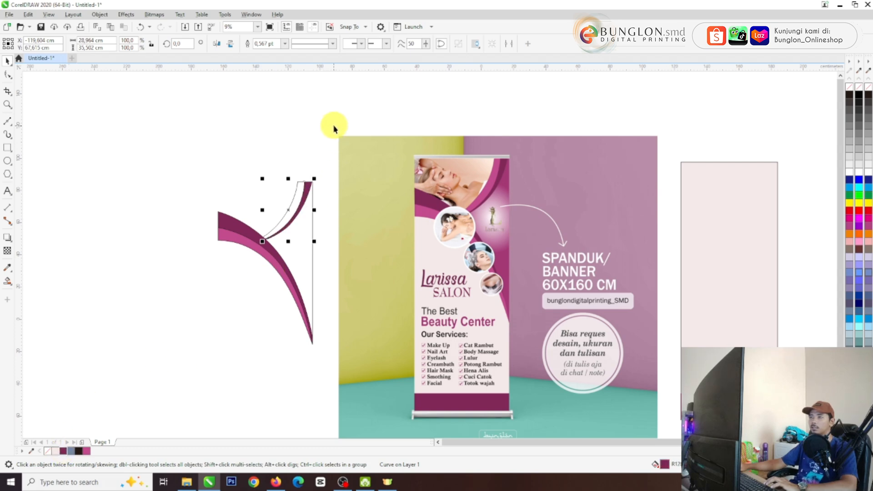
click(296, 181)
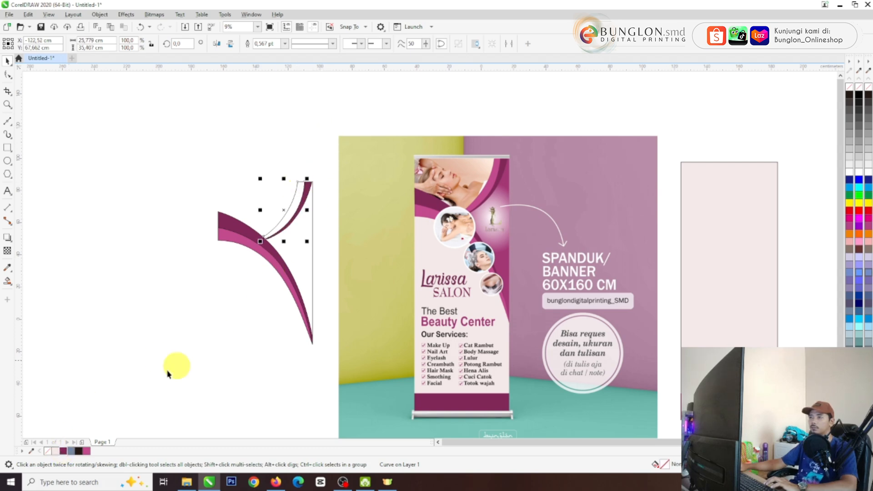
click(86, 452)
click(101, 312)
Step: Fill the large traced logo-area shape beside the curved bands with the sampled magenta
scroll(485, 212, up, 4)
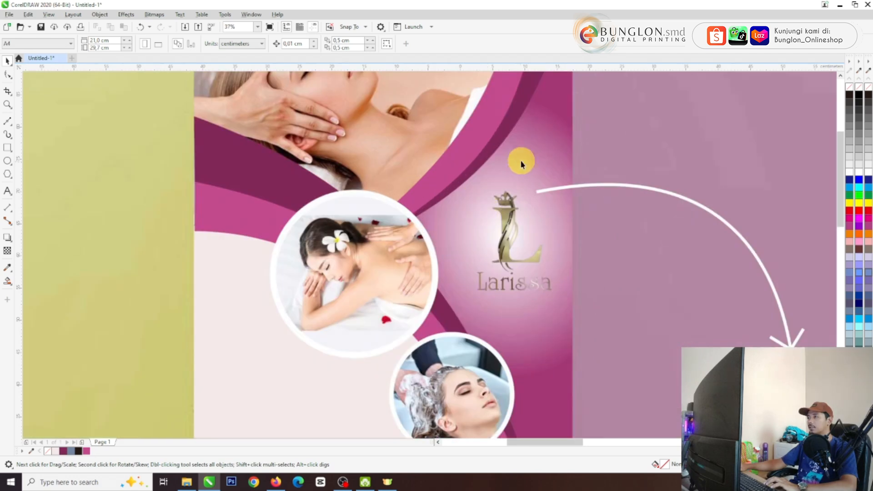
scroll(521, 163, down, 2)
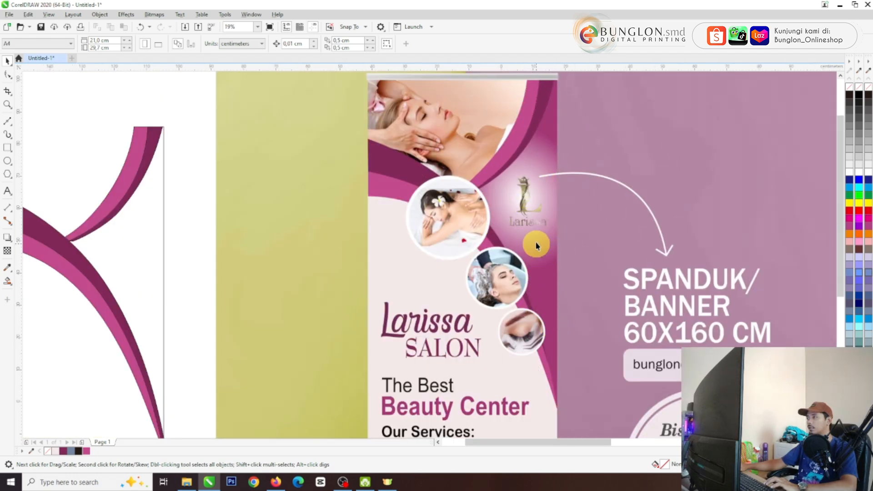
scroll(642, 224, down, 1)
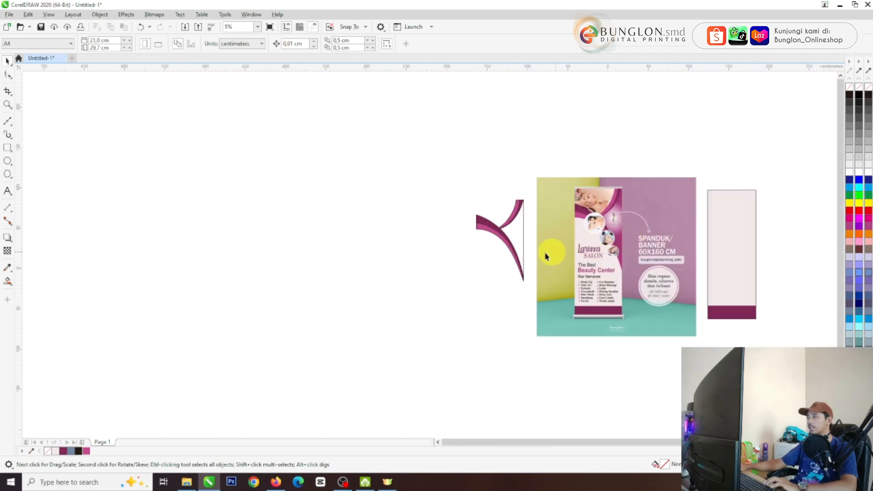
scroll(712, 208, up, 1)
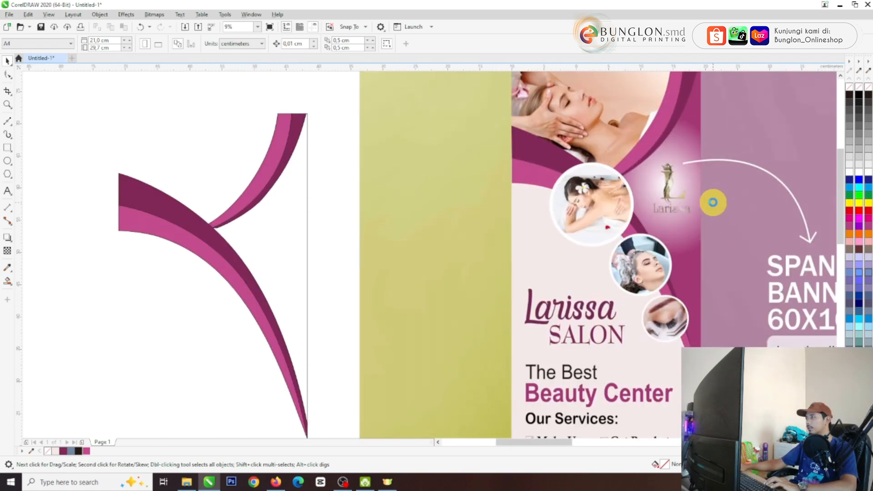
scroll(379, 181, down, 1)
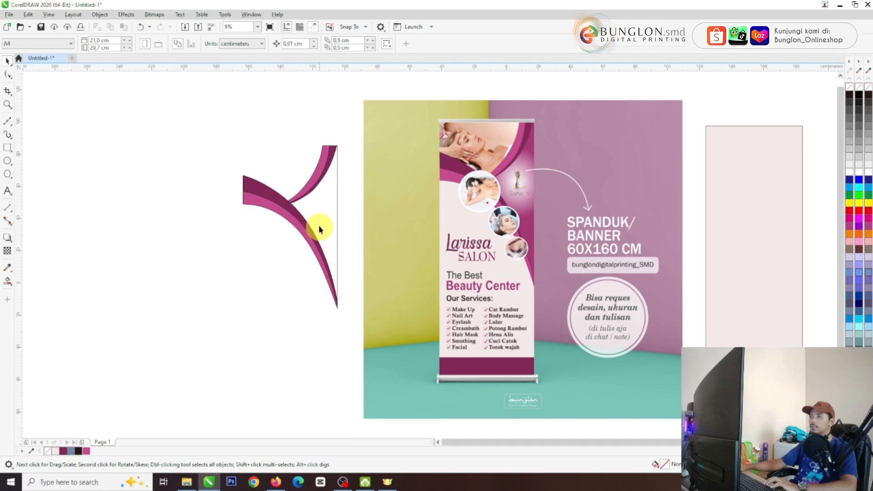
click(327, 208)
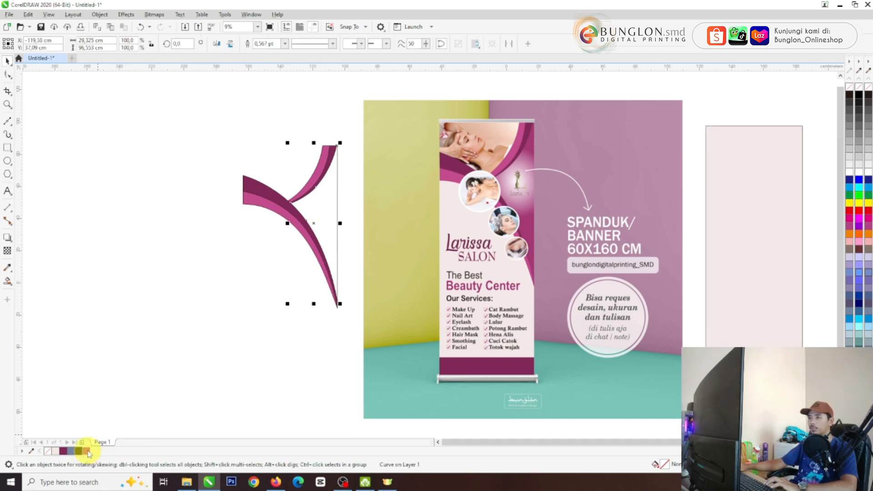
click(87, 450)
scroll(219, 171, up, 1)
scroll(312, 189, up, 1)
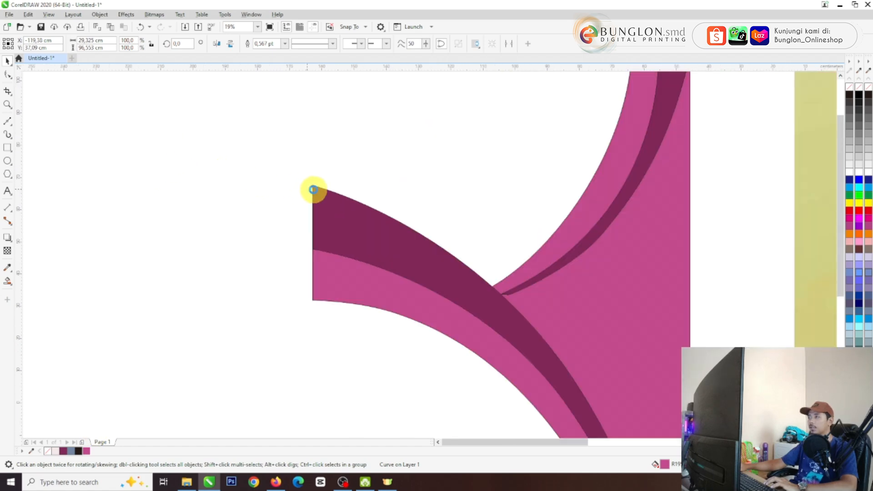
scroll(390, 220, down, 2)
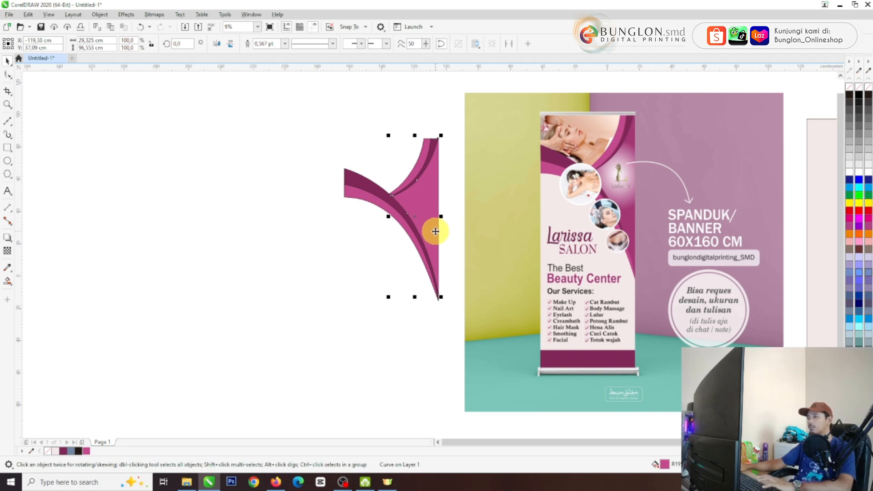
Step: Apply a magenta-to-white fountain fill to the logo-area shape and make it an elliptical gradient
key(g)
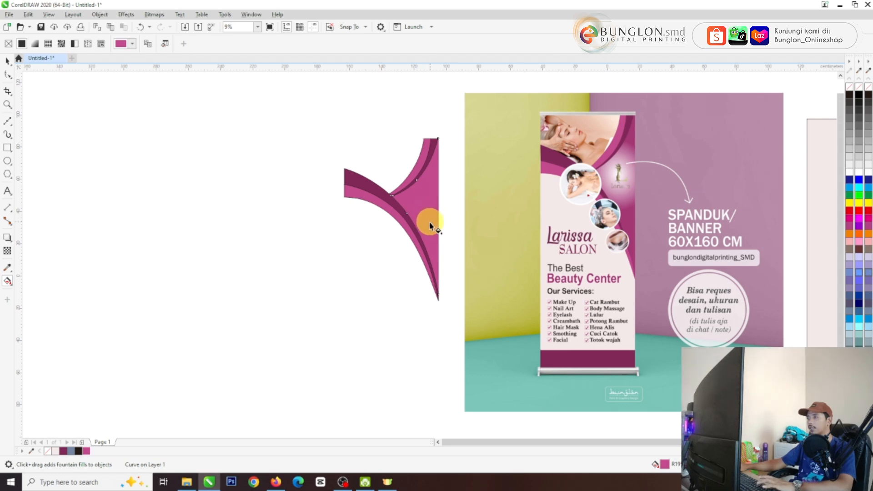
key(space)
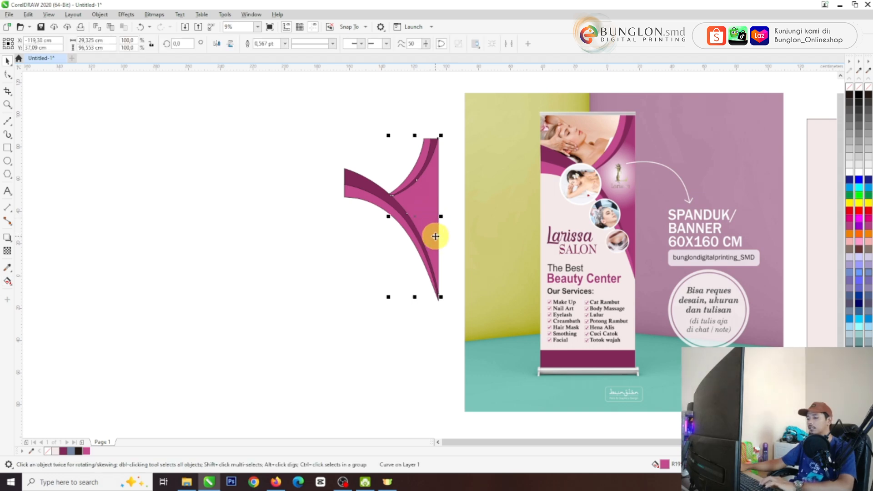
key(space)
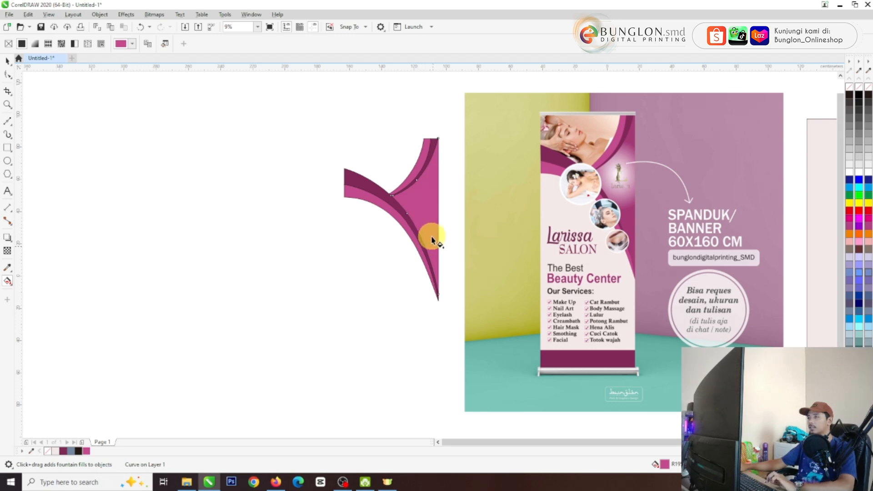
drag(432, 244, 424, 190)
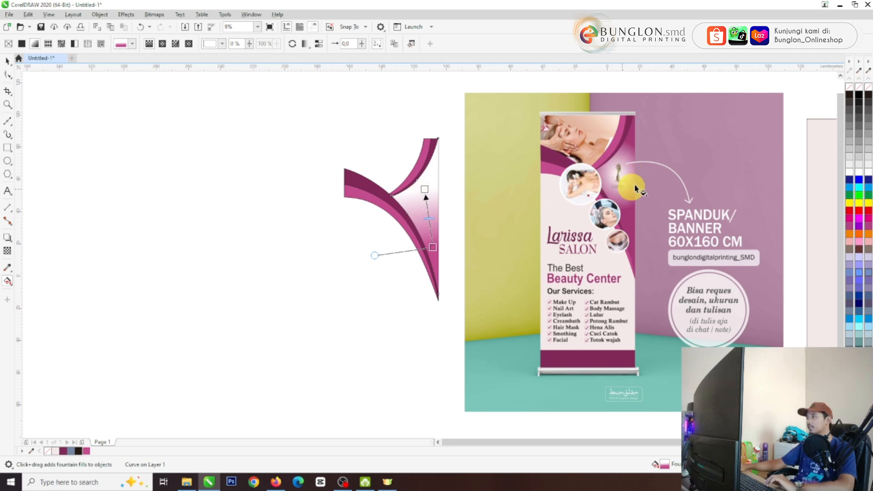
click(162, 43)
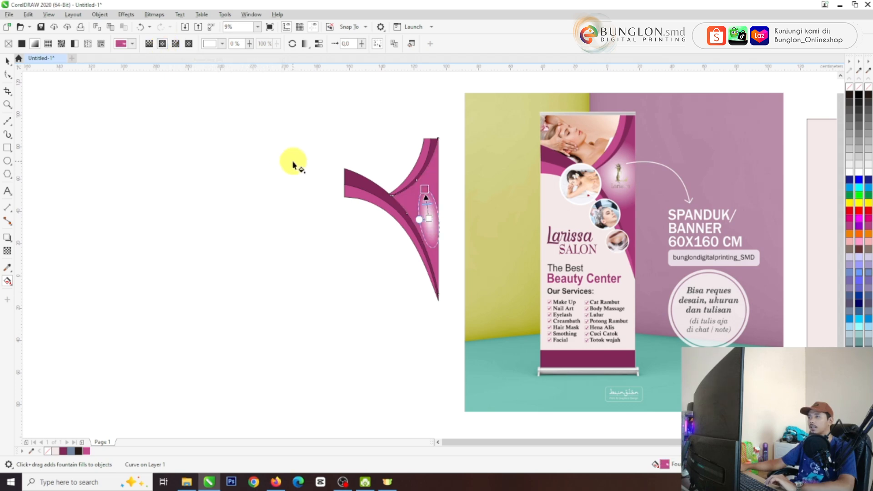
Step: Widen the elliptical gradient to a nearly circular glow and shift its white centre up to the widest part of the logo area
scroll(418, 204, up, 2)
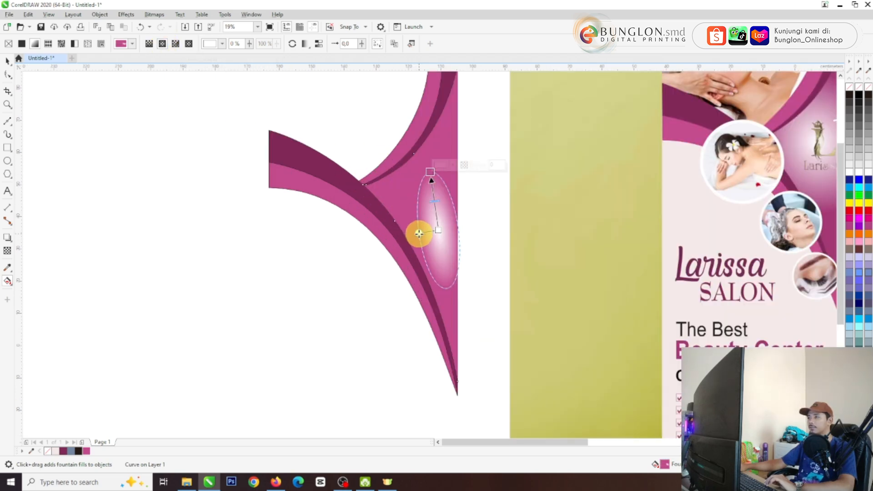
drag(418, 233, 385, 235)
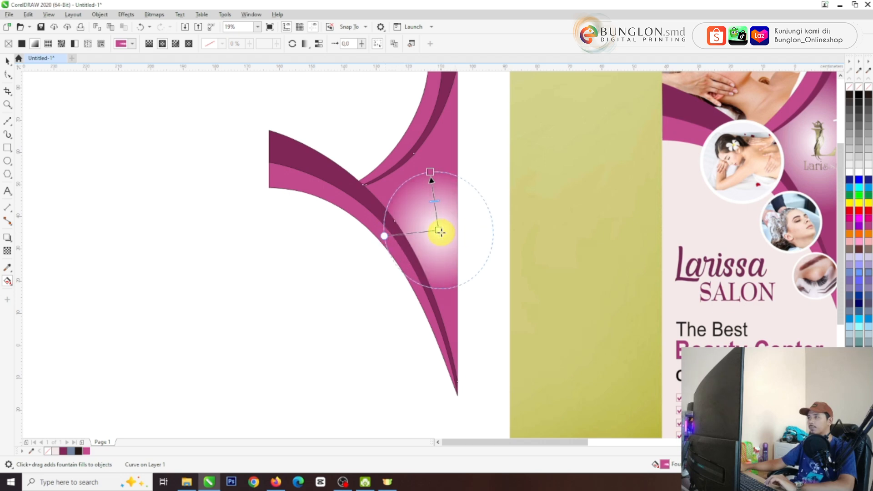
drag(437, 229, 431, 219)
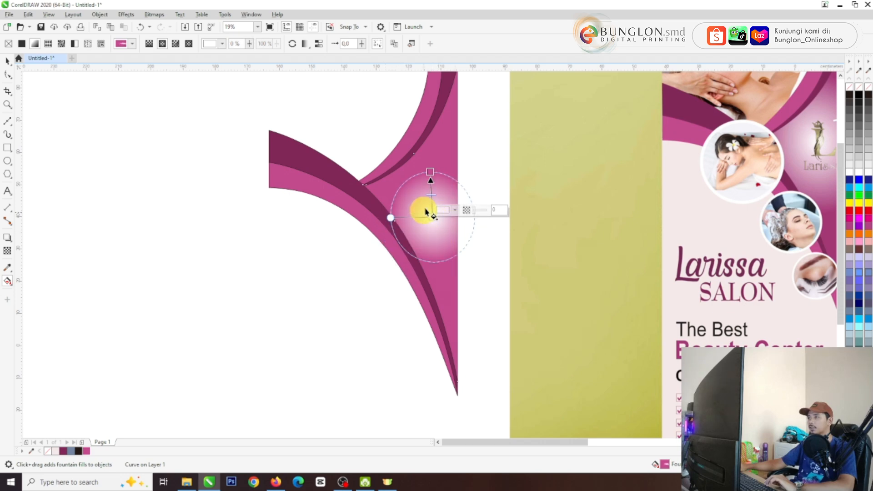
drag(430, 172, 432, 172)
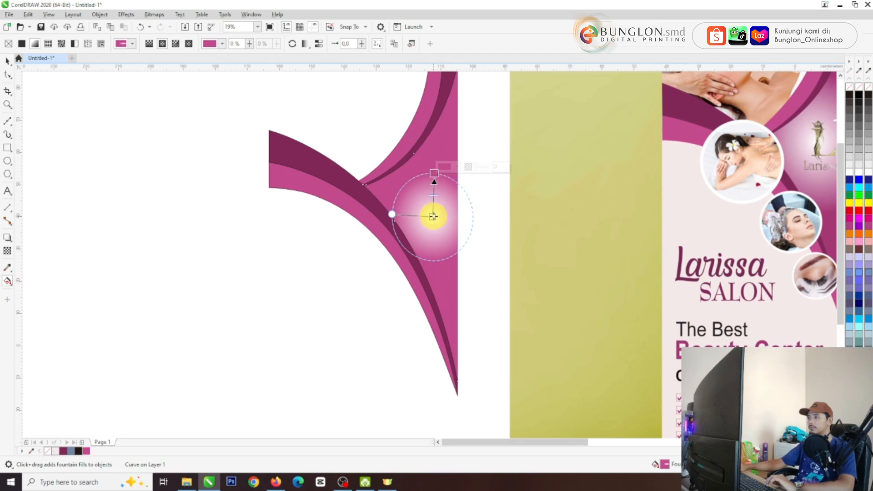
drag(432, 216, 425, 197)
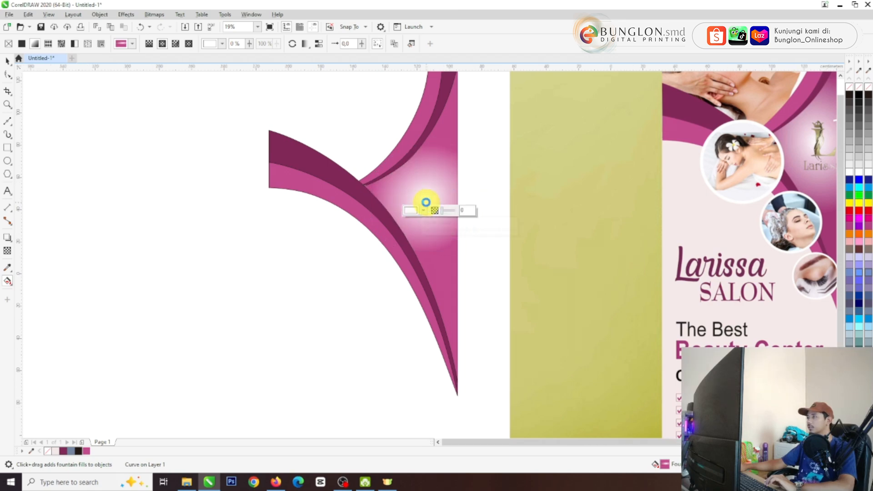
Step: Enlarge the circular gradient so the white glow spreads past the logo area's straight edge, matching the mockup
scroll(424, 201, right, 3)
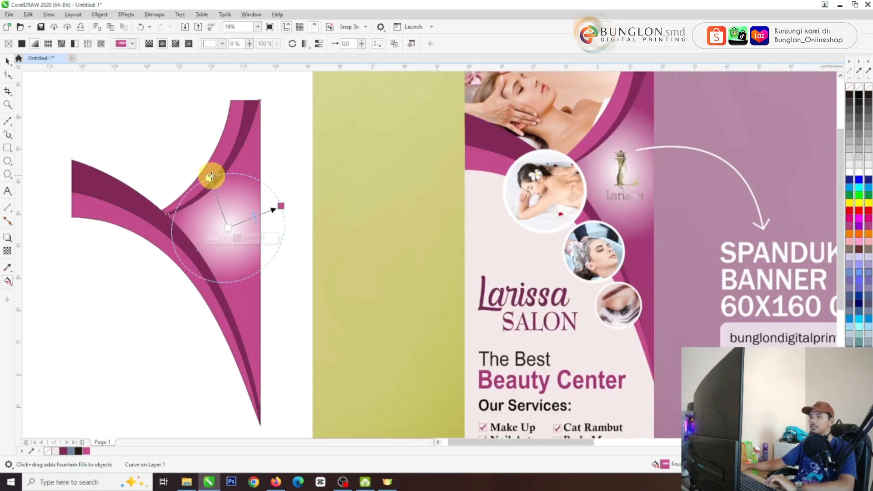
mouse_move(210, 177)
mouse_down()
mouse_move(204, 162)
mouse_move(208, 172)
mouse_up()
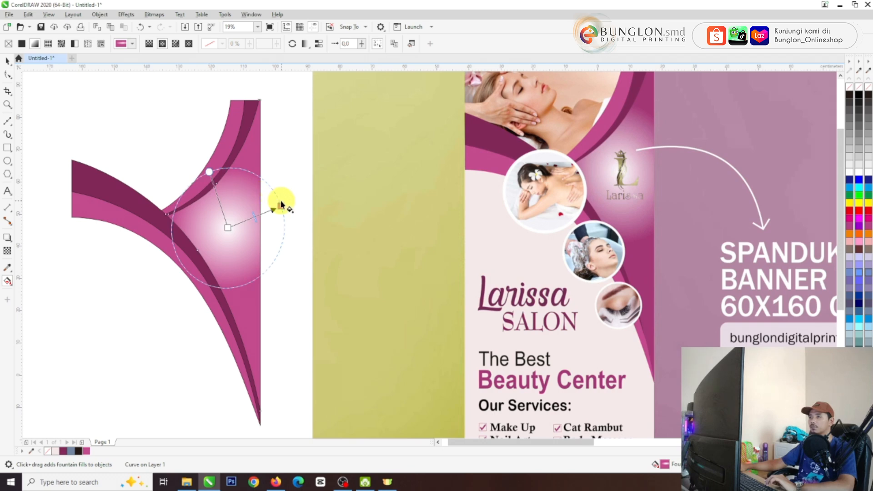
drag(280, 204, 290, 200)
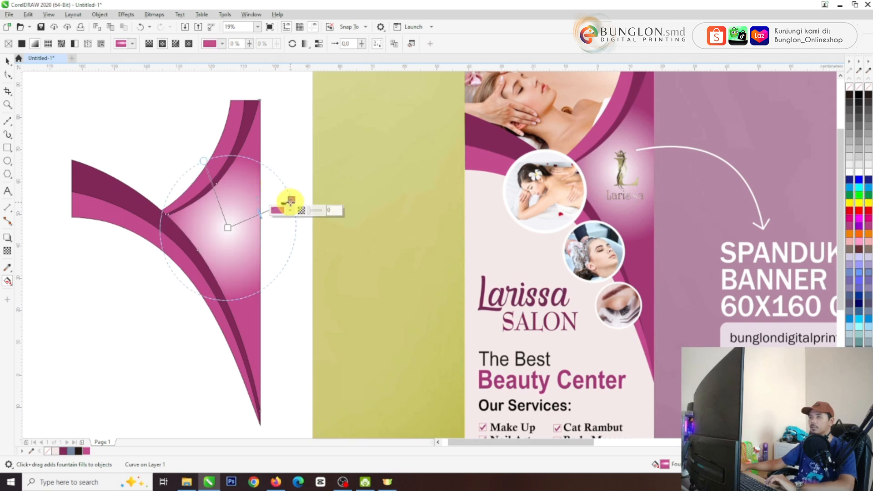
key(space)
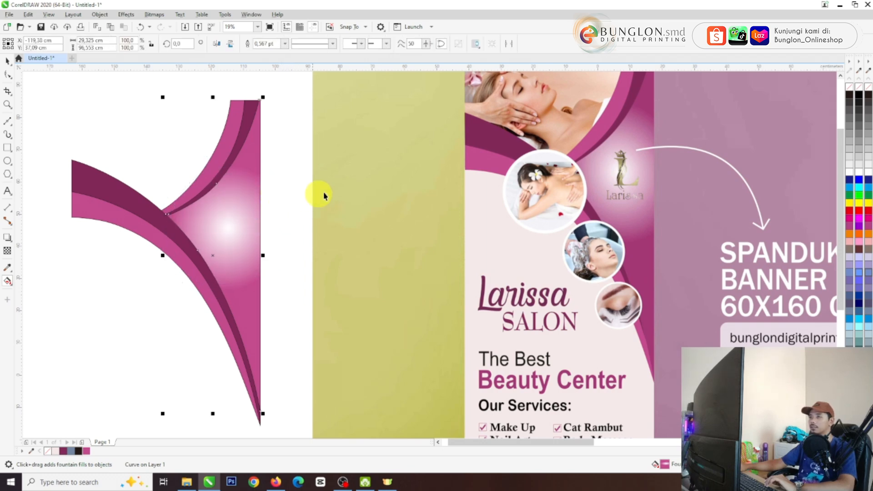
scroll(335, 195, down, 2)
click(205, 122)
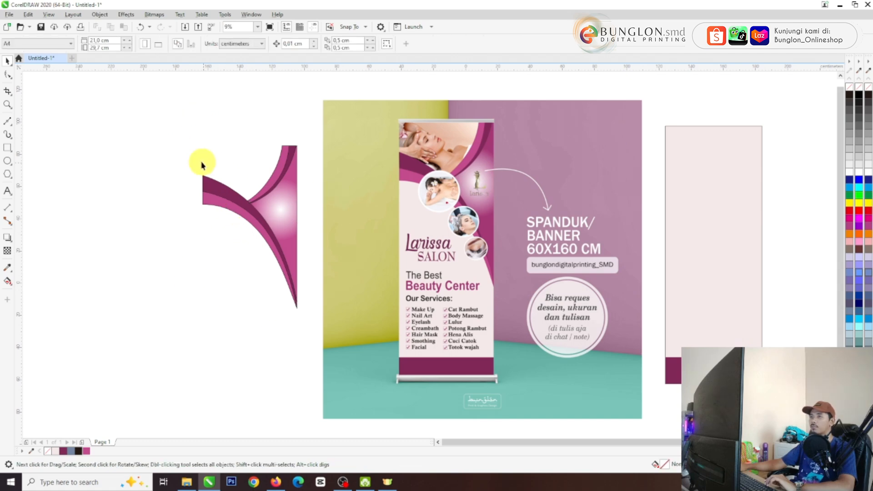
Step: Group the five traced curved shapes and remove the outline from the whole group
drag(137, 110, 344, 358)
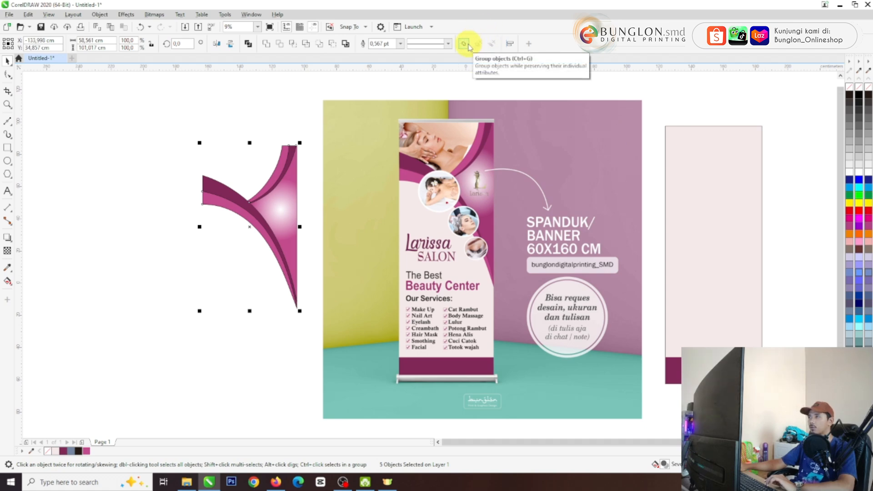
click(464, 43)
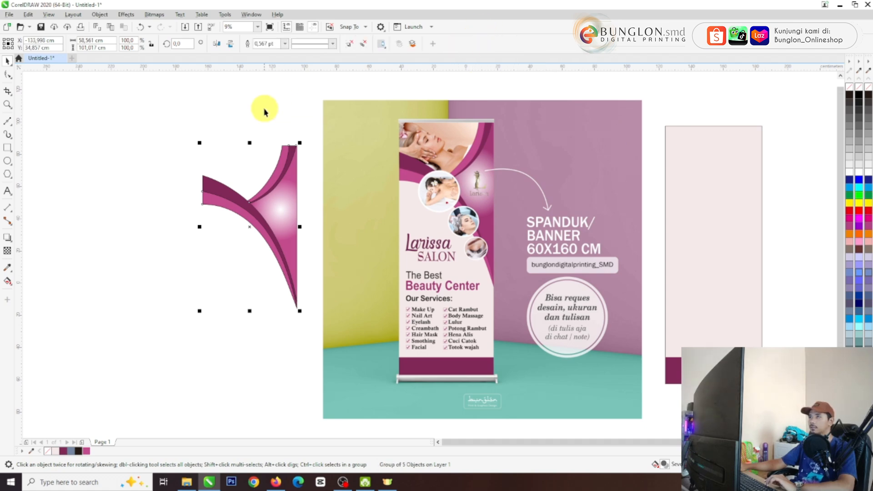
scroll(216, 200, up, 2)
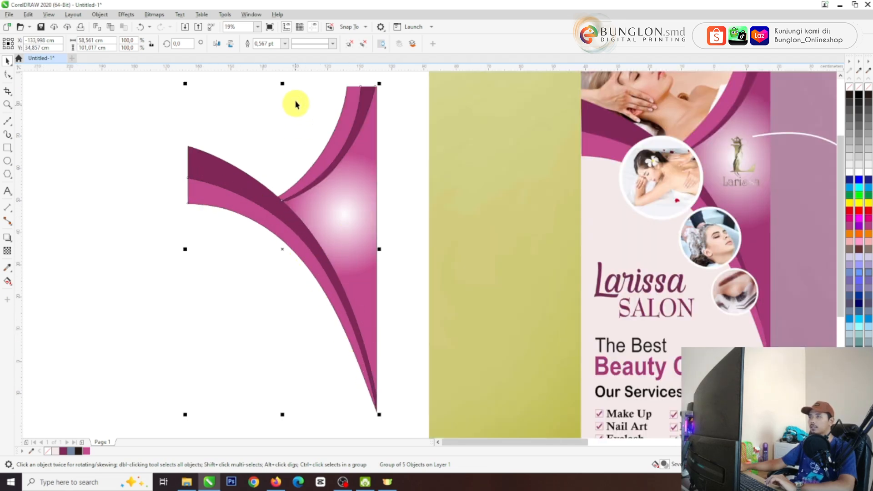
click(286, 43)
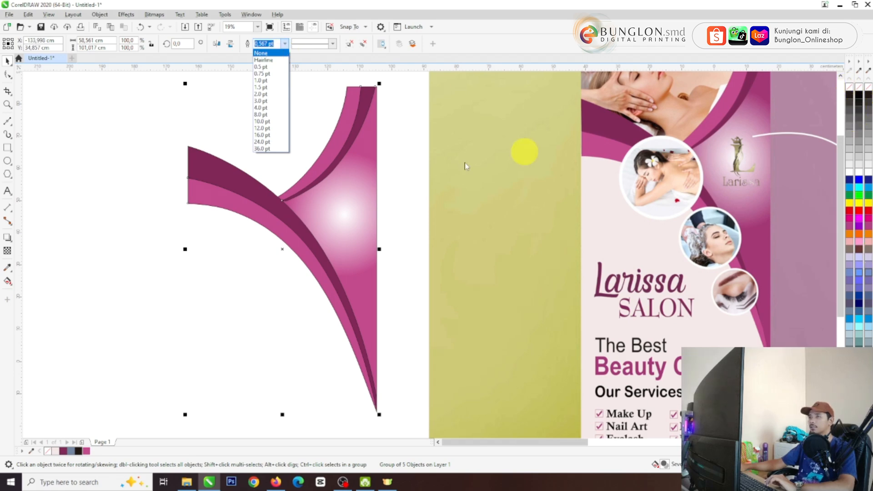
click(342, 140)
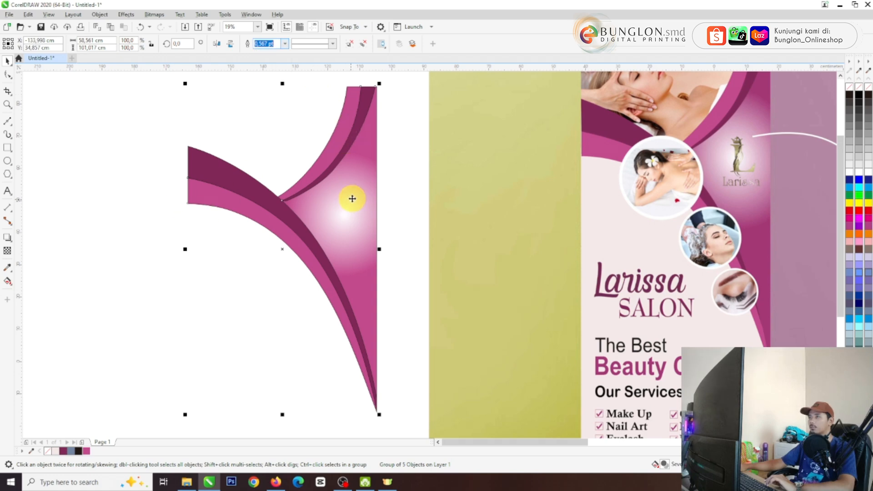
right_click(849, 87)
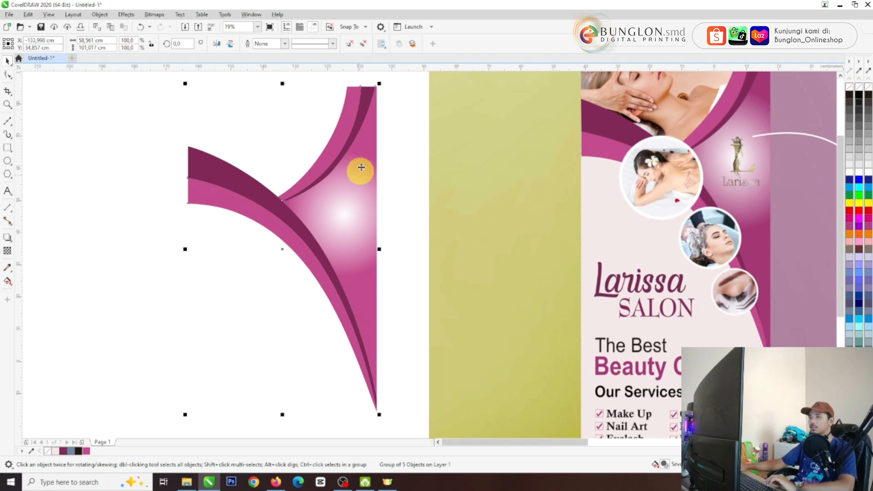
Step: Move the grouped curved shapes onto the blank banner, aligned with its upper edge and straight right side
scroll(323, 268, down, 3)
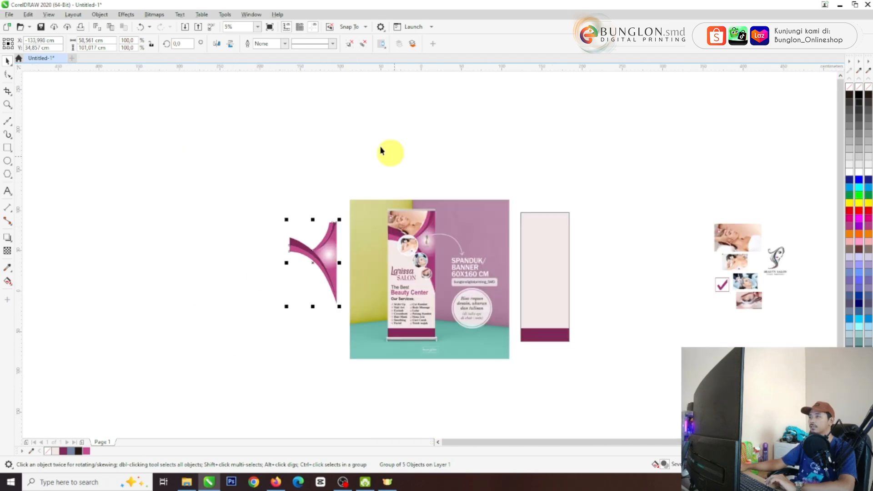
scroll(329, 256, up, 2)
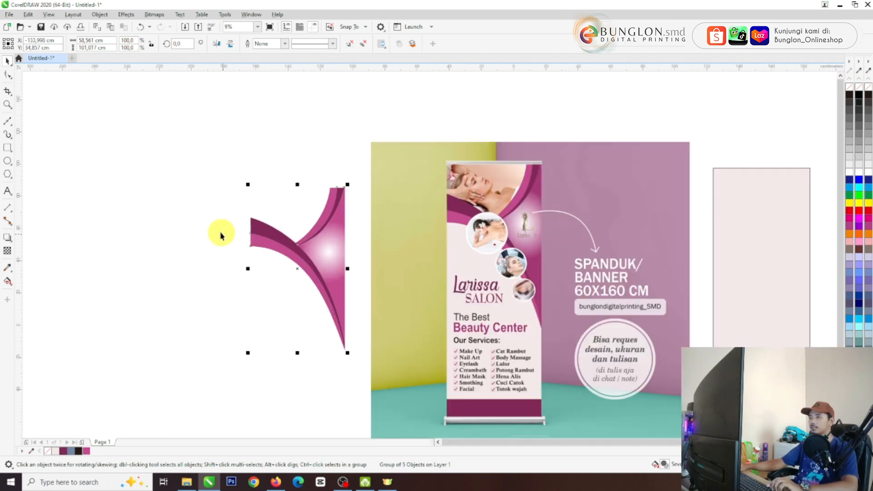
click(211, 223)
click(304, 261)
scroll(265, 254, down, 1)
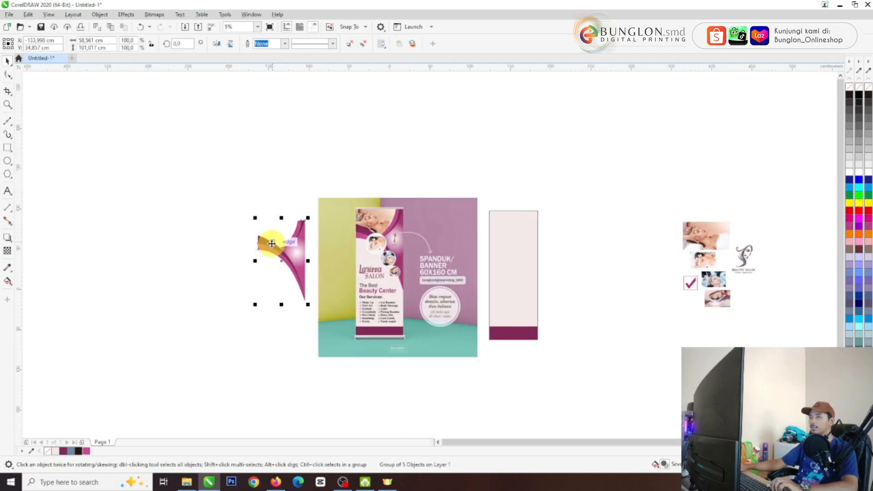
drag(273, 245, 506, 234)
scroll(507, 227, up, 2)
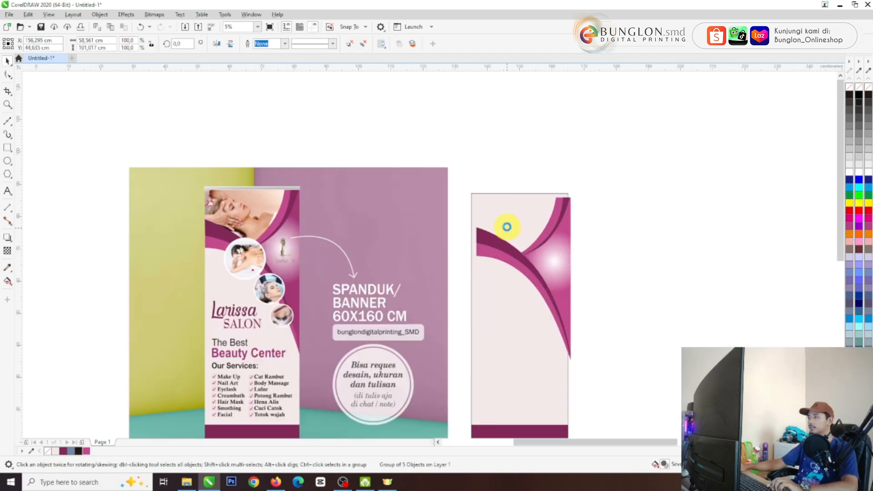
drag(623, 222, 621, 211)
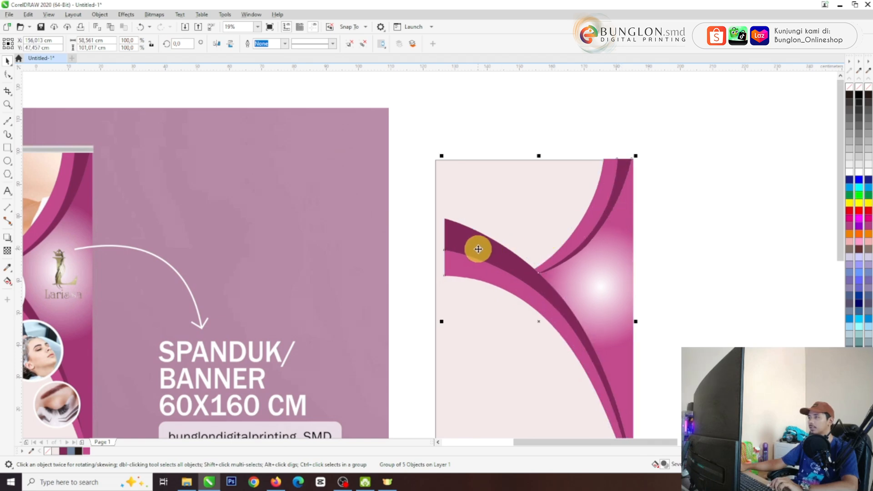
Step: Enlarge the curved group proportionally to about 62.1 by 107.1 cm so it spans the banner's full width
scroll(493, 263, down, 2)
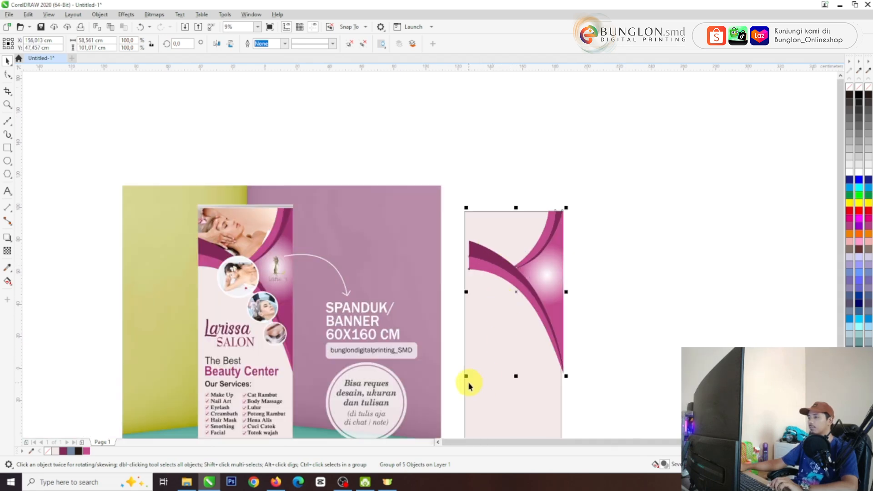
drag(466, 377, 459, 406)
scroll(473, 410, up, 2)
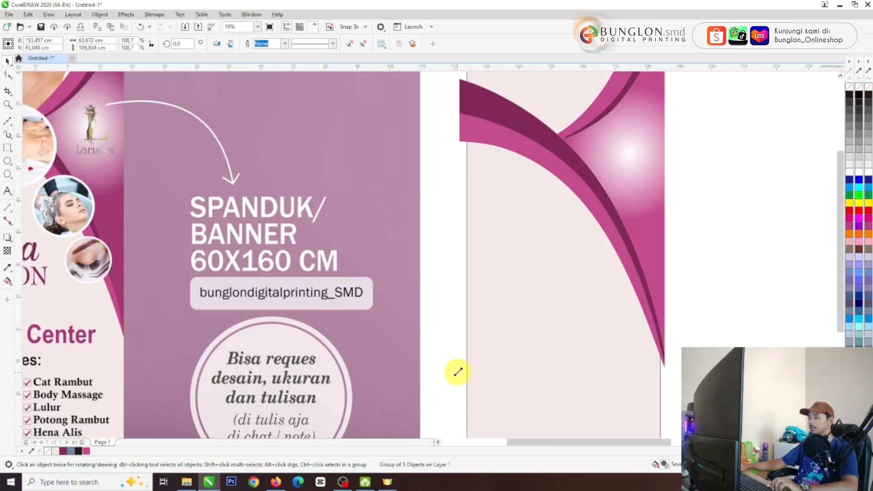
scroll(436, 325, down, 2)
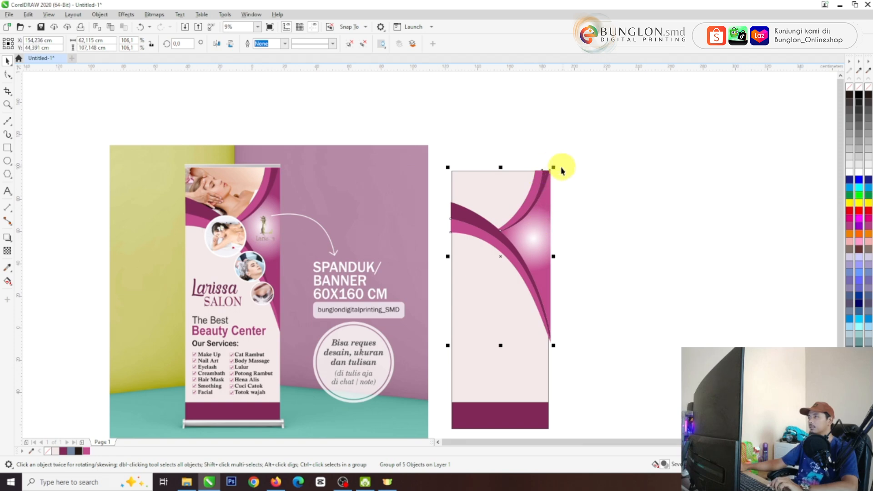
scroll(556, 173, up, 2)
scroll(534, 175, down, 2)
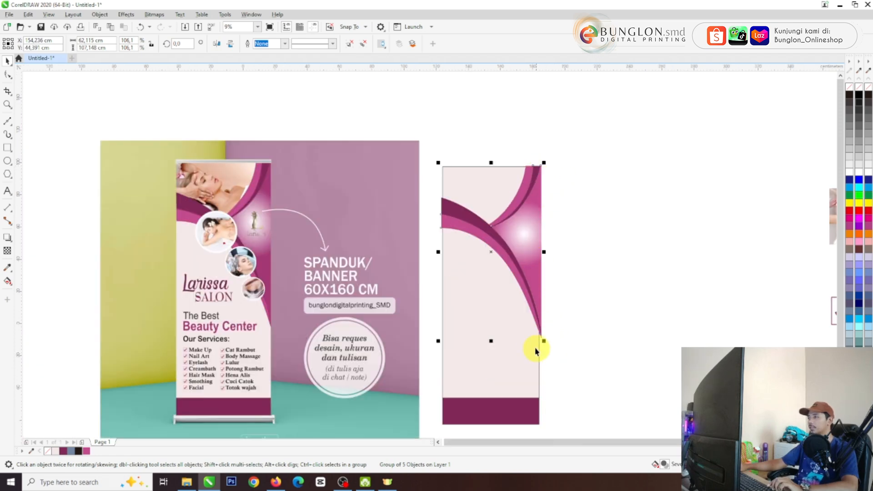
scroll(536, 350, up, 4)
scroll(569, 333, down, 2)
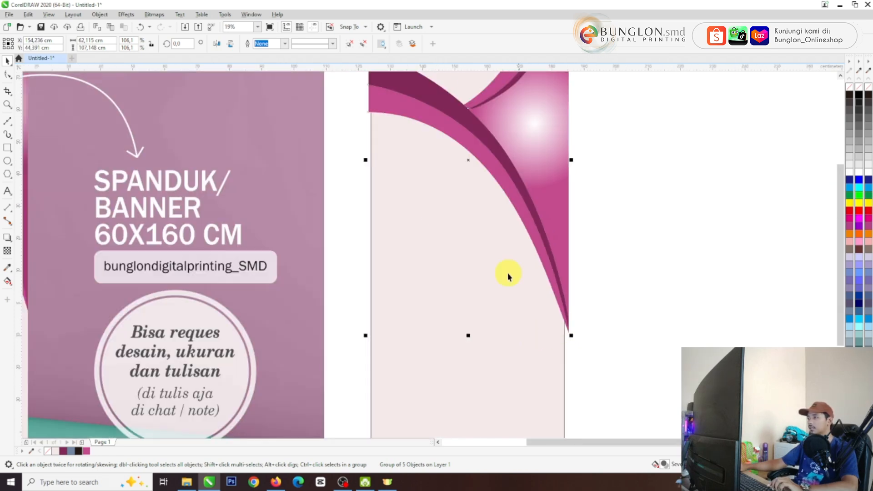
scroll(452, 264, down, 2)
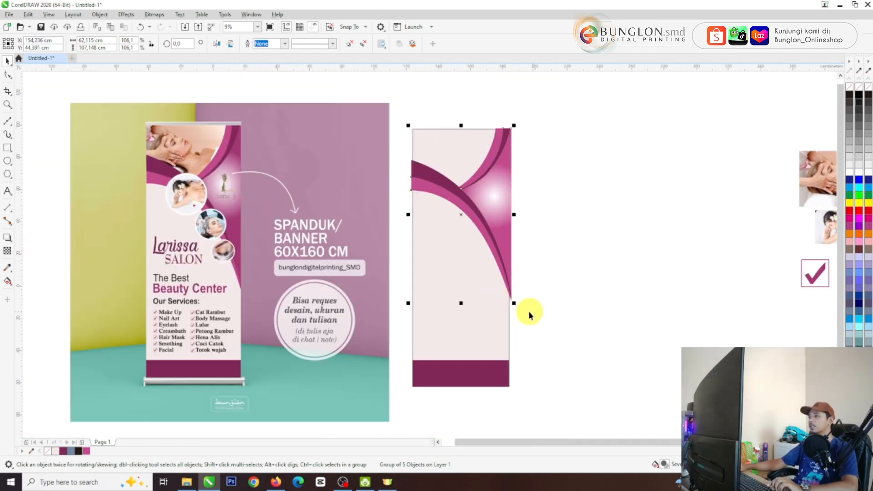
Step: PowerClip the curved group inside the 60 by 160 cm banner rectangle
click(576, 281)
click(487, 205)
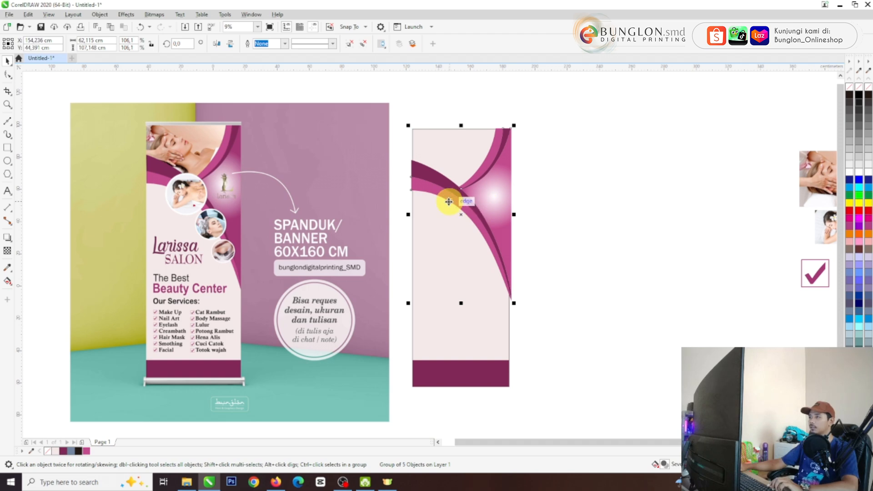
scroll(445, 201, up, 1)
scroll(445, 201, down, 1)
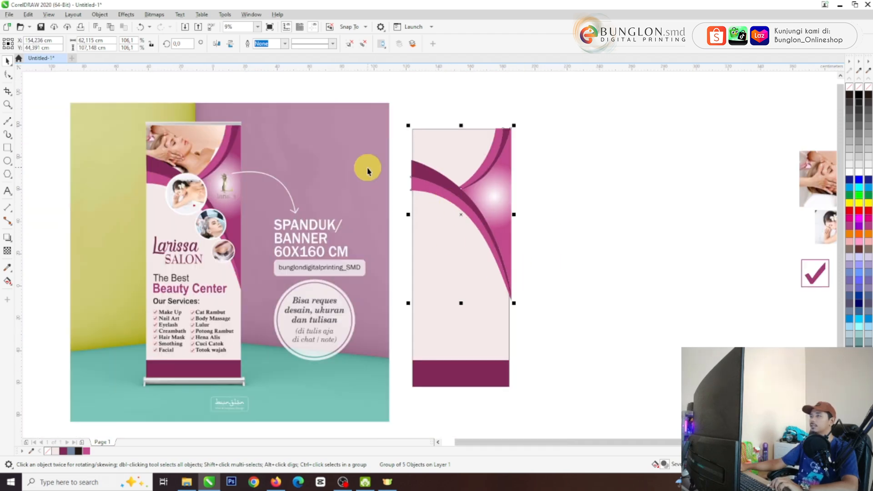
right_click(444, 185)
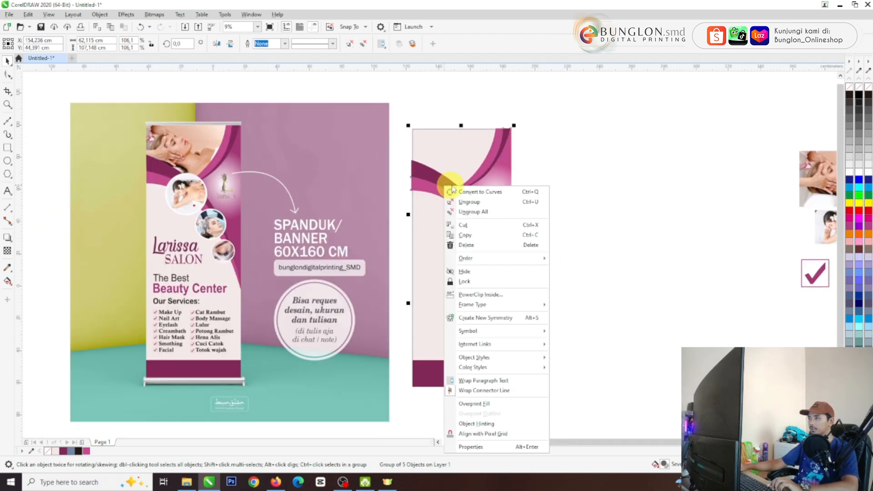
click(495, 296)
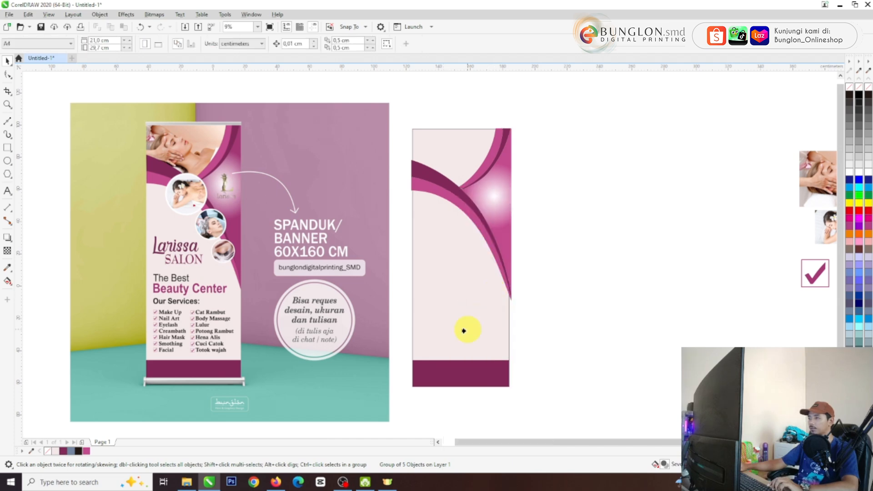
click(431, 348)
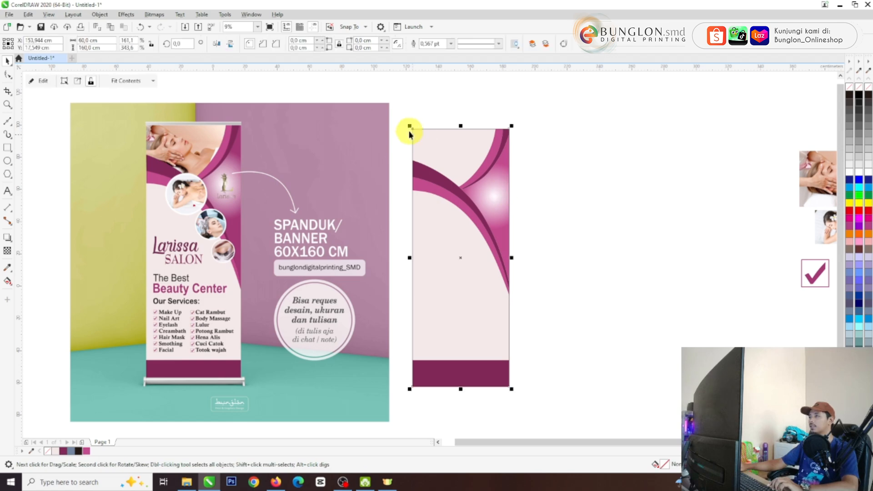
Step: Compare the clipped banner with the mockup and examine the mockup's three circular photo frames
scroll(409, 129, down, 2)
scroll(342, 131, up, 2)
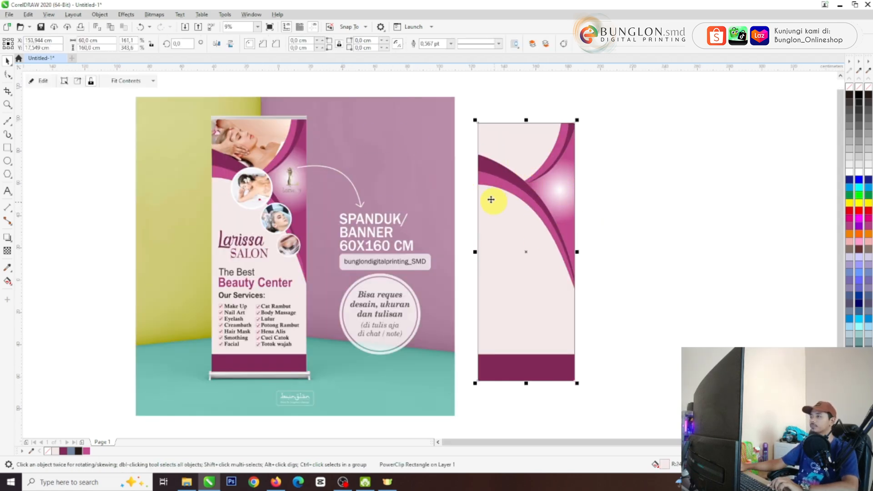
scroll(491, 199, down, 2)
click(604, 219)
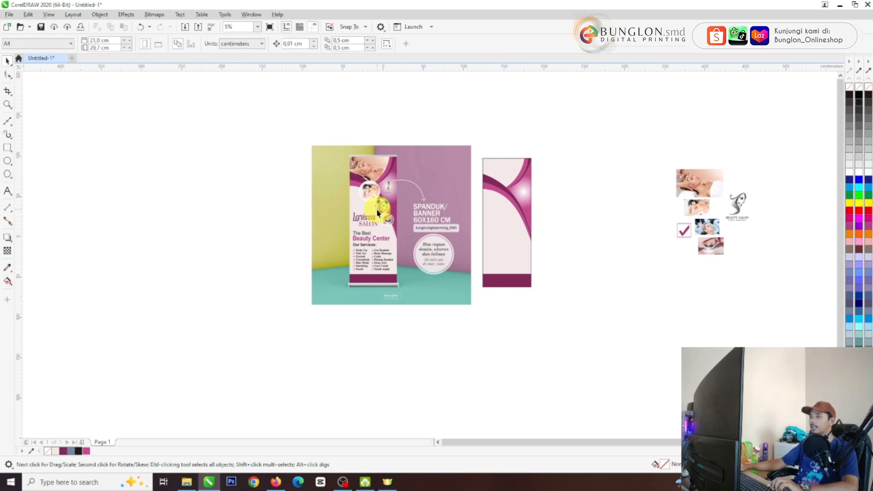
scroll(377, 213, up, 2)
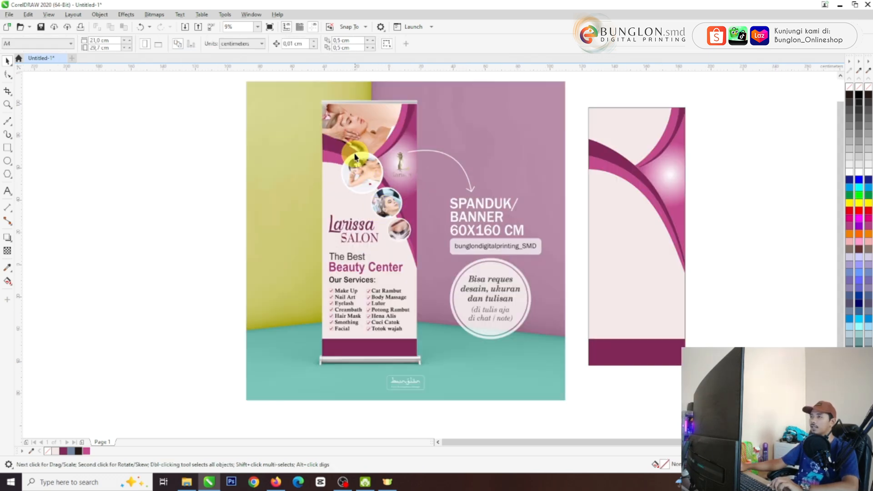
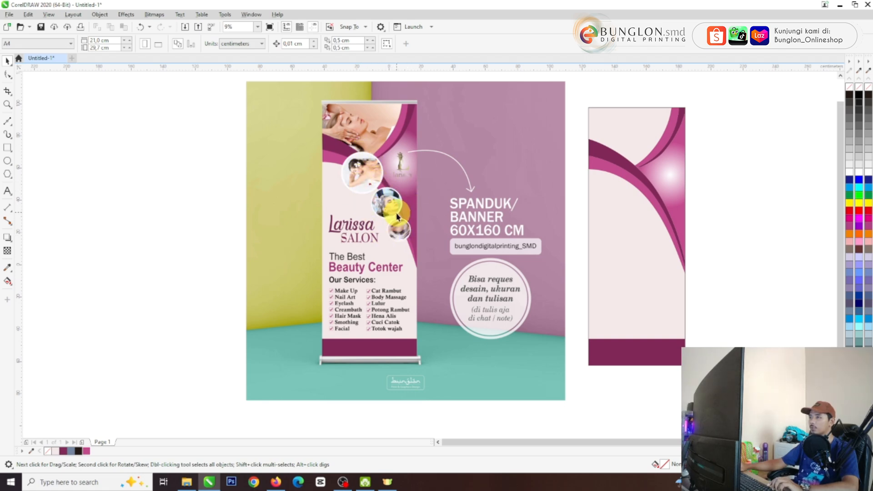
scroll(356, 180, up, 4)
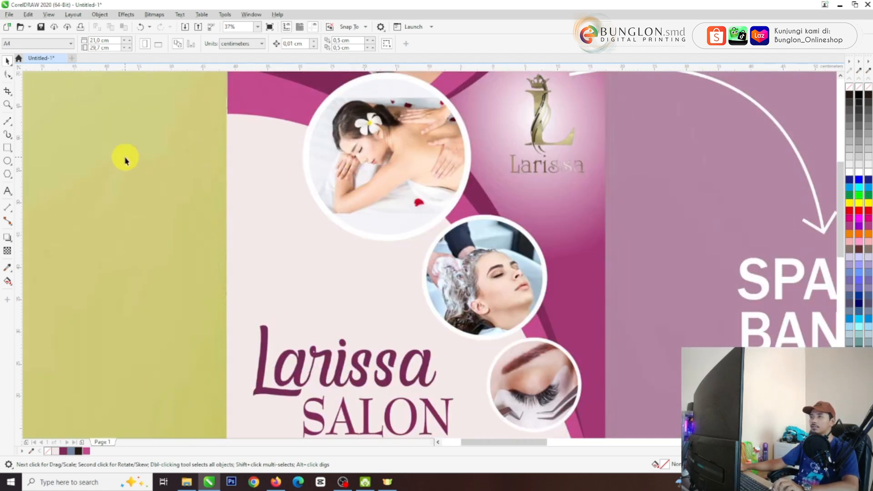
scroll(440, 213, down, 2)
scroll(430, 208, down, 2)
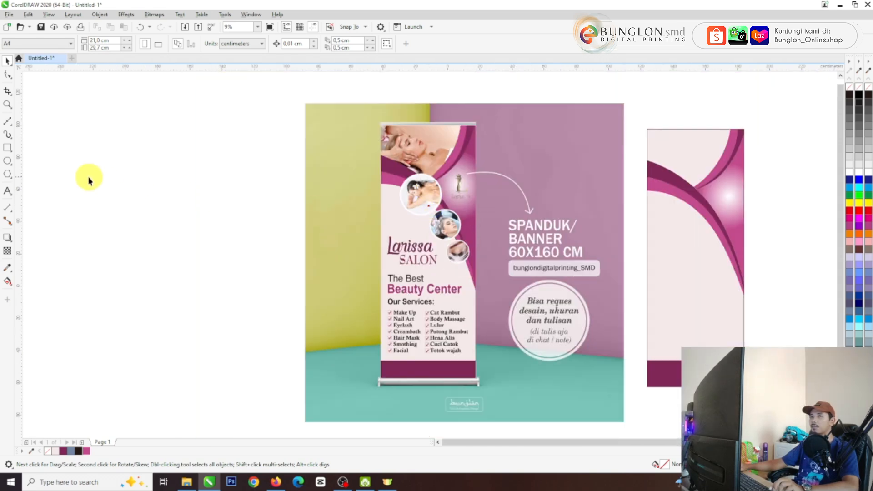
click(8, 160)
scroll(414, 191, up, 2)
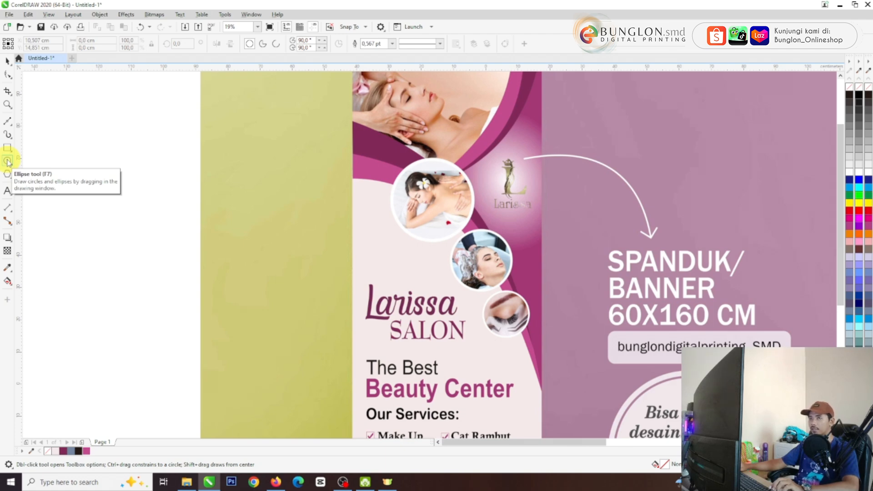
scroll(403, 204, up, 2)
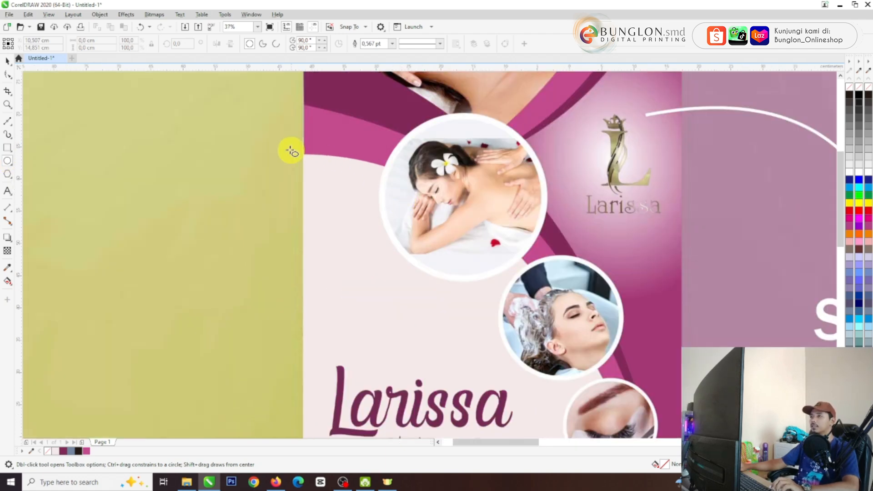
drag(275, 137, 362, 254)
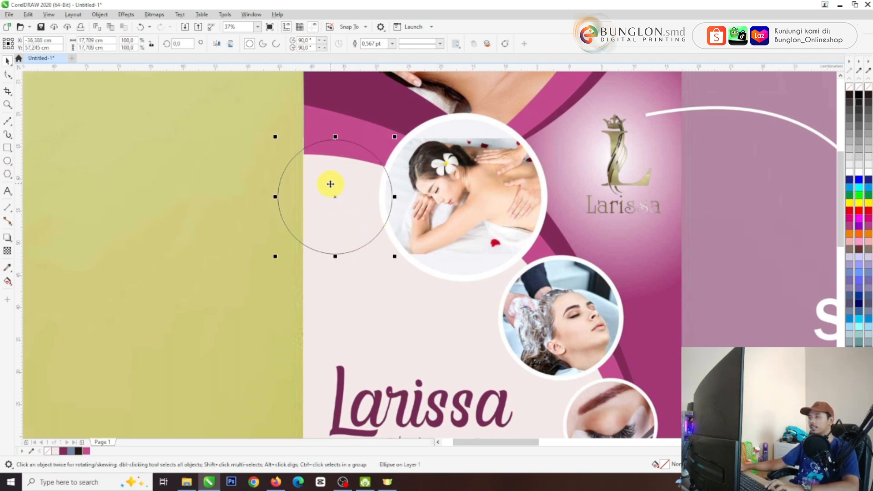
key(Delete)
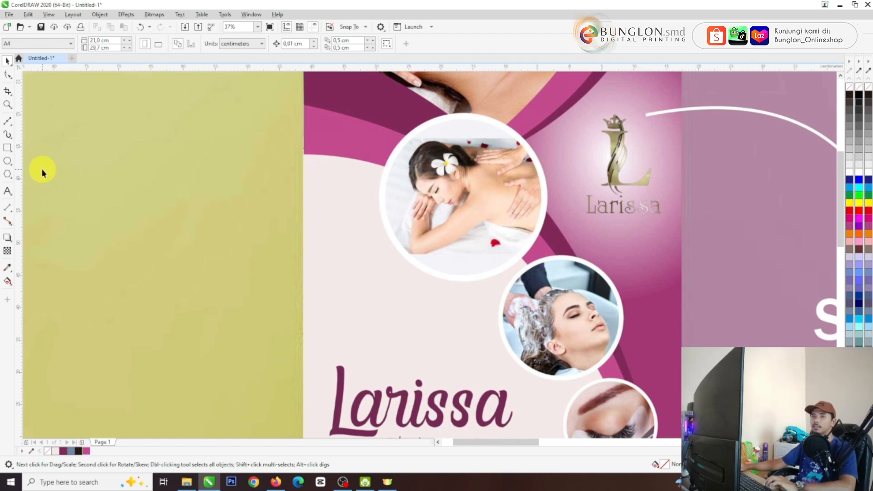
click(7, 161)
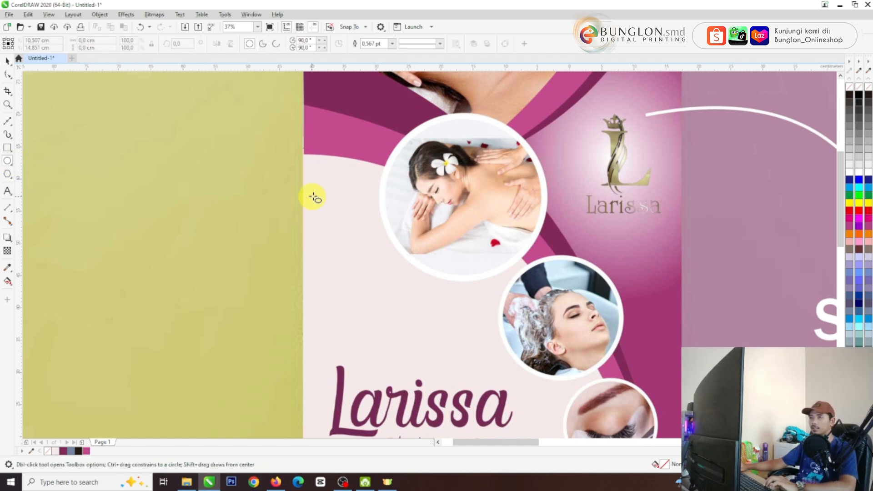
drag(251, 162, 397, 291)
key(Delete)
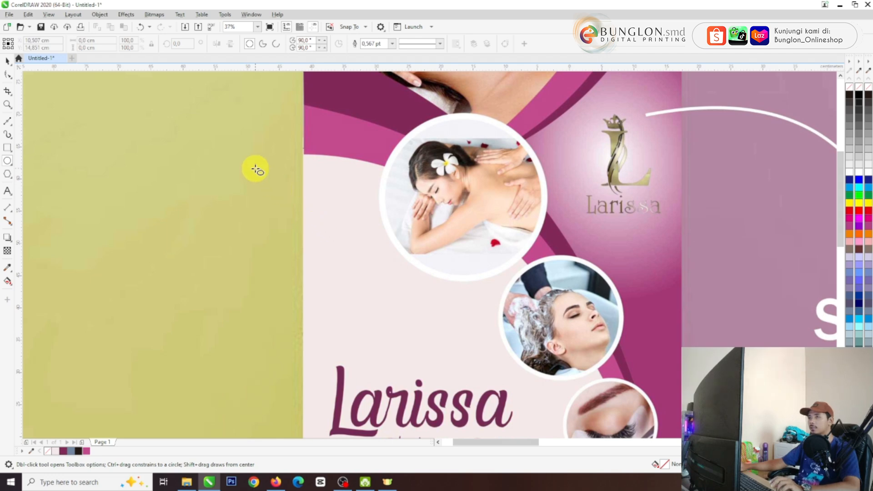
Step: Draw a circle and fit it around the massage photo on the reference banner, about 25.8 cm in diameter
drag(255, 169, 348, 324)
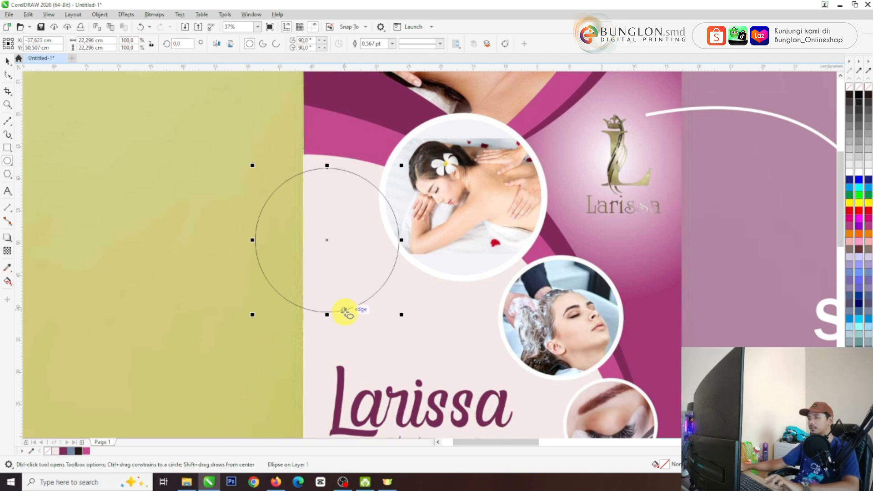
key(space)
mouse_move(336, 273)
mouse_down()
mouse_move(474, 232)
mouse_move(461, 212)
mouse_up()
drag(531, 262, 553, 285)
Step: Duplicate the circle and fit the copy around the hair-wash photo, about 18.6 cm in diameter
drag(499, 217, 513, 246)
scroll(479, 208, down, 2)
click(531, 263)
scroll(506, 242, up, 2)
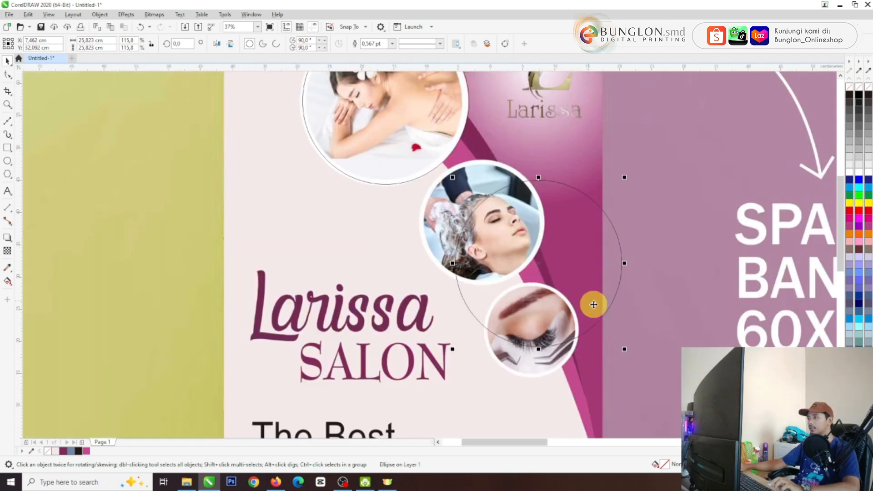
drag(624, 349, 568, 294)
drag(530, 239, 498, 224)
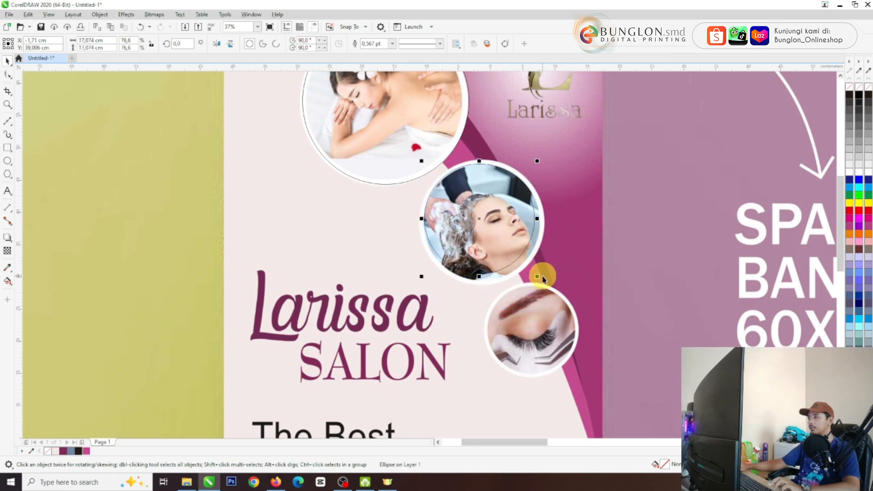
drag(542, 279, 551, 288)
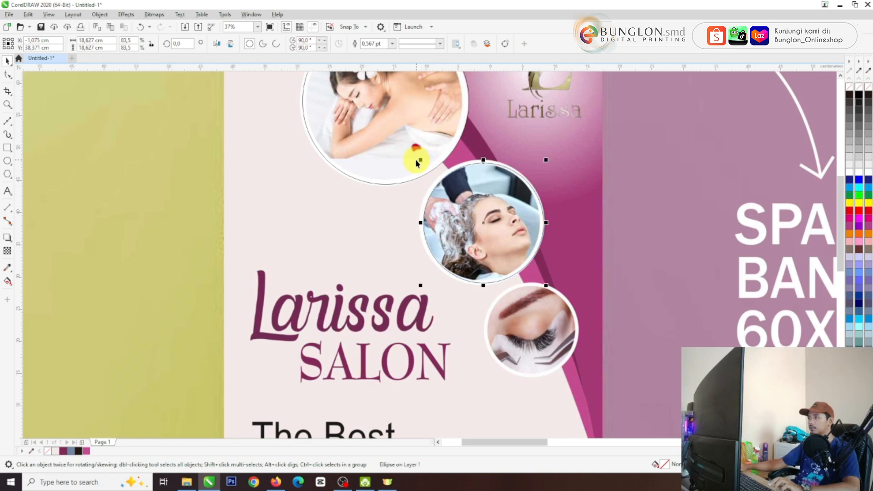
Step: Copy the hair-wash circle onto the eyelash photo and shrink it to fit, about 14.3 cm in diameter
scroll(416, 163, down, 2)
scroll(503, 261, up, 2)
drag(402, 150, 459, 259)
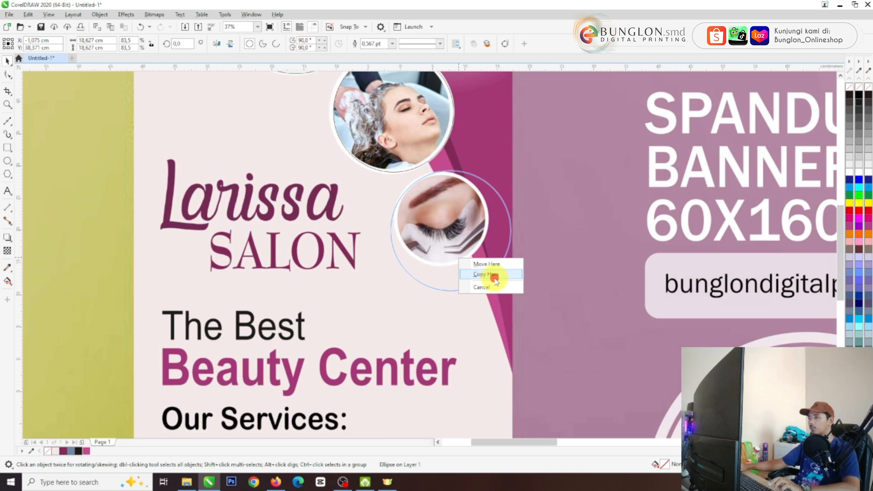
click(495, 275)
drag(512, 295, 490, 271)
scroll(512, 282, down, 2)
scroll(430, 227, up, 2)
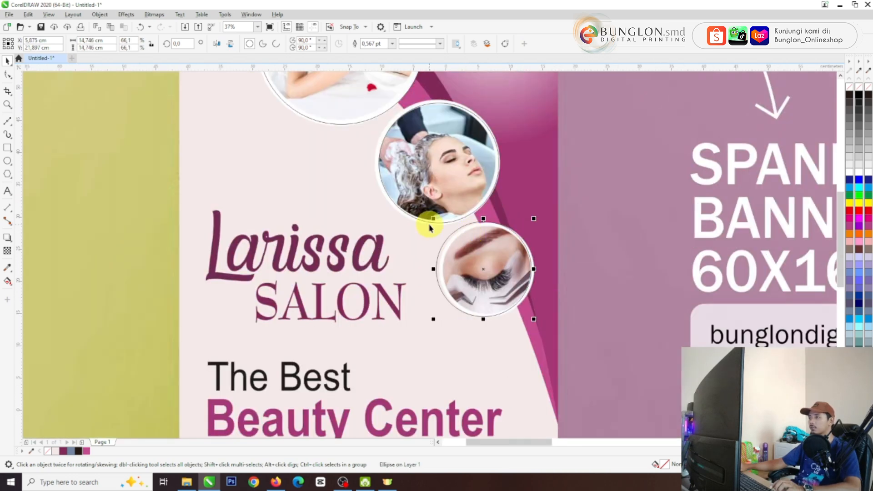
drag(437, 220, 436, 221)
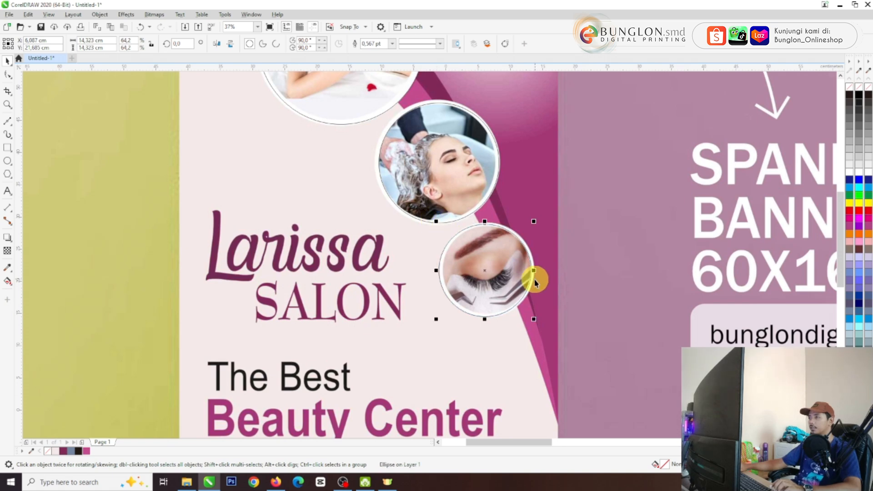
Step: Select the three circles together and set their outline width to 34 pt
scroll(489, 242, down, 1)
scroll(420, 129, up, 1)
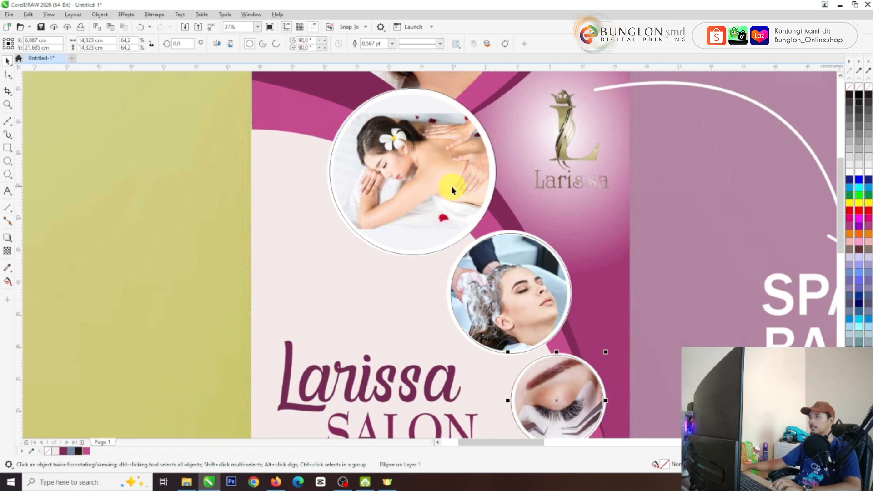
scroll(452, 190, down, 1)
drag(302, 104, 583, 334)
scroll(468, 173, up, 1)
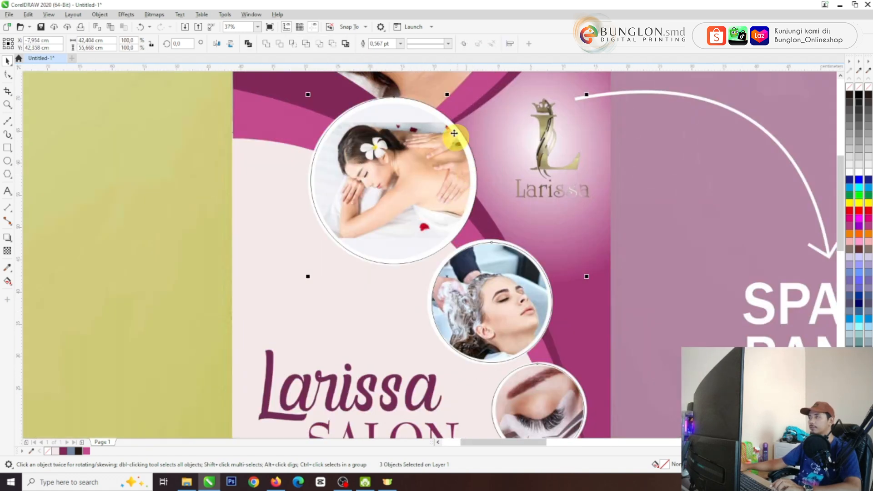
click(400, 43)
click(396, 148)
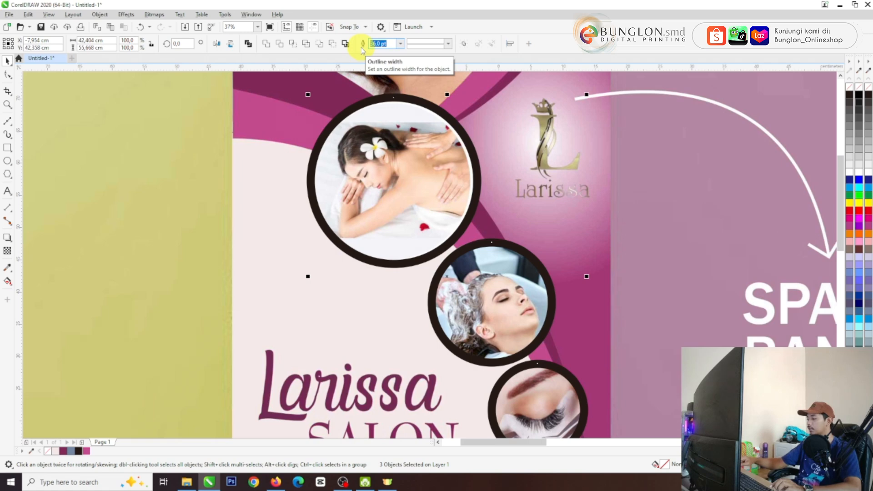
text(34)
key(Return)
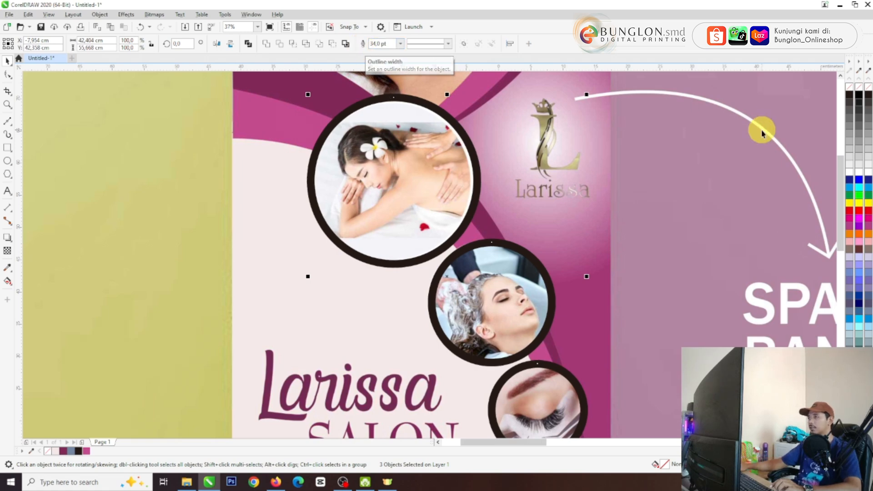
Step: Set the outline width of the three selected circles to 30 pt after checking them against the whole banner
scroll(510, 231, down, 2)
scroll(425, 258, down, 2)
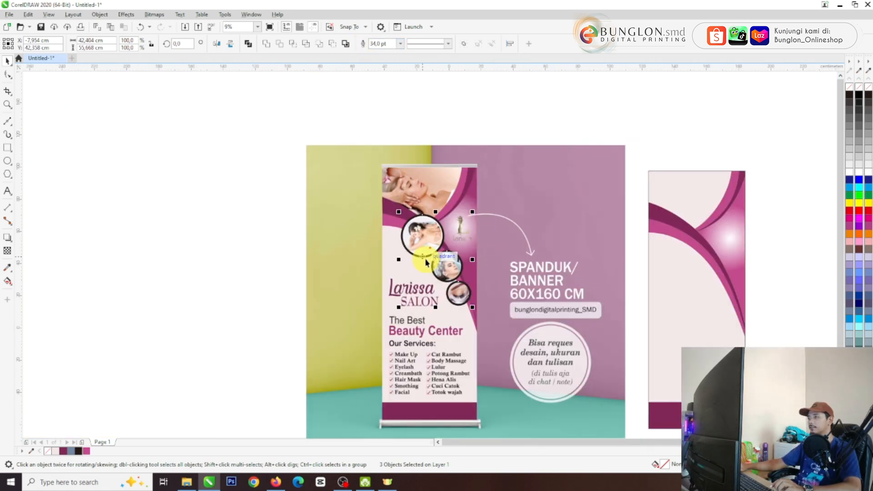
scroll(438, 261, up, 4)
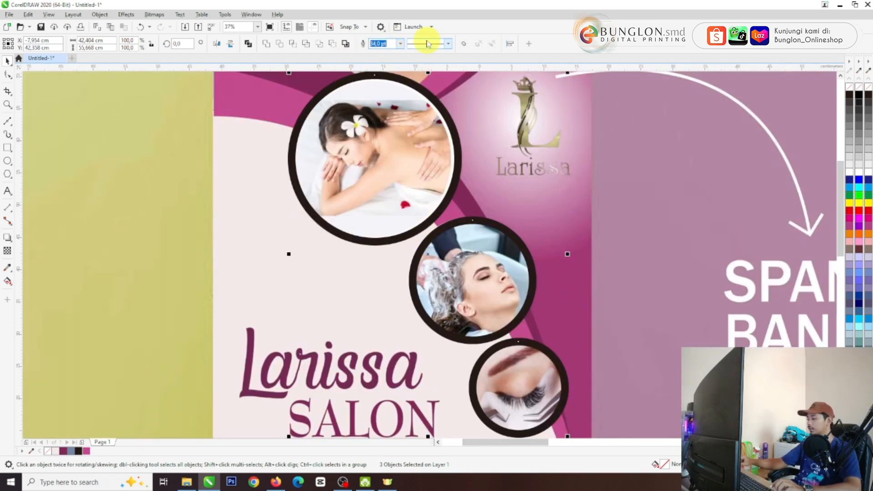
scroll(356, 201, down, 4)
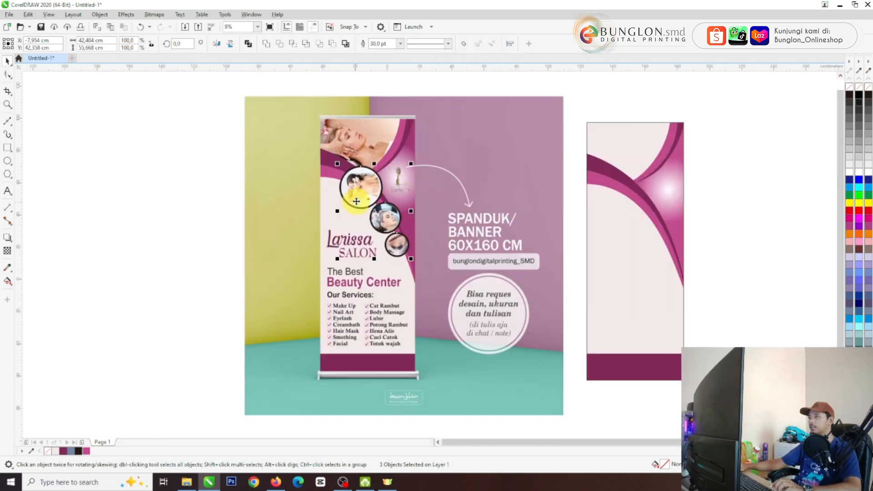
Step: Move the three circles onto the curved shapes of the blank banner and fill them with white
drag(369, 189, 641, 194)
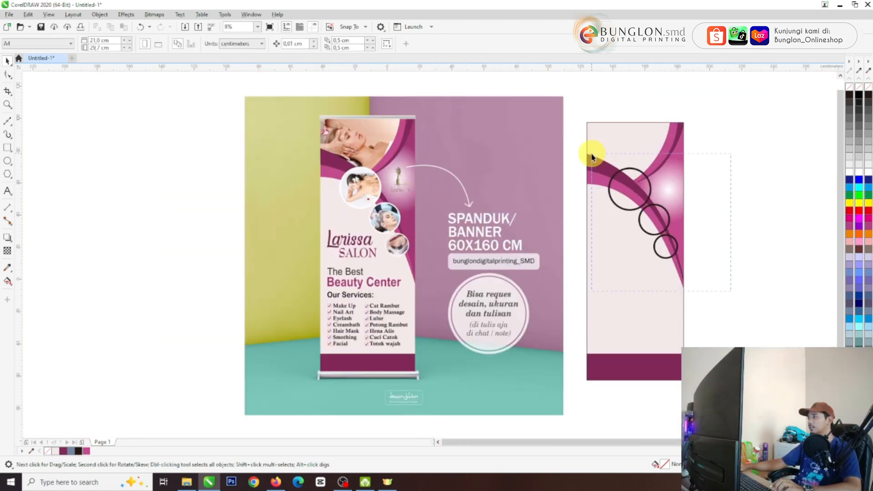
click(857, 177)
click(769, 214)
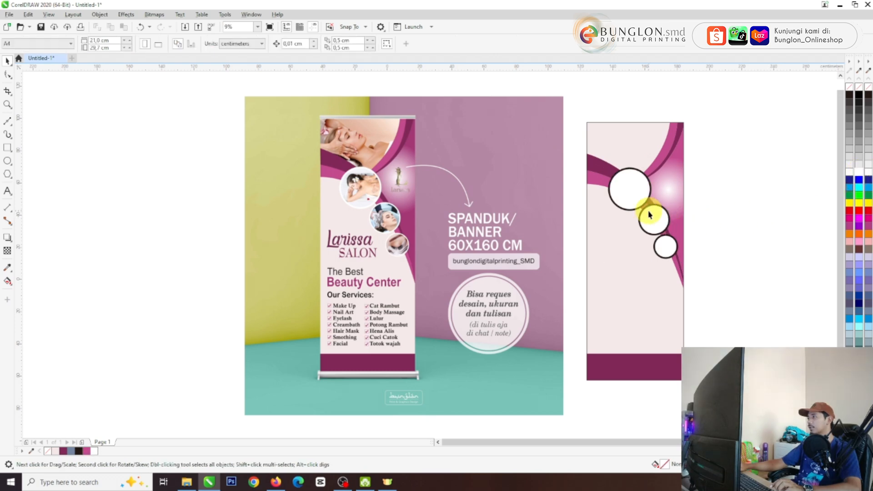
Step: Fine-tune the circle positions on the new banner, nudging the smallest one slightly down and the largest one slightly left
scroll(664, 226, up, 4)
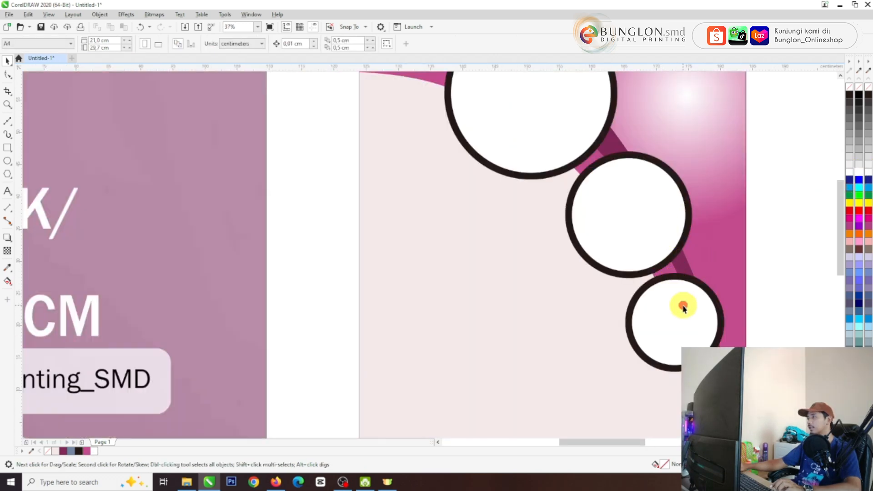
click(686, 308)
drag(685, 307, 689, 311)
scroll(539, 226, down, 2)
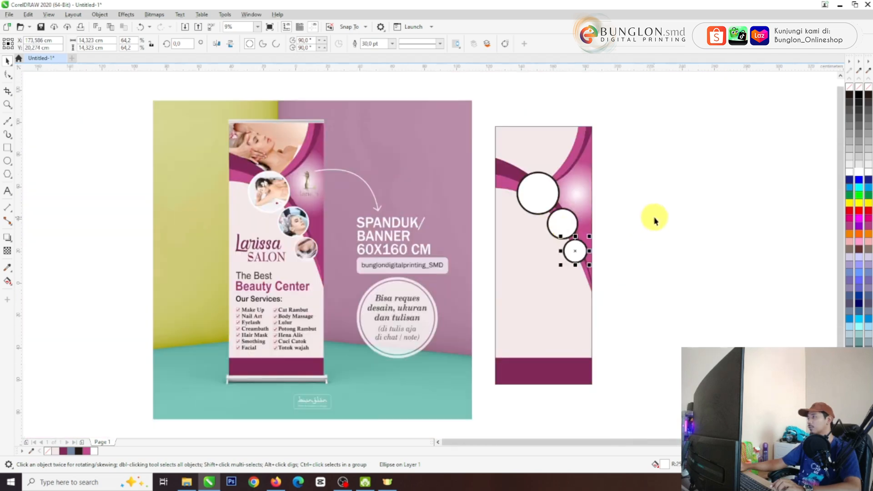
click(624, 226)
click(536, 191)
scroll(538, 191, up, 4)
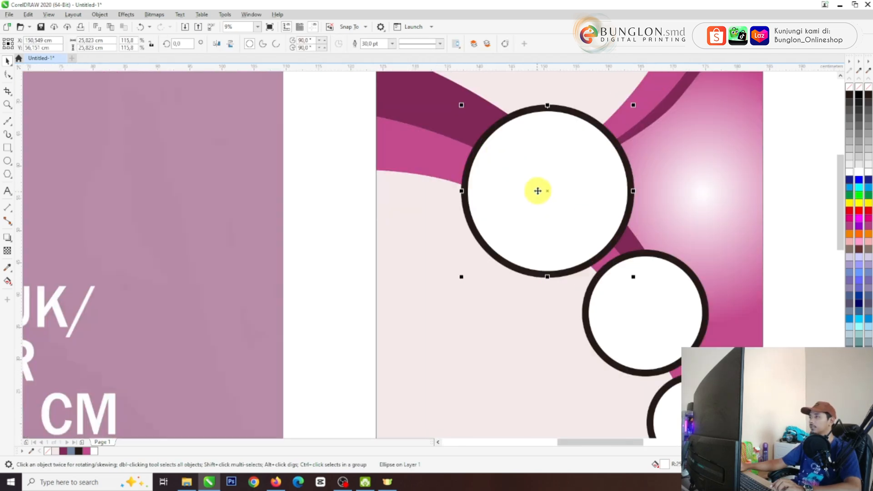
drag(537, 178, 501, 156)
scroll(536, 177, down, 1)
click(731, 178)
scroll(567, 212, down, 1)
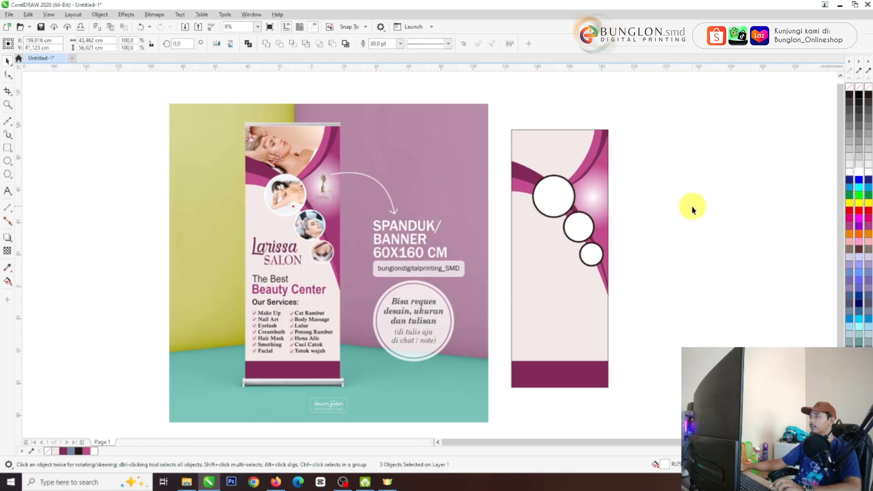
click(692, 207)
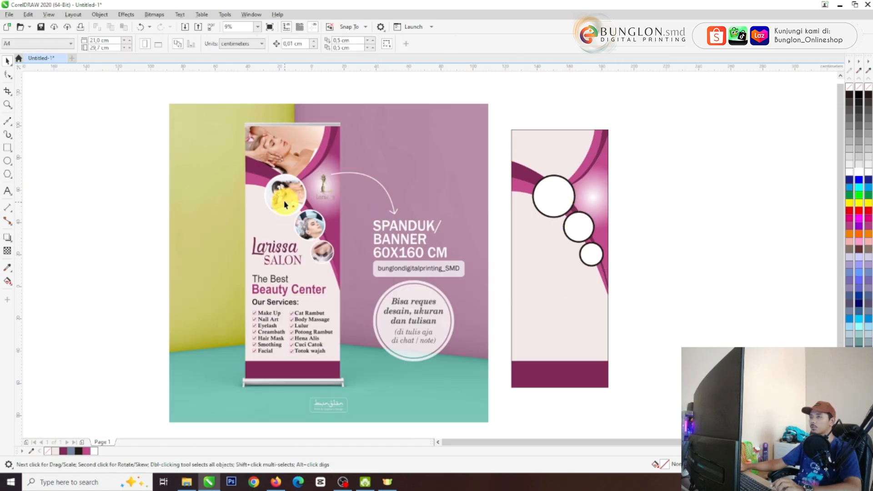
Step: Compare the loose salon photos with the circular pictures on the reference banner to match each photo to its circle
scroll(285, 205, down, 1)
scroll(589, 205, up, 1)
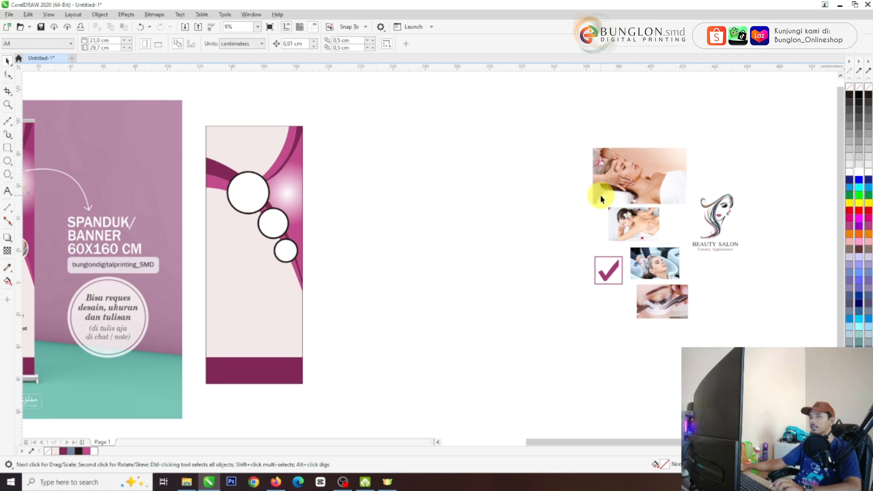
scroll(600, 199, down, 1)
scroll(285, 197, up, 1)
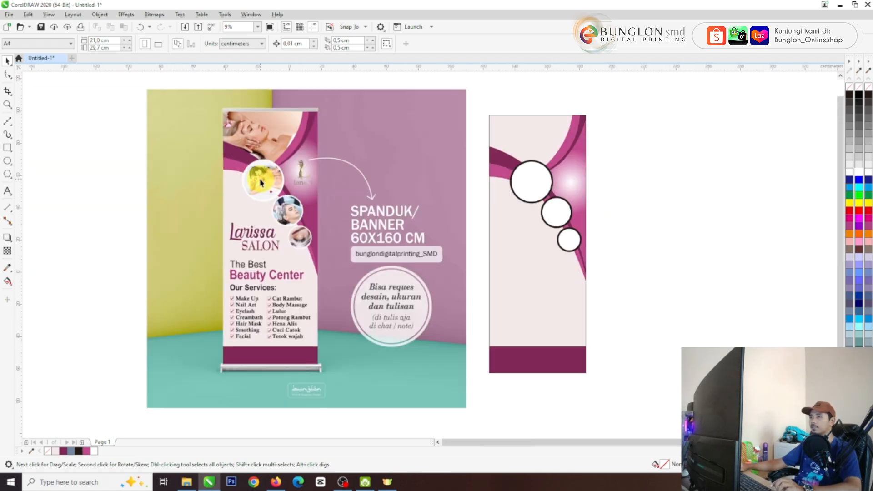
scroll(260, 183, down, 1)
scroll(261, 188, up, 1)
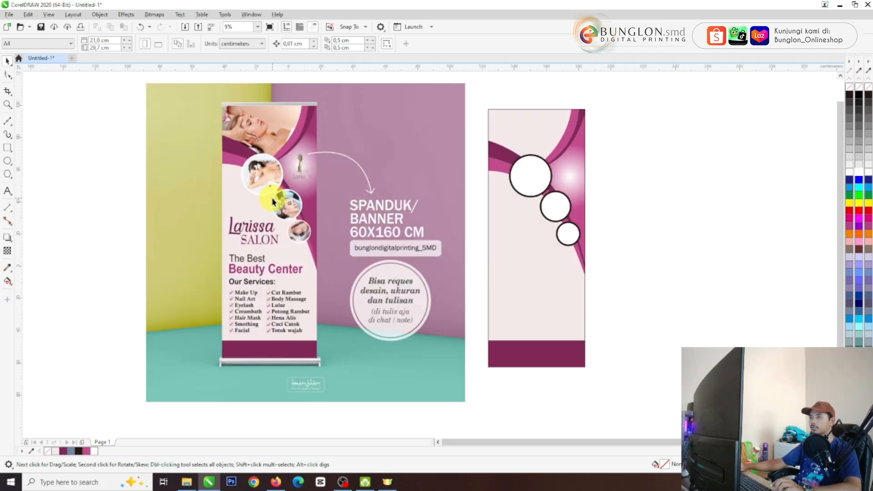
scroll(272, 201, down, 1)
scroll(276, 207, up, 1)
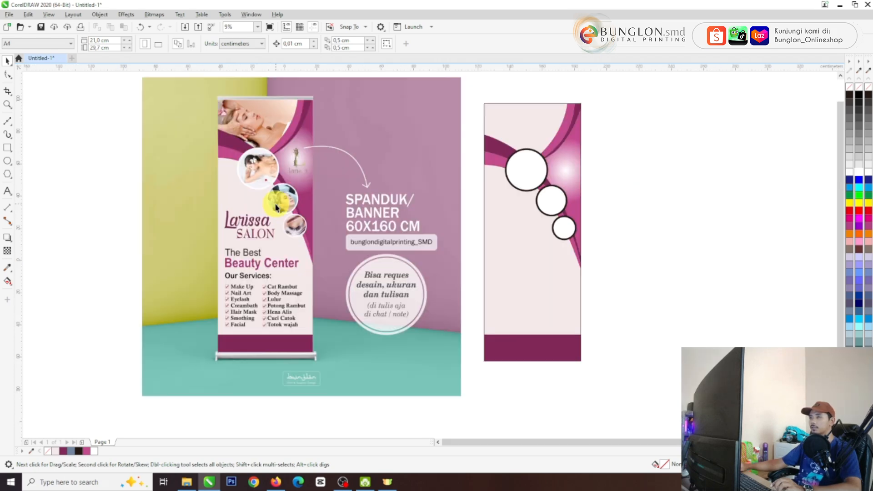
scroll(299, 227, down, 1)
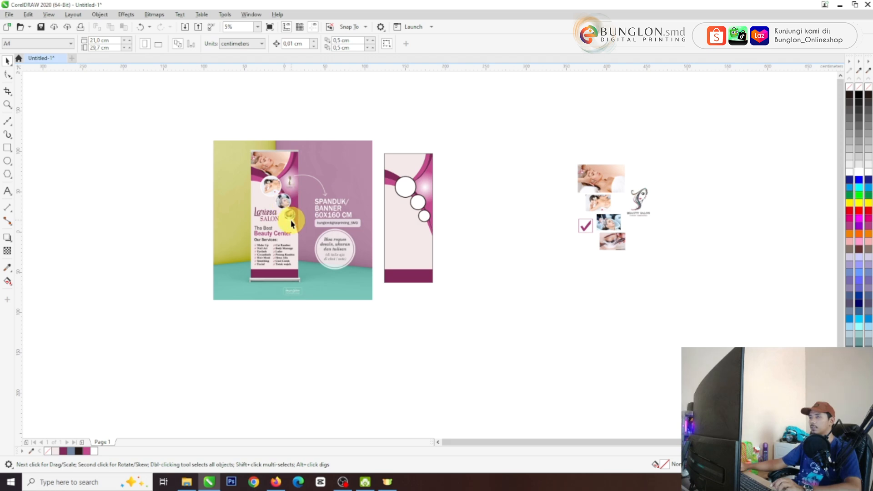
click(608, 225)
scroll(612, 233, up, 1)
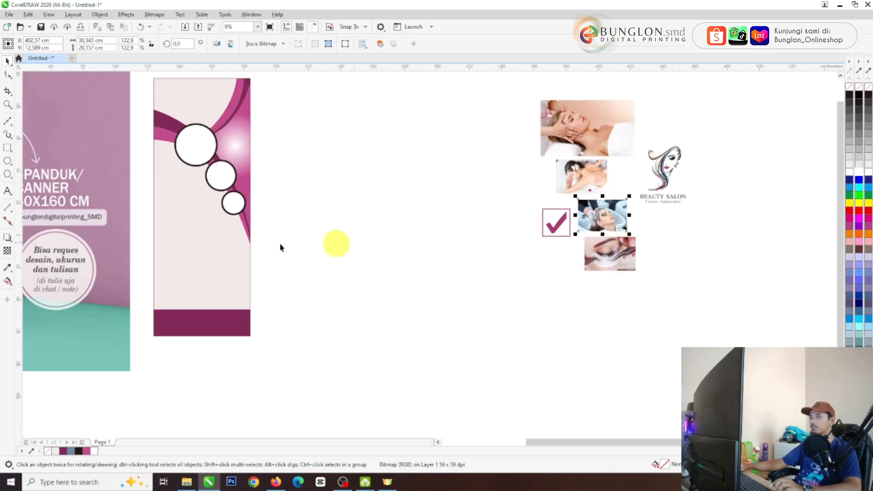
scroll(441, 229, down, 1)
scroll(198, 220, up, 1)
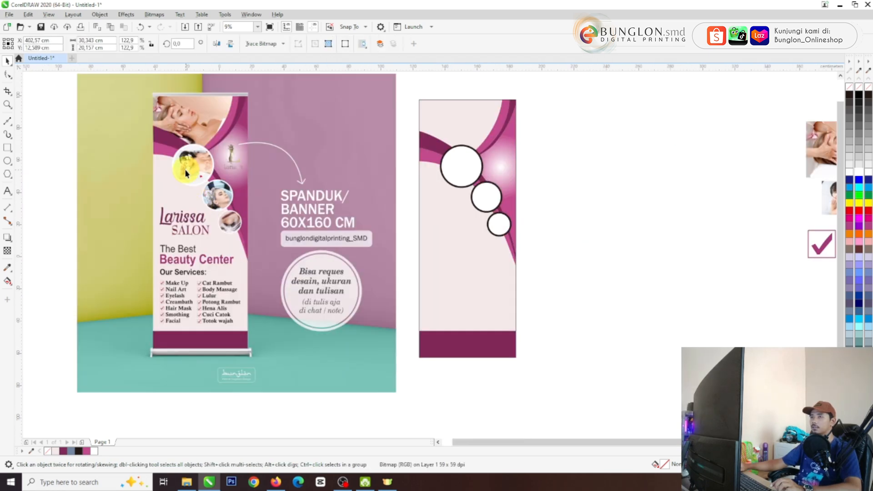
scroll(190, 170, down, 1)
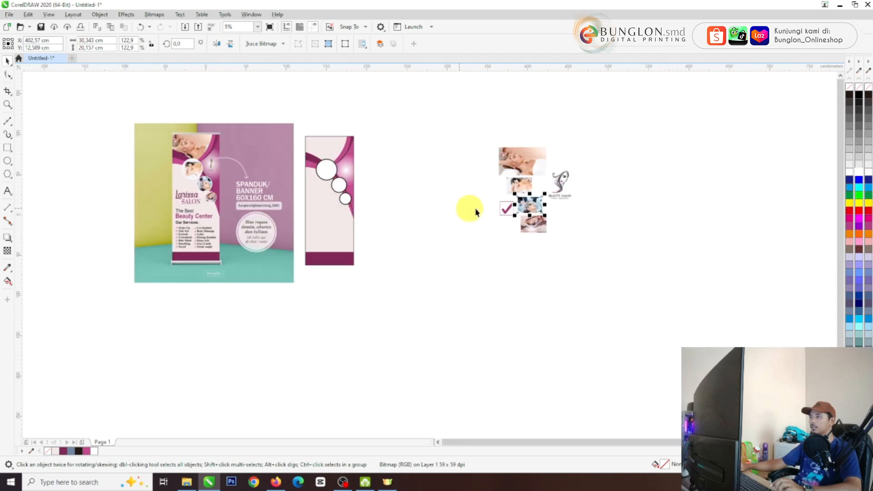
Step: PowerClip the massage photo with the white flower inside the largest circle on the new banner
scroll(519, 187, up, 1)
right_click(525, 181)
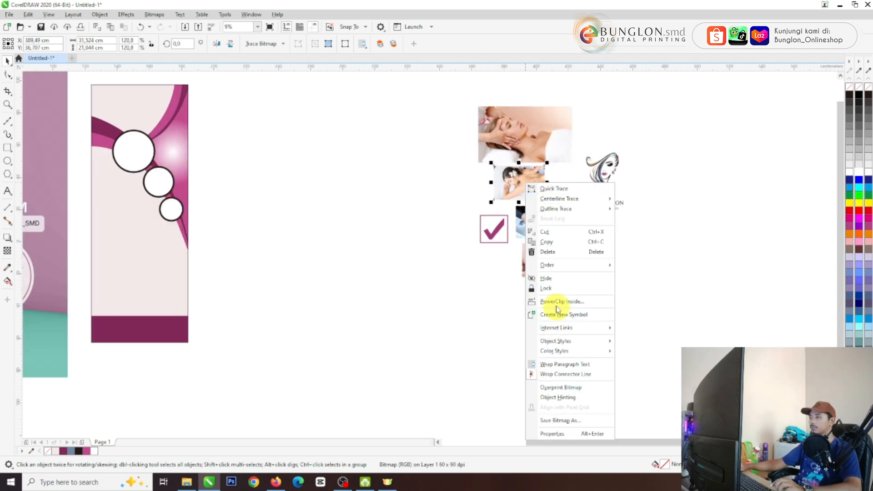
click(555, 306)
click(127, 150)
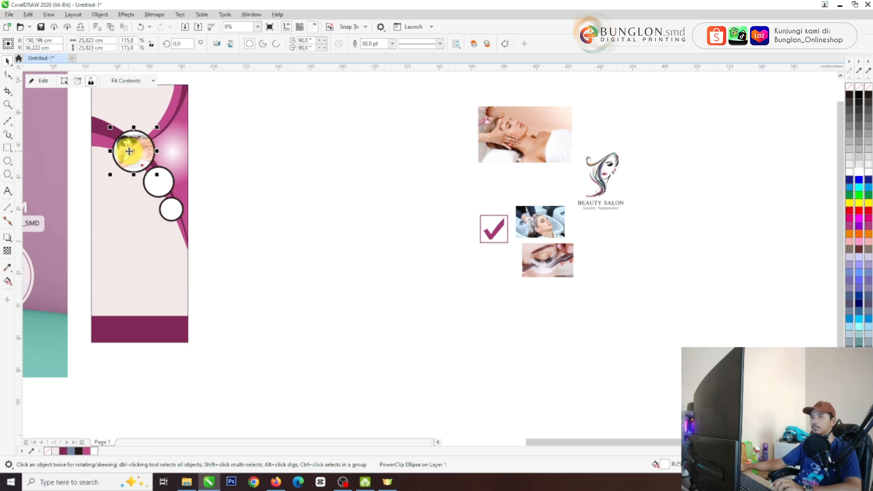
Step: PowerClip the hair-wash photo inside the middle circle on the new banner
click(548, 226)
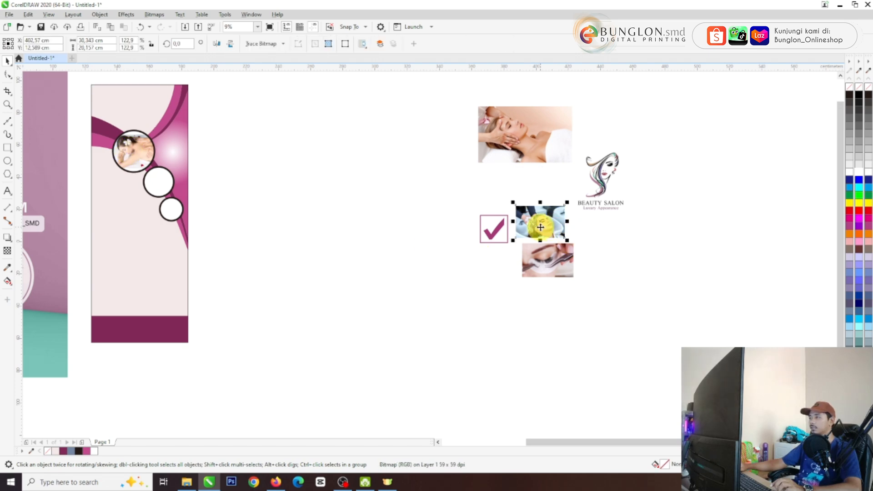
right_click(540, 227)
click(563, 336)
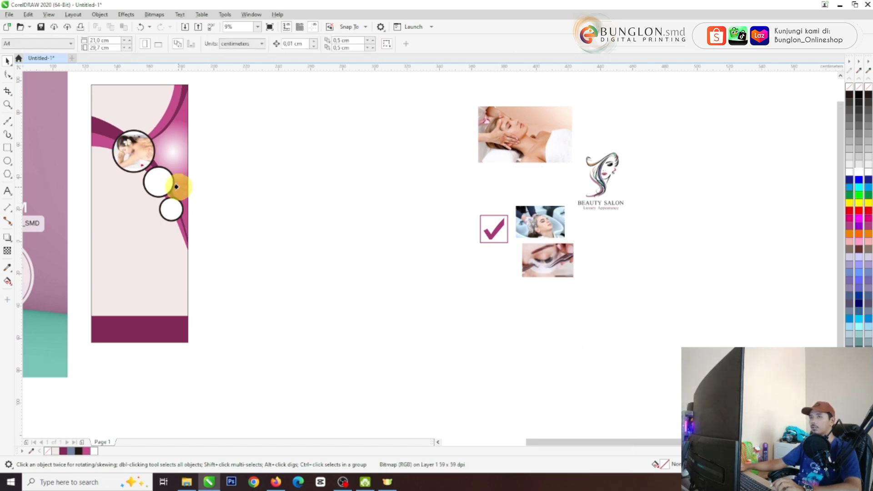
click(155, 181)
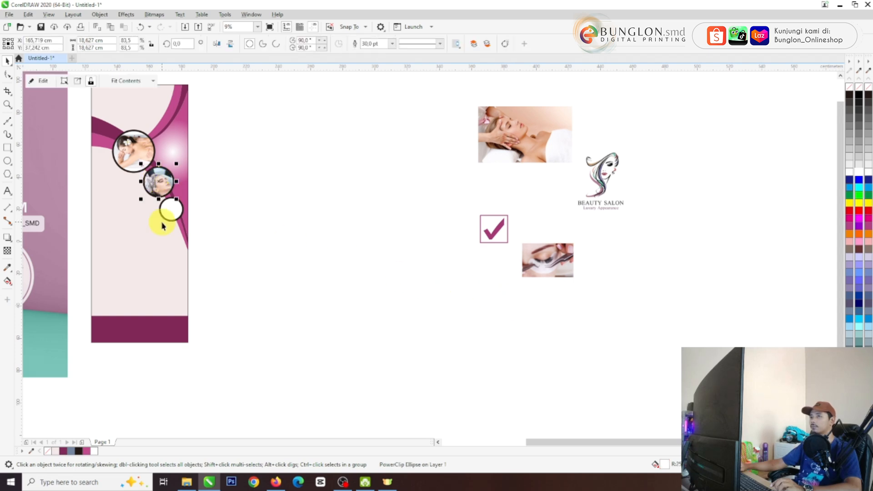
Step: PowerClip the eyelash photo inside the smallest circle on the new banner
click(543, 261)
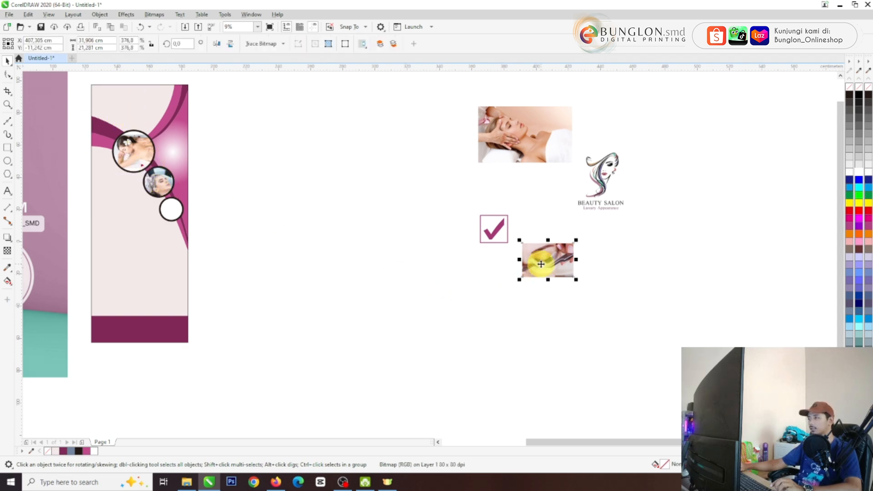
right_click(540, 266)
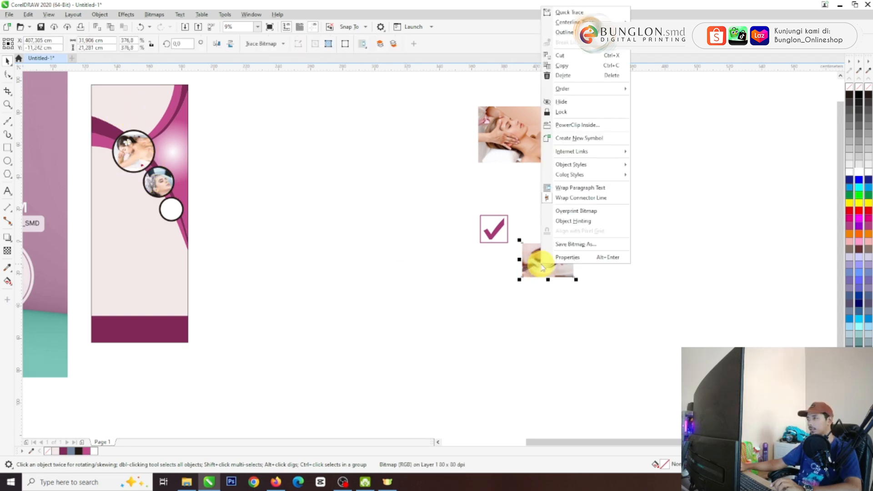
click(582, 130)
click(170, 208)
click(267, 216)
scroll(636, 255, down, 2)
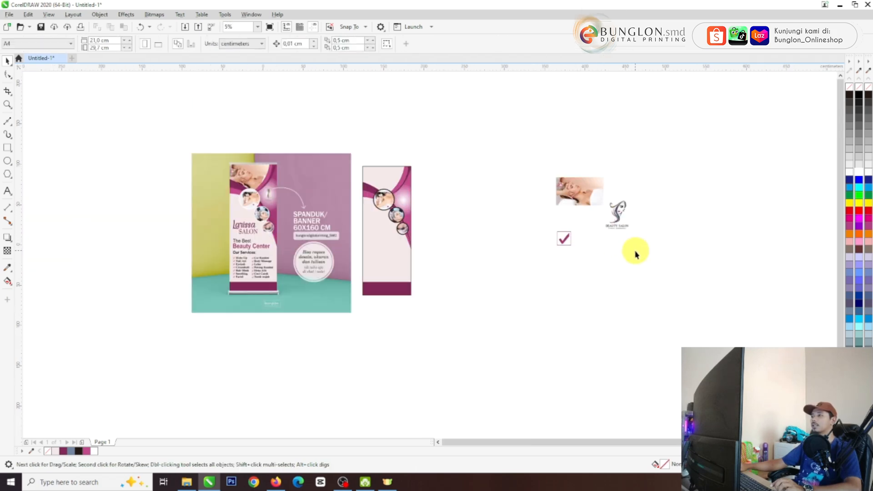
Step: Shrink the massage photo within the largest circle to about 28.6 × 19.1 cm and finish editing the PowerClip
scroll(368, 212, up, 3)
scroll(499, 243, down, 2)
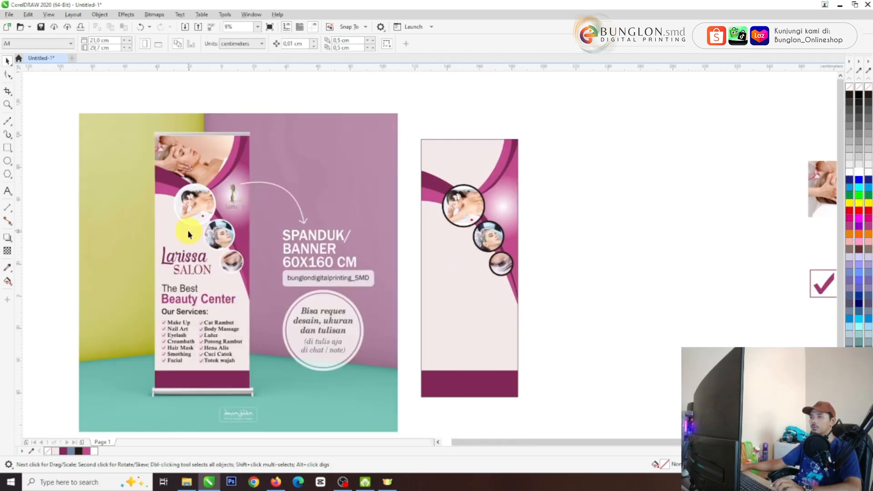
scroll(485, 264, up, 3)
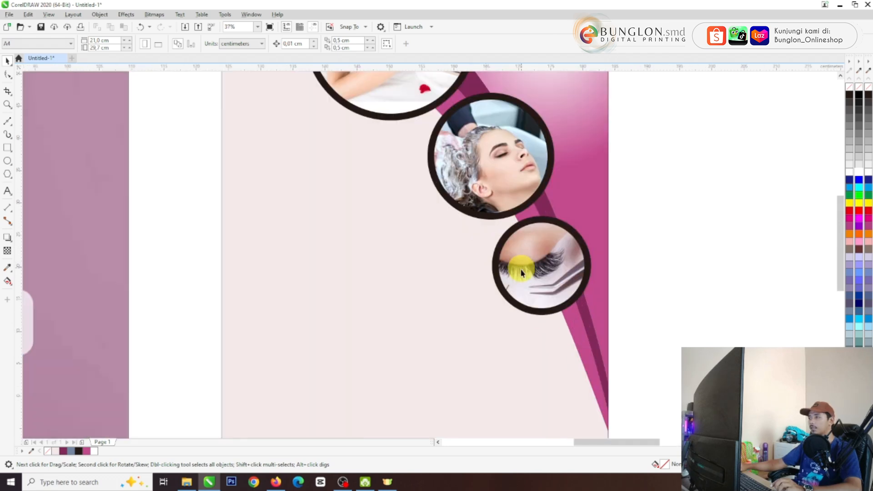
scroll(518, 267, down, 3)
scroll(477, 221, up, 3)
scroll(479, 221, down, 3)
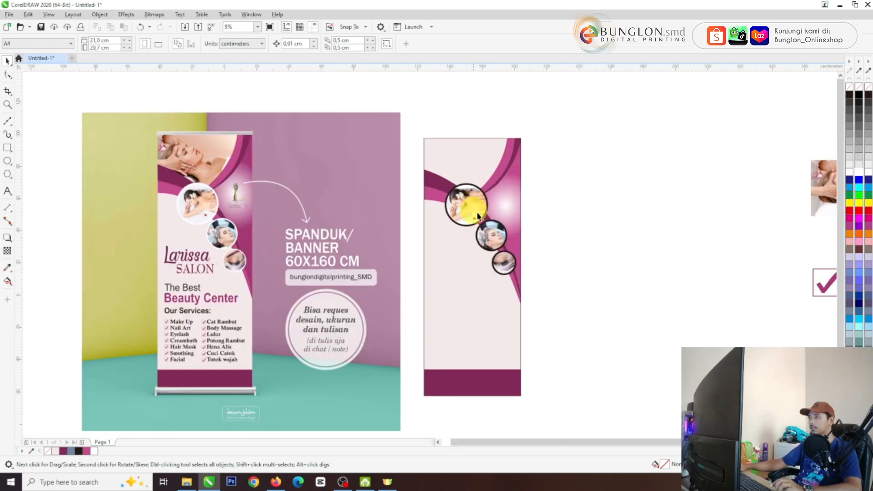
scroll(468, 209, up, 3)
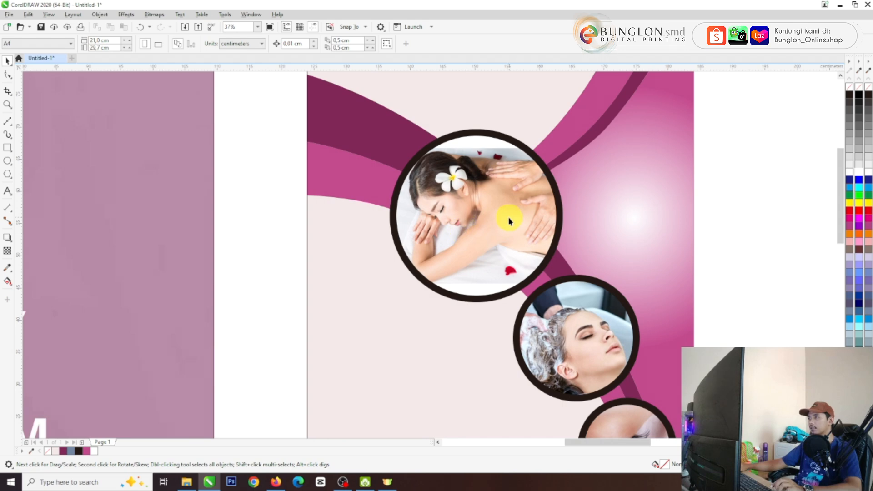
double_click(508, 221)
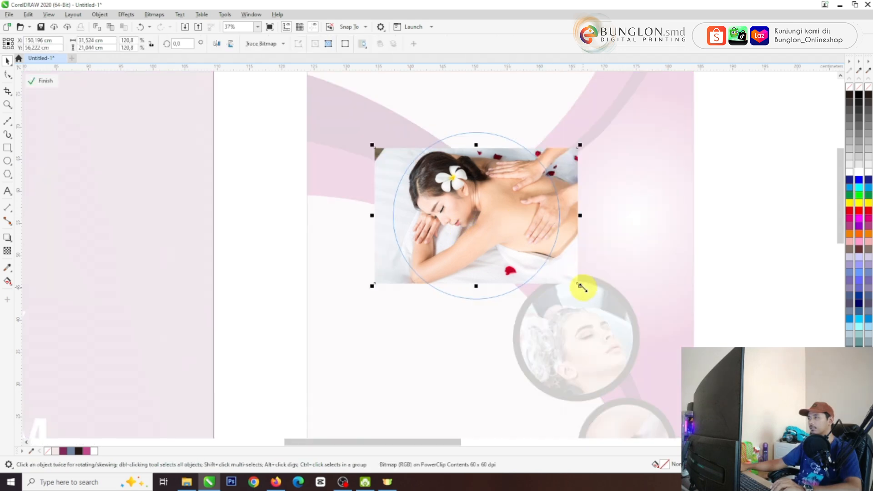
drag(580, 285, 571, 280)
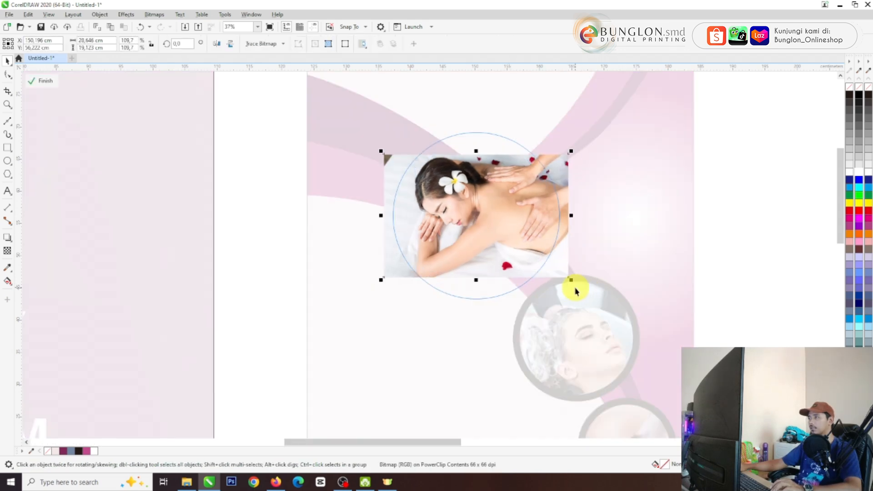
click(59, 86)
Step: Shrink the hair-wash photo within the middle circle to about 26.7 × 17.7 cm and shift it slightly right
scroll(275, 175, down, 2)
click(416, 266)
scroll(431, 252, up, 2)
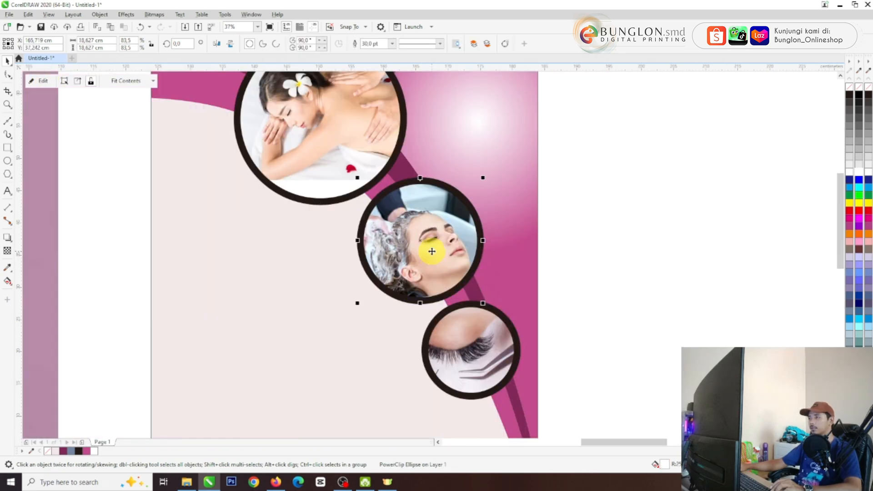
double_click(431, 251)
drag(518, 305, 509, 308)
drag(411, 235, 415, 236)
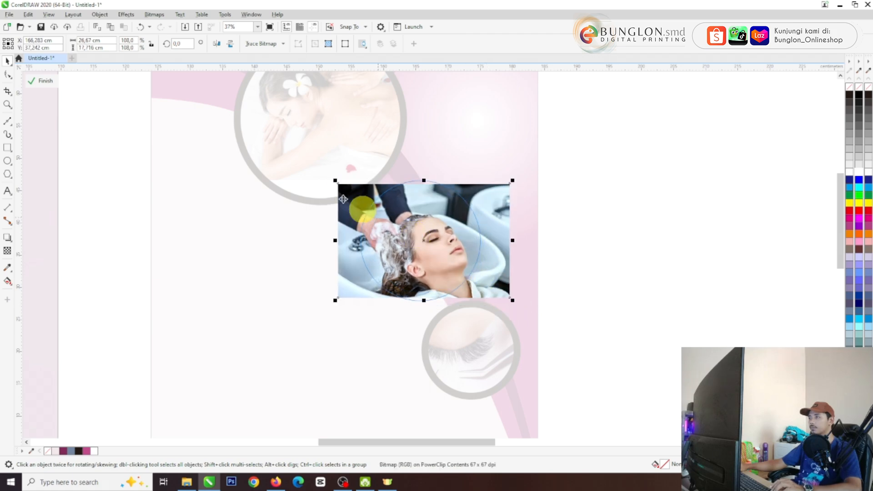
click(45, 82)
Step: Shrink the eyelash photo within the smallest circle to about 19.4 × 12.9 cm and shift it slightly right
click(437, 351)
scroll(463, 347, down, 2)
scroll(471, 335, up, 2)
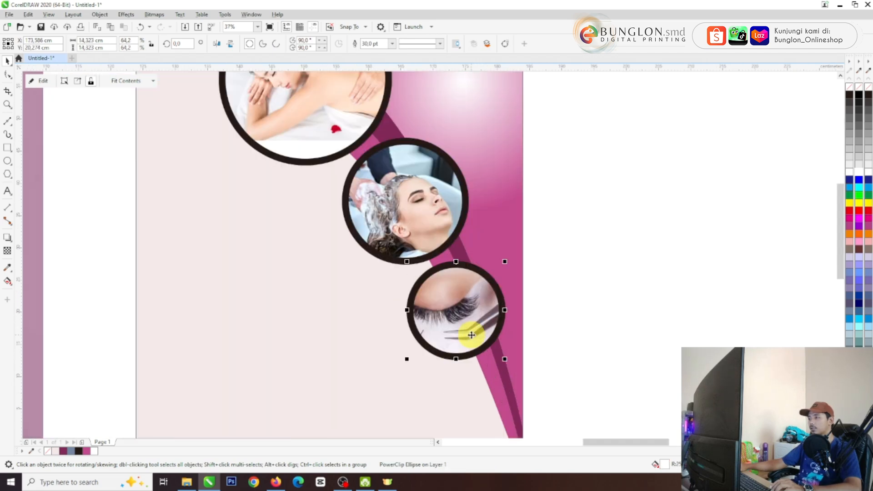
double_click(471, 335)
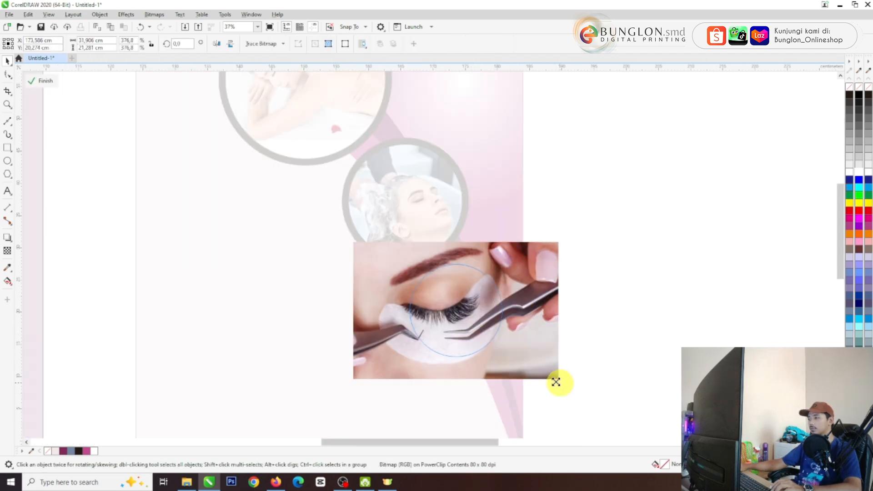
drag(555, 382, 524, 363)
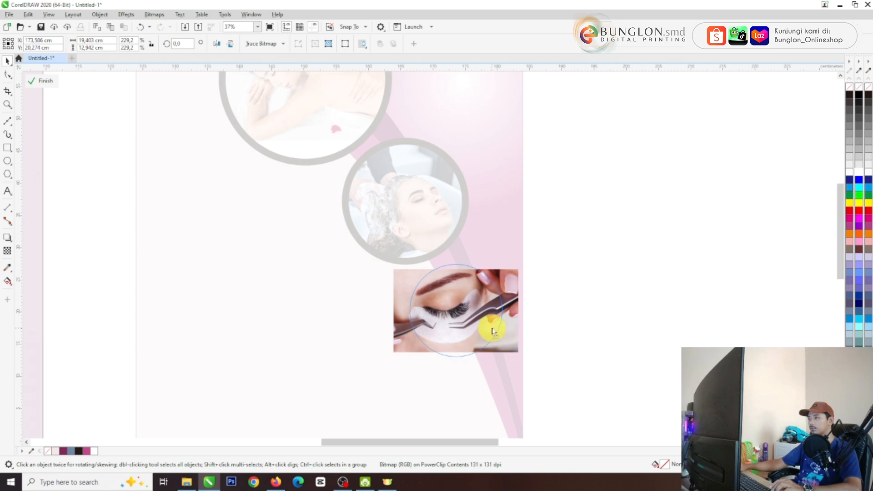
drag(492, 331, 496, 329)
click(44, 81)
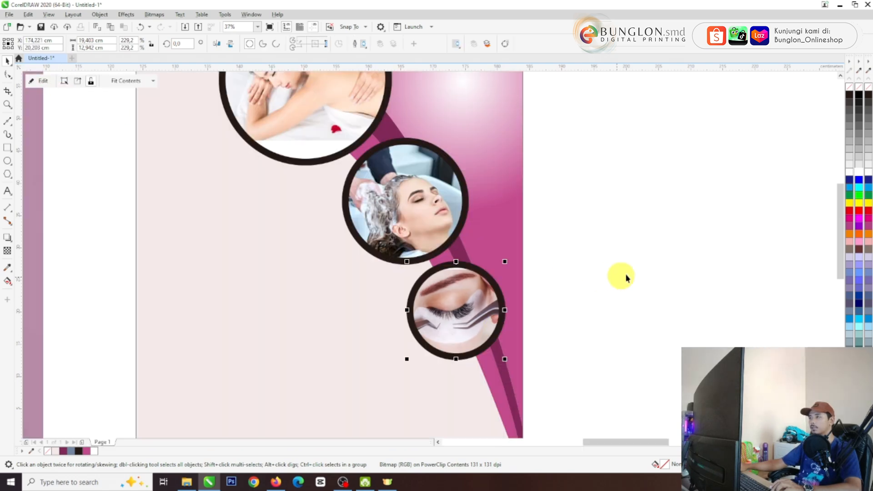
Step: Change the outline colour of all three photo circles on the new banner to white
click(626, 277)
scroll(503, 293, down, 4)
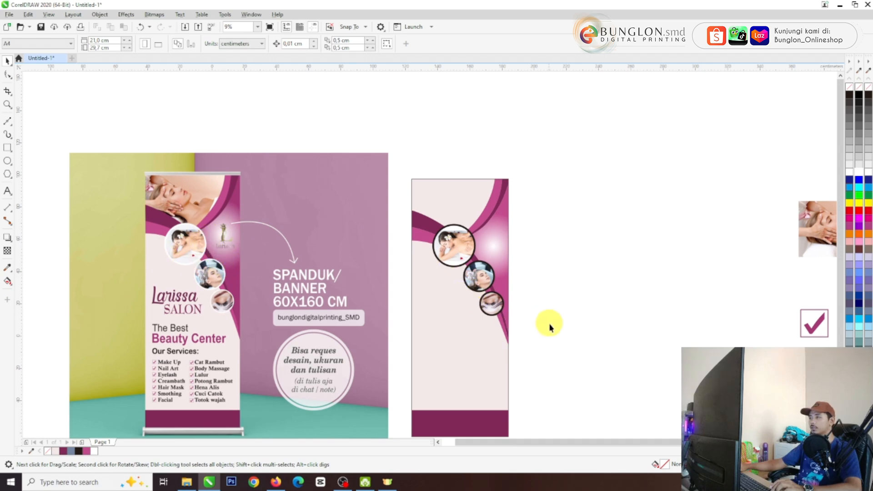
drag(557, 333, 420, 214)
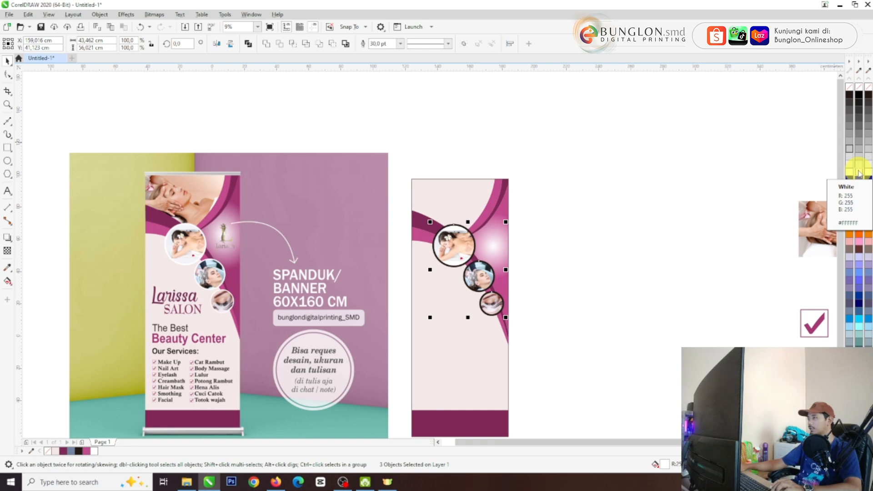
right_click(858, 172)
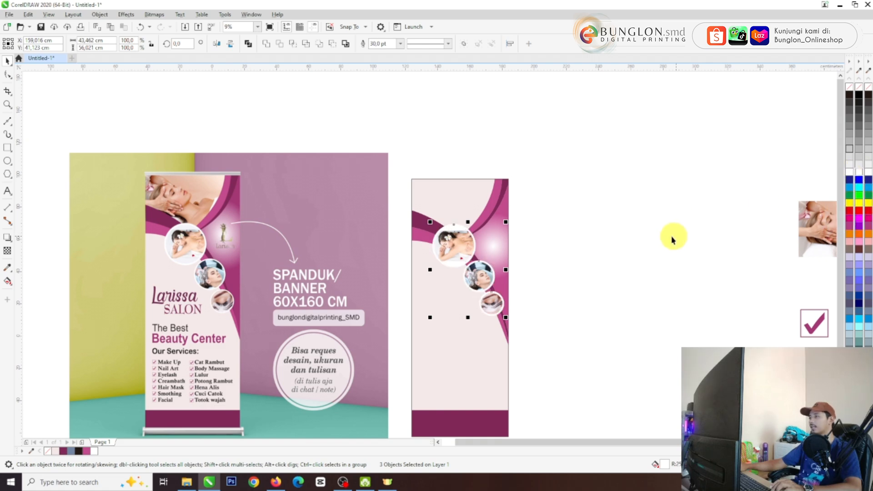
click(661, 243)
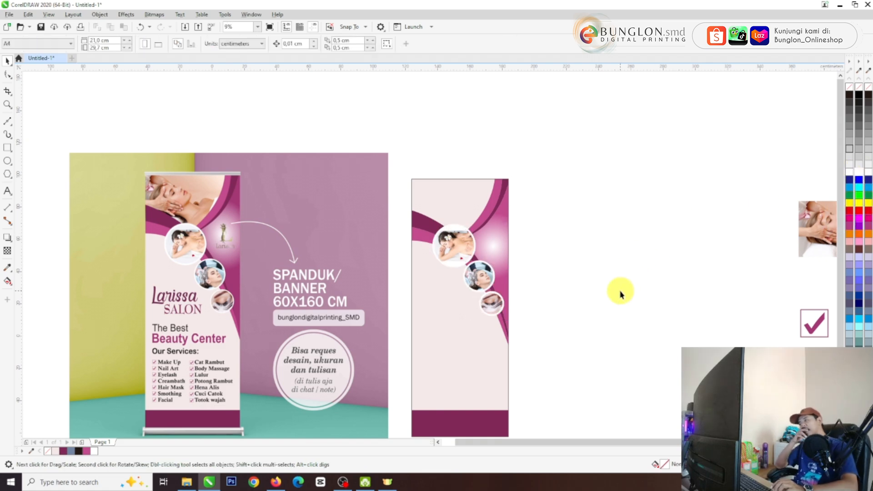
Step: Move the loose facial-massage photo closer to the new banner
scroll(547, 199, down, 1)
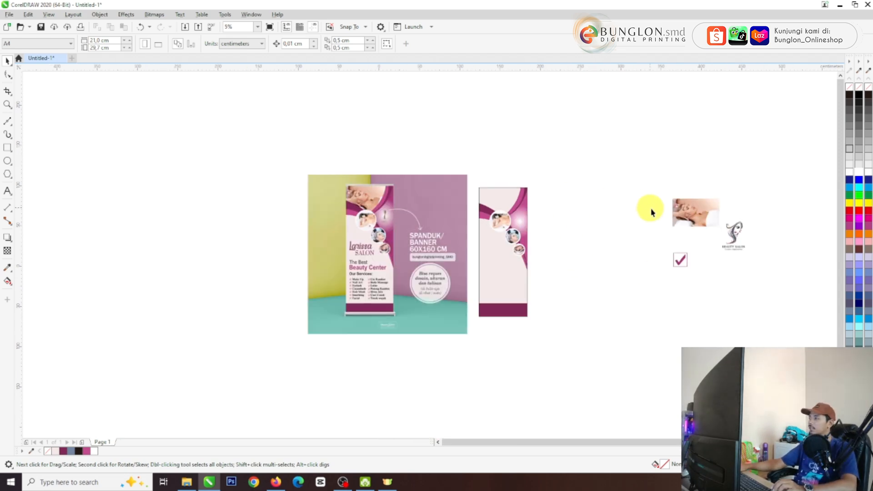
scroll(698, 217, up, 1)
click(695, 214)
scroll(695, 214, down, 1)
drag(695, 214, 608, 213)
scroll(379, 203, up, 1)
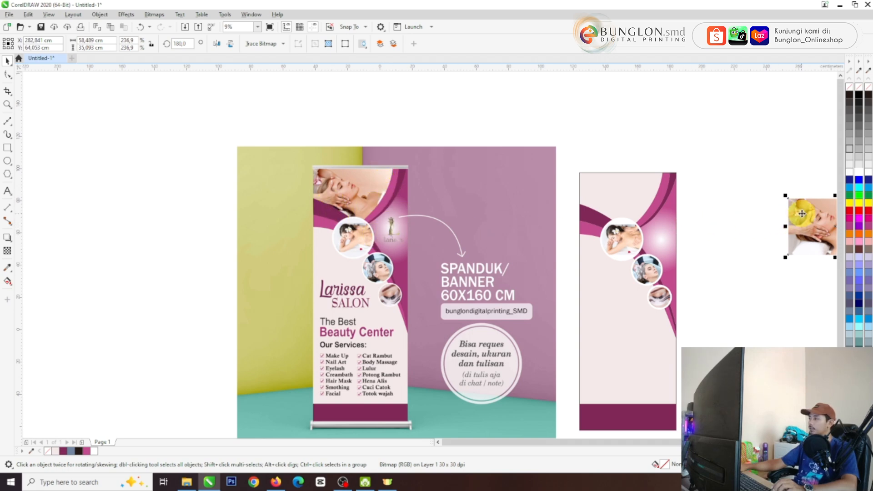
Step: PowerClip the facial-massage photo inside the new banner's background rectangle, over its upper part
right_click(802, 213)
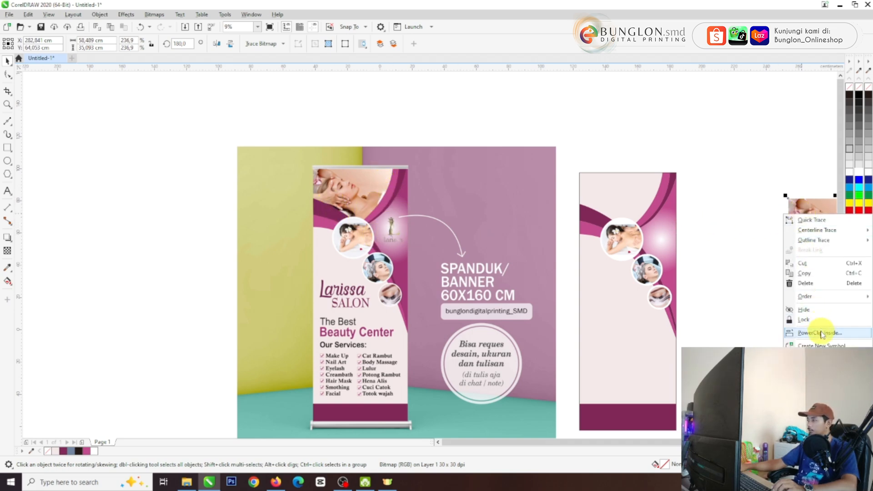
click(710, 192)
drag(812, 215, 612, 191)
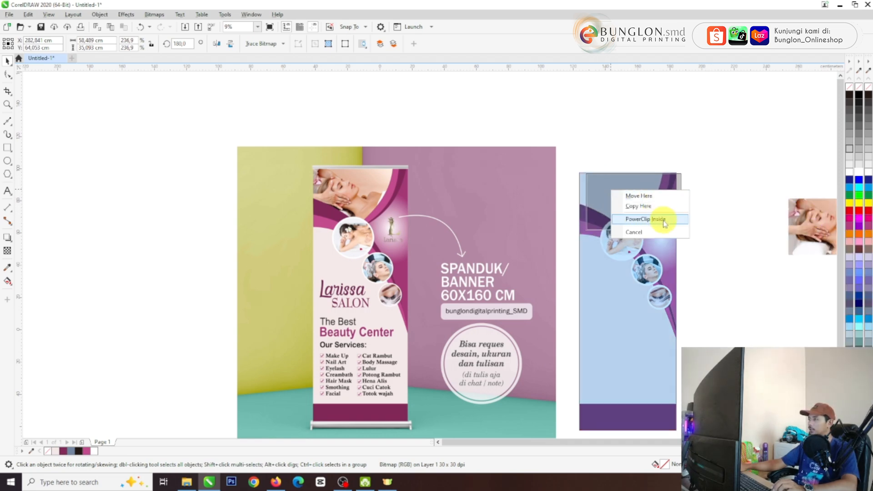
click(664, 220)
Step: Edit the banner's PowerClip contents and align the facial-massage photo with the banner's upper-left corner
scroll(668, 191, up, 3)
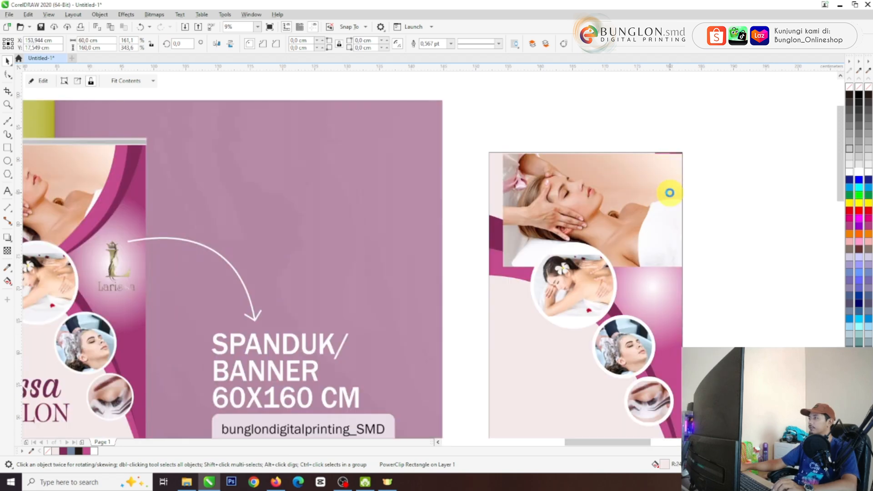
scroll(483, 173, up, 2)
scroll(489, 175, down, 2)
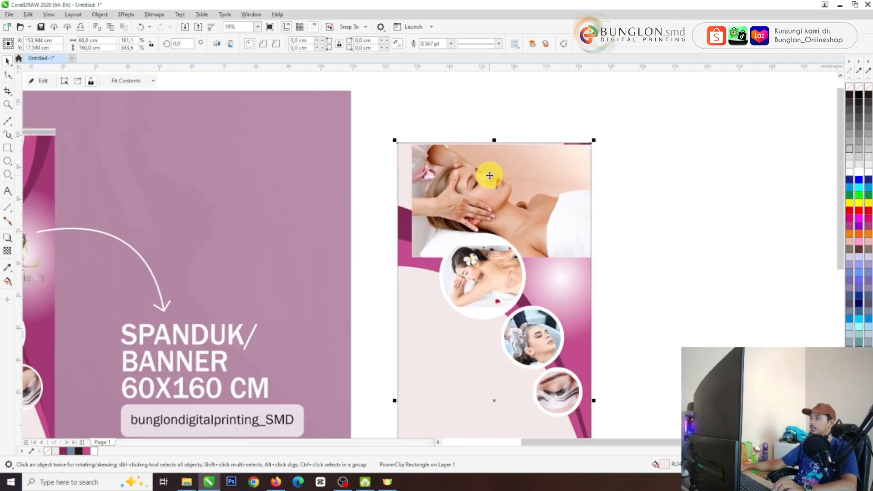
double_click(537, 177)
mouse_move(524, 187)
mouse_down()
mouse_move(498, 173)
mouse_move(514, 181)
mouse_up()
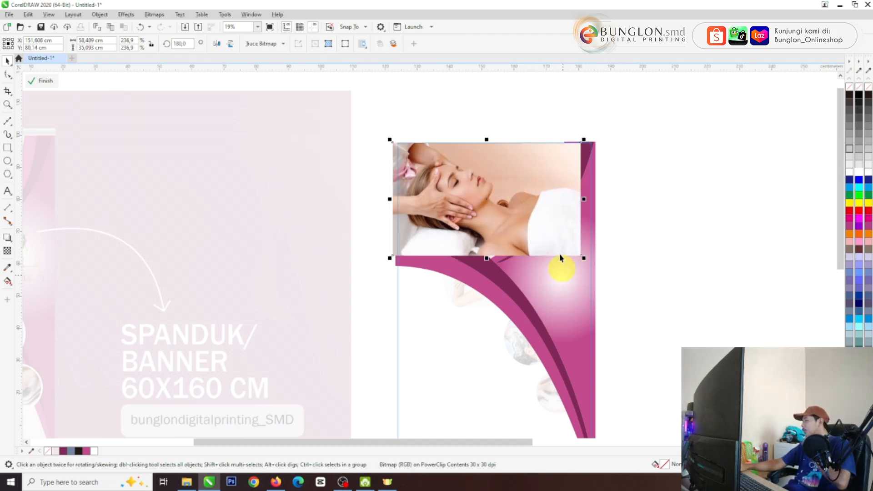
mouse_move(533, 195)
mouse_down()
mouse_move(541, 195)
mouse_move(523, 190)
mouse_move(535, 193)
mouse_up()
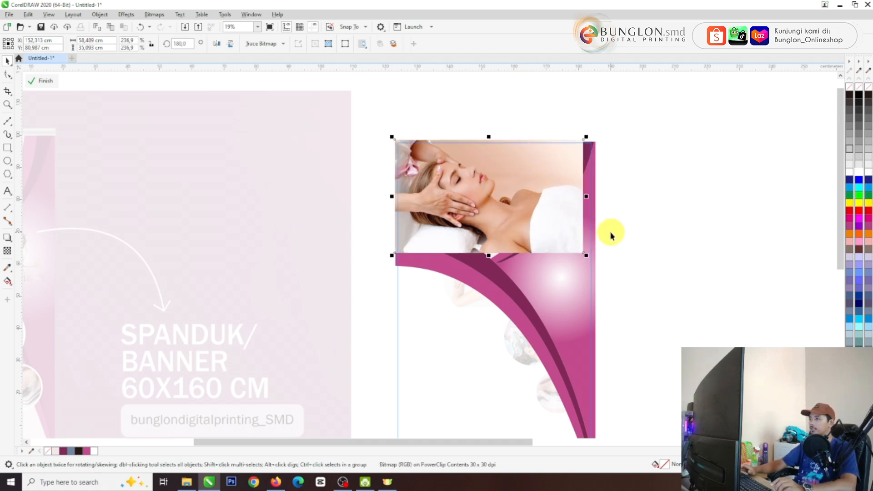
Step: Send the facial-massage photo behind the purple curves, nudge it slightly right, and finish editing the PowerClip
key(shift+Page_Down)
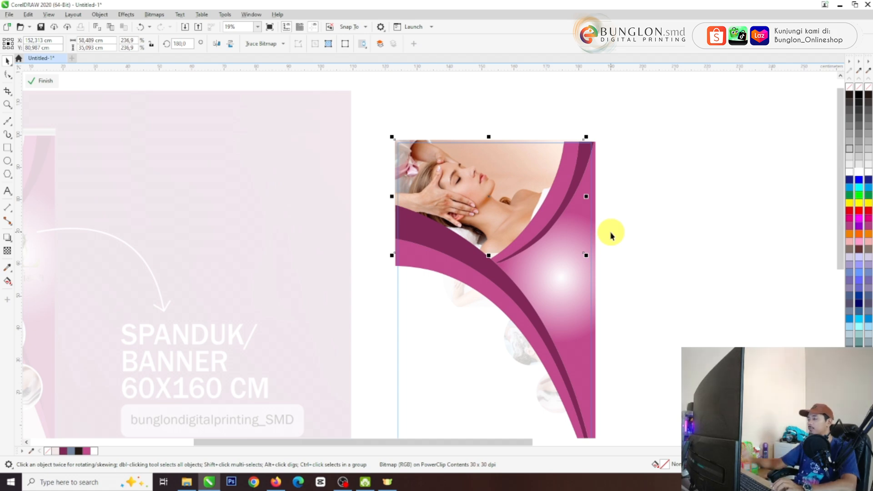
click(634, 242)
click(489, 184)
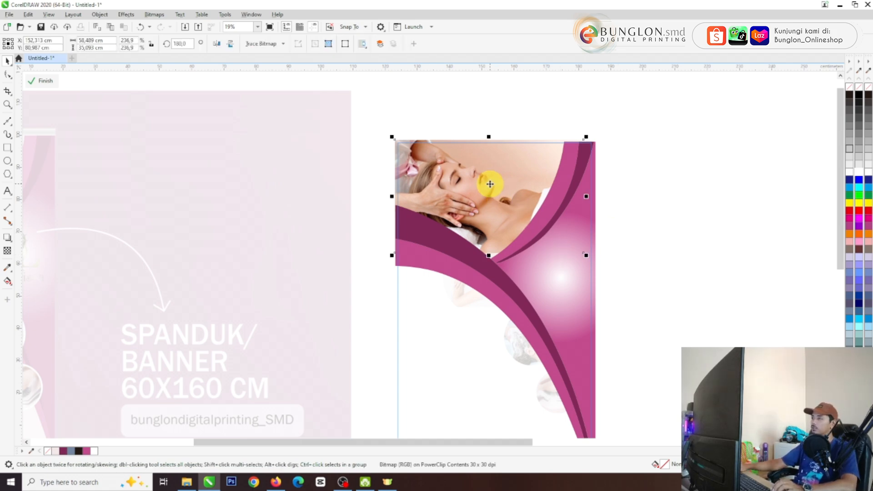
drag(491, 184, 492, 184)
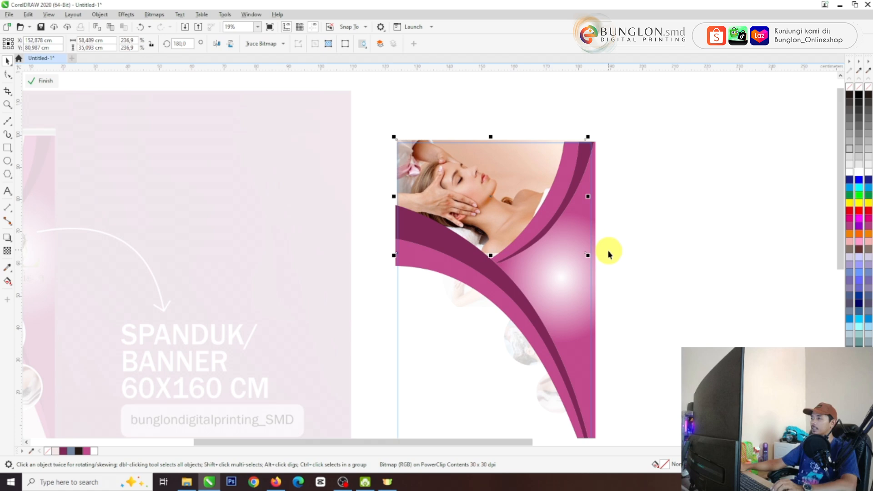
click(667, 239)
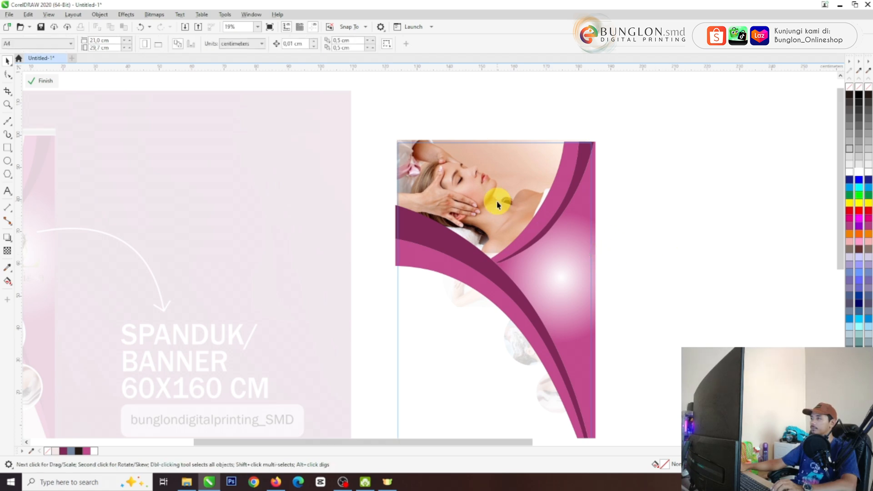
click(42, 87)
Step: Fill the back-massage circle's empty lower area with the pale colour sampled from the photo's lower edge
scroll(546, 127, down, 1)
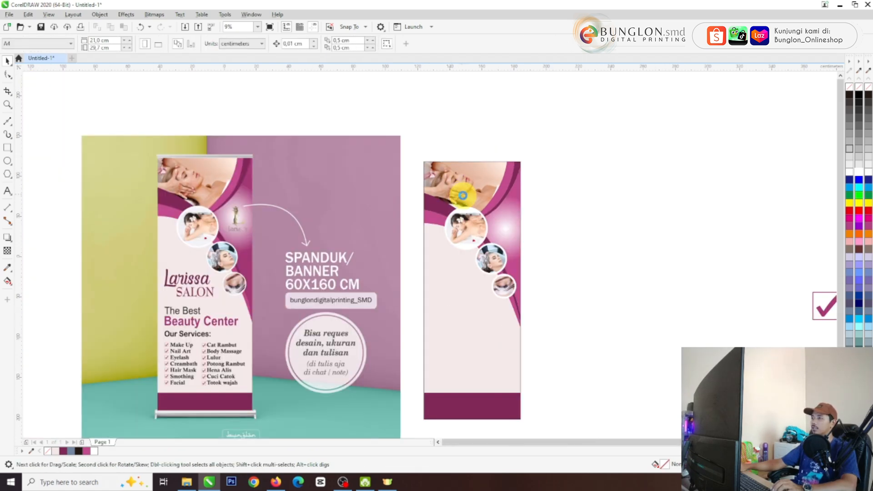
scroll(462, 195, down, 1)
scroll(459, 212, up, 1)
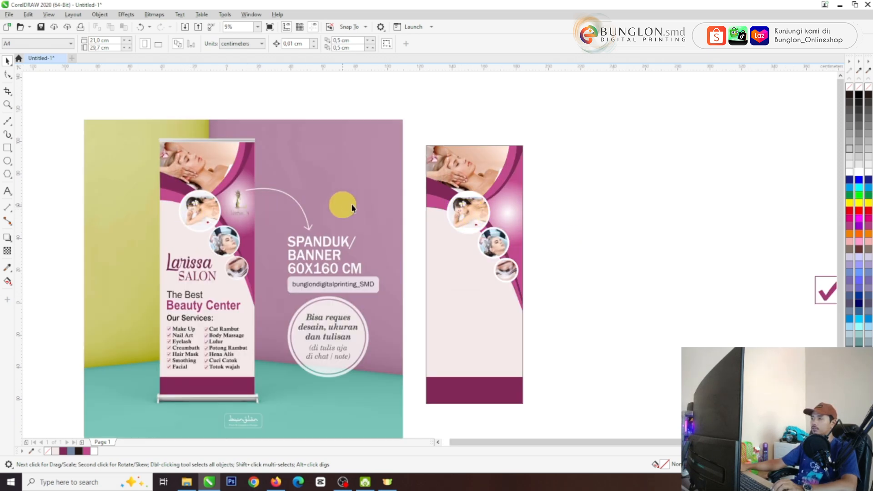
scroll(475, 214, up, 3)
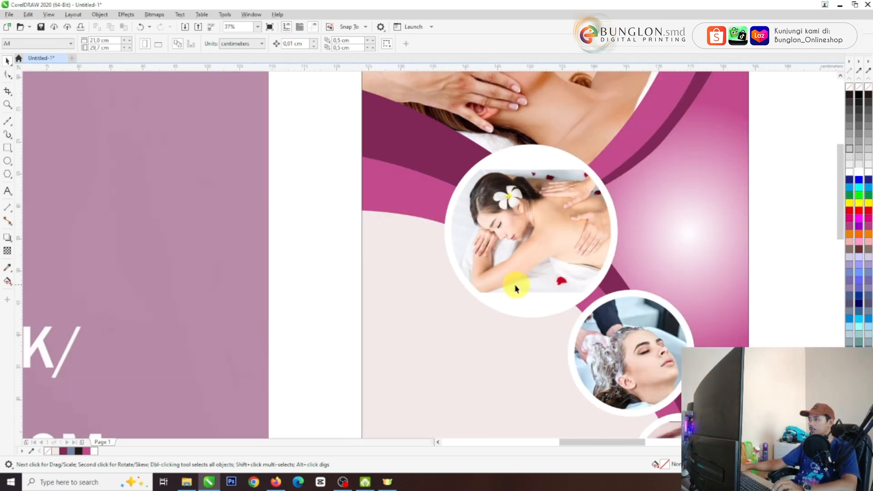
click(8, 269)
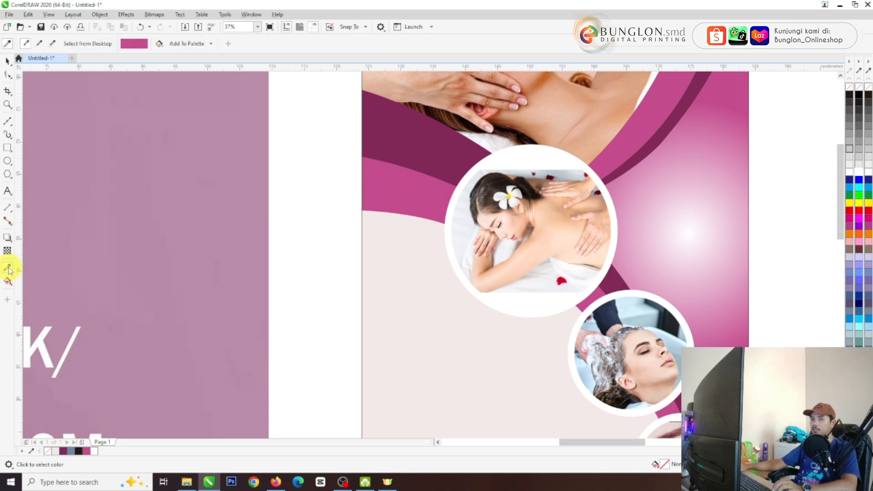
click(537, 287)
click(530, 294)
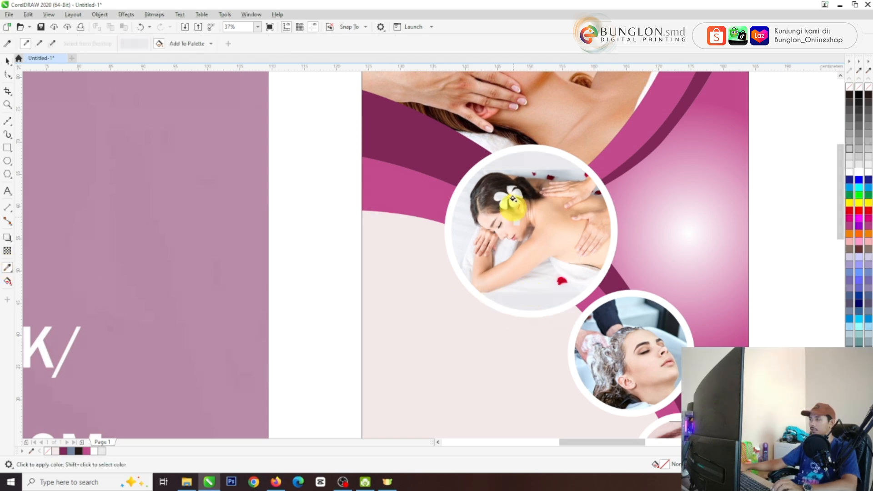
scroll(512, 200, down, 2)
scroll(507, 192, down, 2)
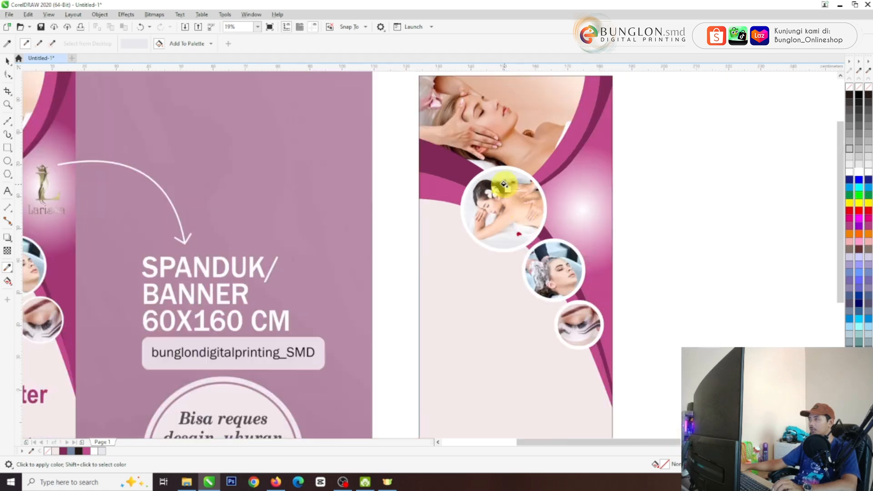
Step: Try to fill the eyelash circle with the colour #E4D0C9 sampled from its photo's upper edge
scroll(563, 303, up, 2)
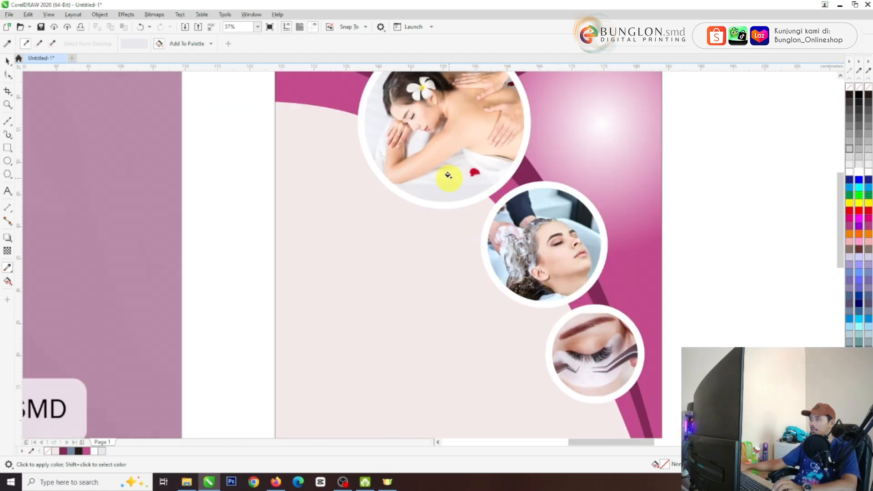
scroll(452, 200, down, 2)
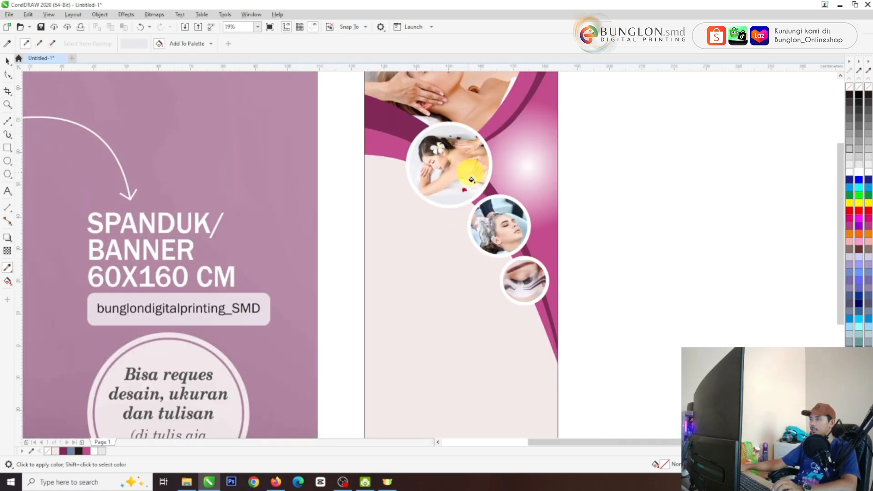
scroll(536, 357, up, 2)
key(space)
scroll(531, 291, up, 2)
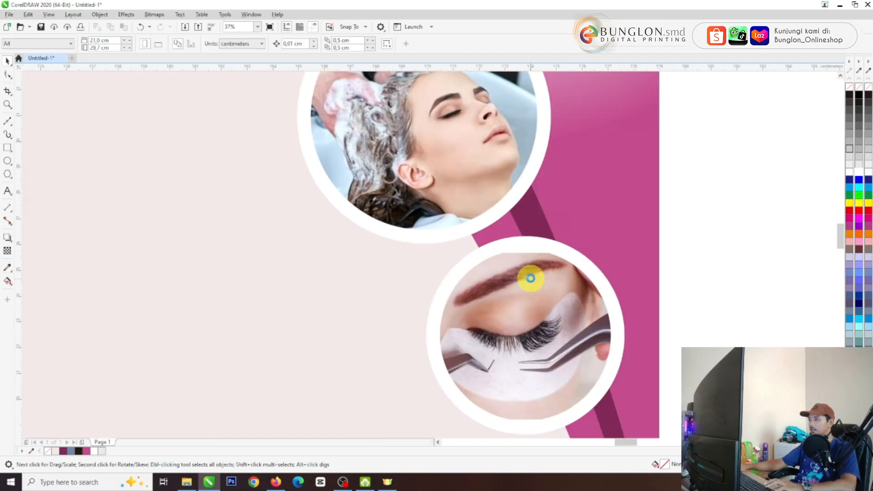
scroll(530, 277, up, 2)
key(space)
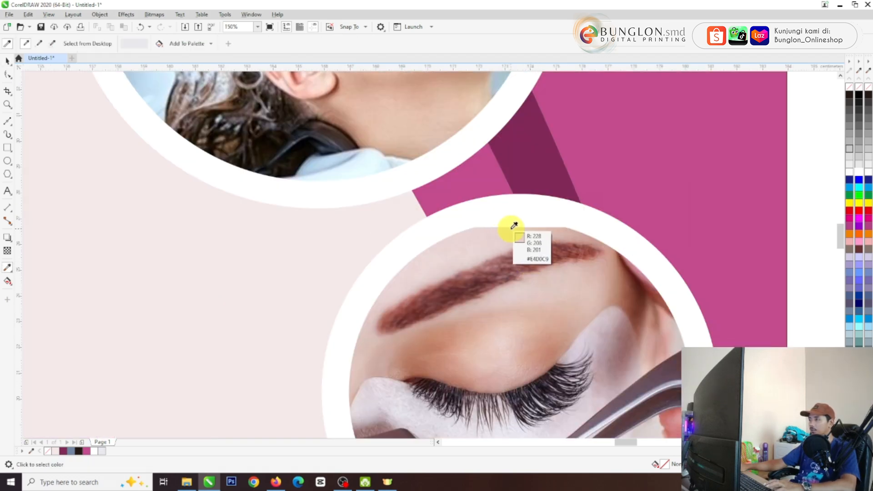
click(514, 226)
click(512, 223)
key(ctrl+z)
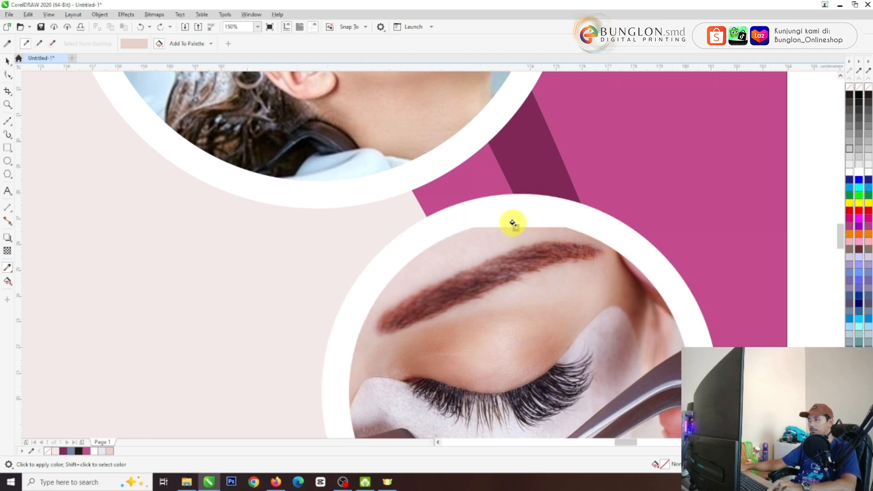
scroll(513, 224, down, 3)
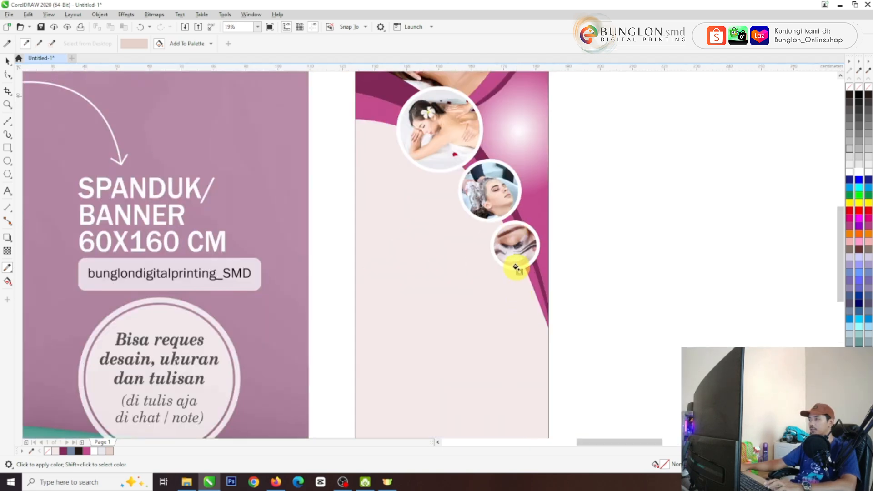
scroll(516, 266, up, 1)
key(space)
Step: Move the loose Beauty Salon logo closer to the new banner
scroll(564, 259, down, 1)
scroll(515, 183, up, 1)
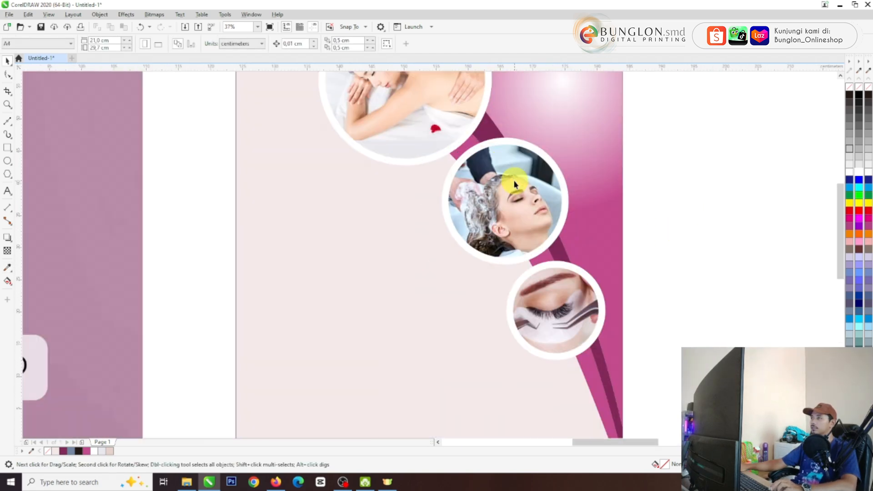
scroll(538, 241, down, 1)
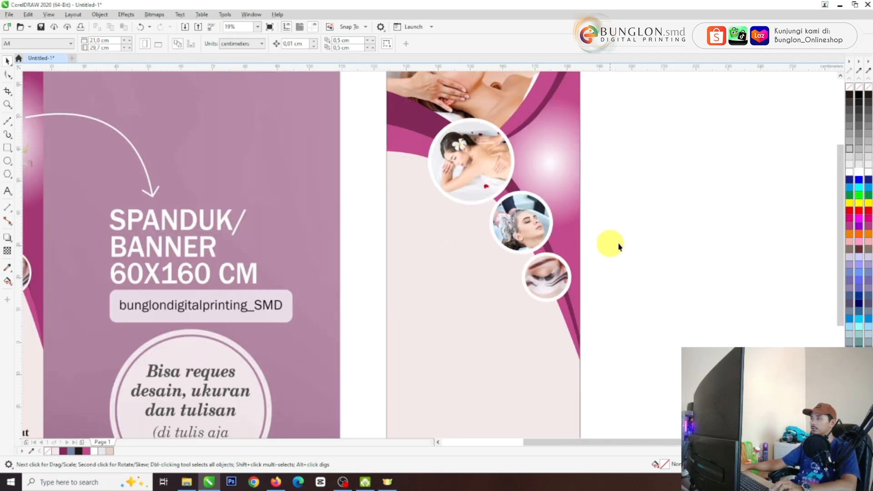
scroll(522, 259, down, 1)
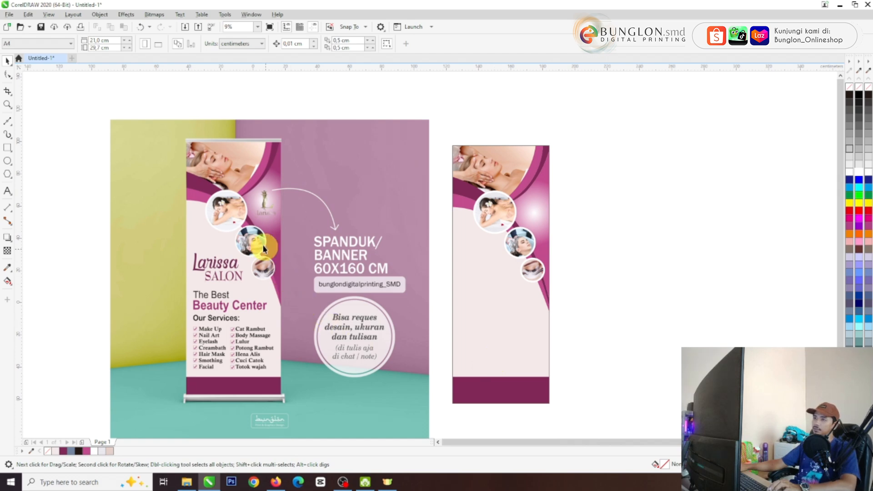
scroll(500, 250, down, 2)
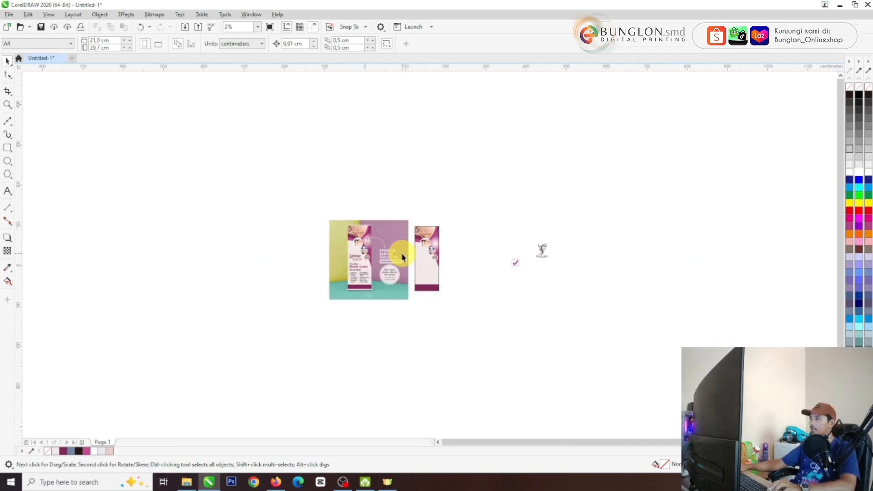
scroll(489, 259, up, 1)
drag(600, 240, 491, 237)
Step: Place the Beauty Salon logo over the new banner's right edge, beside the back-massage circle, and bring it to the front
scroll(246, 226, up, 2)
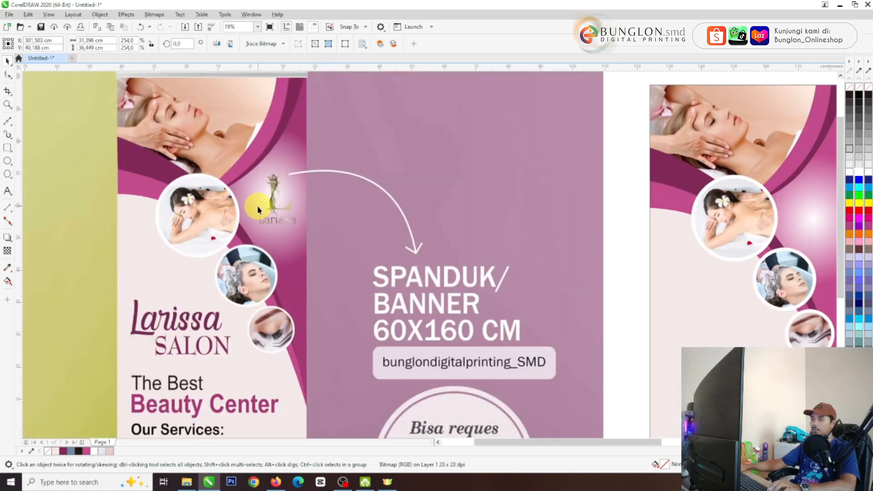
scroll(168, 280, down, 2)
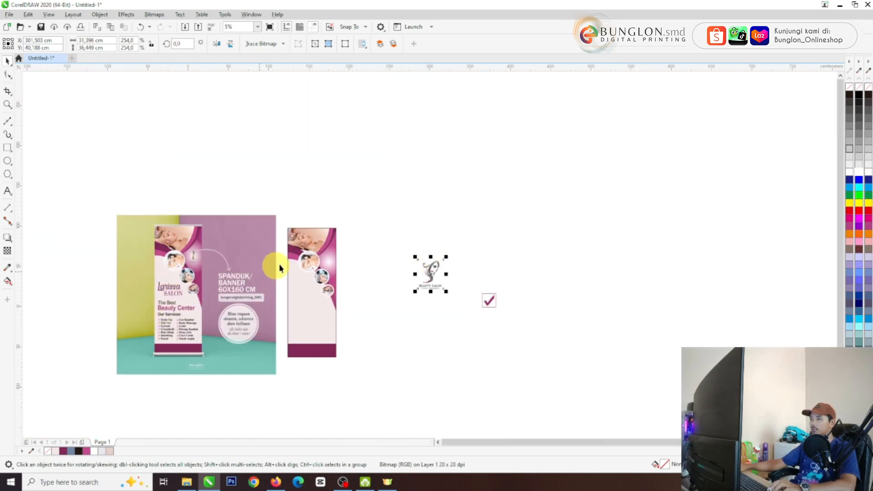
scroll(279, 263, up, 1)
drag(596, 273, 399, 252)
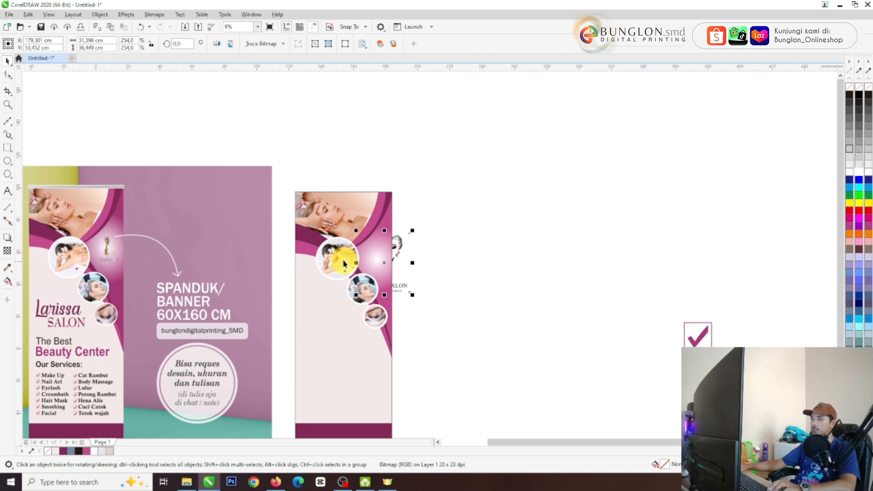
scroll(337, 253, up, 1)
drag(451, 237, 458, 211)
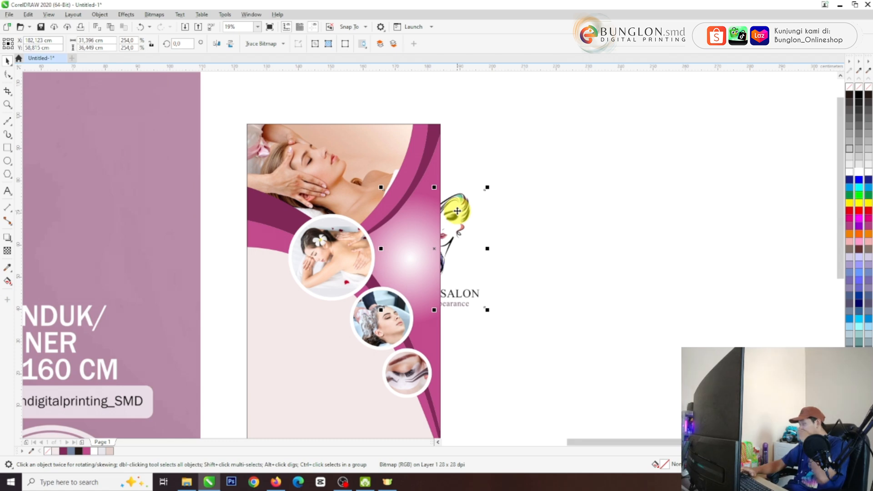
key(shift+Page_Up)
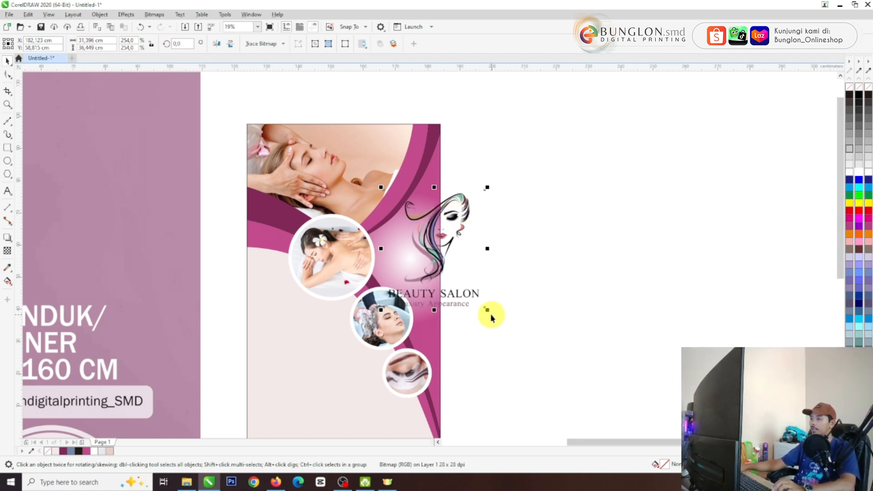
Step: Shrink the Beauty Salon logo to about 13.8 cm wide and position it on the light glow right of the back-massage circle
drag(490, 311, 443, 258)
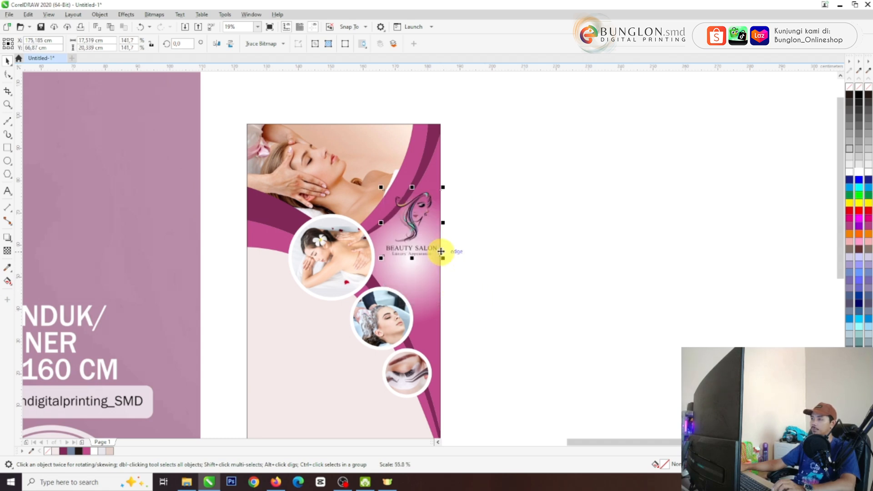
drag(418, 220, 416, 241)
drag(440, 207, 411, 236)
click(460, 245)
click(412, 232)
click(497, 219)
scroll(497, 218, down, 1)
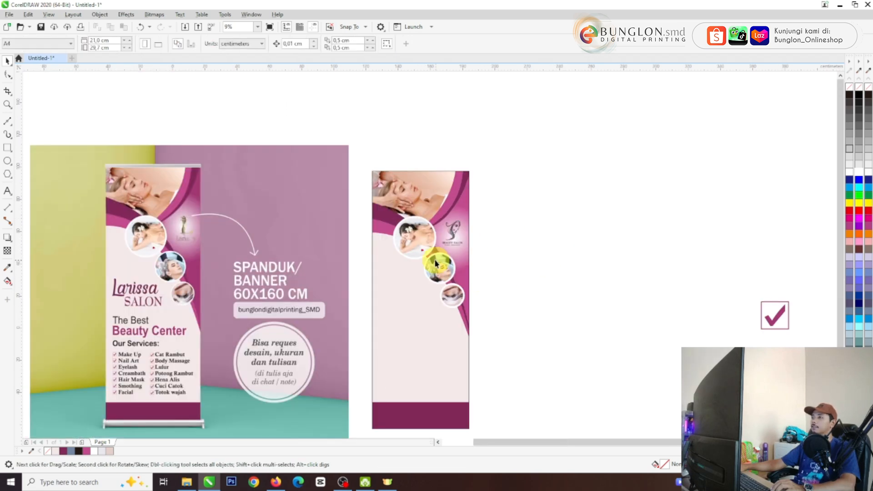
Step: Shift the three circular photos together slightly left, away from the Beauty Salon logo
scroll(430, 245, up, 1)
click(418, 249)
shift+click(442, 281)
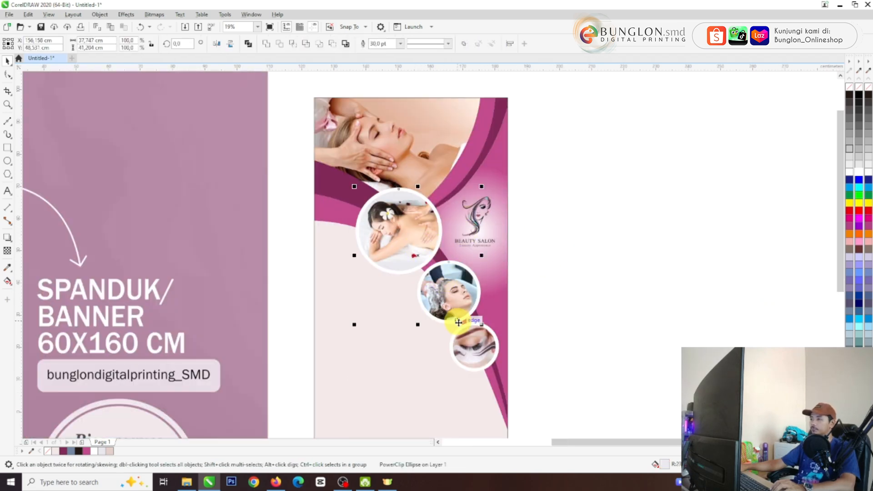
shift+click(477, 338)
drag(454, 296, 447, 287)
click(609, 276)
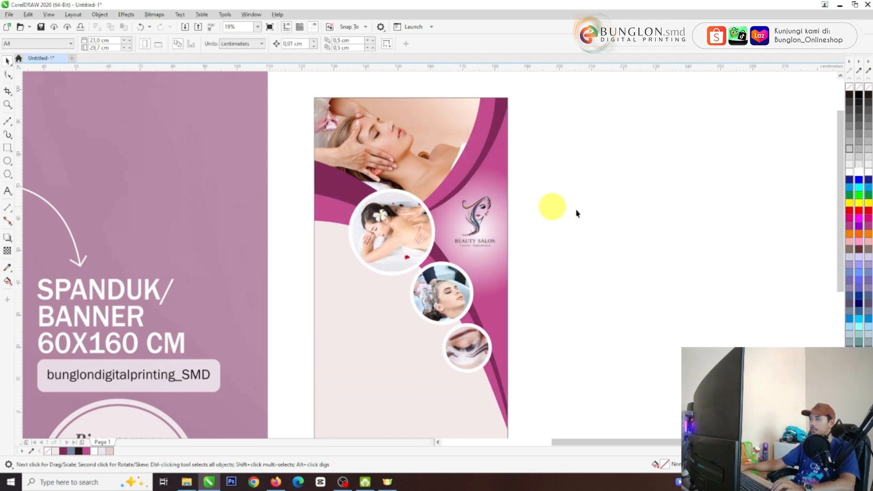
Step: Enlarge the Beauty Salon logo on the new banner's glow to about 15.3 cm wide
click(499, 247)
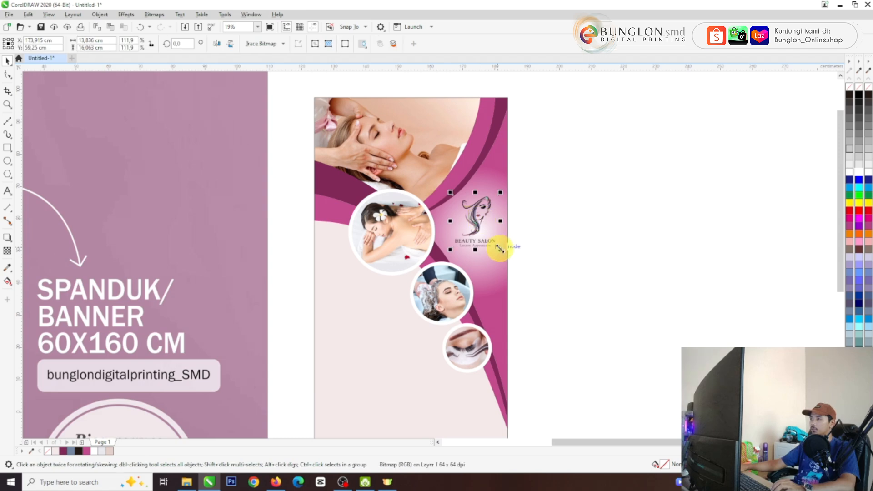
drag(502, 251, 502, 251)
scroll(482, 200, up, 2)
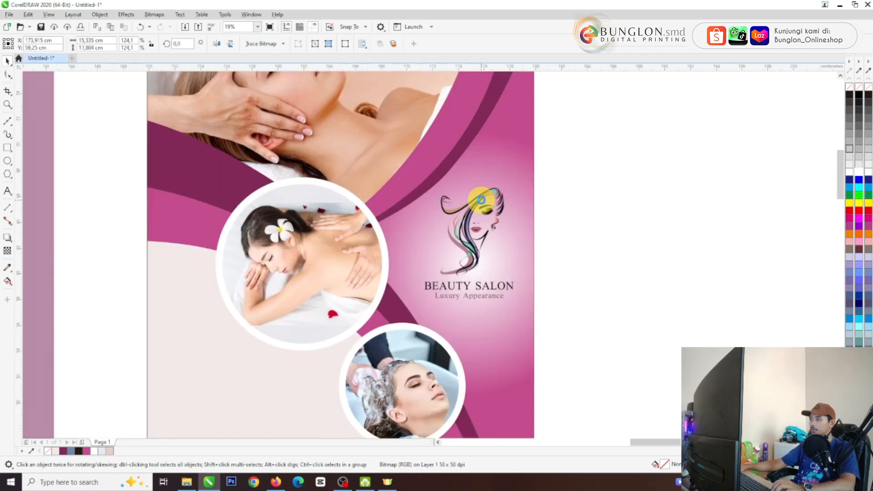
drag(557, 165, 557, 173)
click(693, 191)
scroll(490, 198, down, 2)
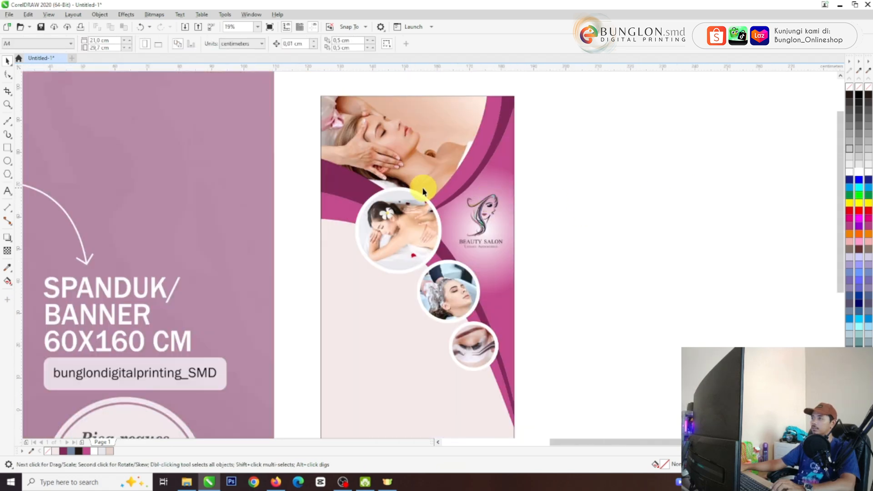
Step: Move the loose checkmark box closer to the new banner's right side
scroll(423, 188, down, 2)
click(768, 293)
drag(776, 293, 764, 296)
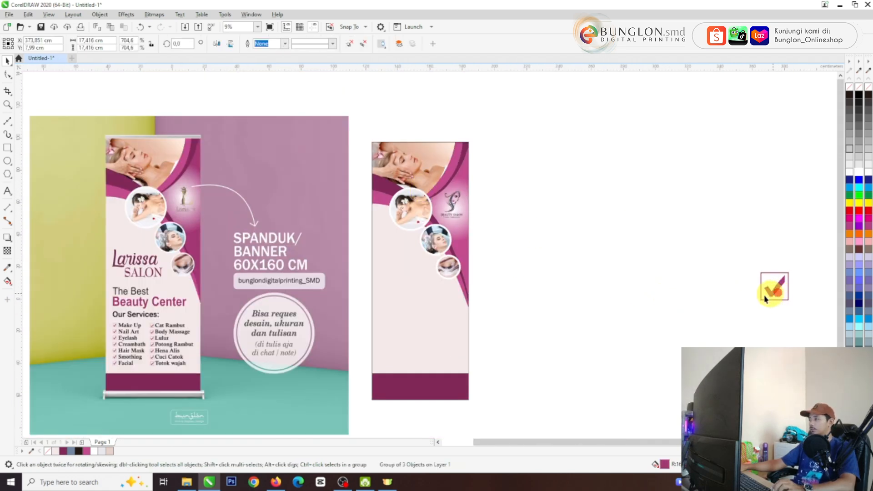
drag(520, 263, 495, 261)
drag(768, 295, 540, 305)
Step: Place the checkmark box on the new banner's left edge at about 9.3 cm wide and bring it to the front
scroll(89, 335, up, 4)
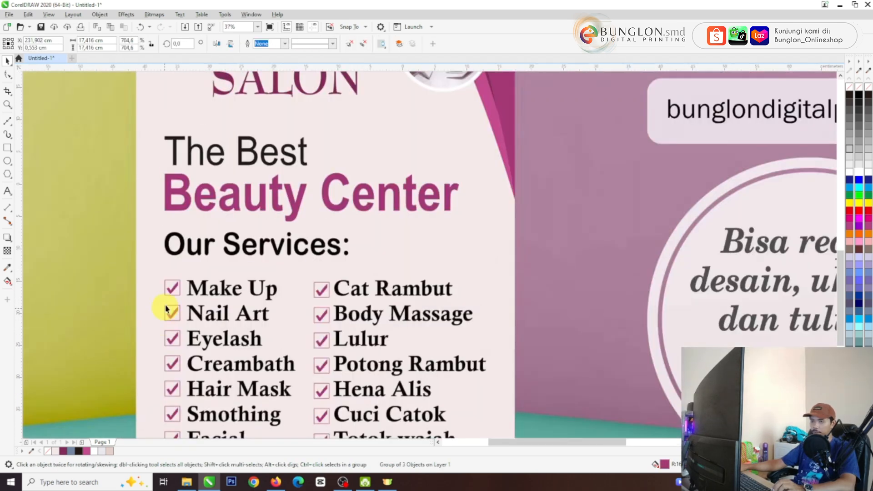
scroll(177, 293, down, 3)
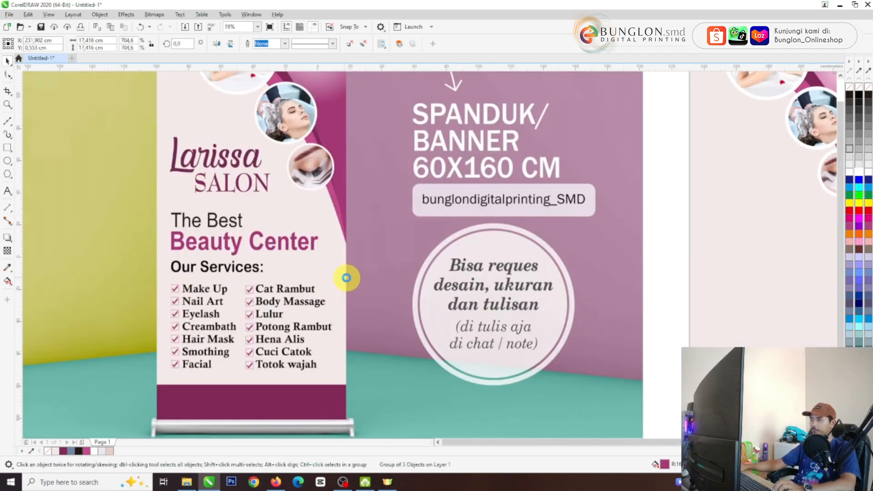
scroll(345, 278, down, 2)
drag(699, 256, 536, 275)
scroll(510, 226, up, 2)
key(shift+Page_Up)
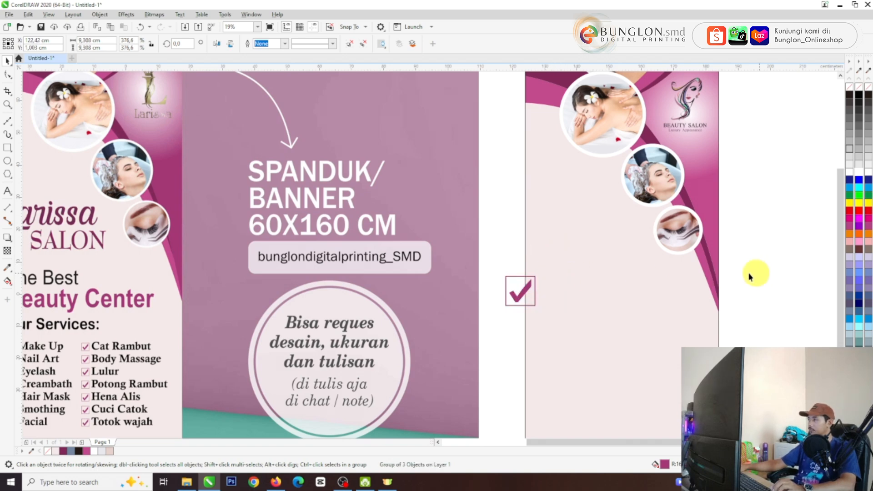
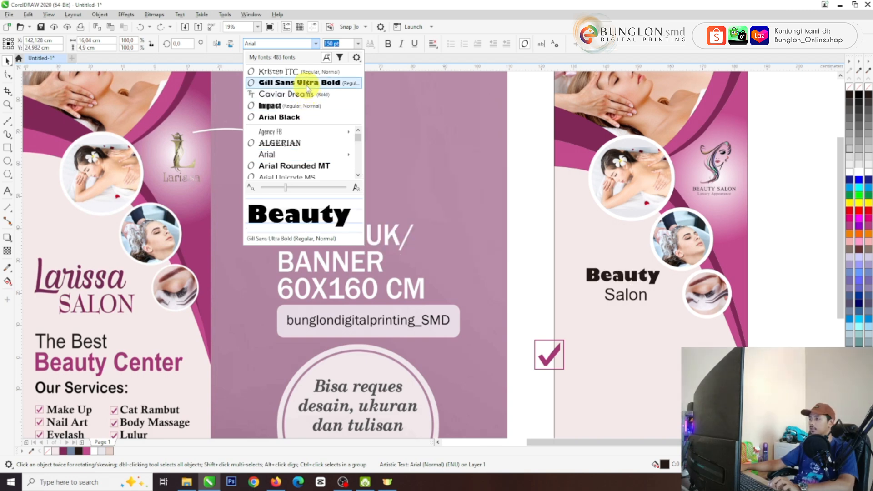
Step: Set the word Beauty on the new banner in Gill Sans Ultra Bold and enlarge it to about 39.4 cm wide
scroll(318, 147, down, 5)
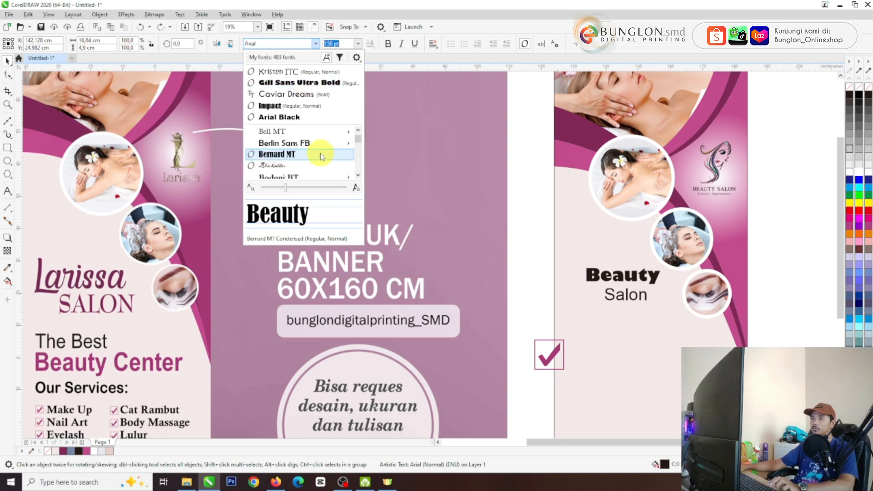
scroll(313, 149, up, 3)
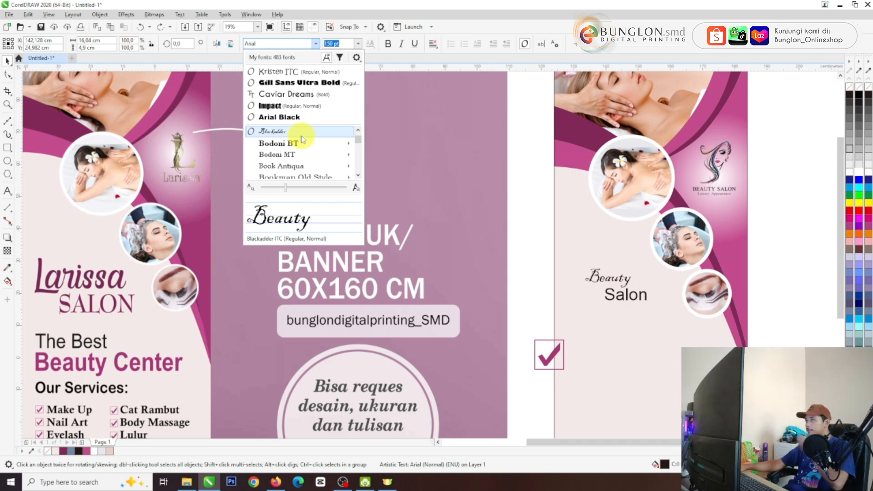
scroll(302, 141, down, 6)
scroll(307, 163, down, 3)
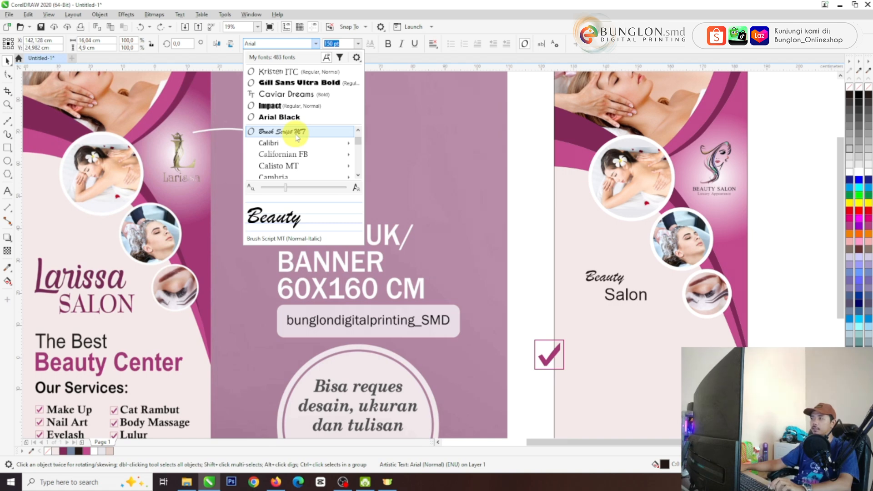
scroll(296, 137, down, 5)
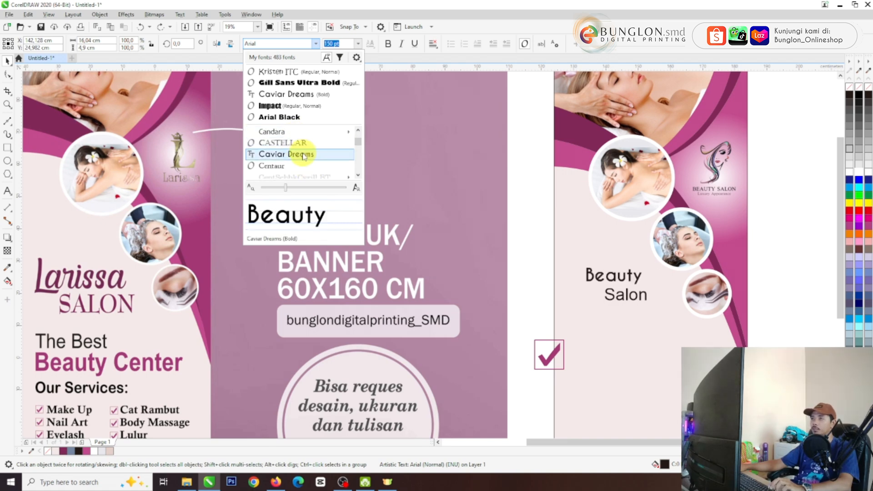
scroll(301, 154, down, 9)
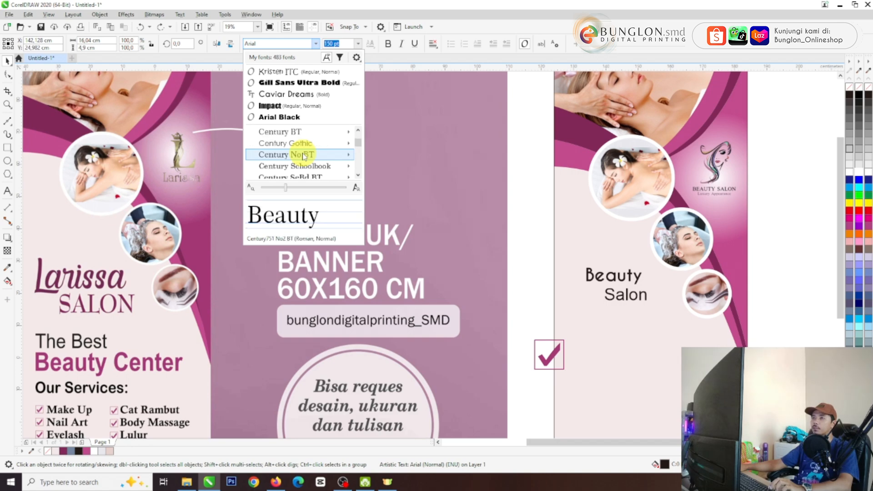
mouse_move(325, 160)
scroll(326, 160, down, 9)
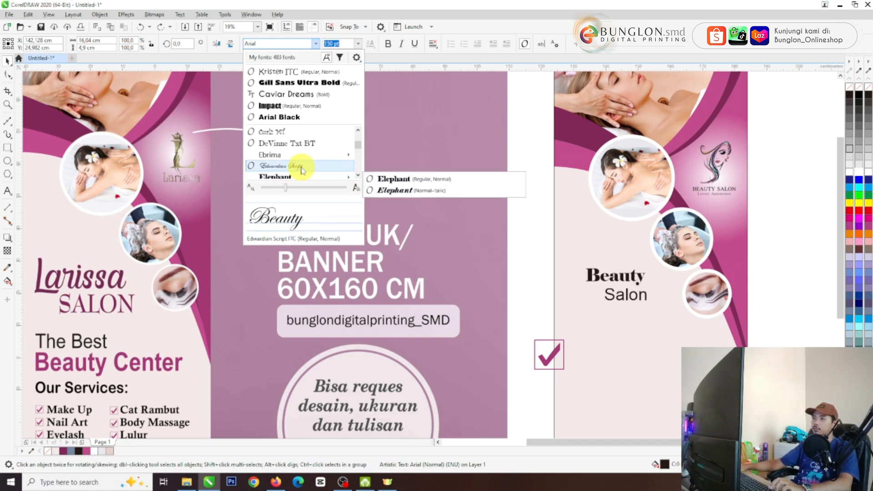
scroll(302, 169, down, 5)
scroll(301, 169, down, 3)
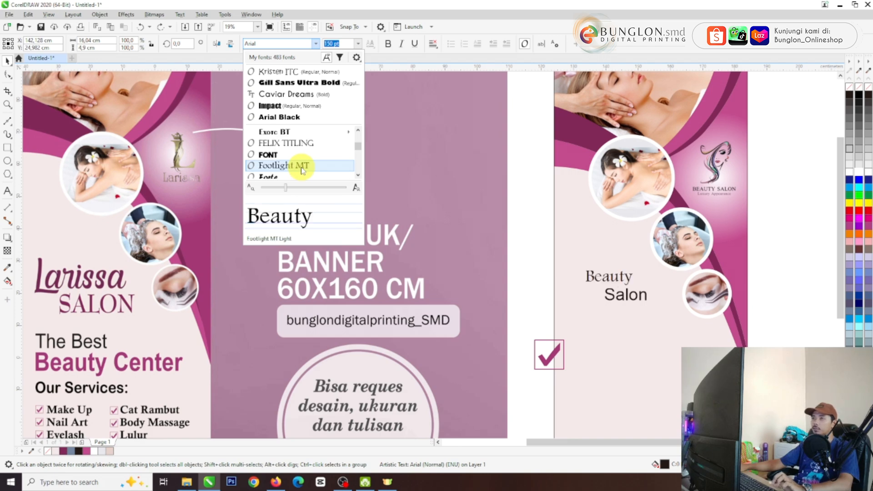
scroll(301, 169, down, 4)
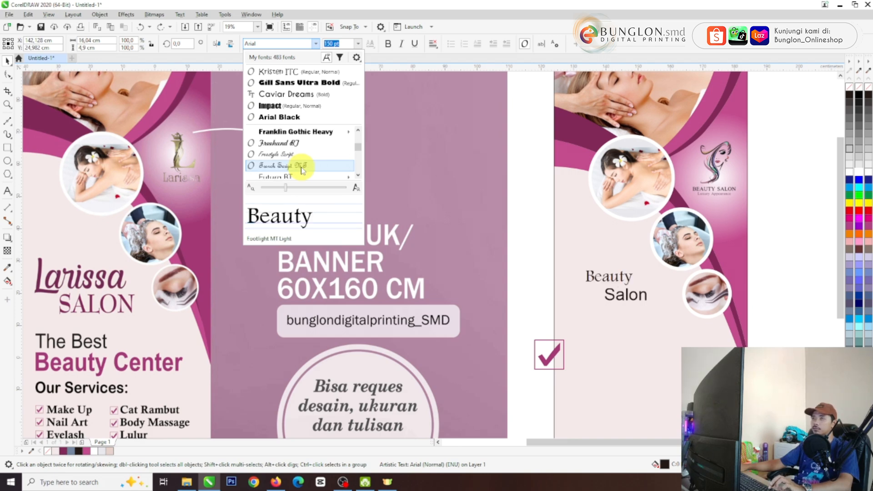
scroll(302, 153, up, 2)
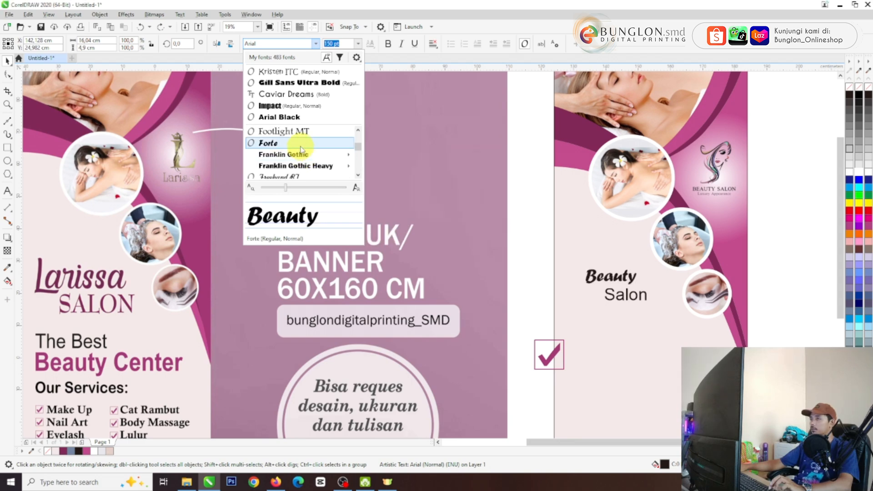
scroll(300, 150, down, 3)
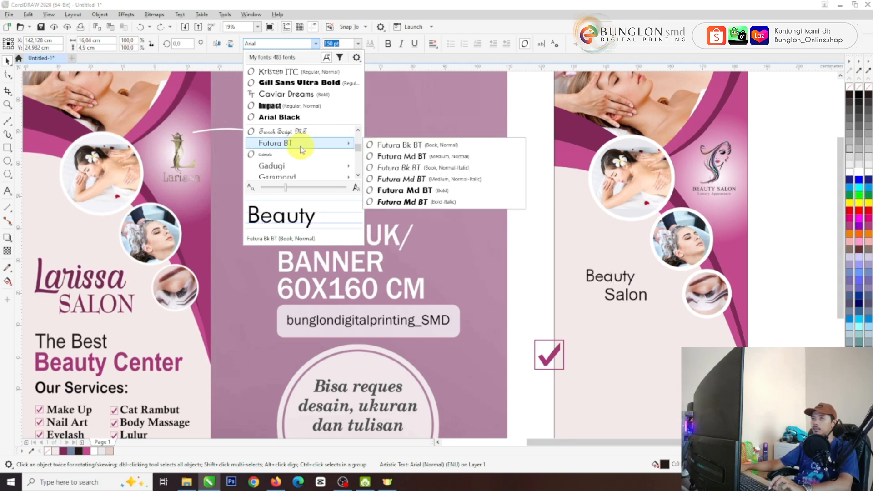
scroll(301, 148, up, 3)
scroll(303, 146, down, 7)
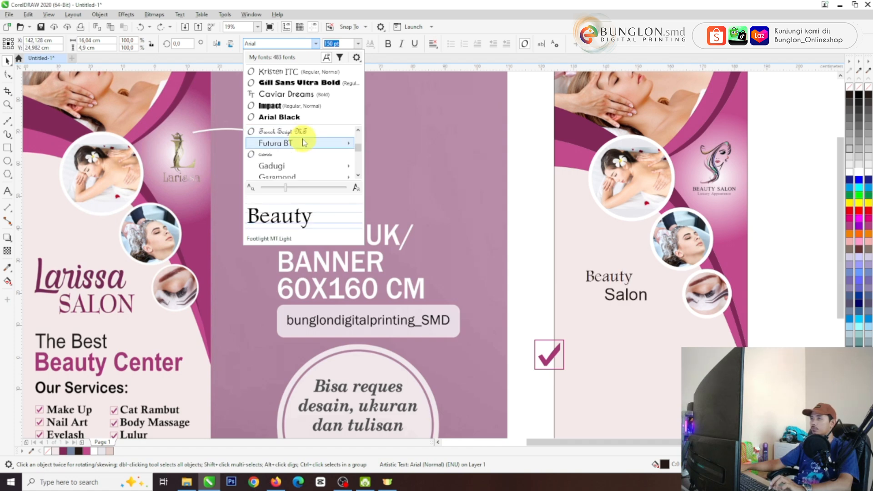
scroll(309, 156, down, 8)
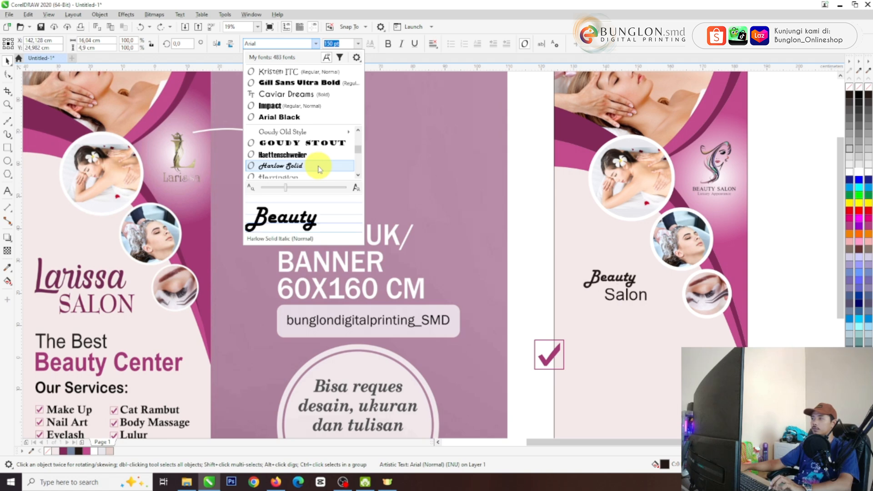
scroll(318, 169, down, 3)
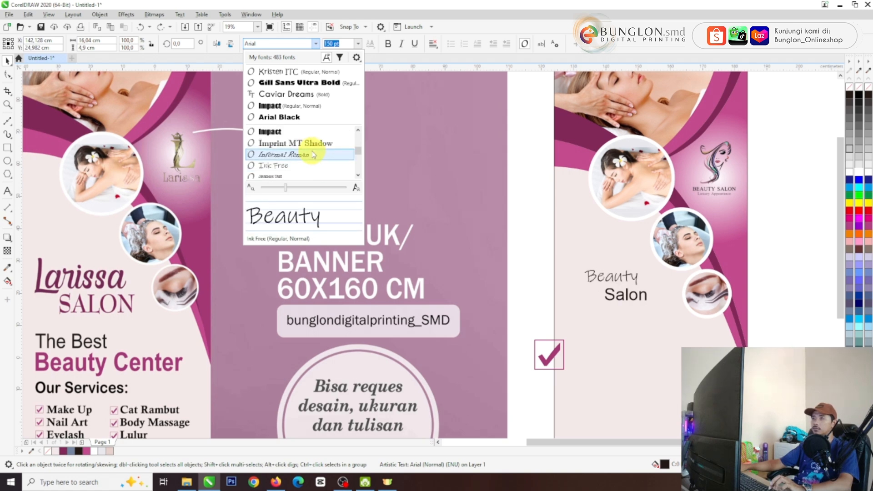
scroll(311, 153, down, 3)
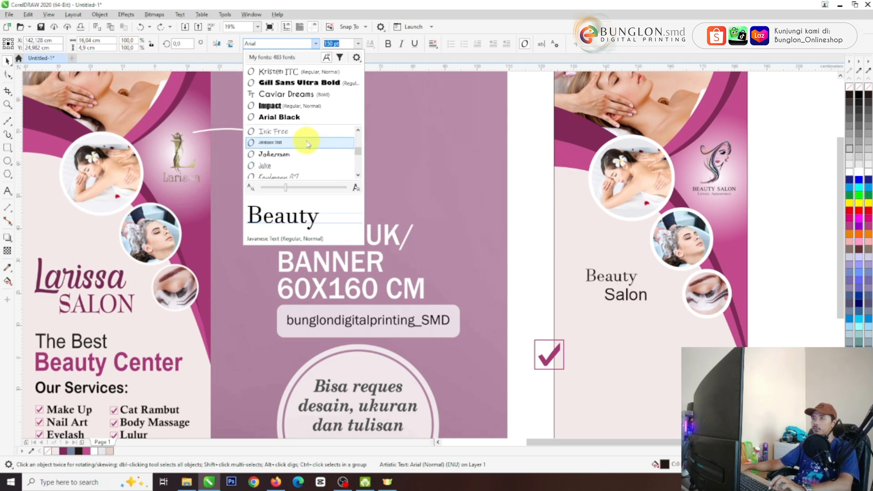
scroll(311, 156, down, 1)
mouse_move(309, 148)
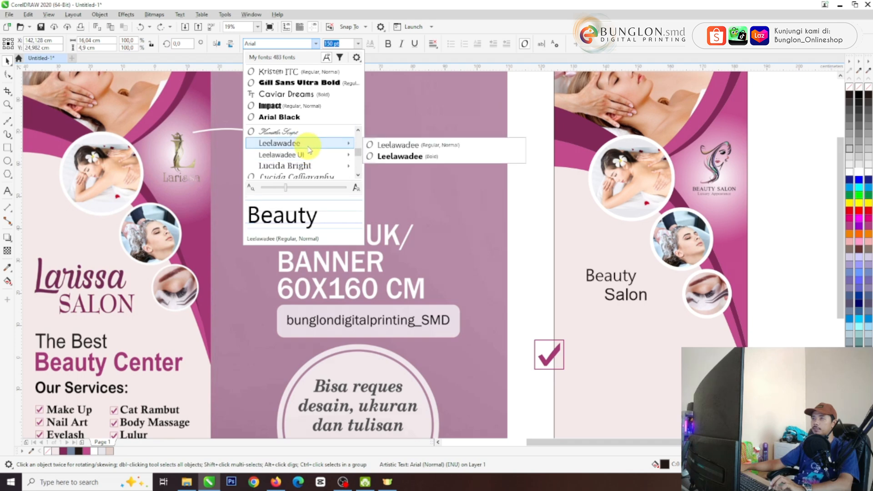
scroll(309, 146, up, 8)
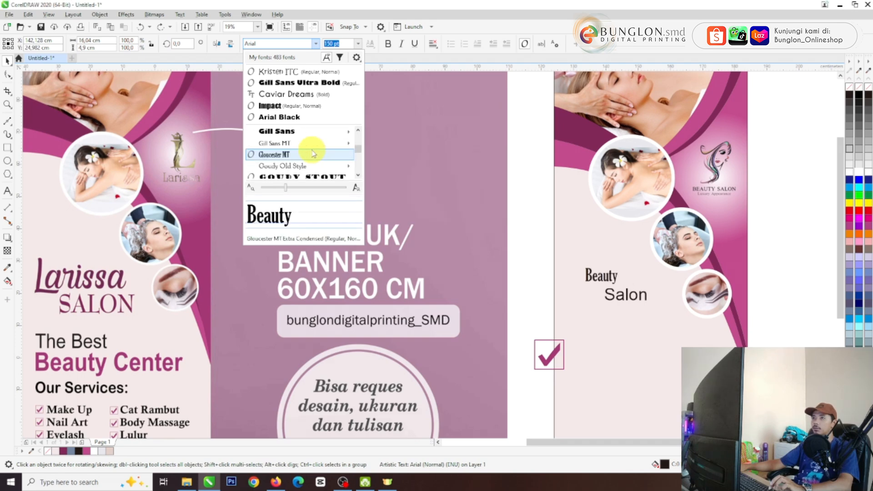
click(309, 137)
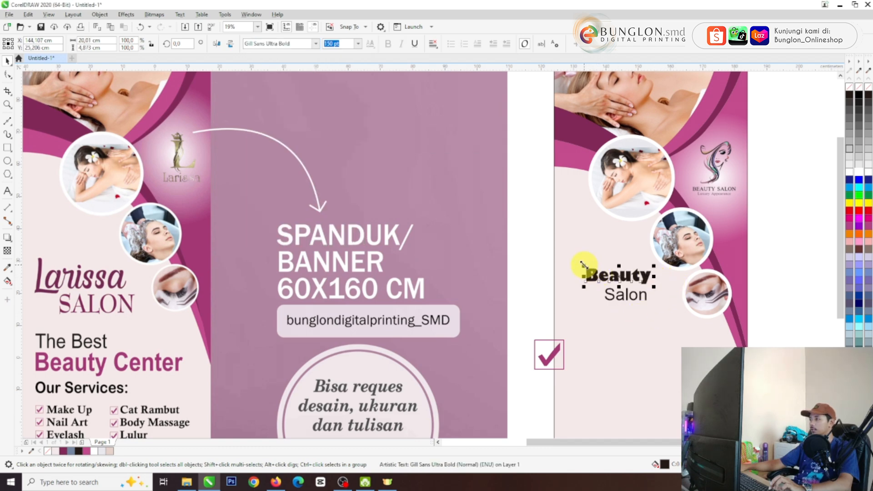
drag(583, 265, 555, 247)
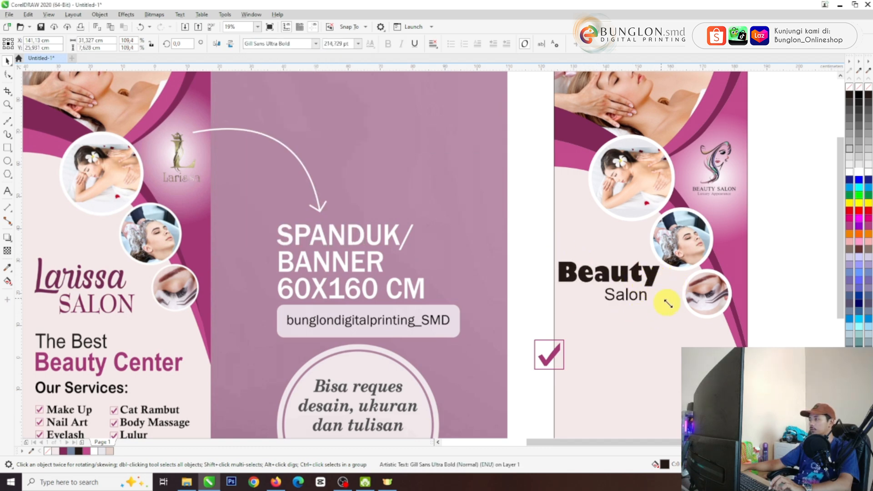
drag(666, 303, 689, 307)
Step: Set the word Salon in the Felix Titling font, then enlarge it and place it lower beneath Beauty
click(632, 295)
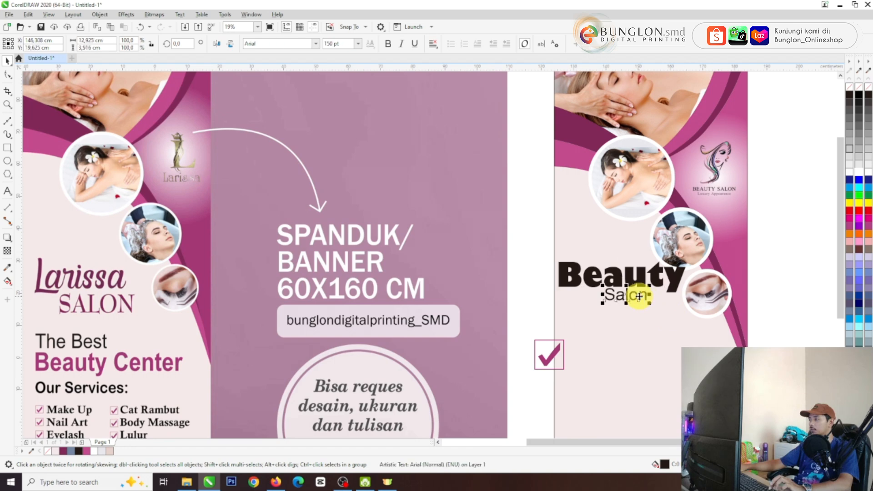
click(315, 44)
scroll(317, 165, down, 5)
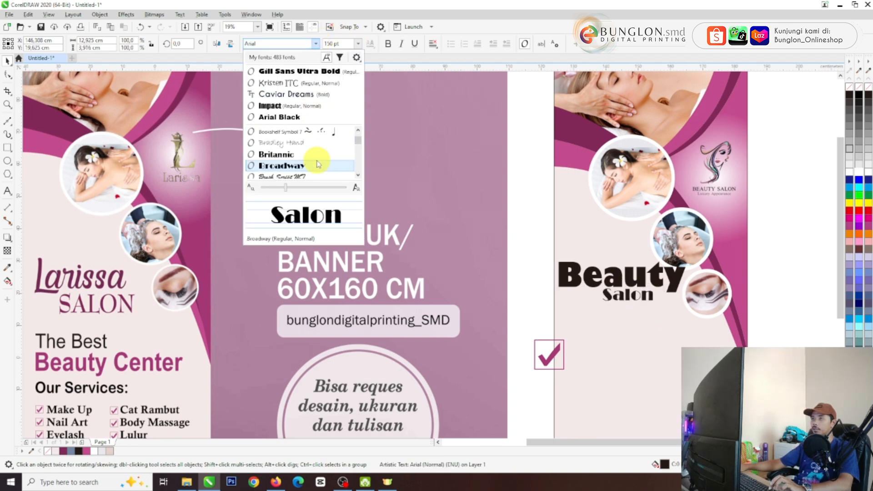
scroll(317, 164, down, 5)
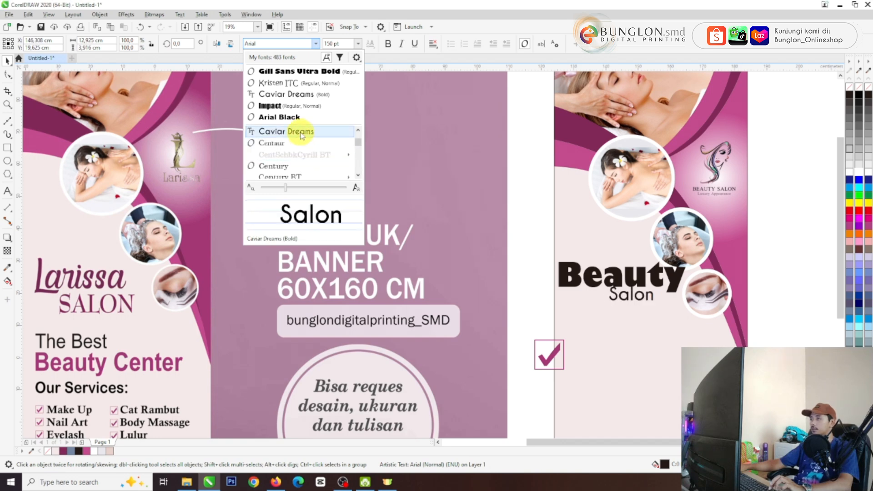
scroll(301, 140, down, 4)
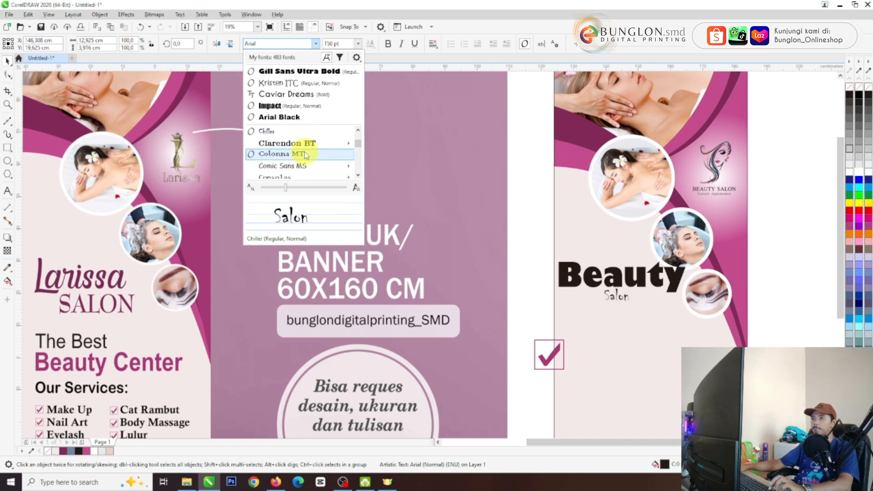
mouse_move(305, 154)
scroll(305, 155, down, 4)
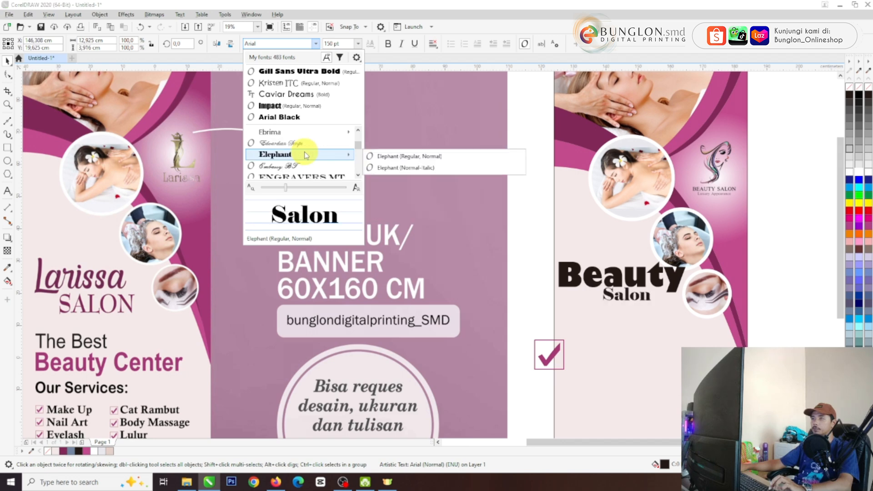
scroll(304, 155, down, 1)
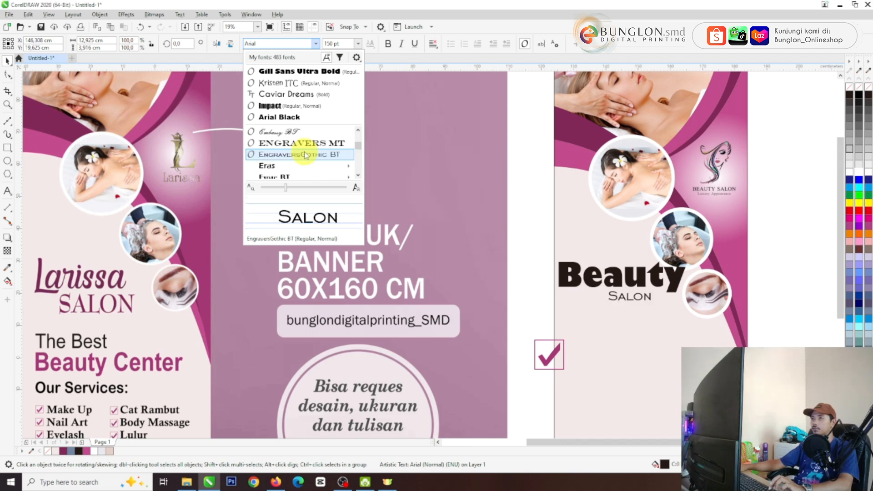
scroll(304, 155, down, 2)
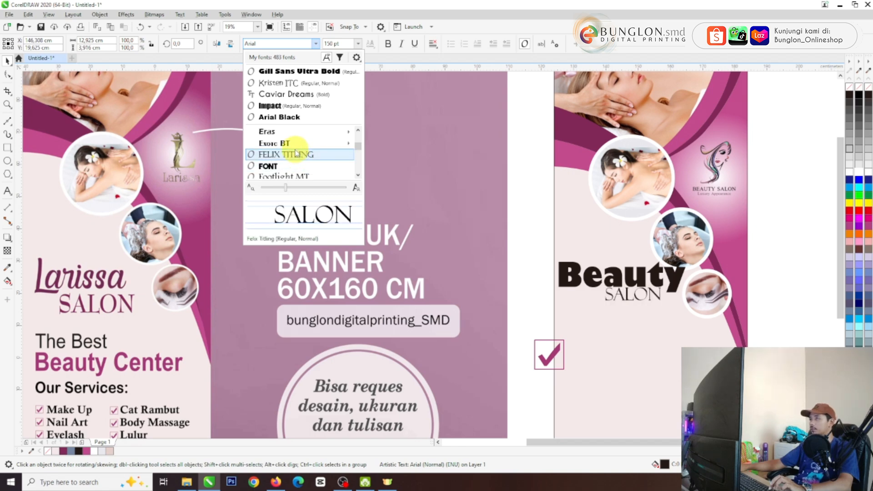
click(296, 153)
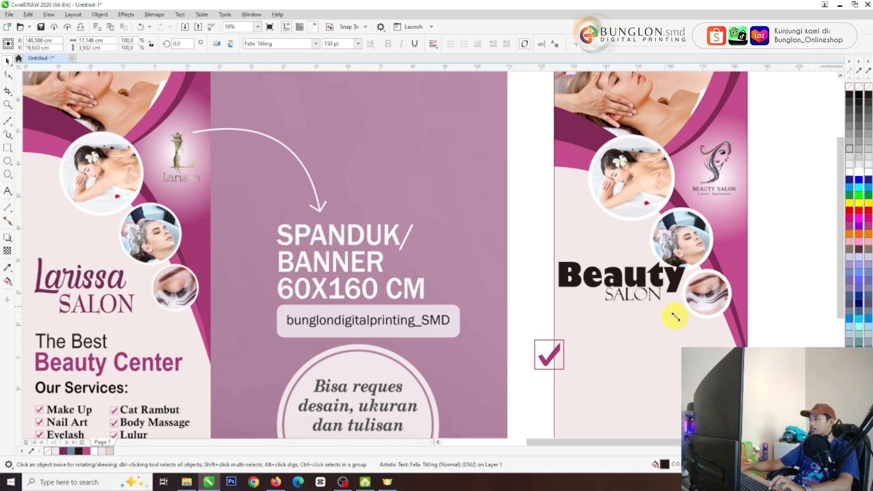
drag(675, 317, 646, 326)
Step: Resize Beauty to about 35 cm wide and 10.8 cm tall, clear of the smallest circular photo, with SALON close beneath it
click(650, 278)
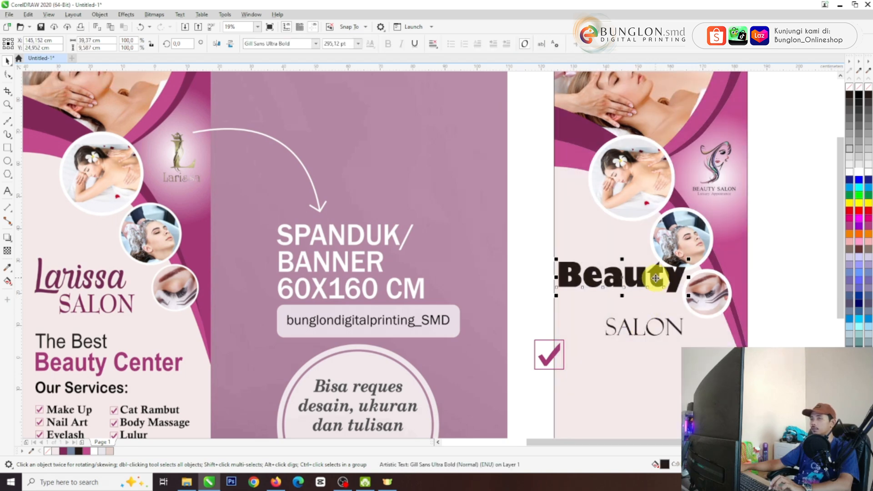
drag(656, 295, 675, 303)
scroll(608, 286, down, 1)
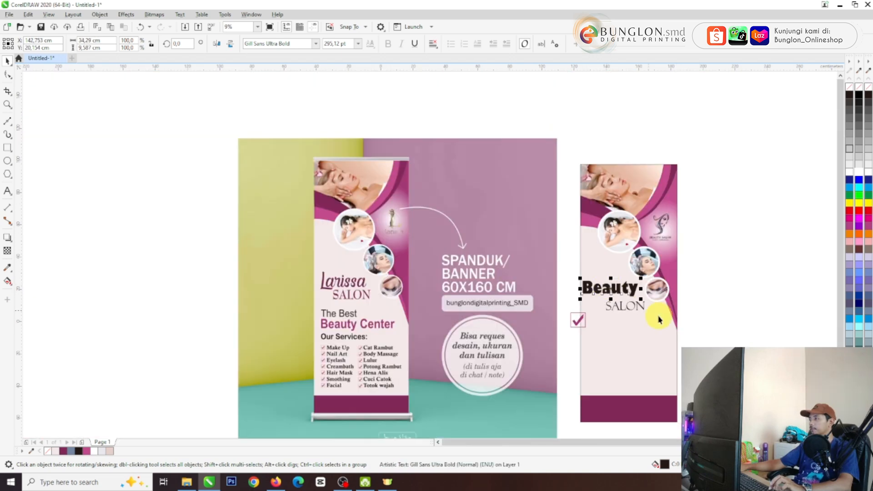
scroll(664, 319, up, 1)
drag(613, 279, 595, 259)
shift+click(591, 264)
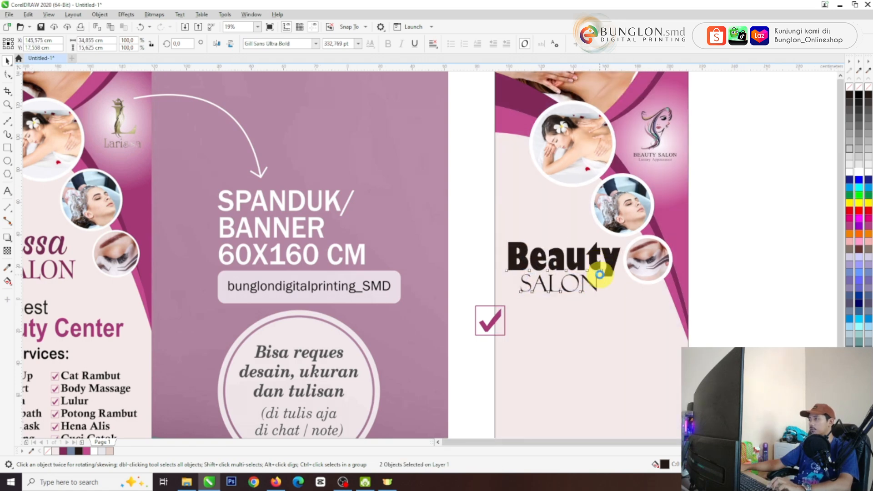
Step: Fill both heading words, Beauty and SALON, with the banner's dark purple
scroll(600, 274, down, 1)
click(680, 320)
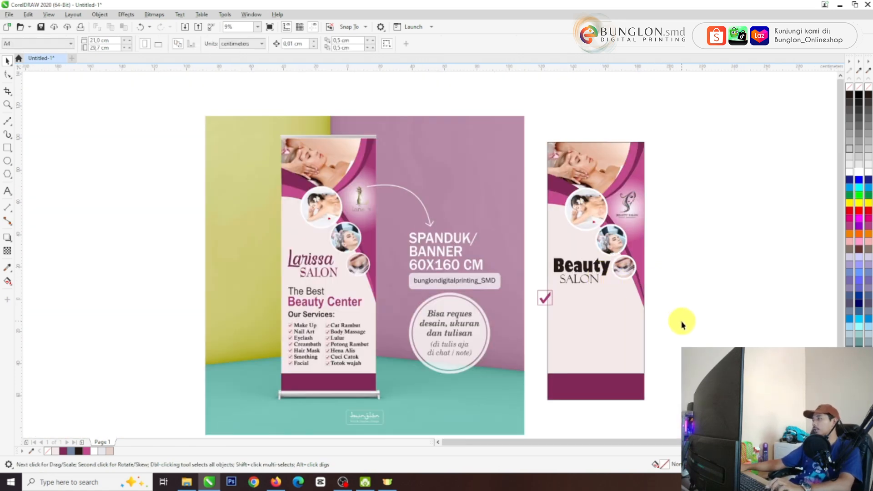
scroll(592, 301, up, 1)
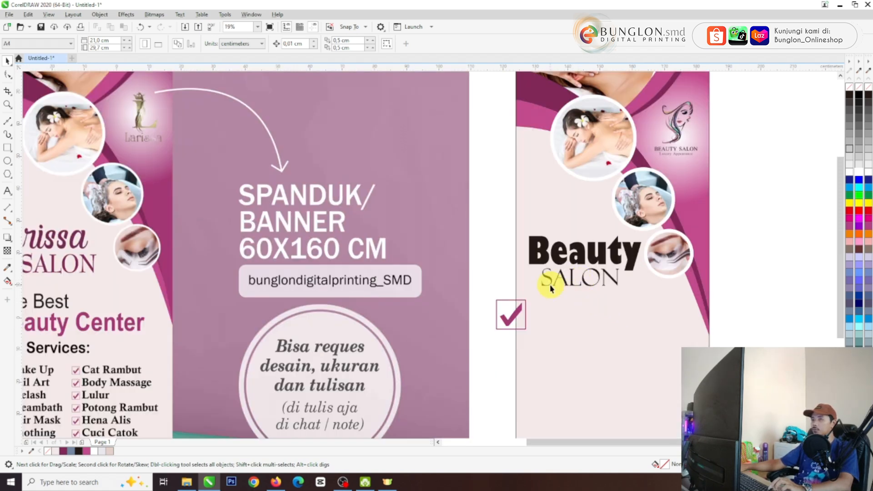
scroll(550, 289, down, 1)
scroll(523, 289, up, 1)
drag(527, 222, 688, 294)
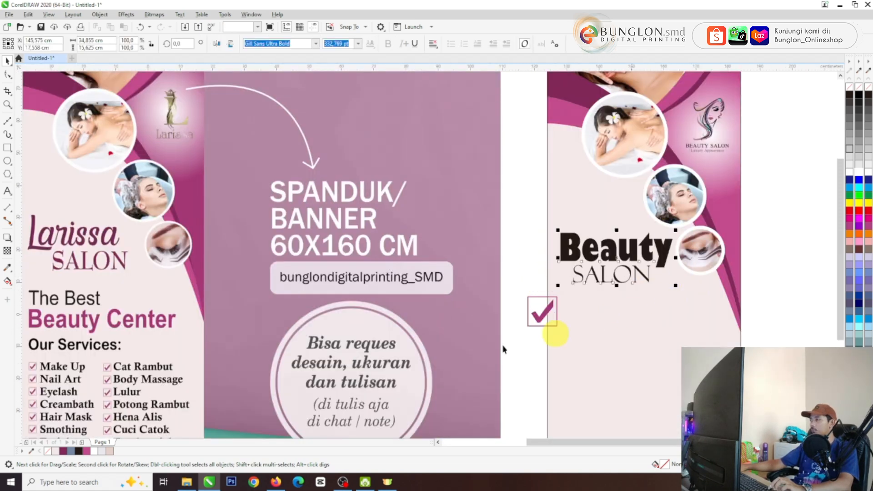
click(64, 452)
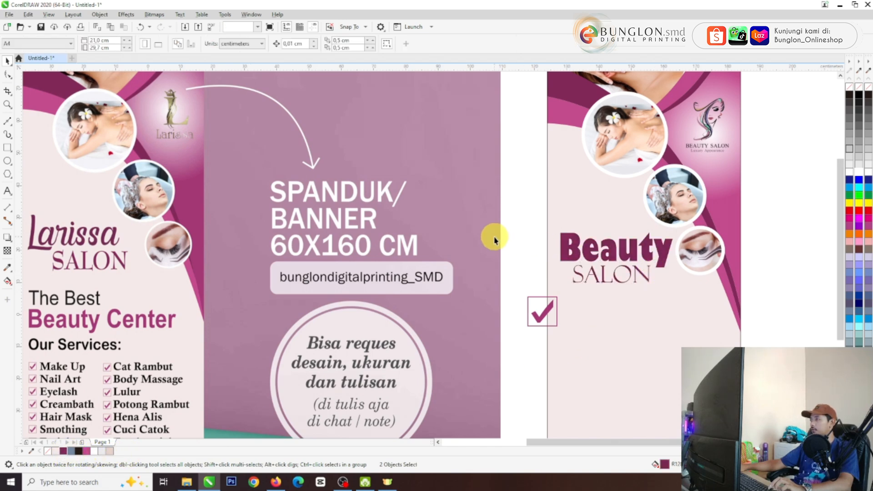
Step: Widen the word Beauty toward the banner's left edge to about 36.4 cm and shift SALON slightly left beneath it
click(563, 248)
drag(559, 251, 551, 250)
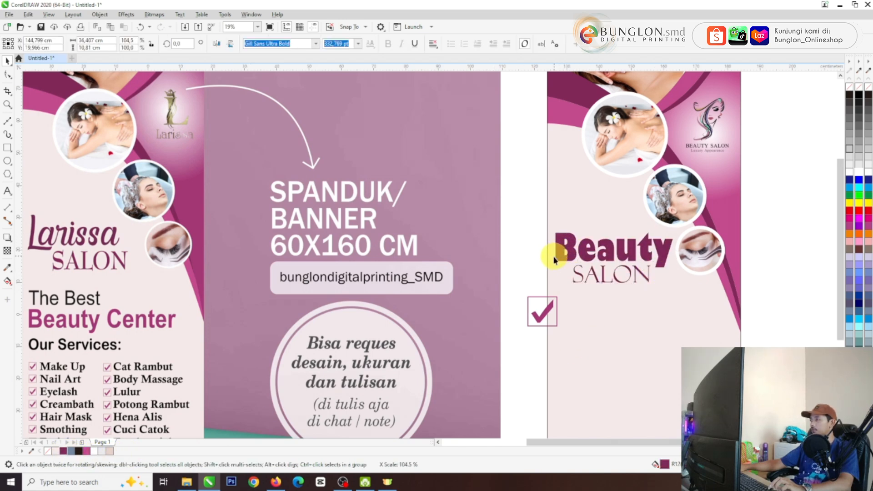
click(634, 273)
click(523, 274)
scroll(531, 285, down, 1)
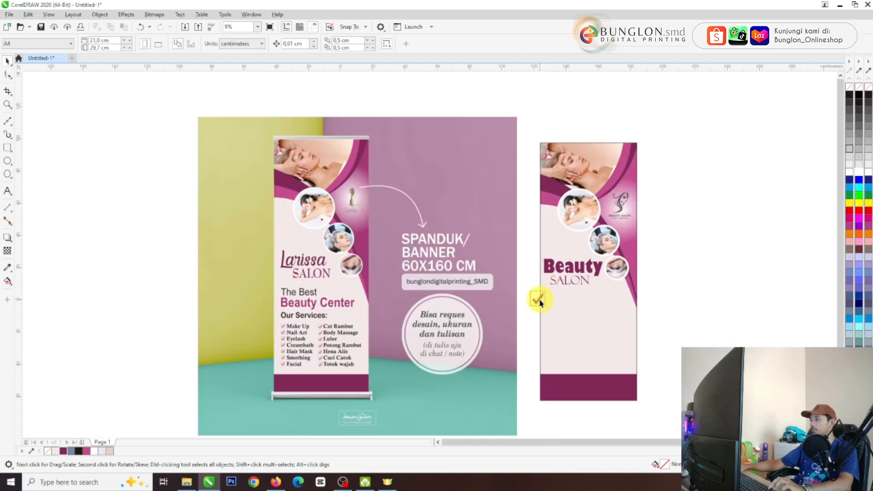
Step: Move the boxed checkmark slightly lower beside the banner's left edge and scale it down a little
click(538, 300)
drag(538, 300, 533, 323)
scroll(533, 323, up, 1)
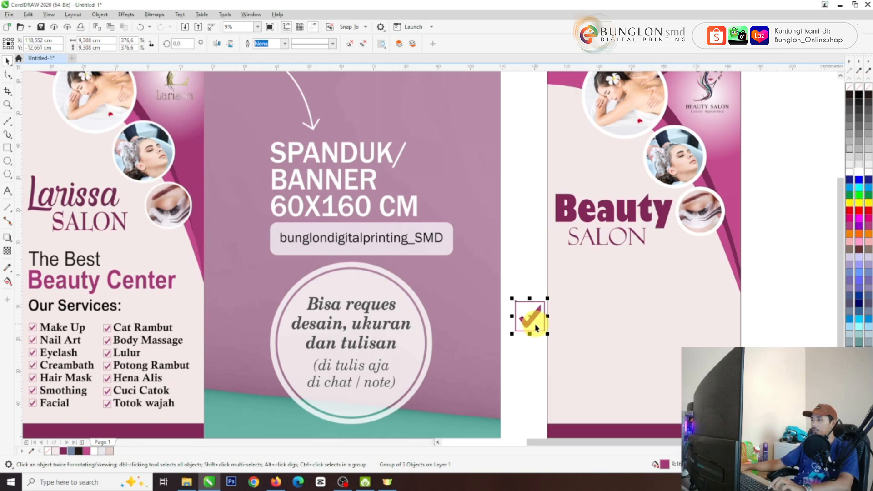
click(546, 302)
Step: Duplicate the word SALON lower on the banner and replace the copy's text with THE BEST and BEAUTY CENTER on two lines
click(608, 236)
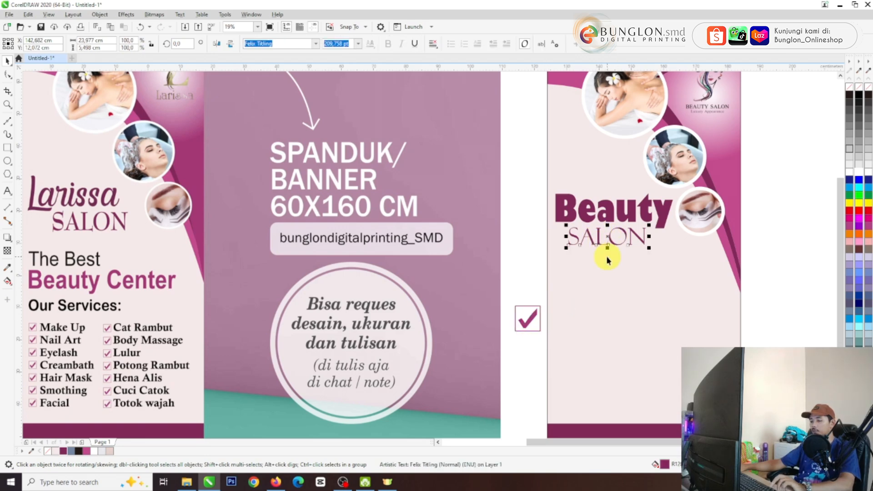
scroll(614, 246, down, 1)
drag(615, 242, 605, 273)
scroll(605, 273, up, 1)
double_click(605, 273)
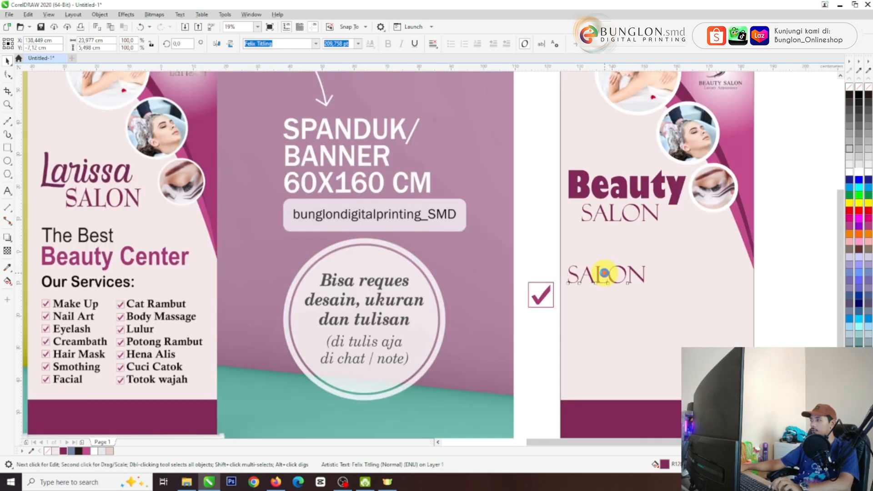
key(ctrl+a)
text(THE BEST)
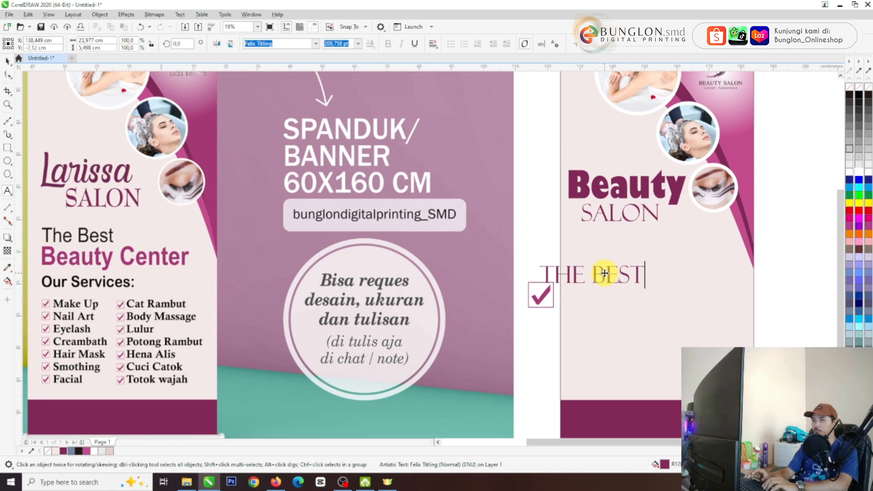
key(Return)
text(BEAUT)
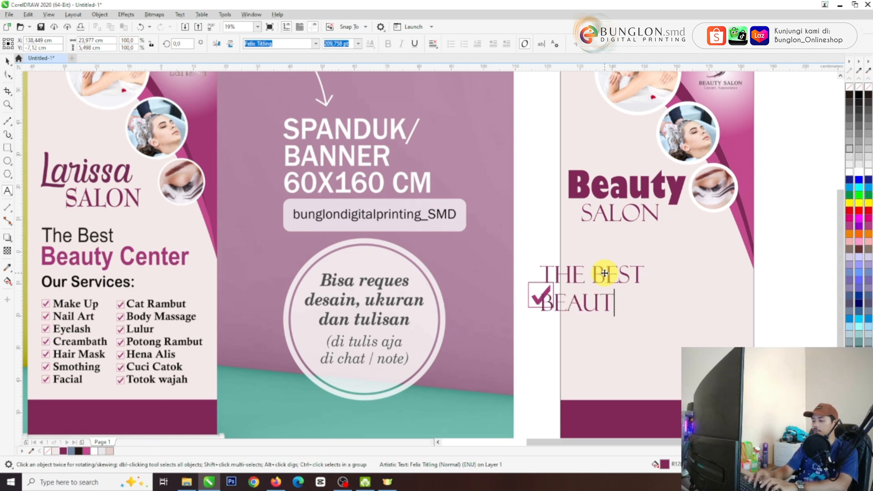
text(Y CENTER)
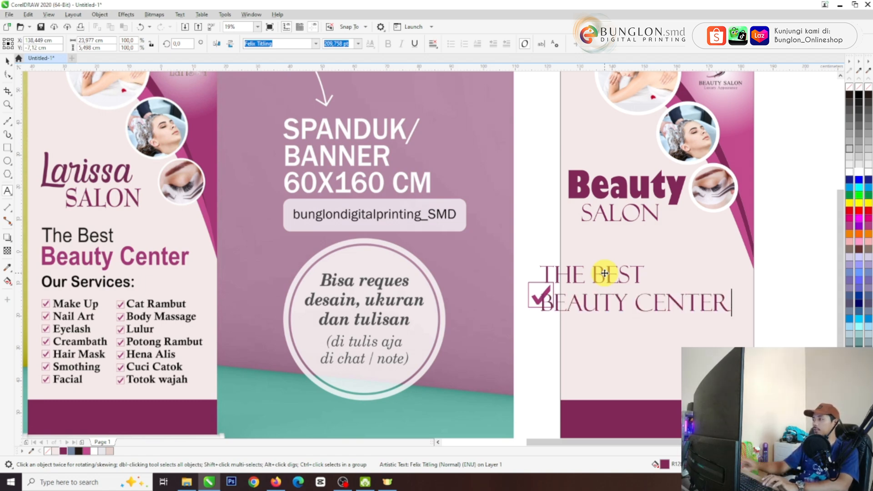
Step: Change the two-line tagline to Title Case and shift it right and slightly up on the banner
key(ctrl+a)
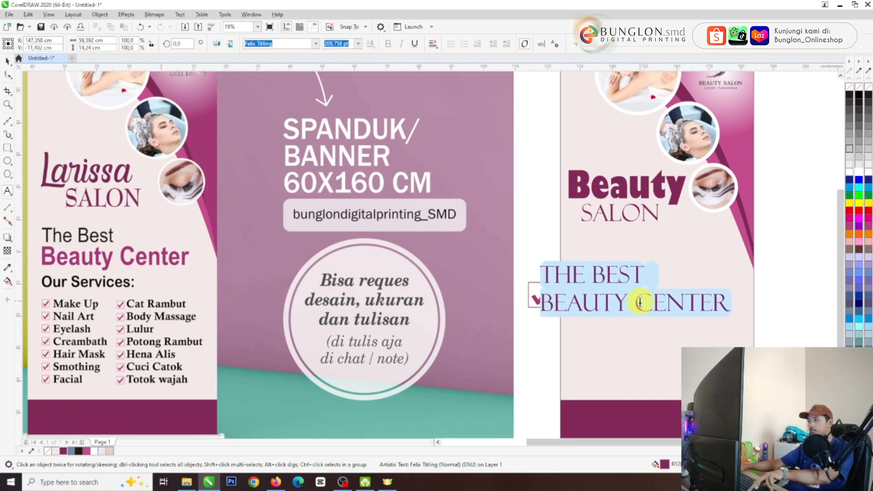
key(shift+F3)
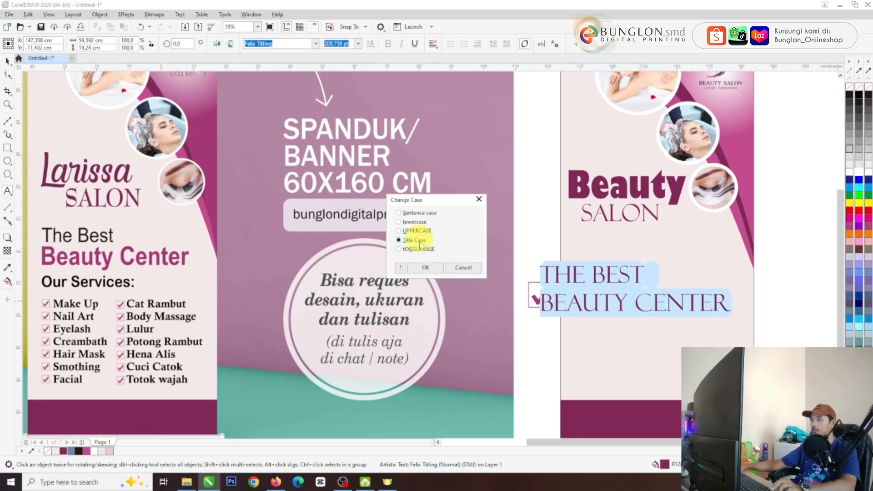
click(425, 268)
key(ctrl+space)
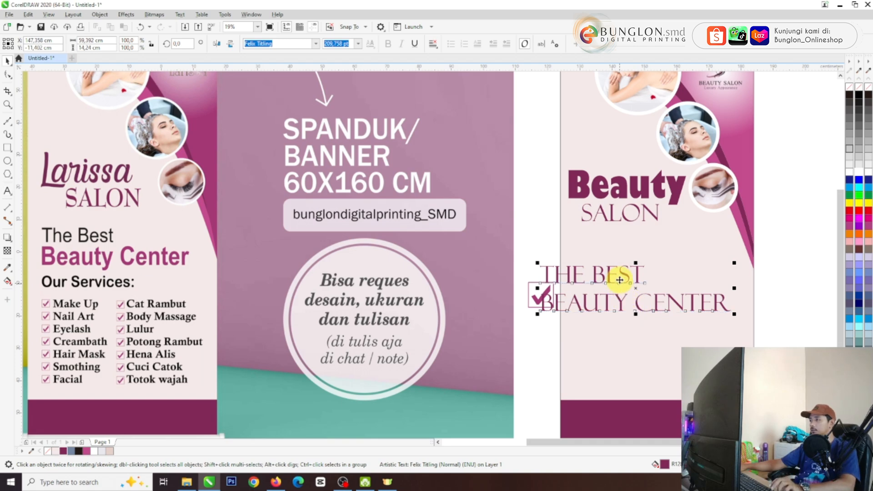
drag(621, 272, 659, 263)
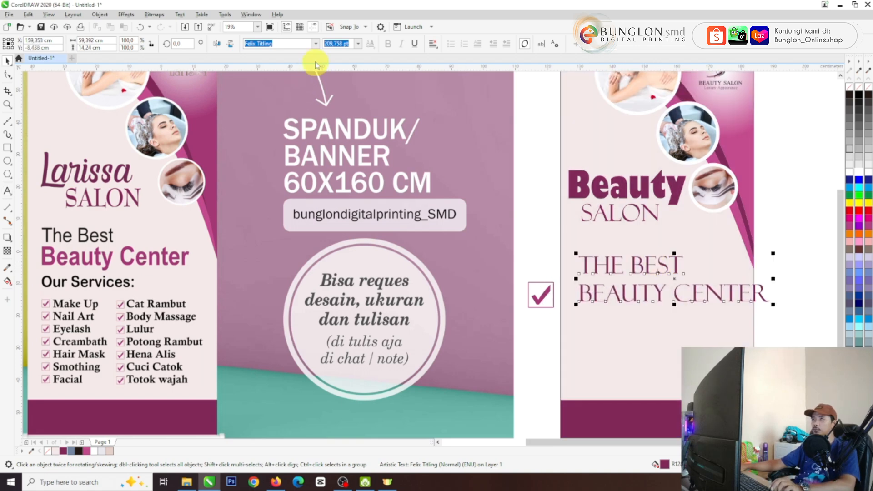
Step: Set the two-line tagline in the Caviar Dreams font and shrink it to about 23 cm wide
click(315, 44)
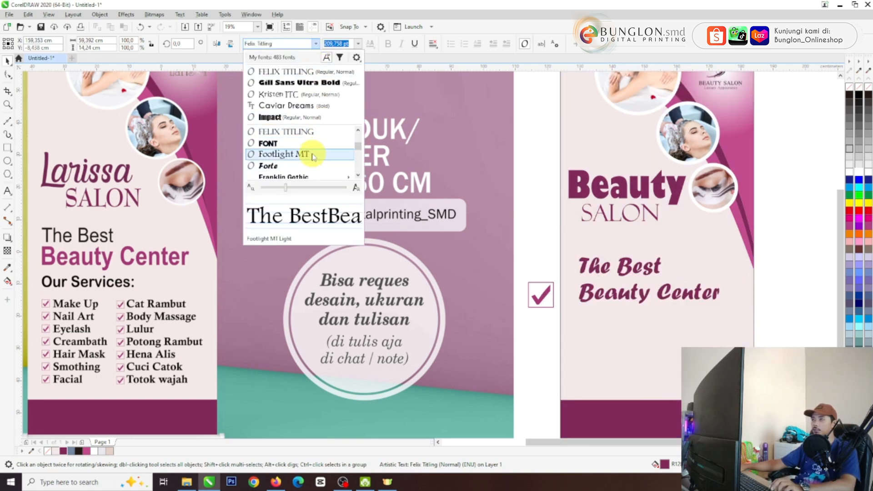
click(312, 155)
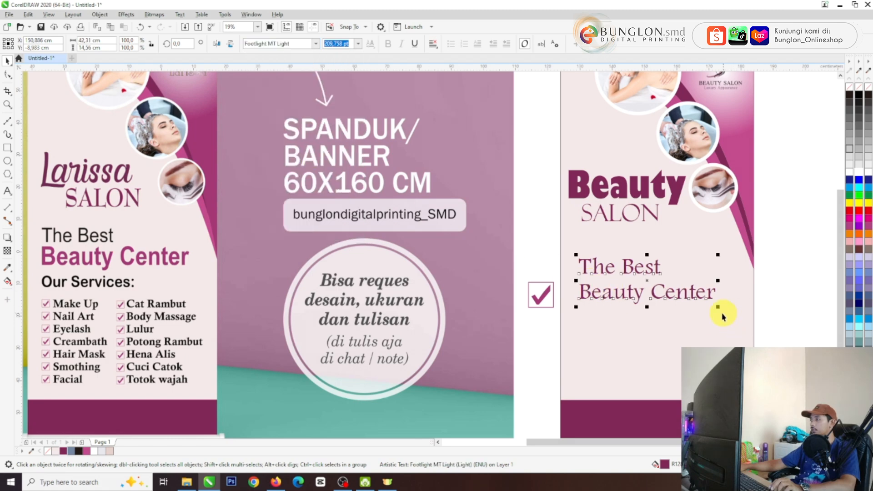
click(315, 44)
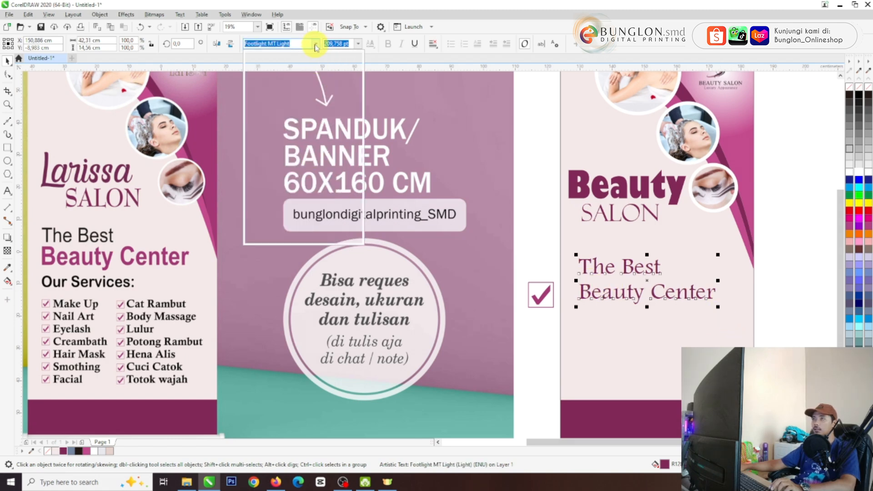
click(272, 115)
click(733, 313)
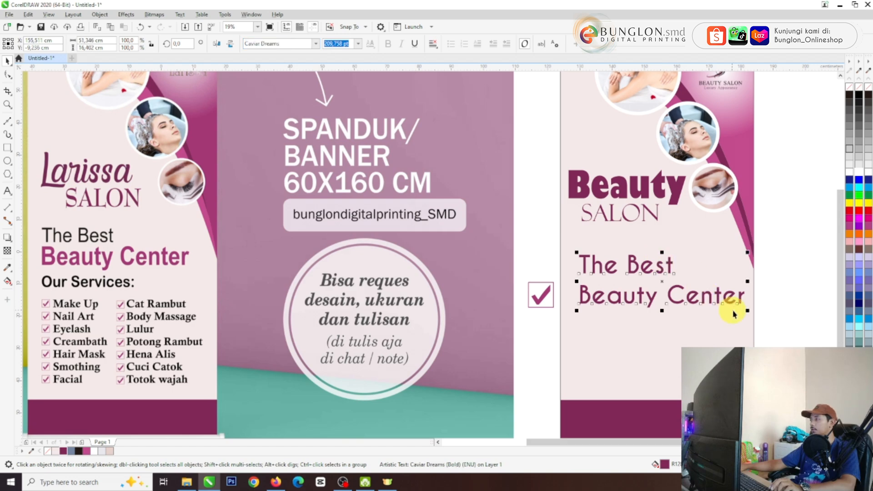
drag(746, 312, 684, 285)
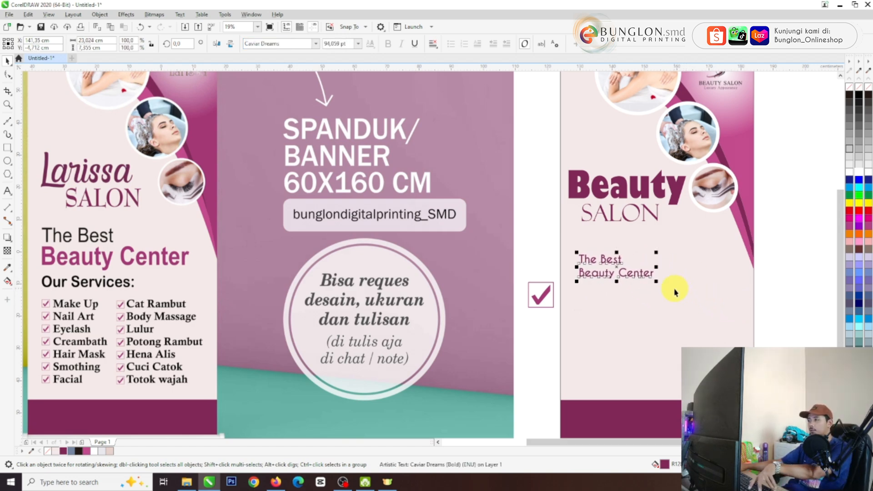
Step: Break the tagline into separate lines, enlarge Beauty Center, and group both lines at about 34 cm wide
key(ctrl+k)
click(646, 275)
drag(655, 265, 673, 275)
drag(773, 302, 554, 247)
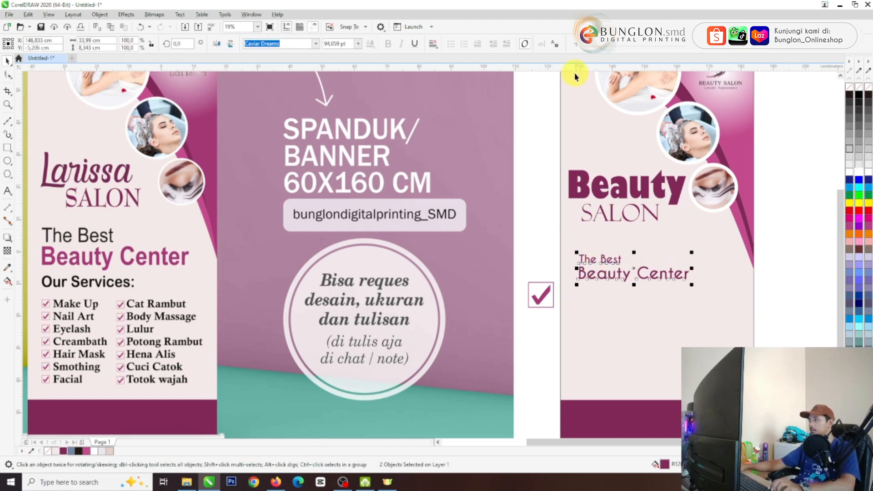
key(ctrl+g)
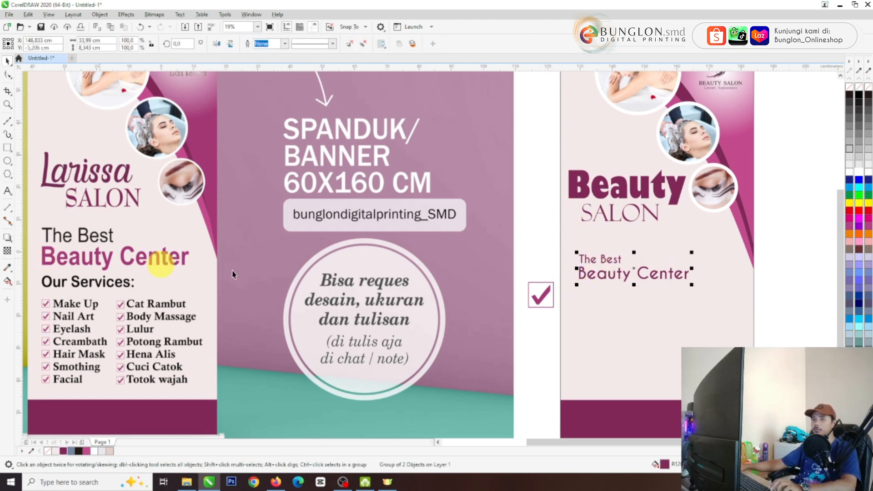
Step: Fill only The Best with black and move the tagline group up close beneath SALON
ctrl+click(604, 259)
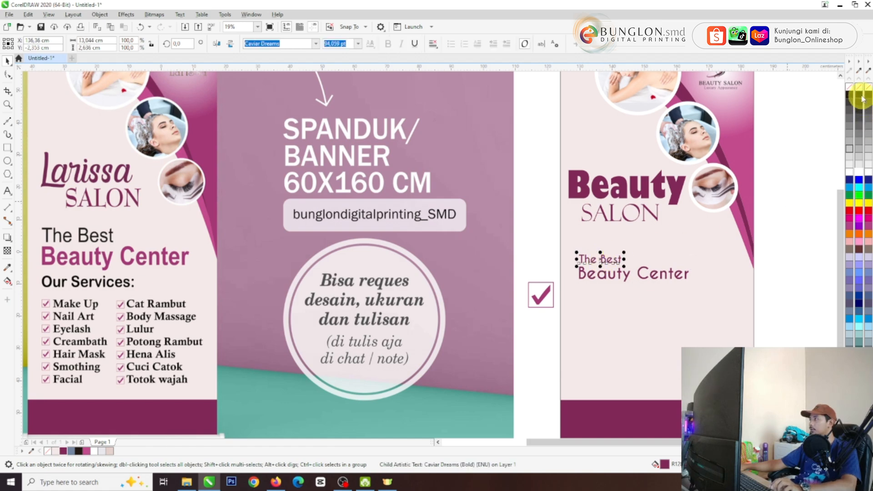
click(770, 282)
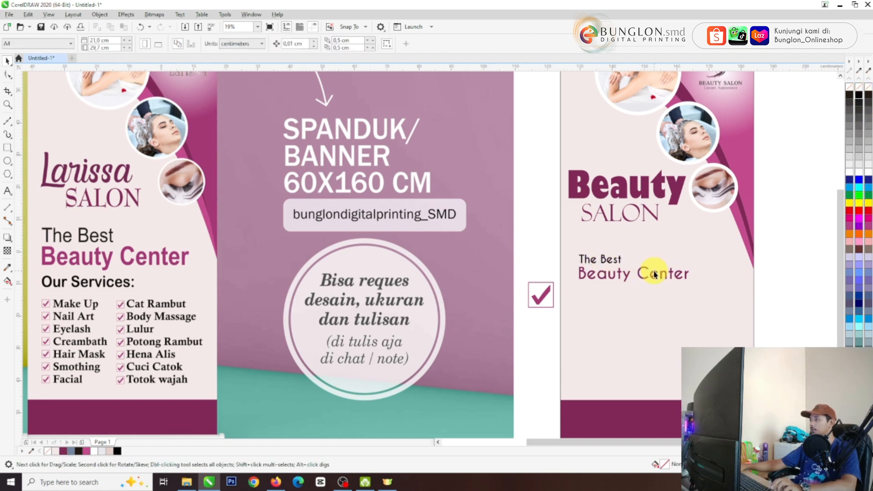
drag(654, 274, 646, 262)
click(525, 248)
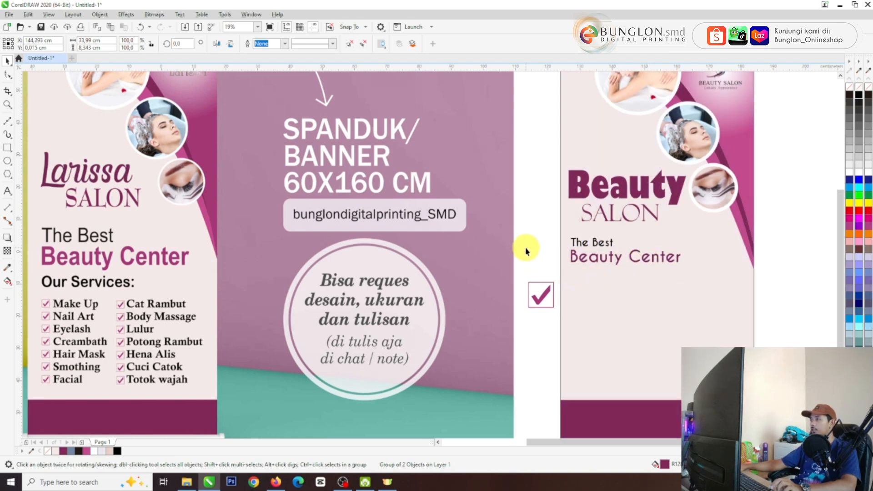
scroll(661, 251, down, 1)
scroll(608, 293, up, 1)
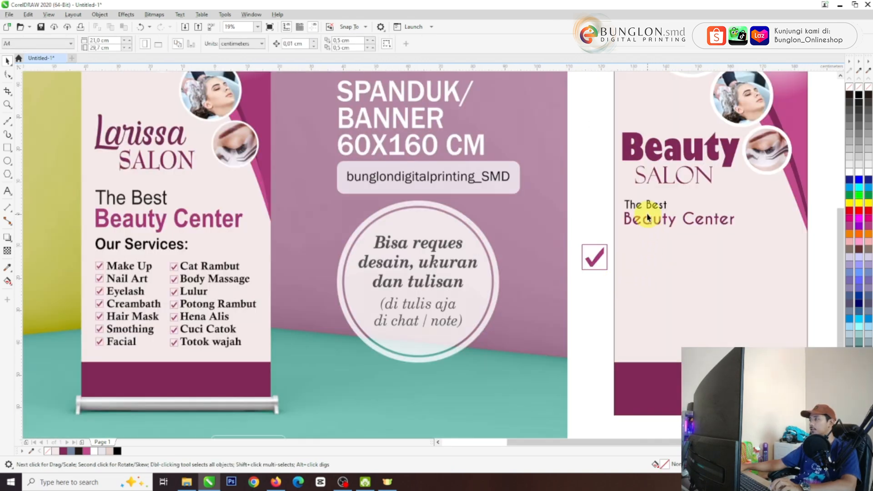
drag(648, 209, 653, 206)
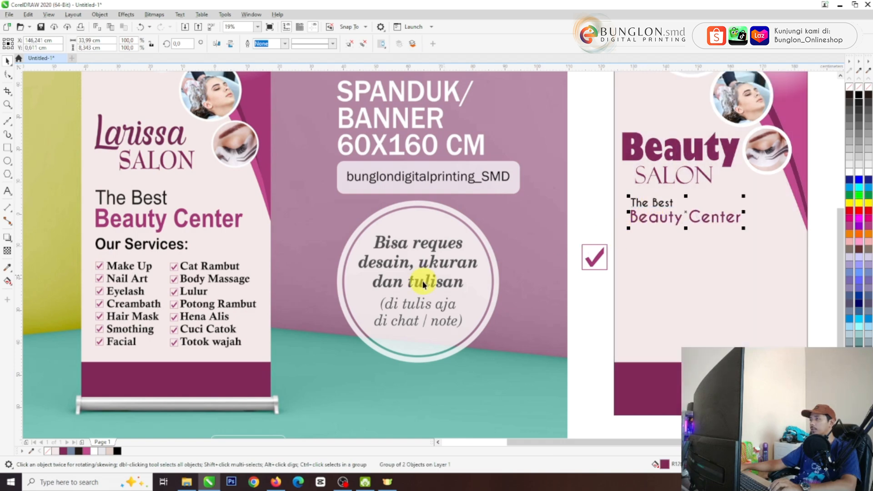
Step: Add 48 pt text beside the reference's service list, one per line: make up, nail art, eyelash, creambath, hair mask, smoothing, facial
scroll(321, 294, down, 1)
scroll(253, 296, up, 1)
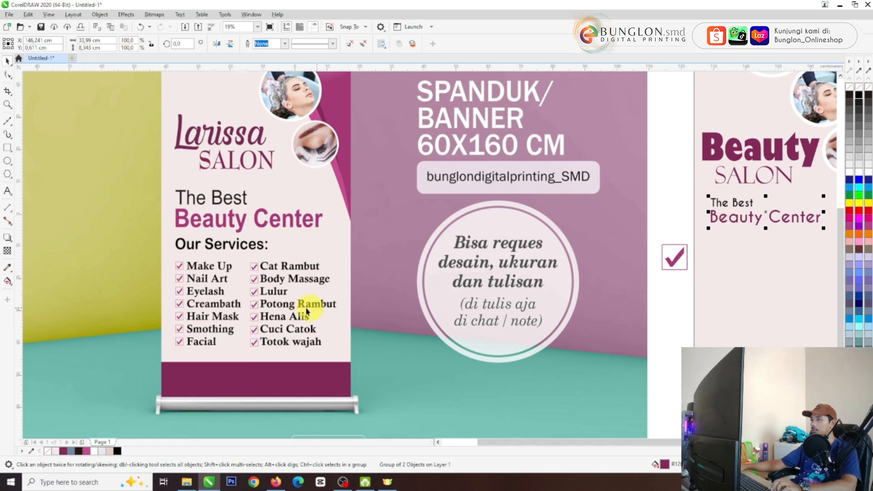
scroll(230, 313, down, 1)
scroll(224, 301, up, 2)
key(F8)
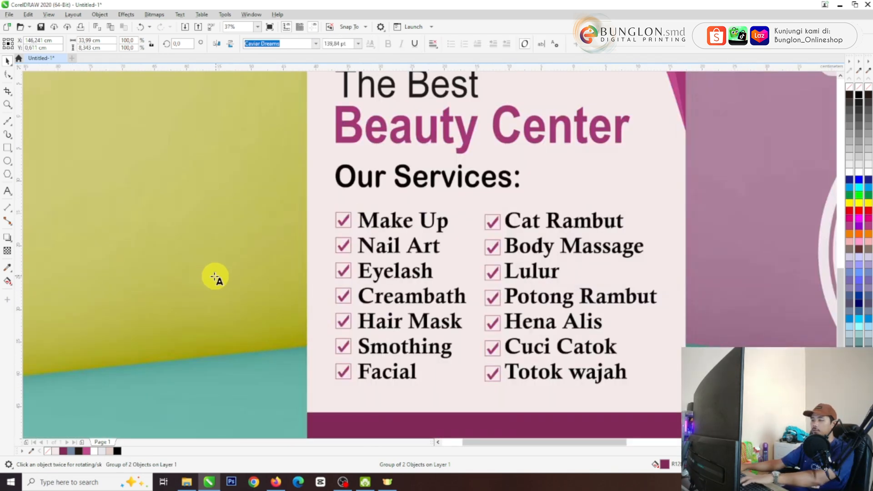
click(193, 257)
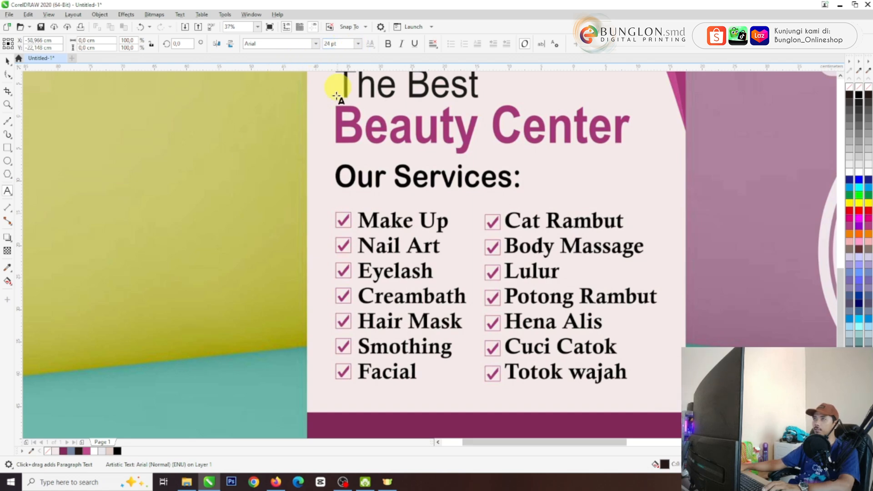
click(172, 213)
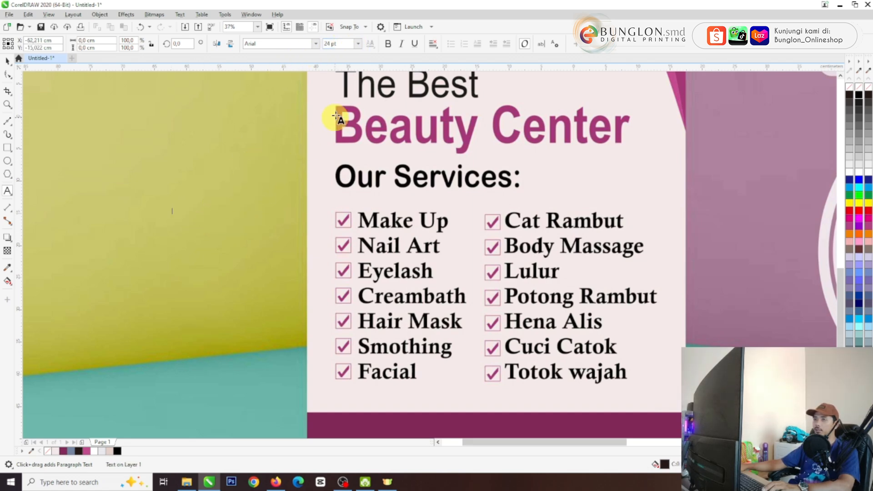
click(358, 44)
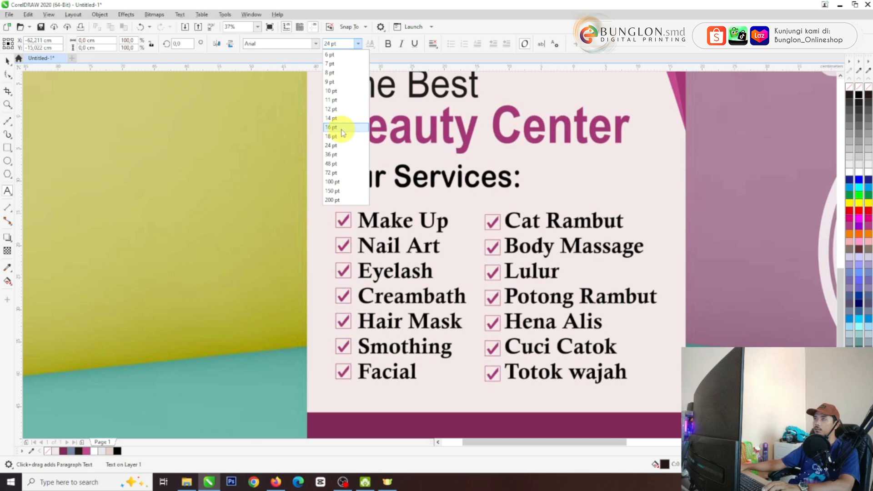
click(340, 164)
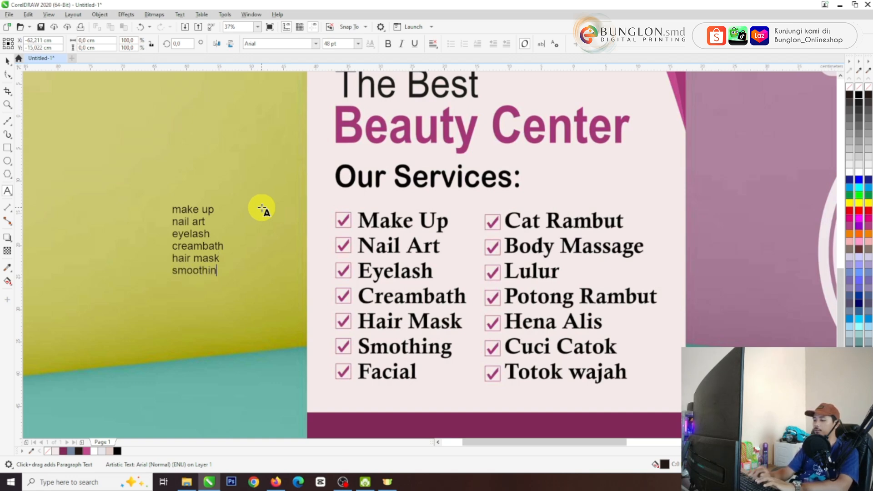
text(fa)
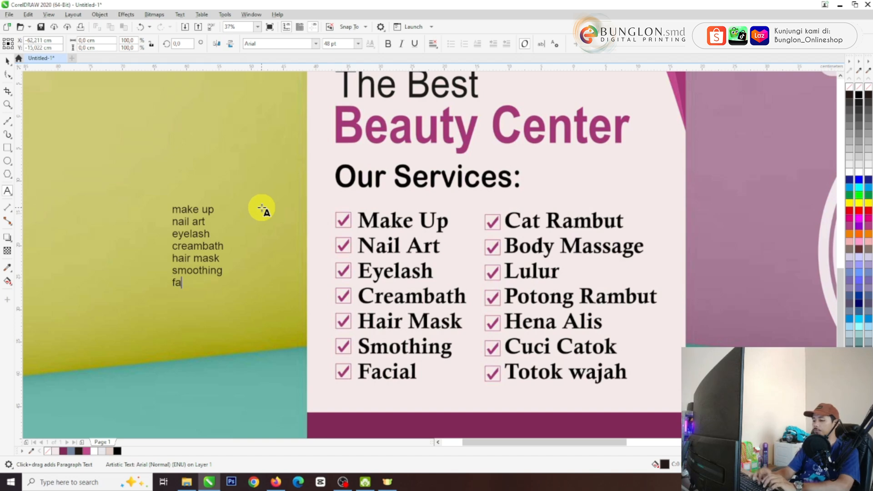
text(cial)
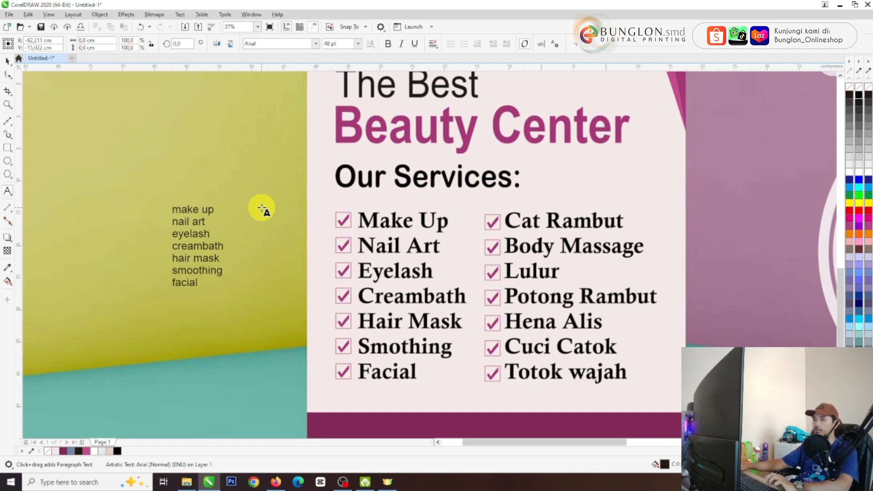
key(Escape)
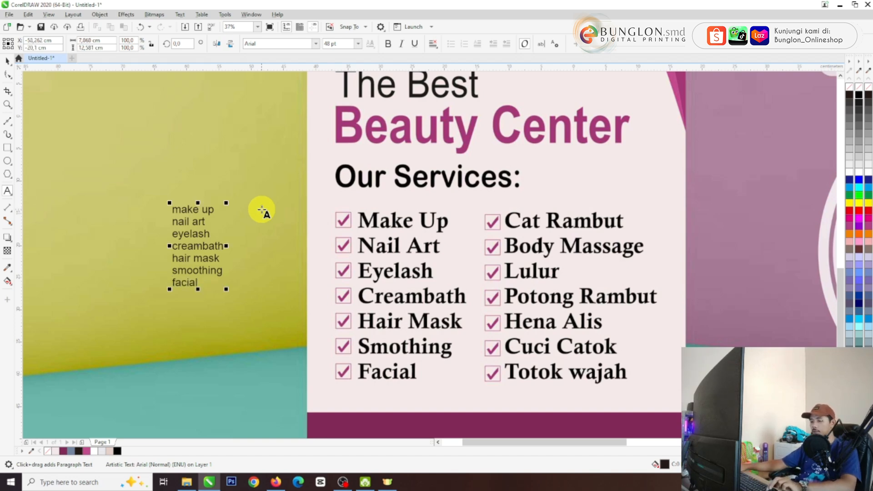
Step: Change all seven lines of the new service list to Title Case
key(ctrl+a)
key(shift+F3)
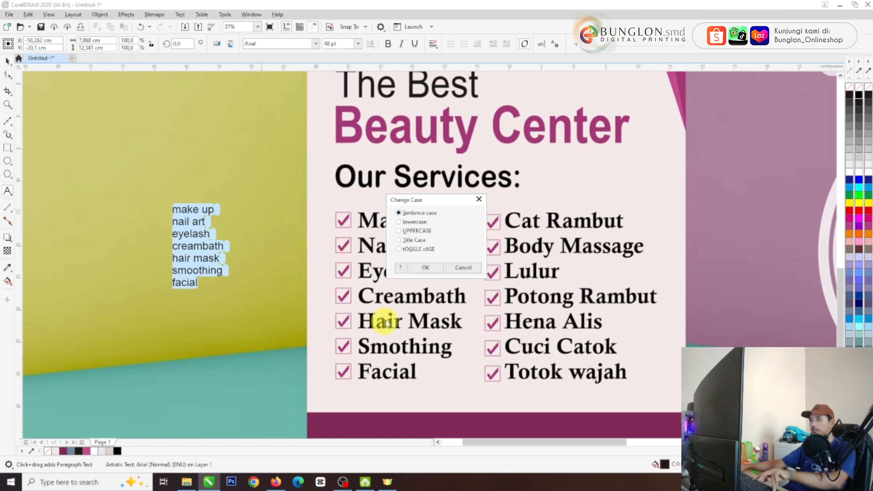
click(420, 268)
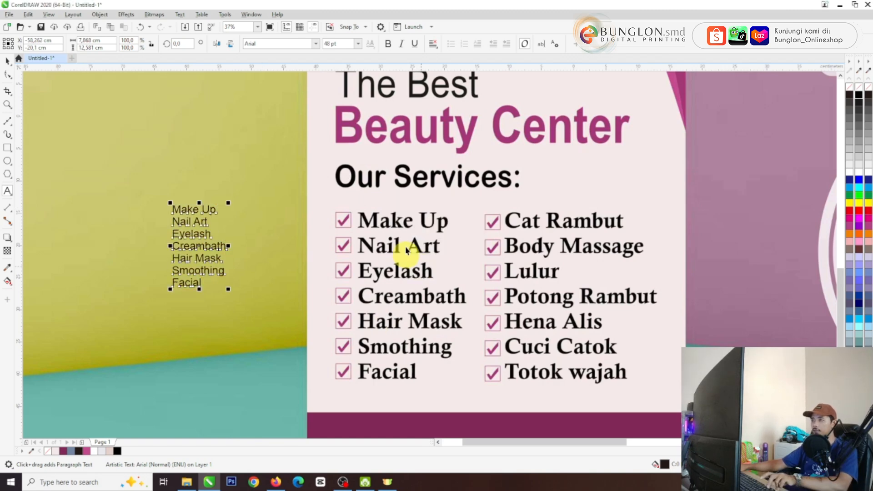
Step: Set the seven-line service list's font to Footlight MT Light
click(315, 43)
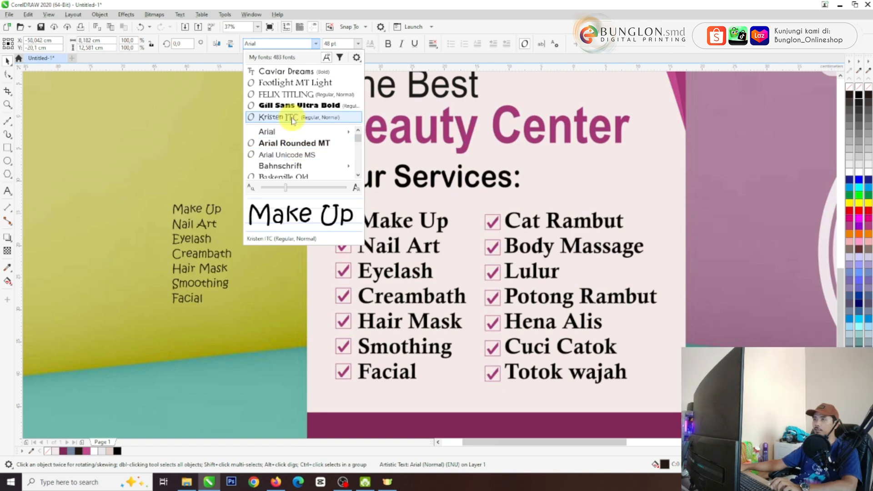
click(288, 83)
click(315, 43)
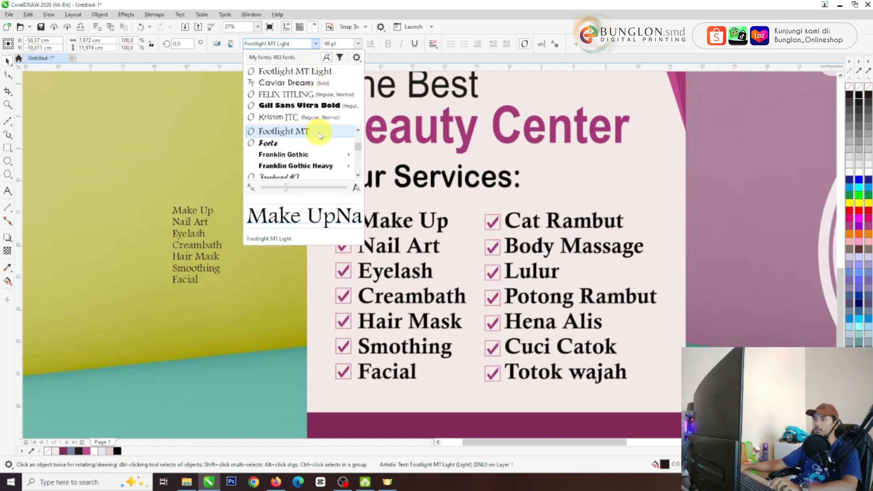
key(Escape)
Step: Place the service list beneath Beauty Center on the new banner and enlarge it to about 110 pt and 16.6 cm wide
drag(214, 218, 663, 305)
scroll(222, 266, down, 2)
scroll(389, 300, down, 1)
scroll(673, 295, up, 1)
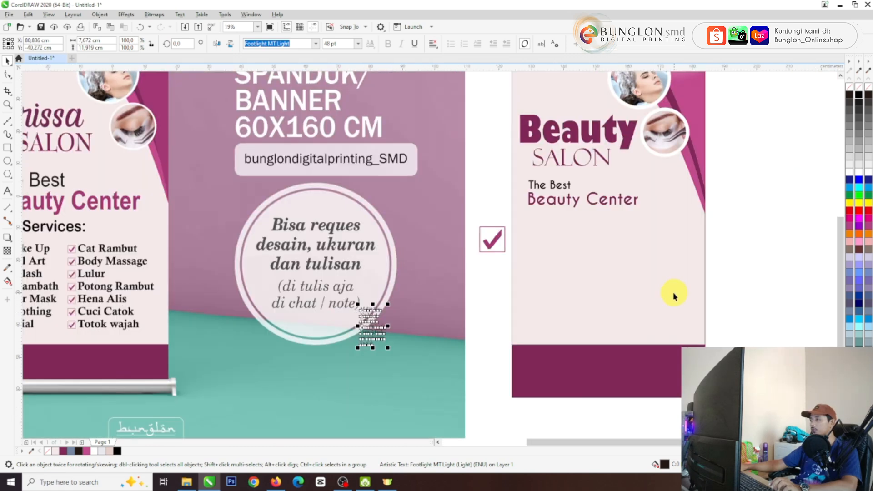
drag(384, 314, 569, 230)
drag(583, 272, 610, 306)
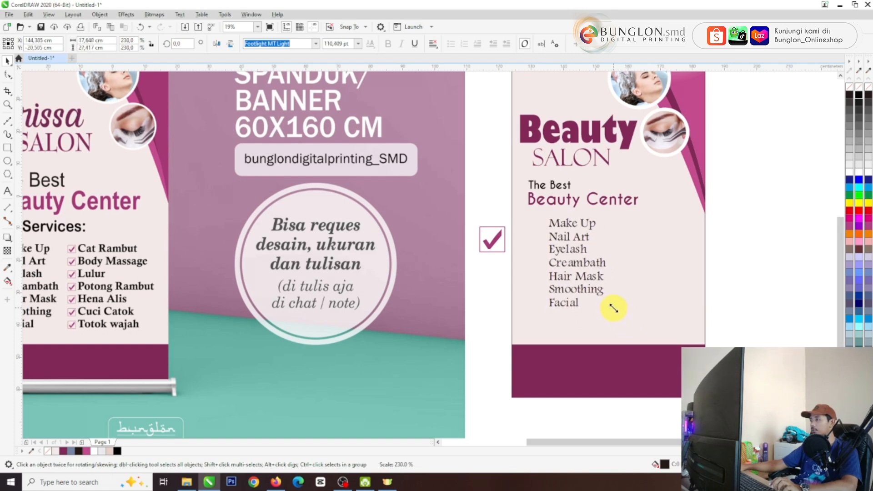
click(811, 291)
click(592, 230)
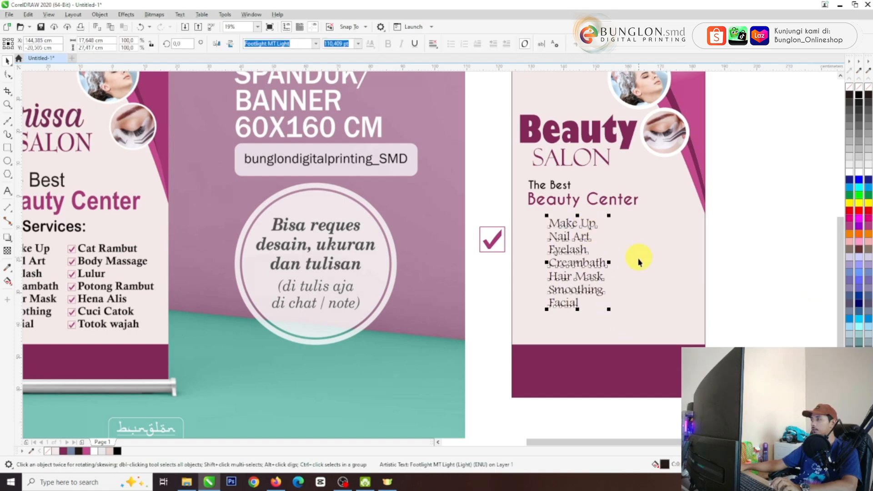
Step: Shrink the checkmark box to about 2.1 cm and place it directly before Make Up
click(496, 235)
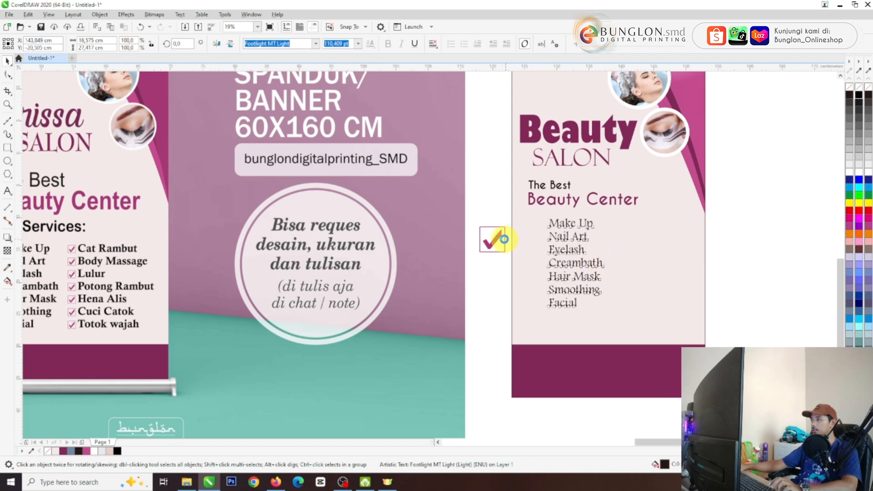
scroll(495, 230, up, 2)
drag(509, 270, 467, 227)
scroll(467, 228, up, 4)
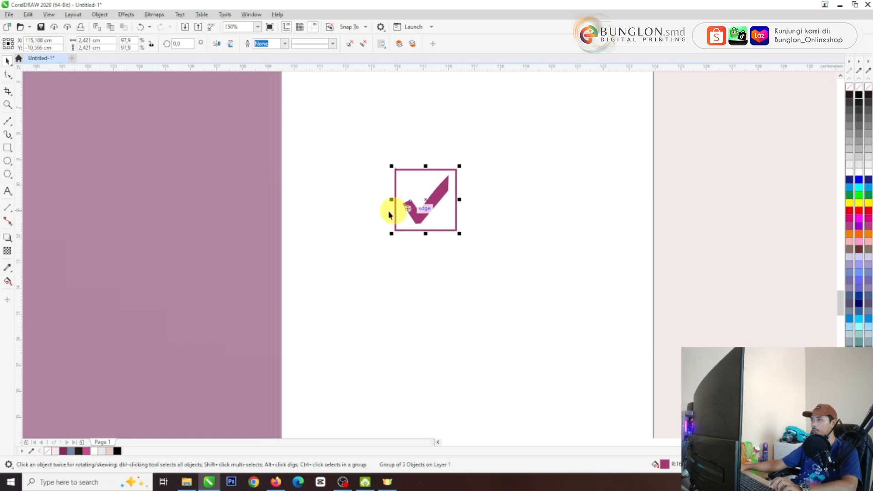
scroll(409, 218, up, 4)
scroll(487, 231, down, 8)
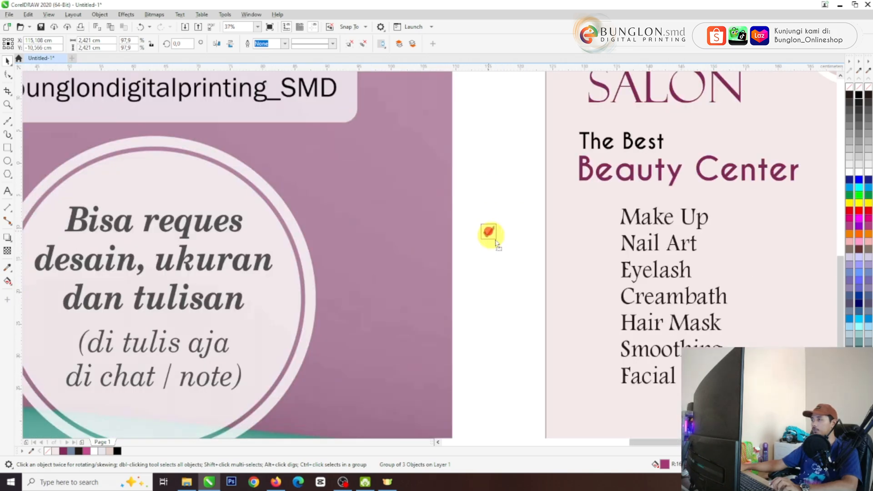
drag(487, 232, 605, 227)
scroll(609, 210, up, 4)
scroll(393, 222, down, 1)
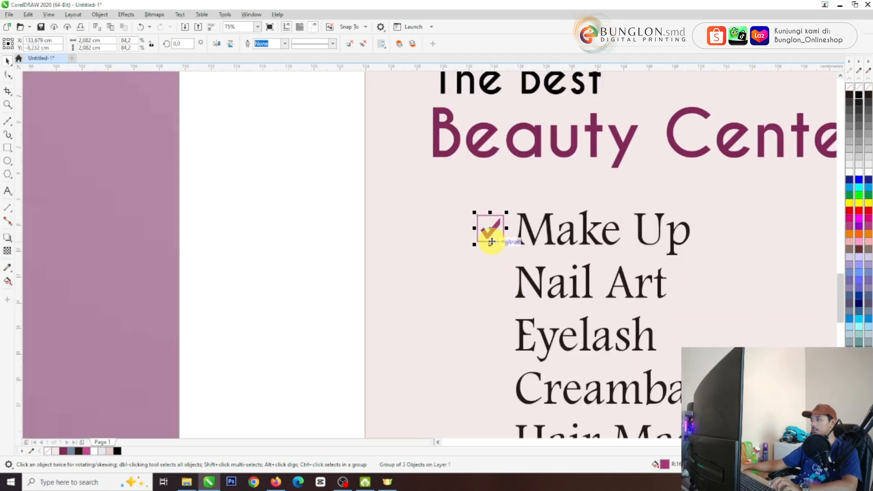
Step: Duplicate the checkmark box downward at even spacing so every service from Nail Art to Facial has one
drag(491, 241, 490, 284)
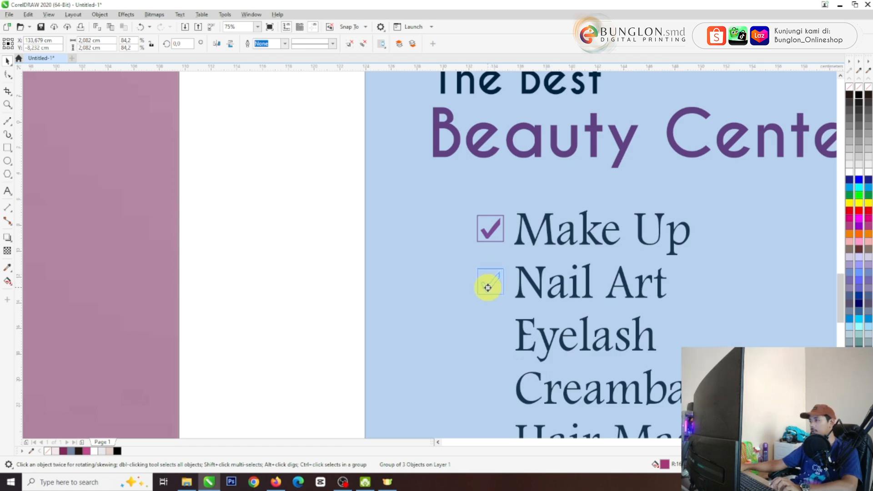
drag(487, 287, 487, 287)
click(502, 302)
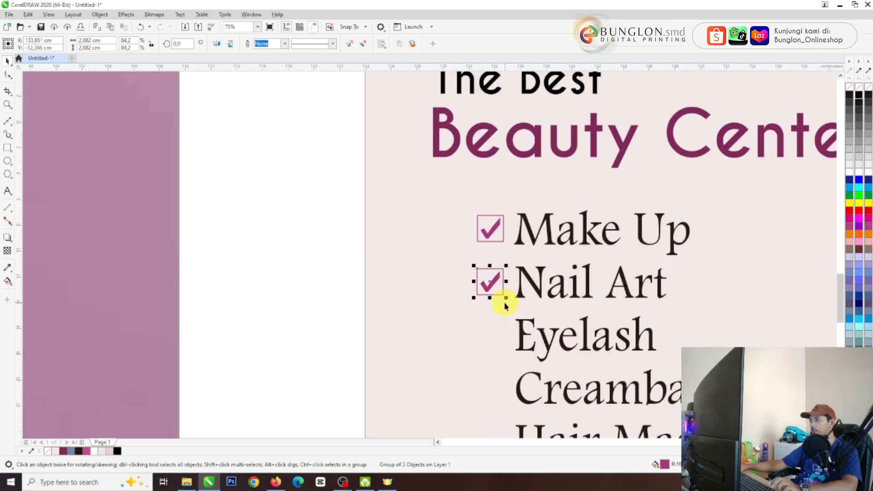
scroll(415, 235, down, 1)
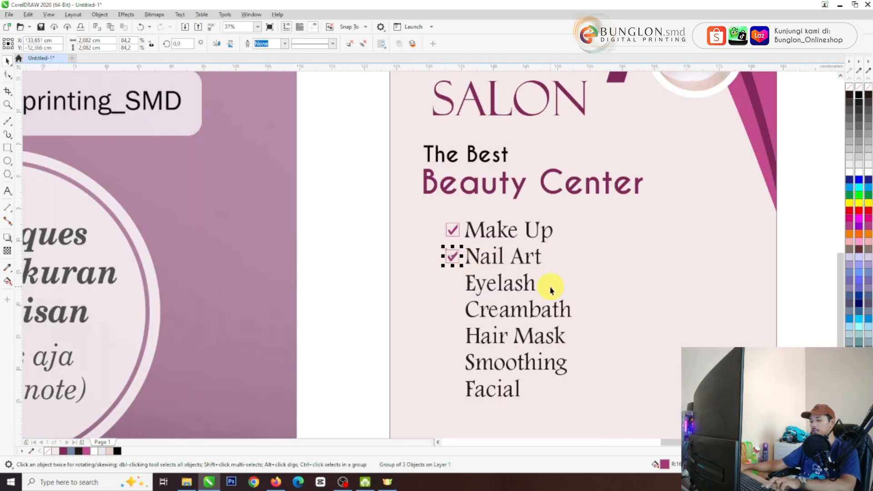
key(ctrl+r)
key(ctrl+r)
key(ctrl+r)
key(ctrl+r)
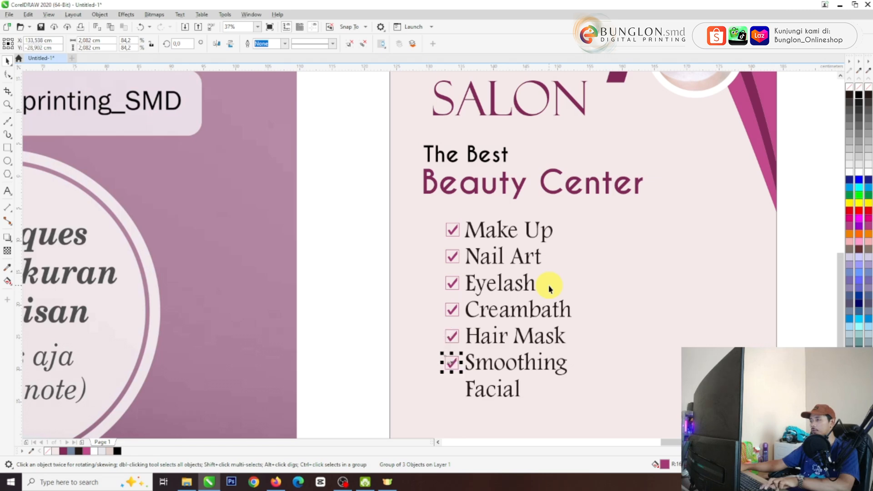
key(ctrl+r)
Step: Align the seven checkmark boxes in a straight vertical column and group them
drag(354, 211, 549, 301)
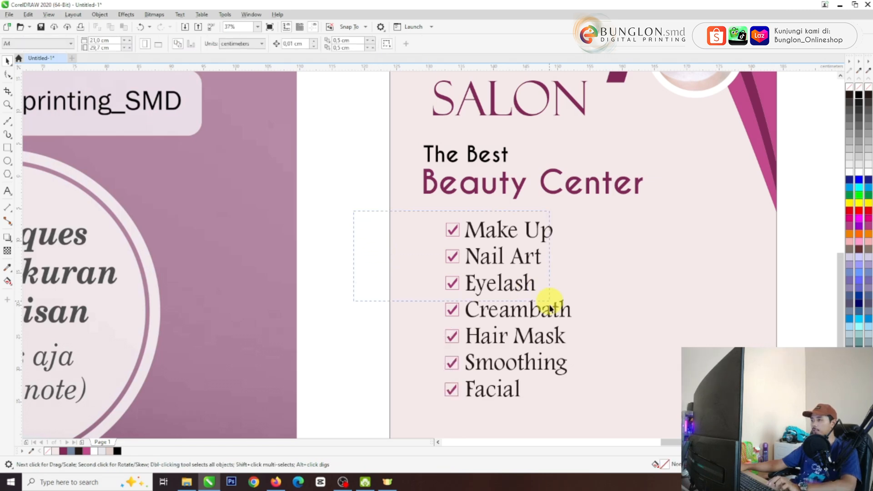
drag(494, 419, 497, 420)
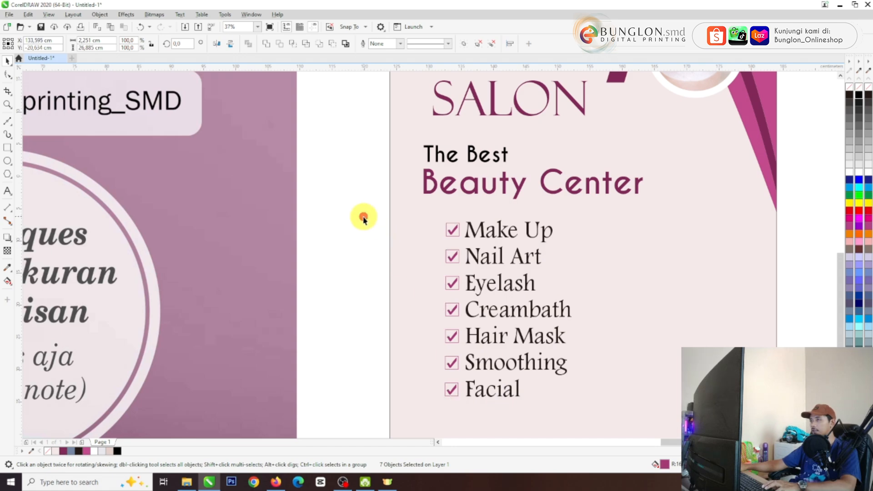
drag(356, 196, 409, 239)
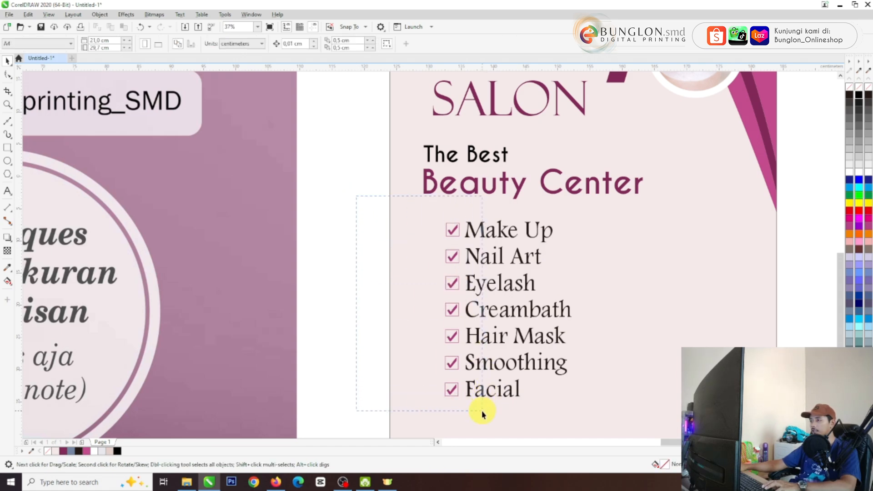
drag(482, 414, 483, 414)
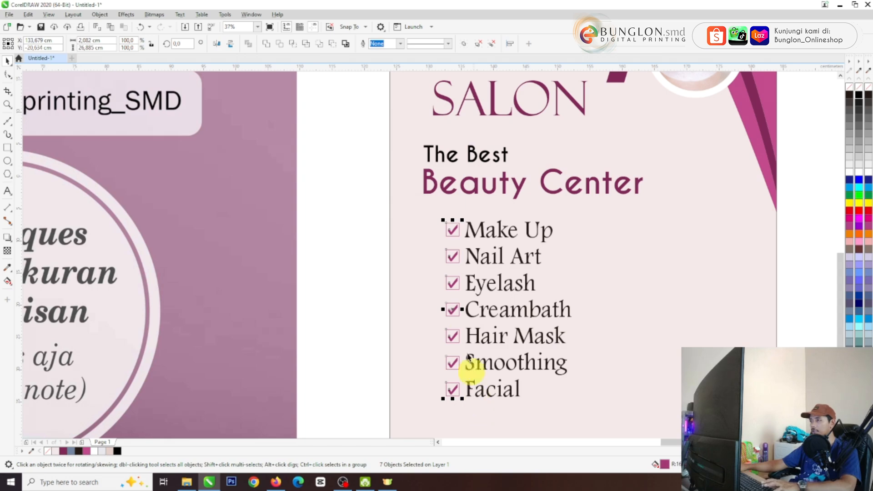
click(464, 45)
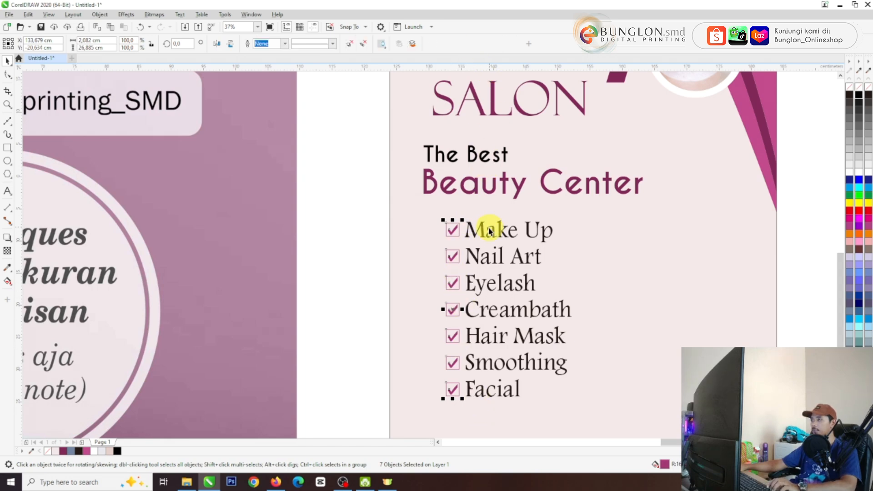
Step: Align the checkmark column and the service text on their horizontal centre line and group both
shift+click(484, 234)
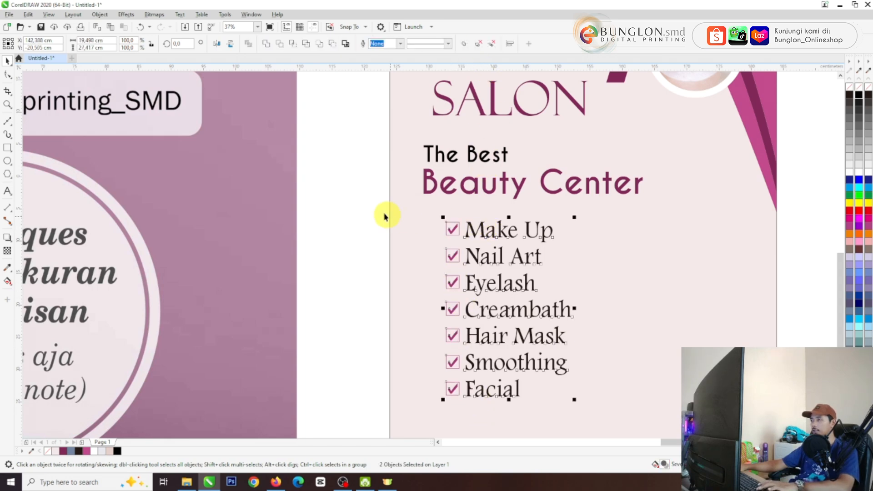
click(464, 47)
scroll(494, 296, down, 2)
click(409, 276)
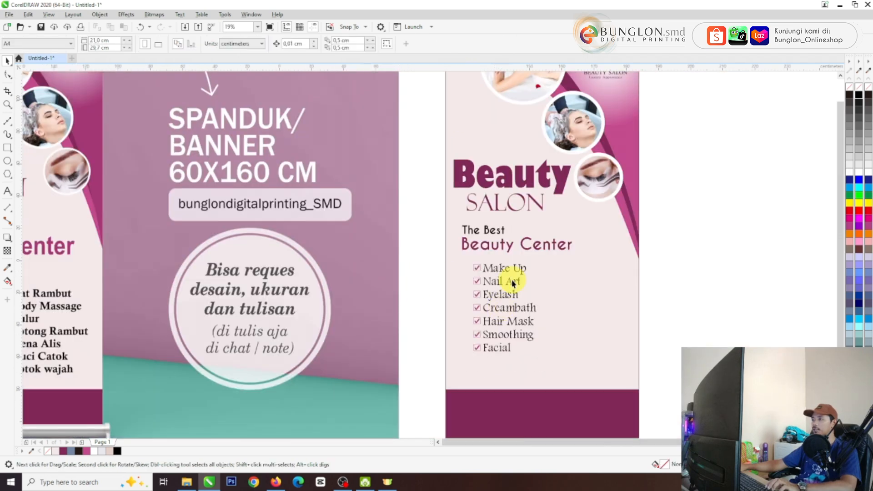
Step: Place a copy of the checkmark service list beside the reference banner's second service column
scroll(513, 283, down, 2)
click(516, 277)
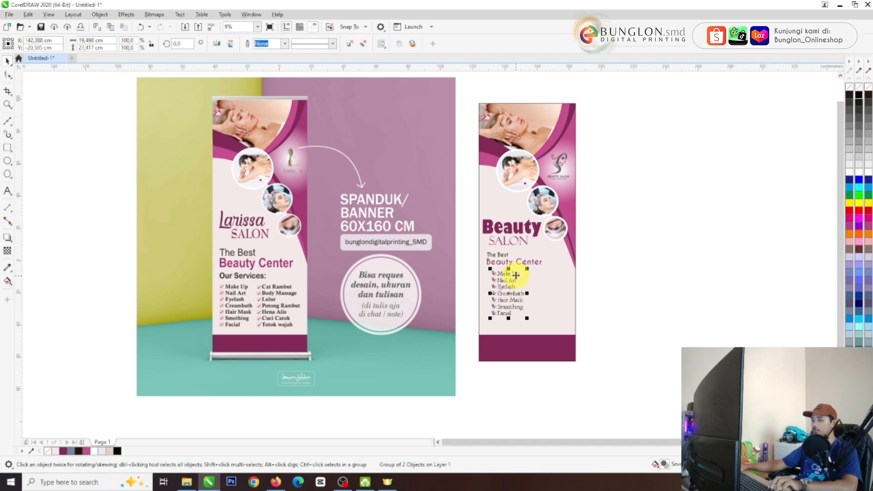
drag(517, 275, 318, 294)
scroll(307, 303, up, 2)
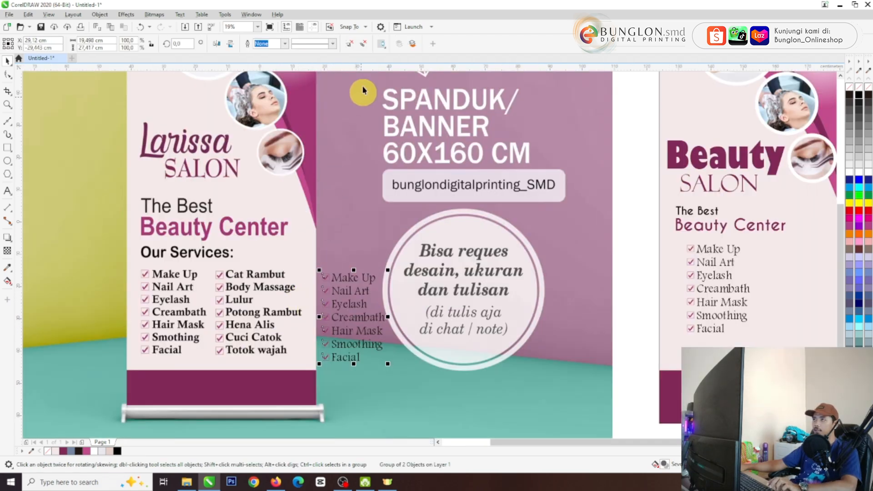
click(634, 224)
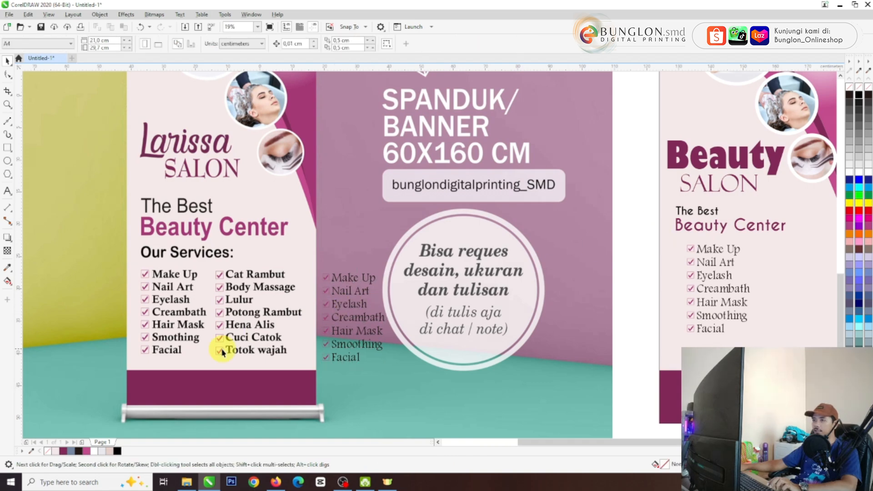
Step: Replace the copied list's text with cat rambut, body massage, lulur, potong rambut, hena alis, cuci catok and totok wajah, one per line
scroll(228, 347, up, 2)
click(470, 213)
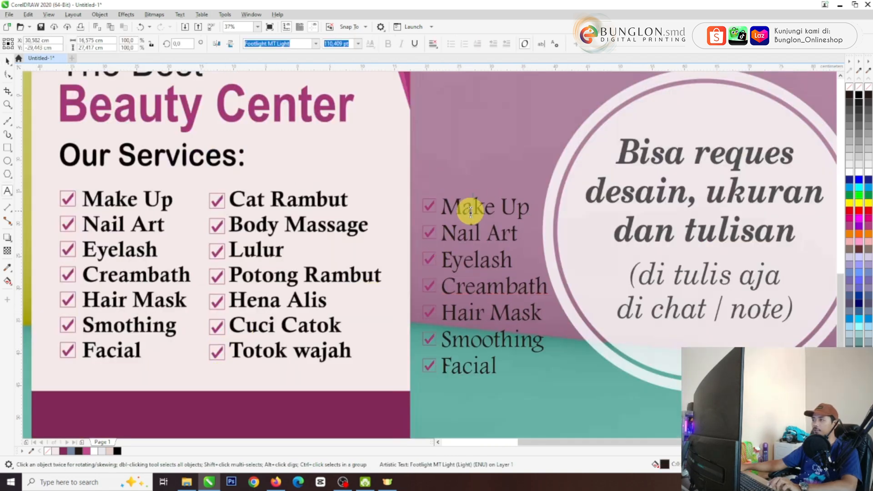
key(ctrl+a)
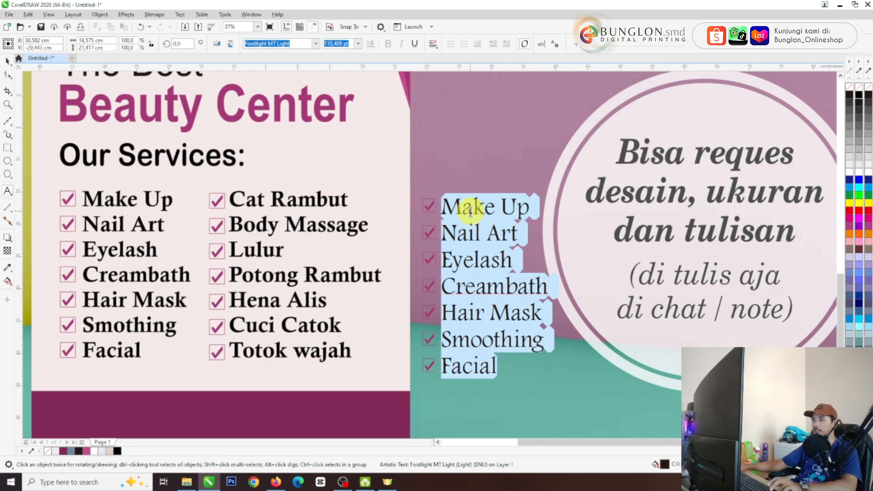
text(cat rambut)
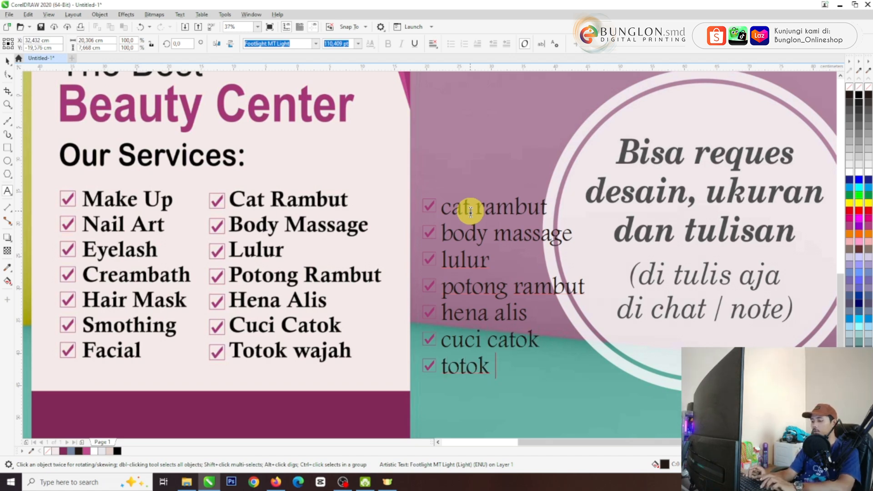
Step: Change all seven lines of the second service list to Title Case
key(ctrl+a)
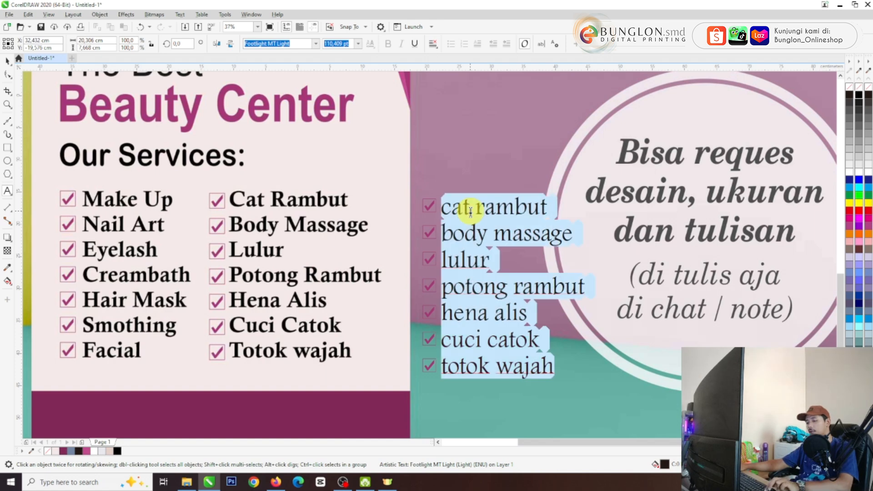
key(shift+F3)
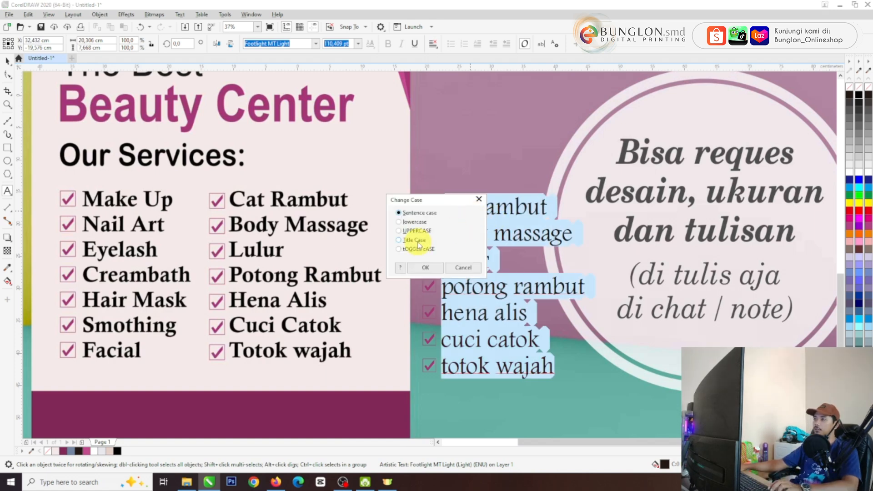
click(424, 266)
key(ctrl+space)
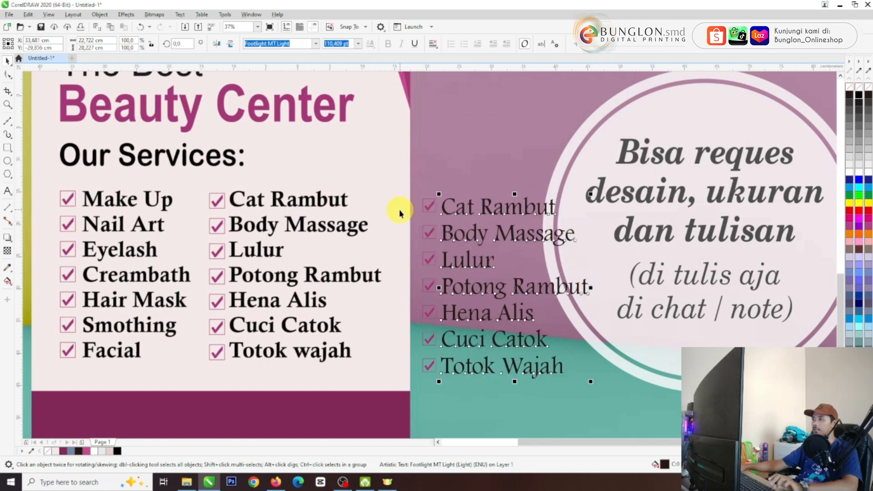
Step: Group the second list's text with its checkmarks and move it onto the new banner beside the first service column
scroll(401, 217, down, 2)
drag(512, 334, 386, 186)
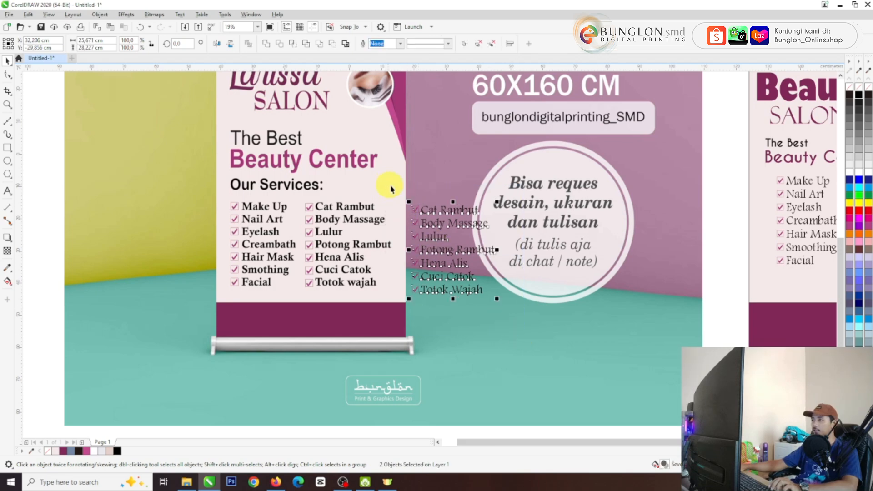
key(ctrl+g)
scroll(264, 238, down, 2)
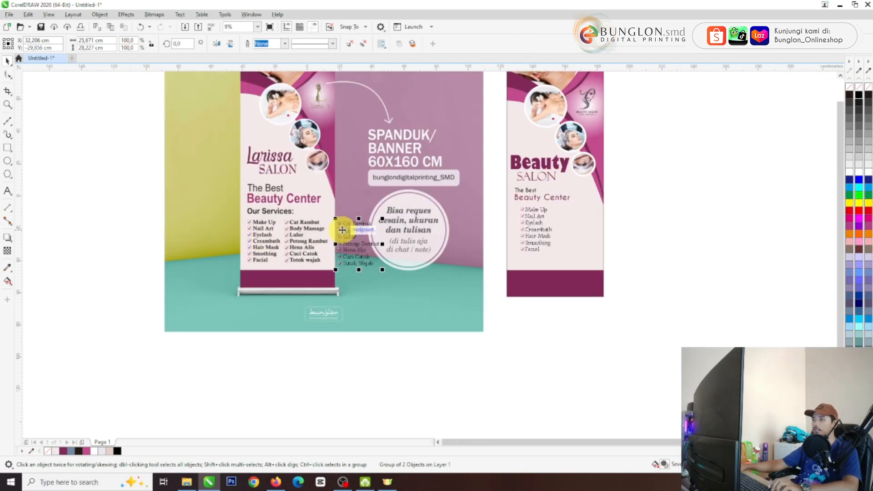
drag(341, 228, 562, 218)
scroll(564, 218, up, 2)
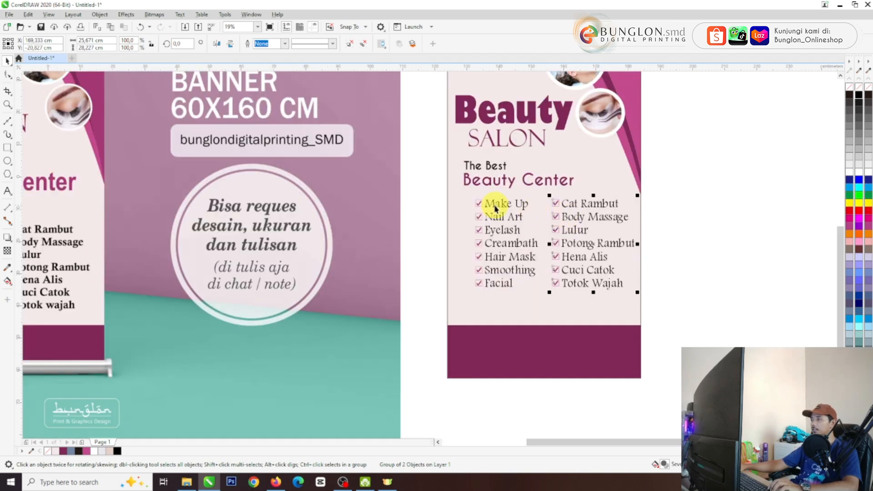
Step: Align the two service columns on their horizontal centre line and group them
scroll(496, 209, up, 1)
scroll(435, 238, down, 1)
click(686, 335)
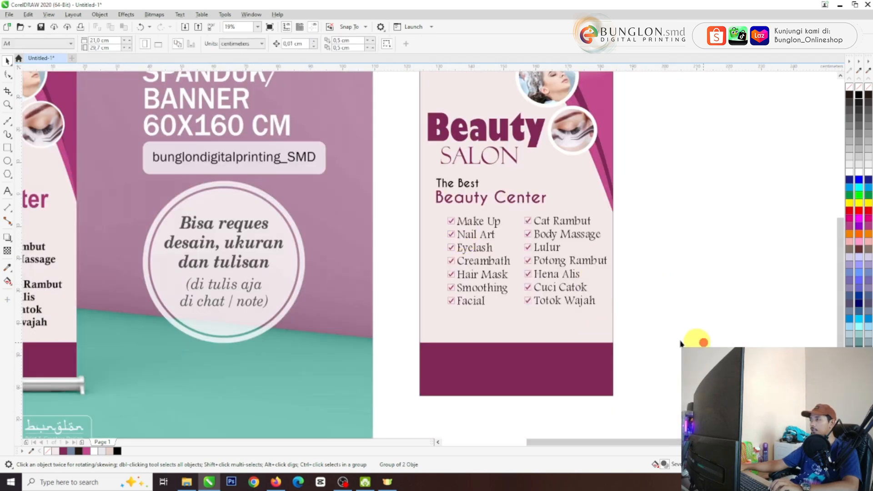
drag(356, 217, 645, 340)
key(e)
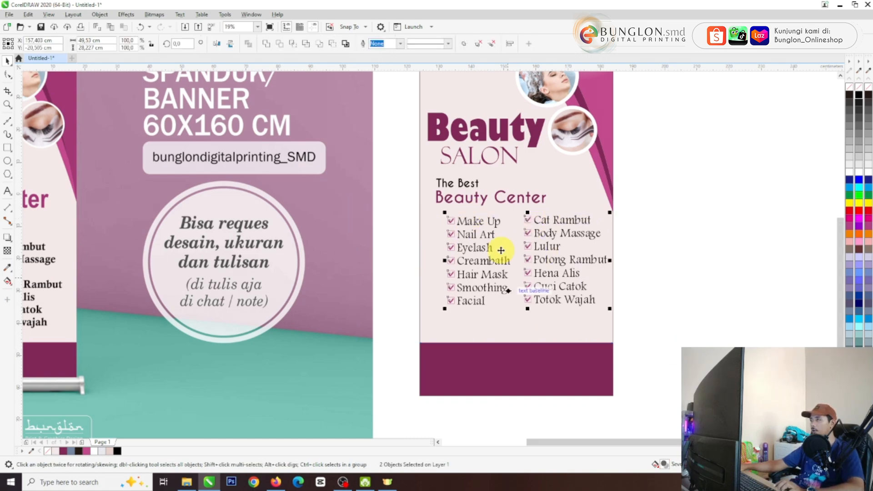
click(464, 45)
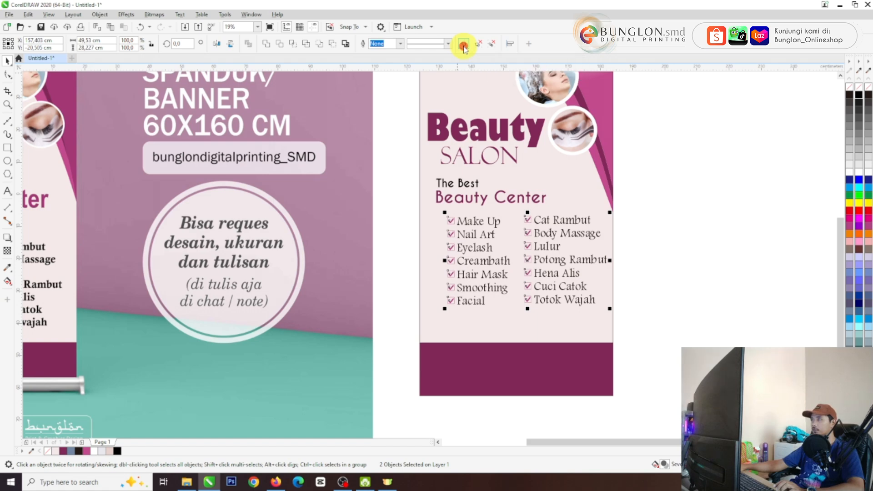
Step: Move the two-column service list down, enlarge it to about 51.3 cm wide, and centre it horizontally on the banner
drag(561, 220, 547, 223)
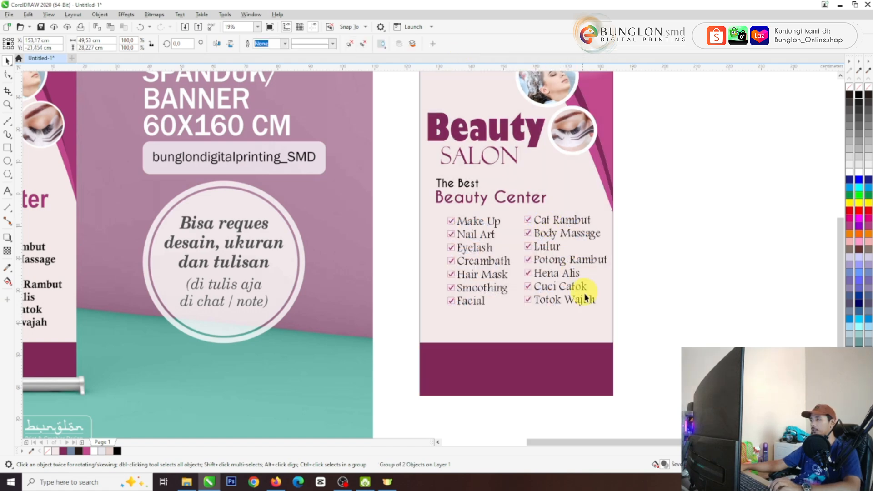
drag(595, 312, 559, 320)
shift+click(590, 235)
key(c)
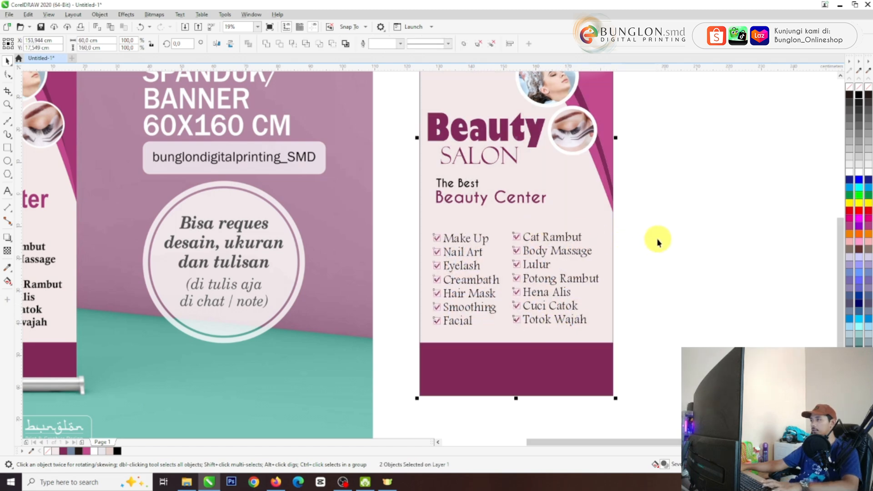
Step: Move the The Best Beauty Center tagline down to just above the service list and left-align it with the list
click(413, 176)
click(462, 204)
drag(470, 198, 468, 217)
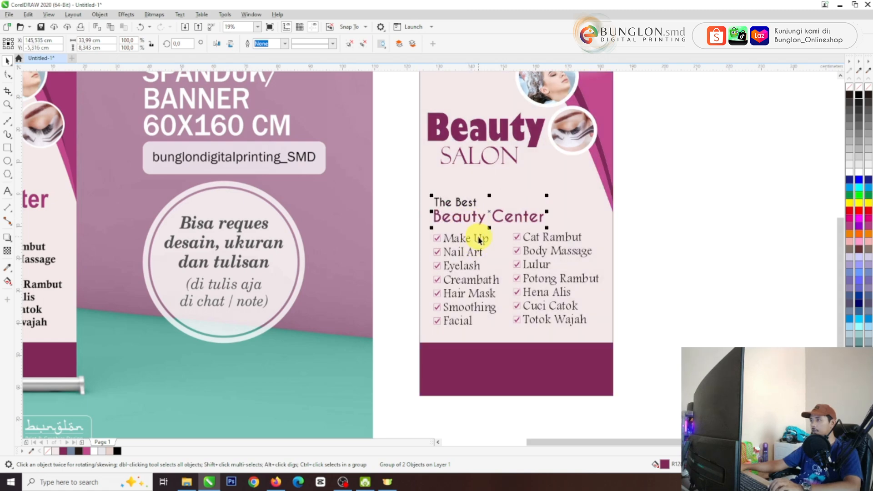
shift+click(481, 238)
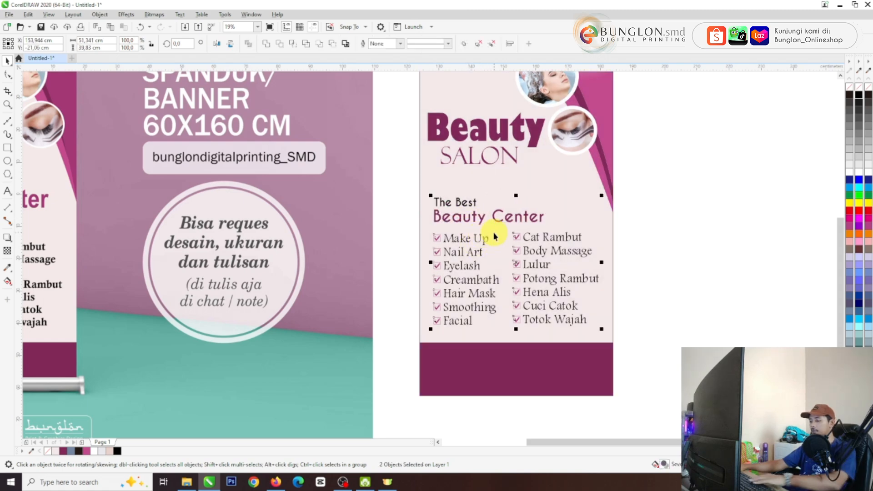
drag(676, 351, 411, 175)
key(l)
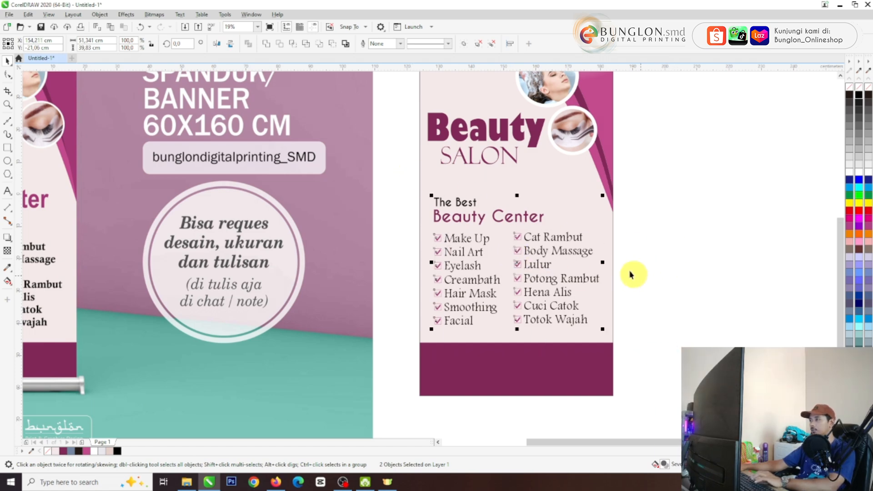
click(643, 288)
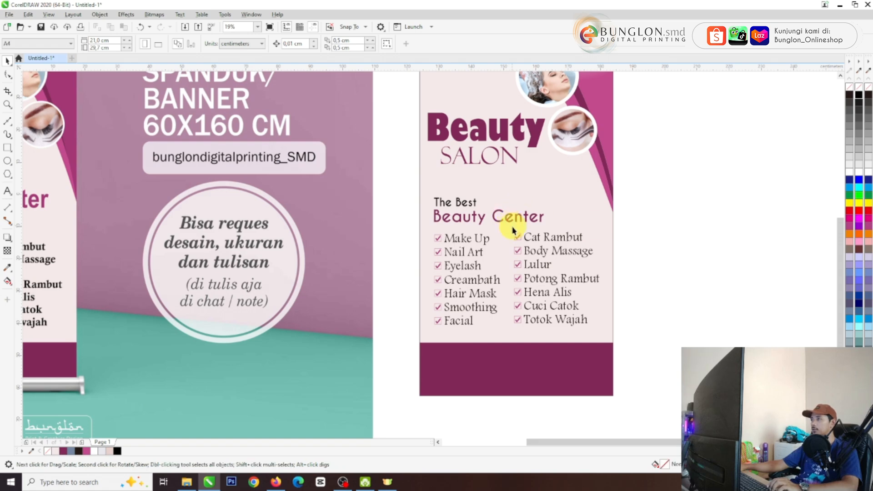
Step: Move the Beauty and SALON heading texts down toward the tagline and left-align them with it
scroll(512, 218, down, 2)
scroll(502, 189, up, 4)
click(507, 196)
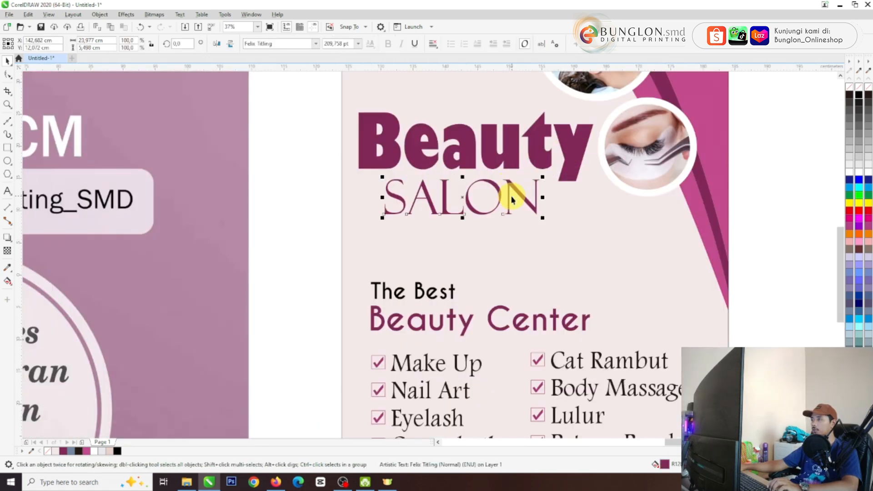
click(509, 183)
scroll(514, 225, down, 2)
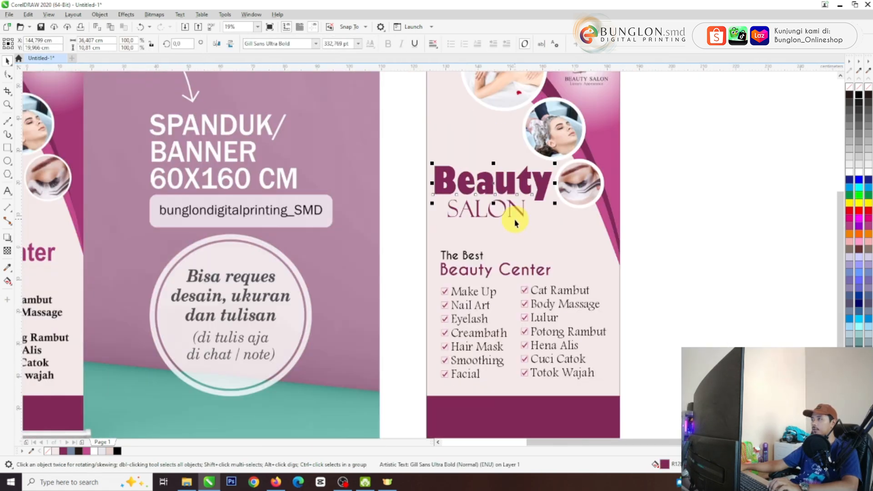
drag(515, 213, 508, 222)
drag(501, 188, 509, 203)
shift+click(506, 223)
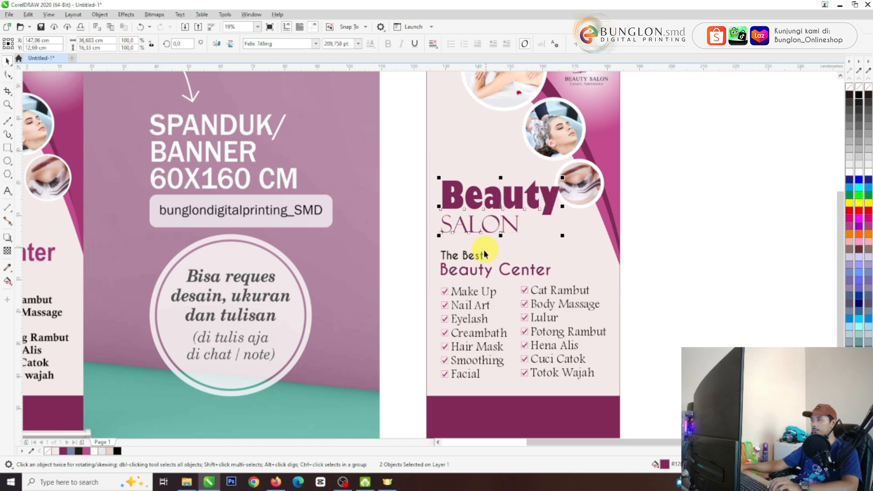
key(Escape)
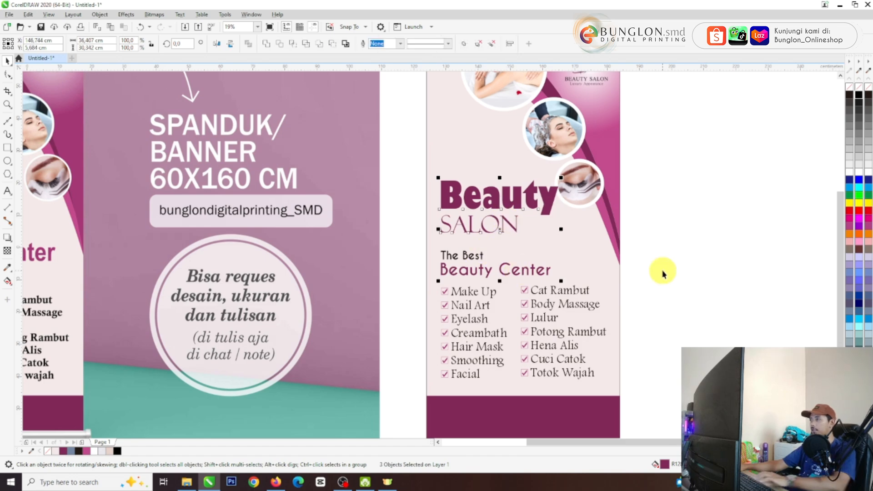
Step: Move the eyelash photo circle slightly right and up so it clears the Beauty heading
click(566, 190)
scroll(610, 189, down, 2)
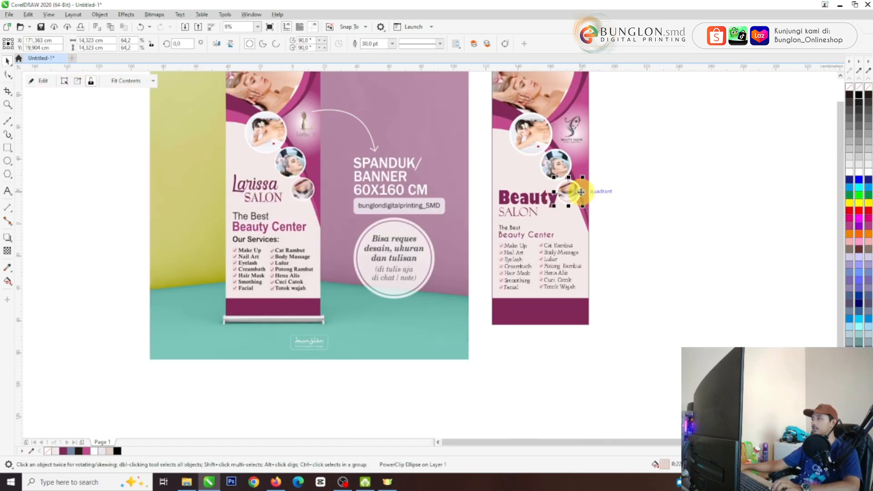
scroll(577, 189, up, 2)
drag(569, 187, 547, 132)
click(664, 188)
scroll(548, 193, down, 1)
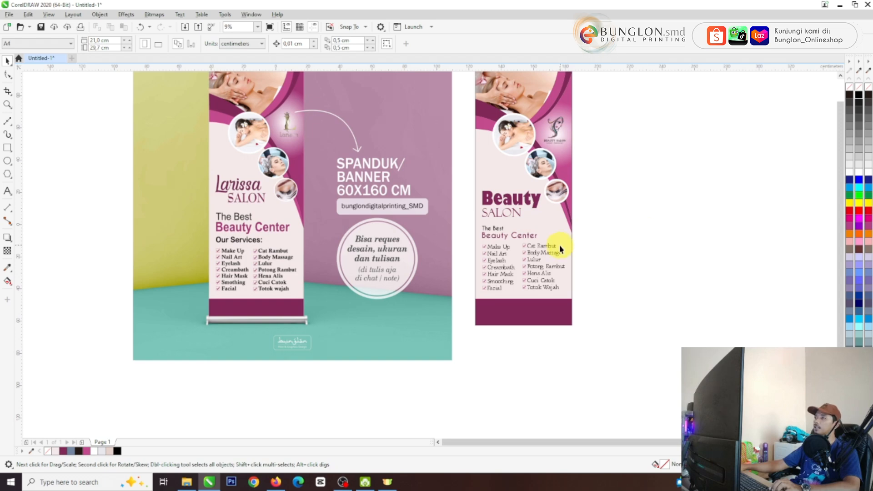
Step: Enlarge the massage photo circle slightly and shift it a little to the left
scroll(556, 246, down, 1)
scroll(529, 189, up, 1)
click(534, 191)
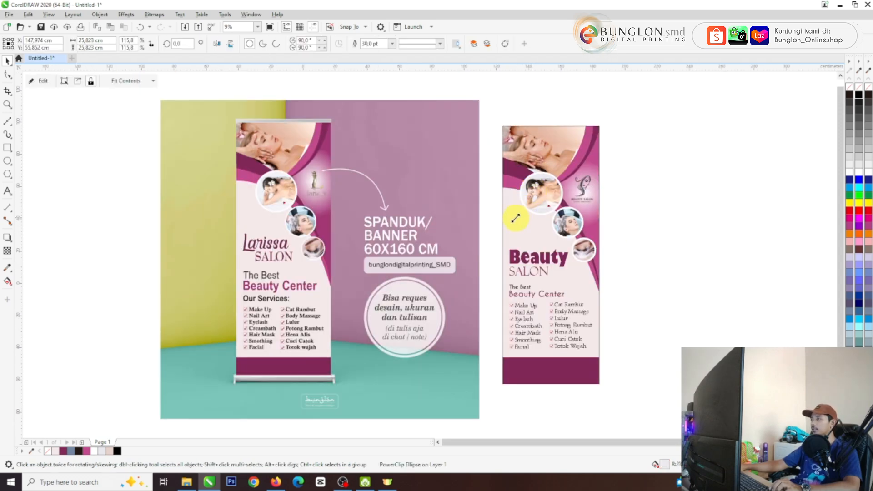
drag(516, 218, 513, 219)
scroll(538, 171, up, 1)
drag(545, 192, 547, 199)
scroll(523, 235, down, 1)
click(642, 250)
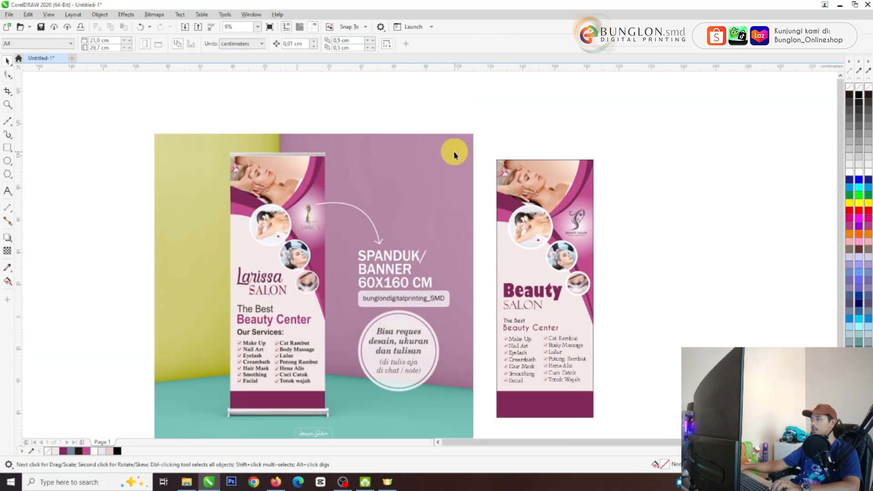
scroll(525, 214, down, 1)
scroll(519, 211, up, 2)
scroll(514, 211, down, 1)
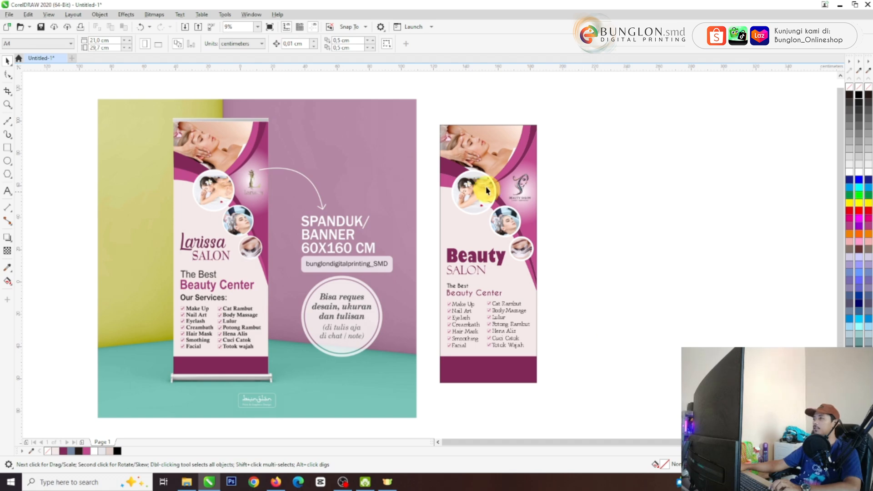
Step: Nudge the hair-washing photo circle slightly left, between the massage and eyelash photos
scroll(485, 208, up, 3)
click(545, 215)
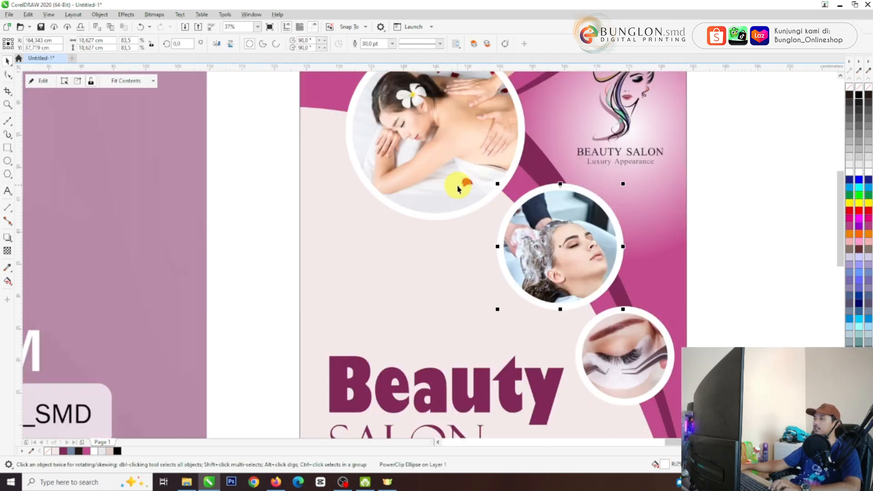
scroll(457, 189, down, 2)
scroll(454, 208, down, 2)
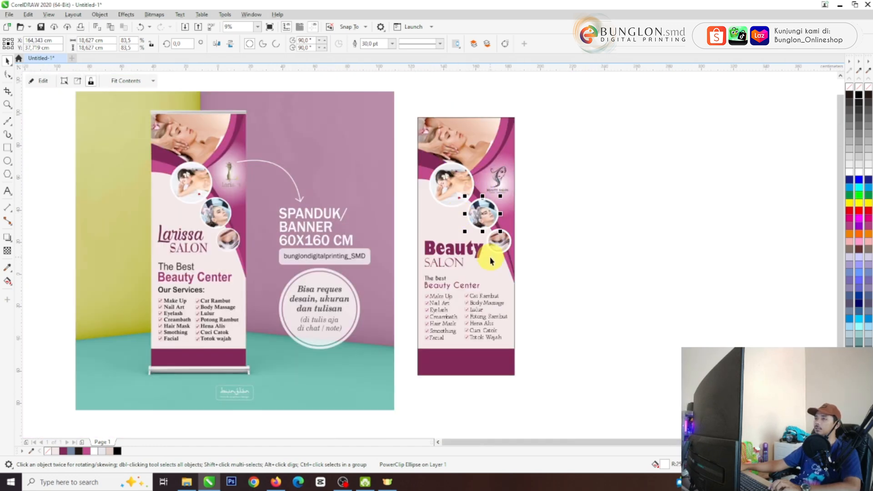
click(560, 234)
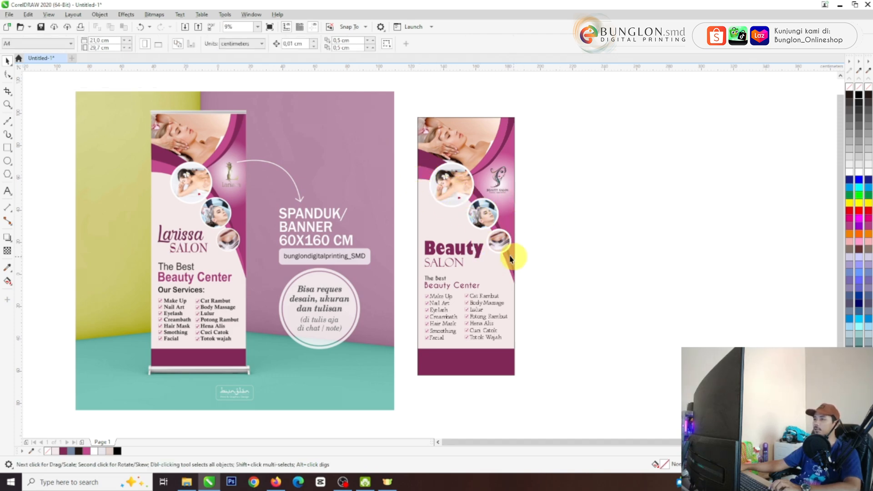
scroll(452, 186, up, 2)
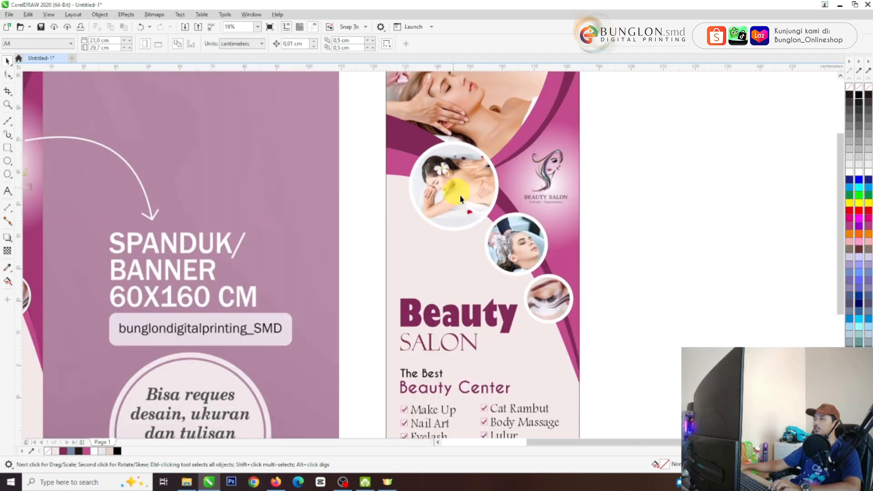
click(502, 224)
scroll(502, 224, up, 2)
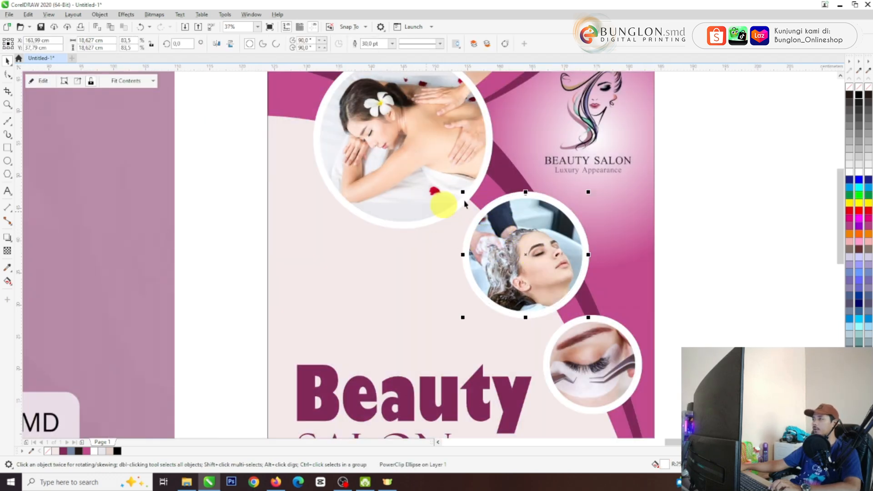
scroll(455, 209, down, 2)
Step: Nudge the eyelash photo circle slightly up toward the hair-washing photo
click(552, 273)
scroll(554, 268, up, 2)
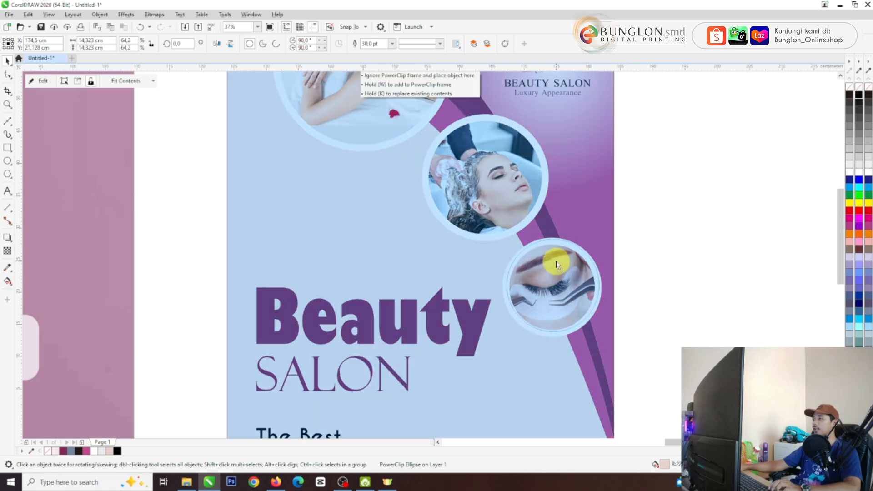
scroll(555, 264, down, 2)
click(613, 257)
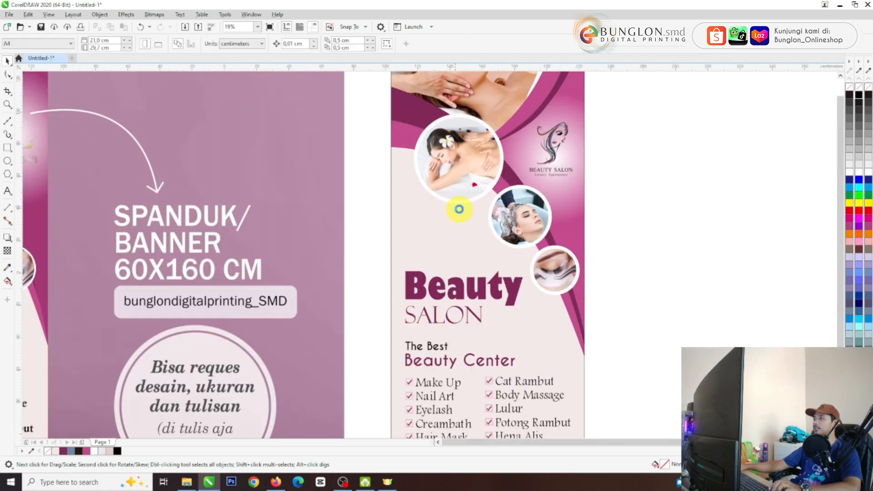
Step: Remove the outline from the banner's background rectangle by setting its outline width to None
scroll(458, 209, down, 4)
scroll(449, 239, up, 2)
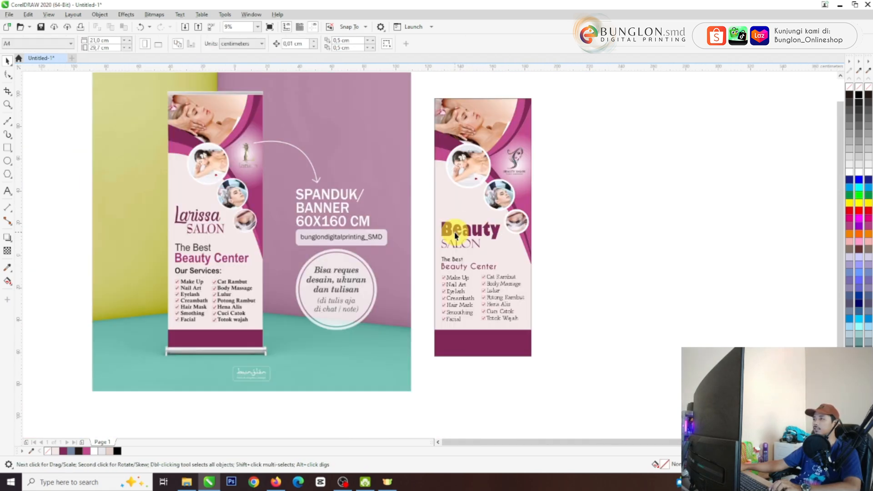
click(529, 267)
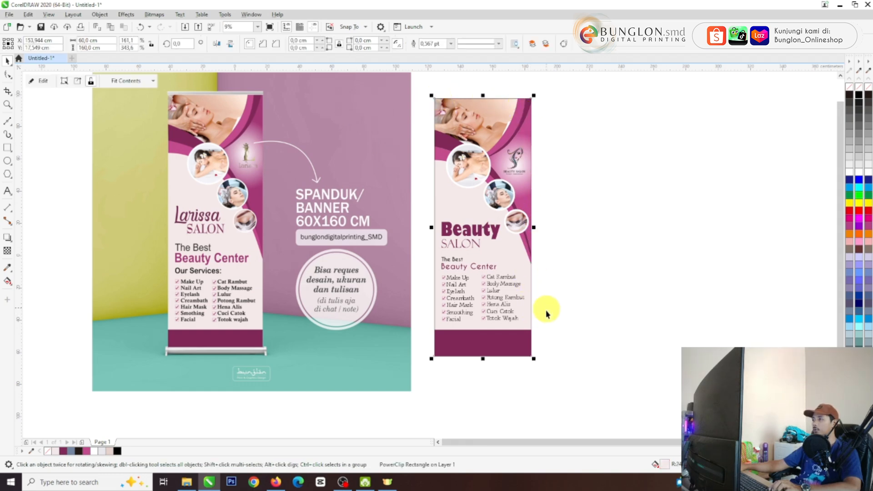
click(450, 45)
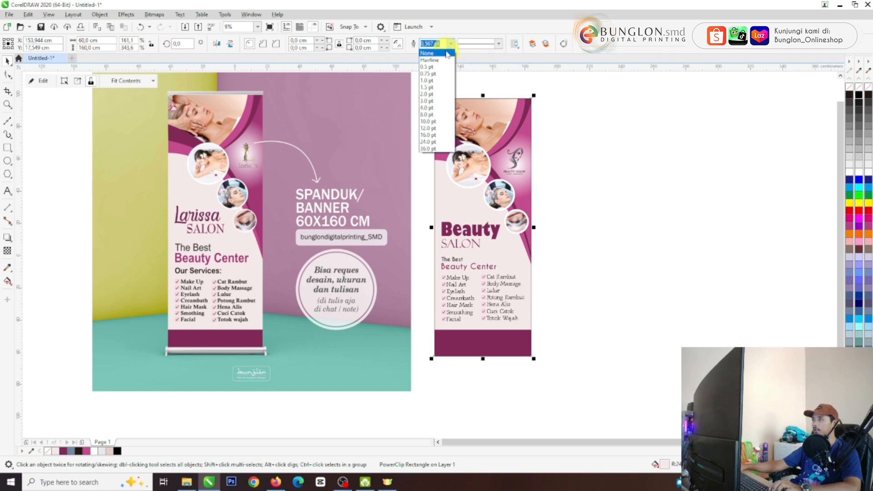
click(446, 54)
click(580, 157)
scroll(529, 258, down, 1)
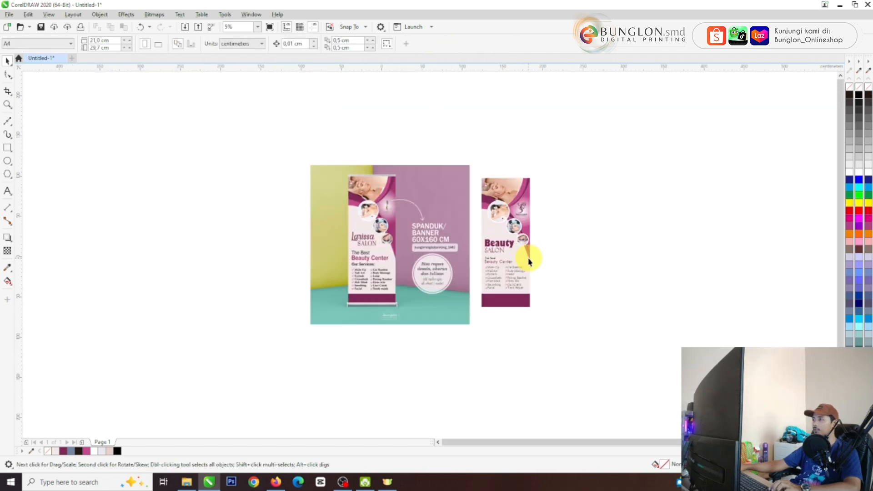
Step: Group all ten objects of the new banner
drag(586, 358, 462, 121)
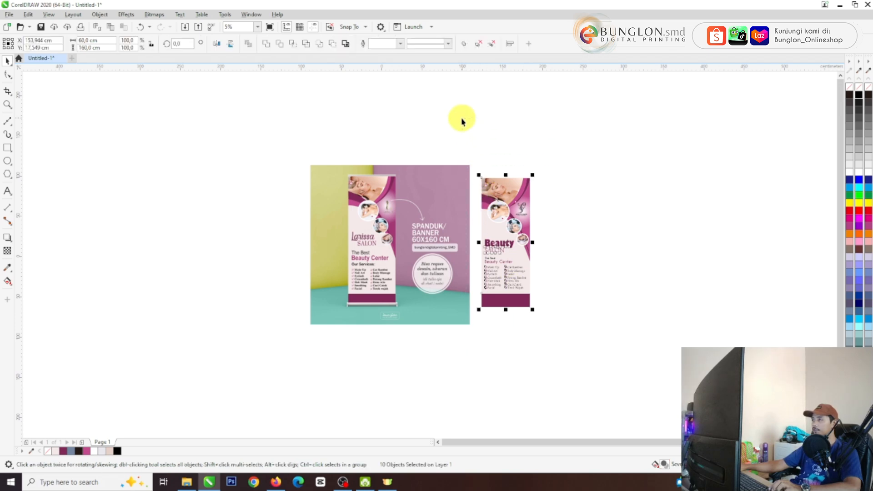
key(ctrl+g)
key(Escape)
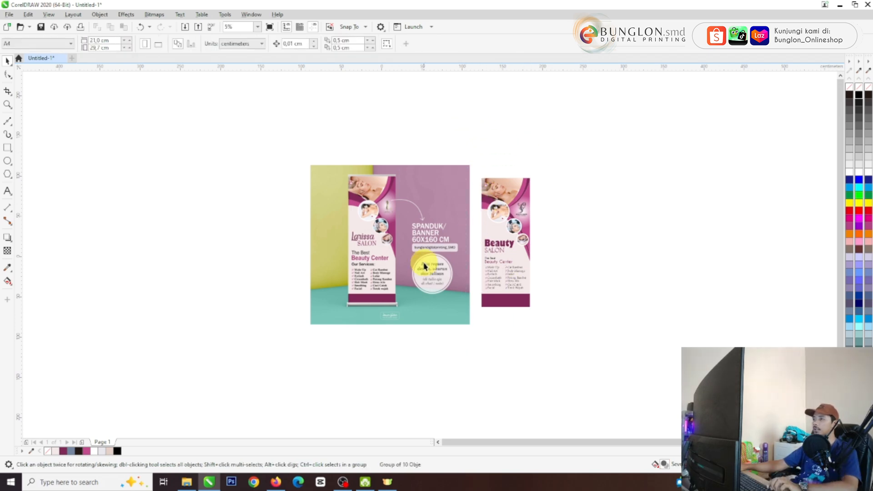
Step: Place the grouped banner onto the mockup beside the reference banner and preview both in full screen
scroll(364, 255, up, 1)
click(628, 169)
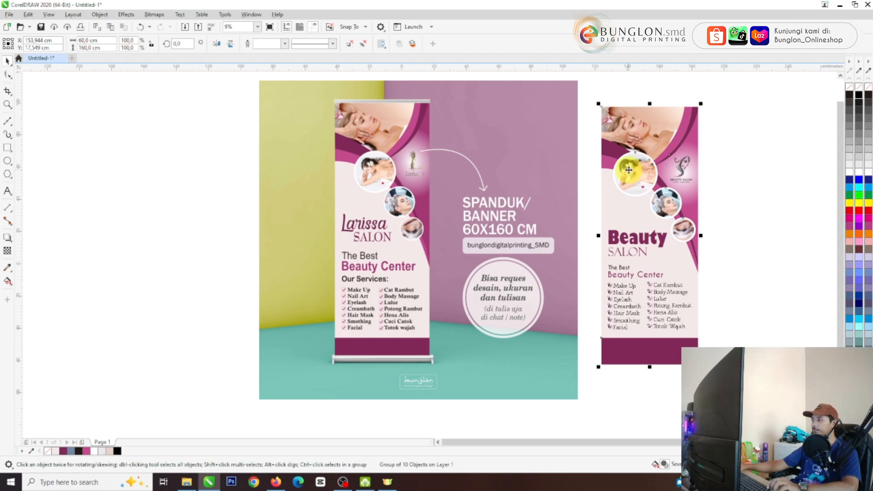
drag(628, 169, 476, 165)
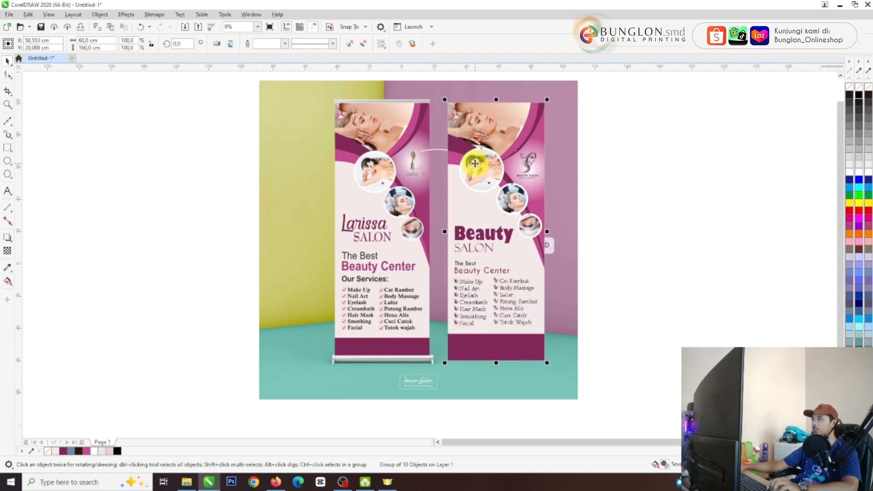
click(681, 209)
scroll(680, 209, up, 1)
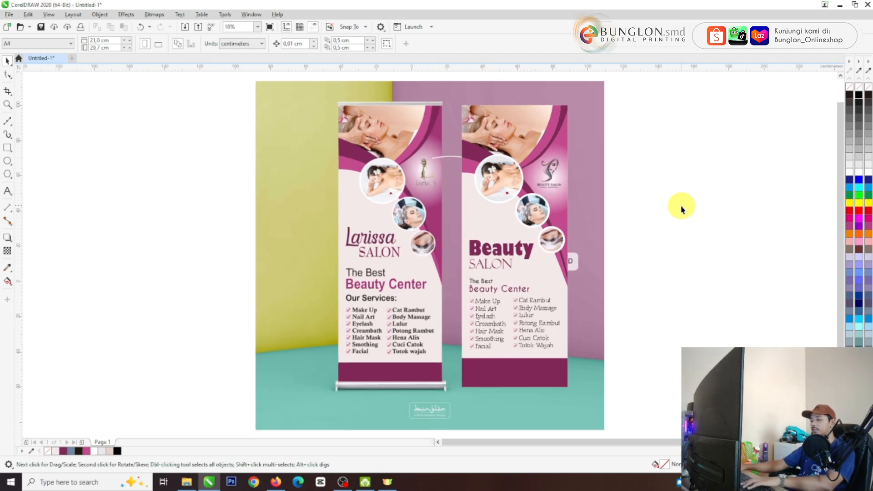
key(F9)
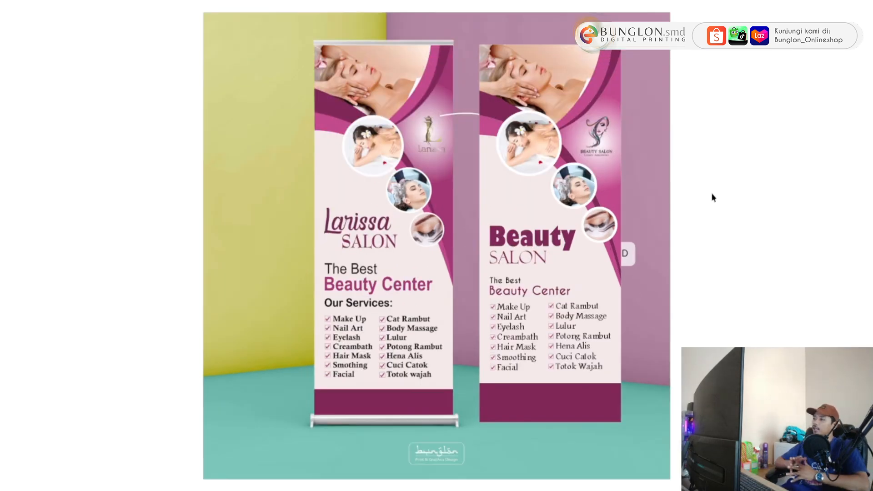